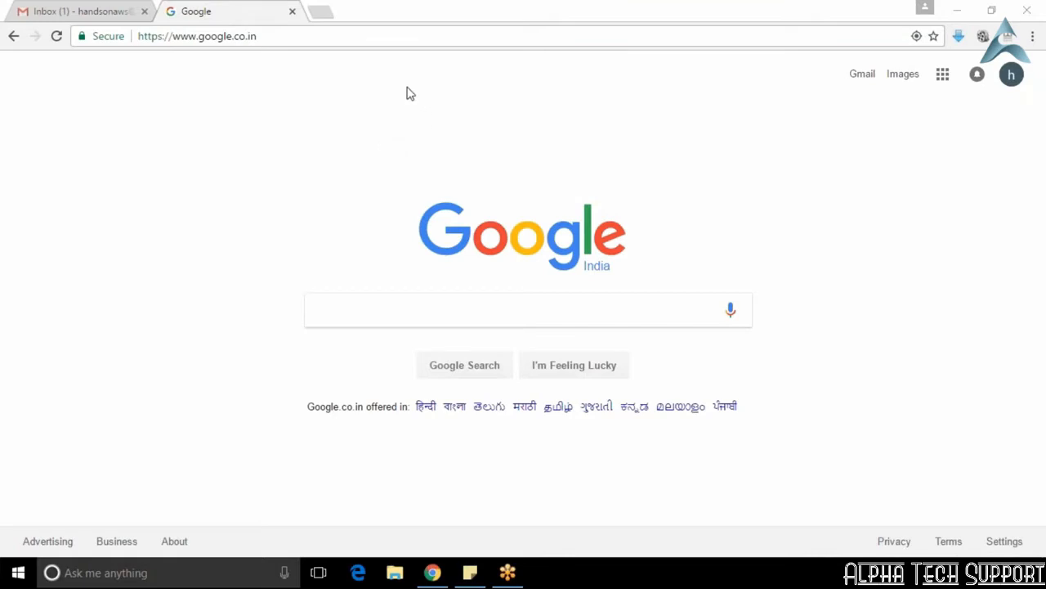
Step: Search Google for "aws free tier account" and open the AWS Free Tier page from the results
click(381, 309)
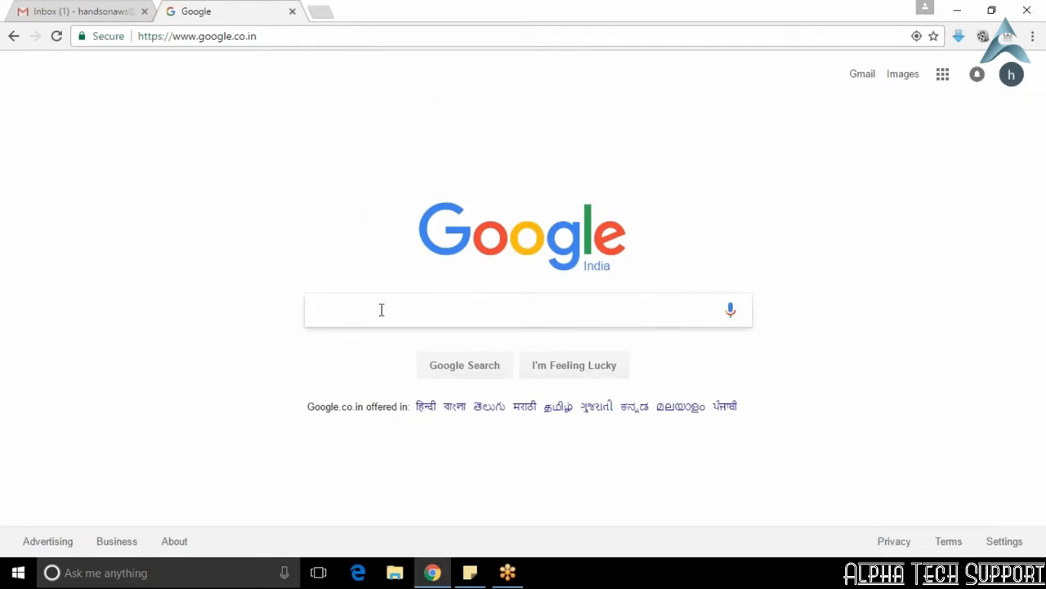
text(aws free)
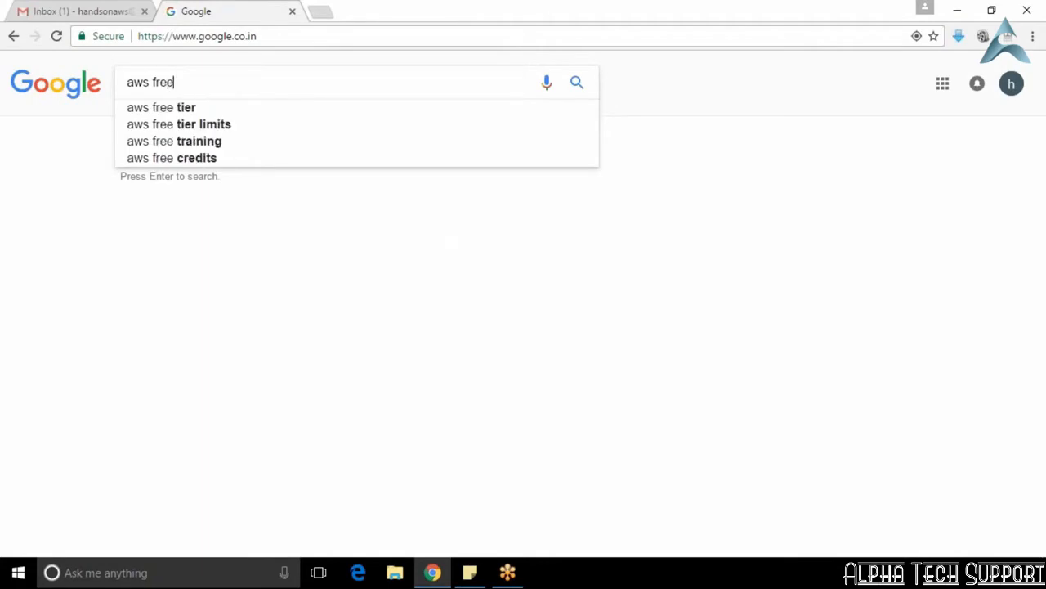
text( tier account)
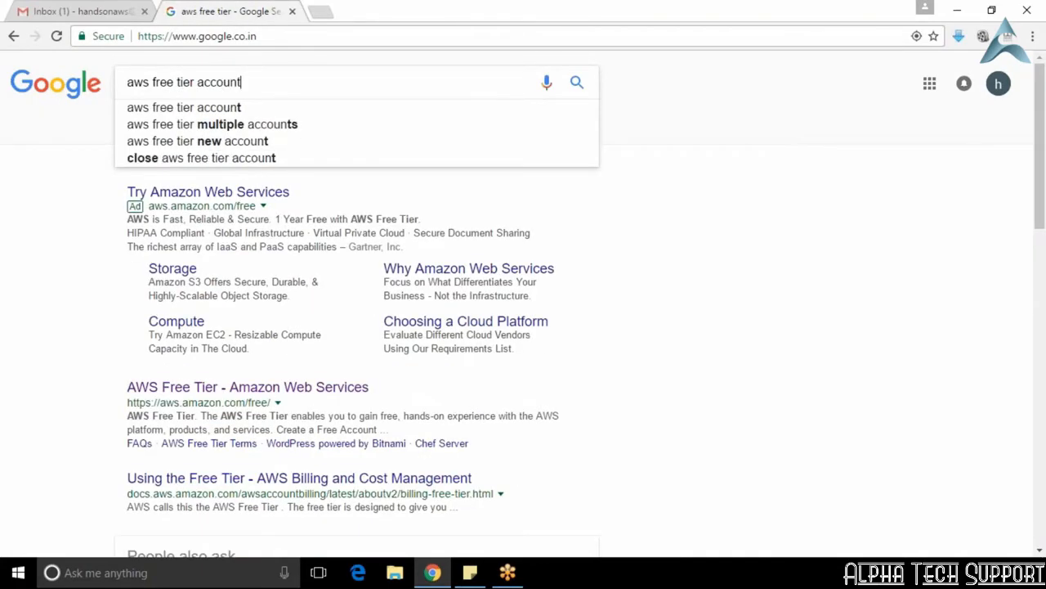
key(Return)
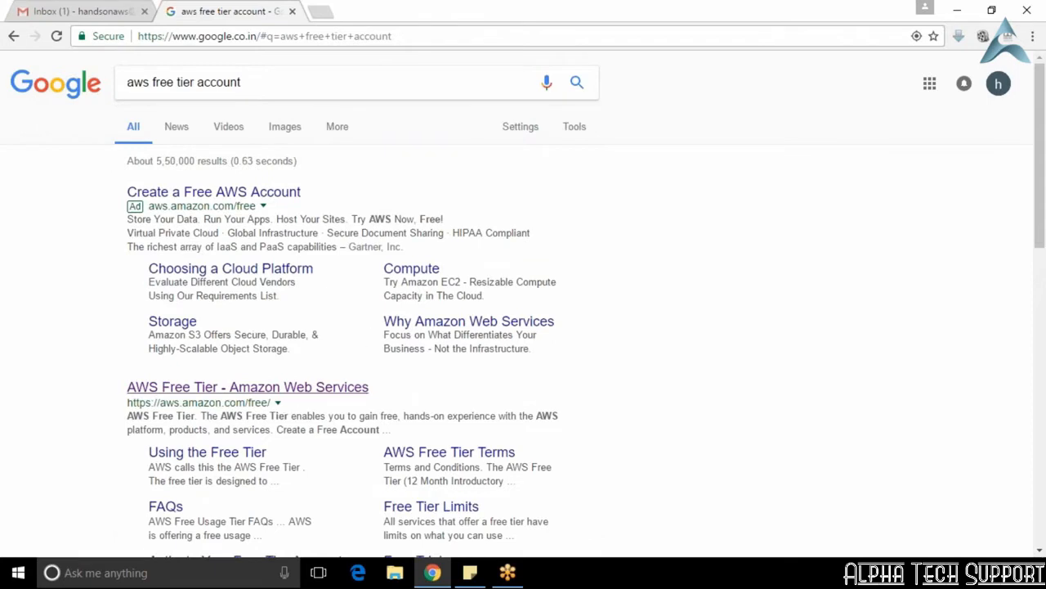
click(308, 387)
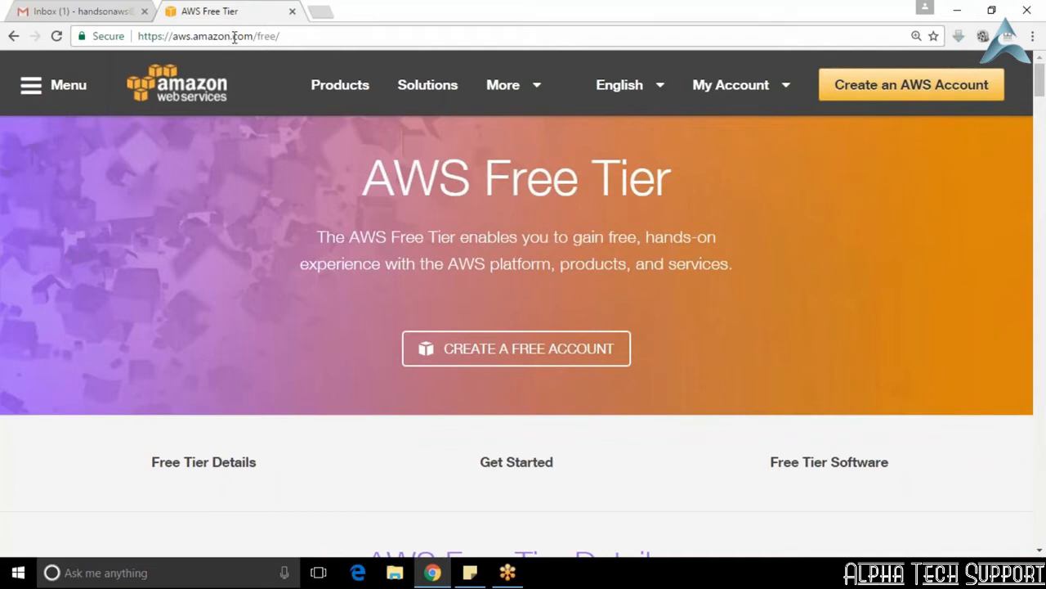
Step: Start creating an AWS account, entering the account e-mail address and continuing as a new user
click(898, 87)
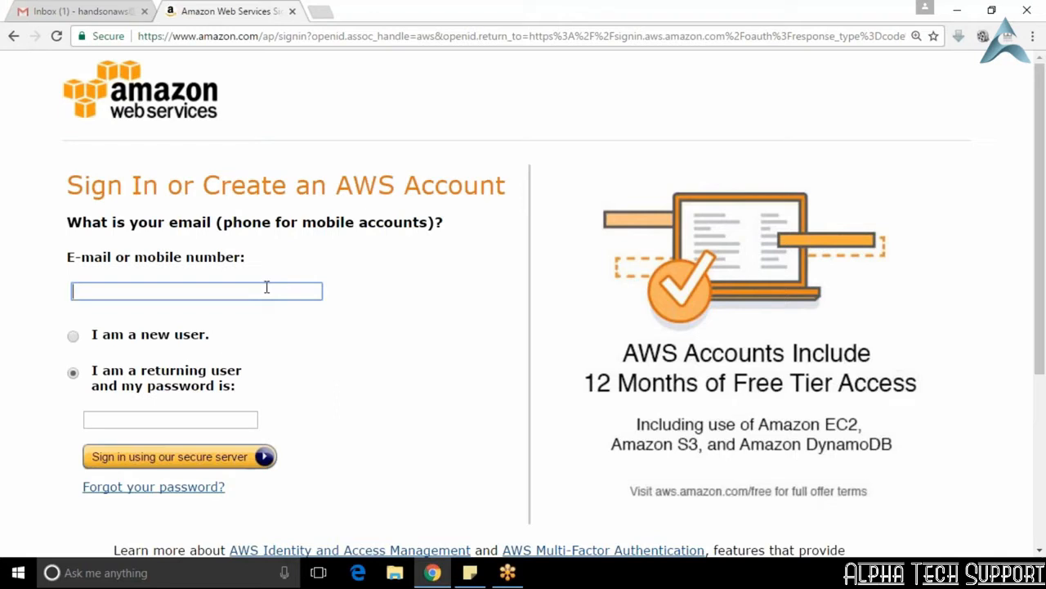
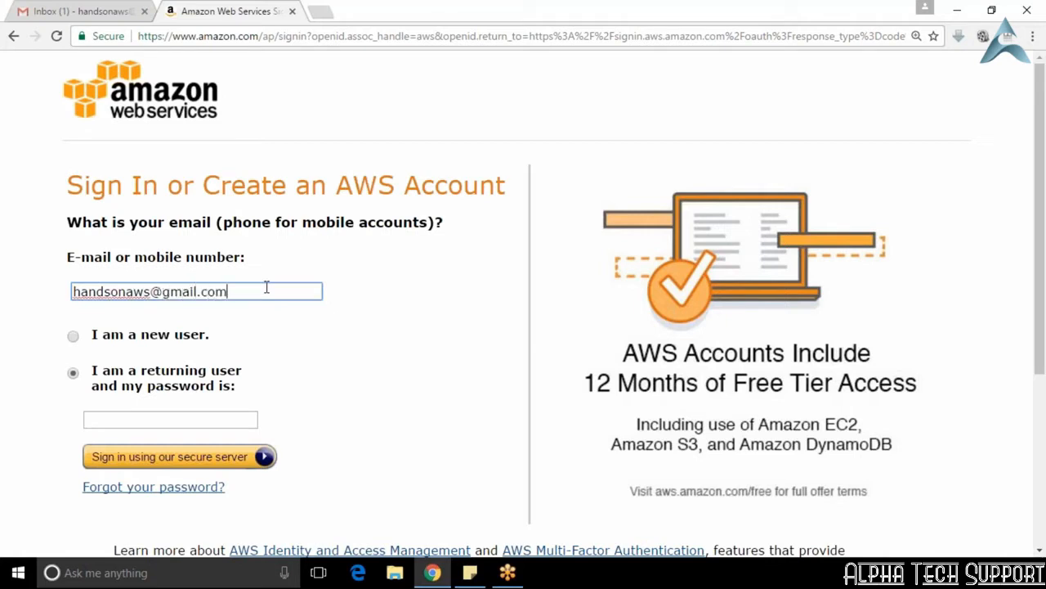
click(105, 343)
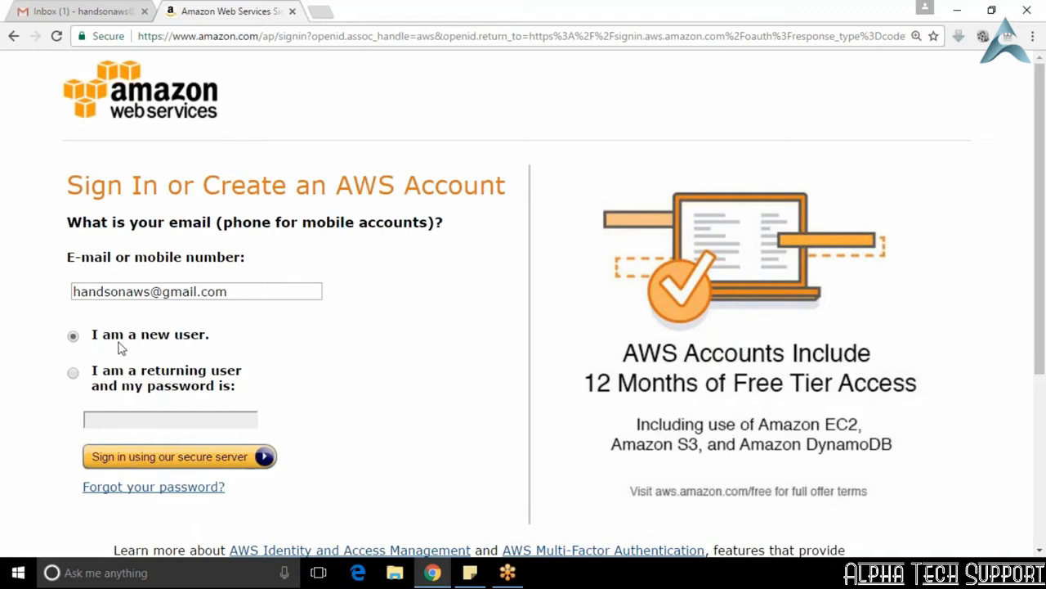
click(195, 459)
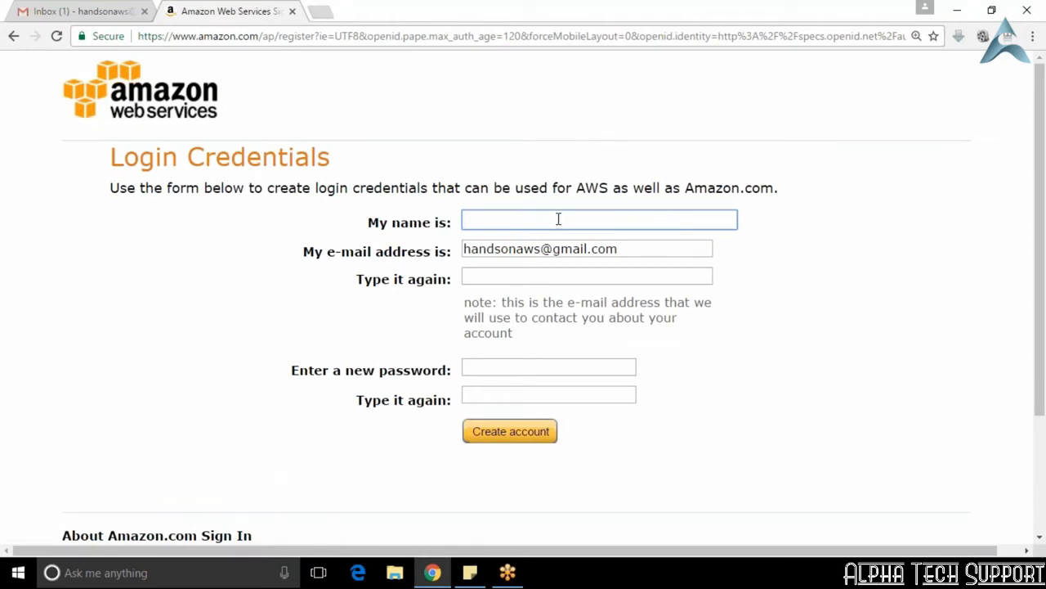
Step: Enter "Valaxy Infotech" as the name in the login credentials
text(Valaxy INfo)
key(BackSpace)
key(BackSpace)
key(BackSpace)
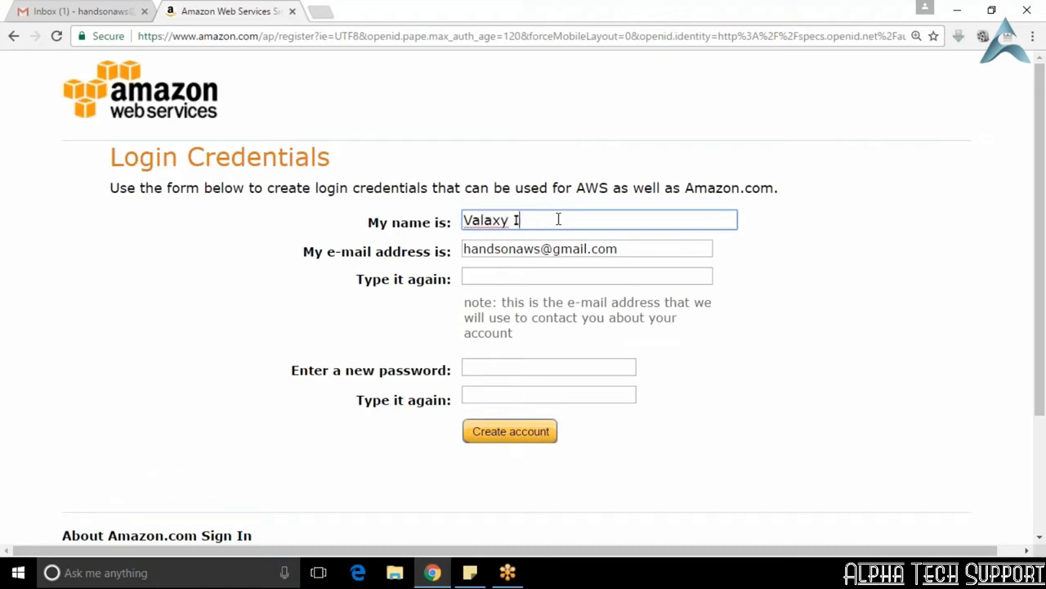
text(noft)
key(BackSpace)
key(BackSpace)
key(BackSpace)
text(fotech)
Step: Repeat the account e-mail address in the confirmation field of the login credentials
click(522, 278)
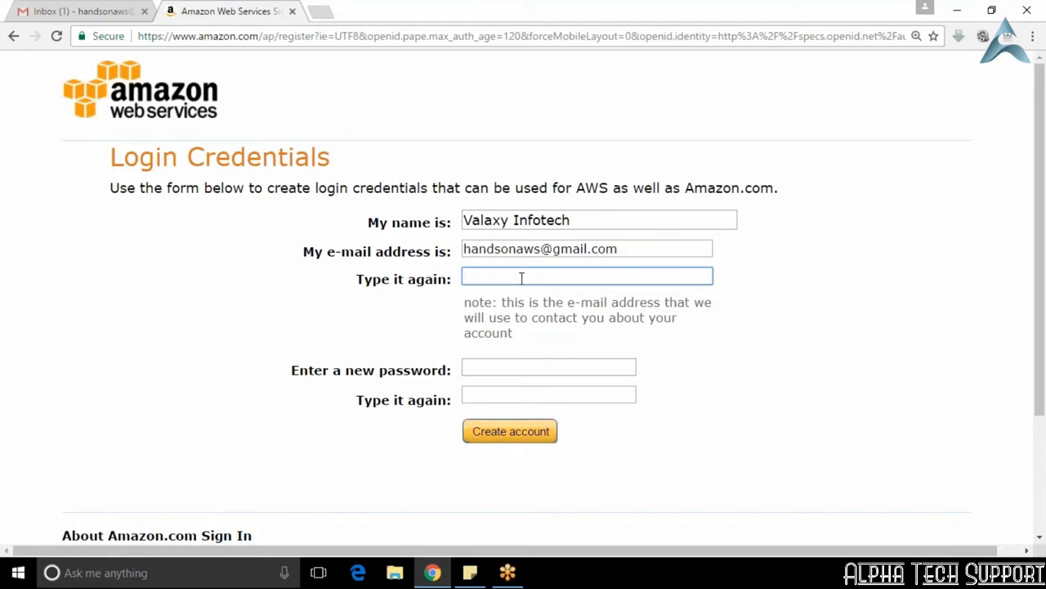
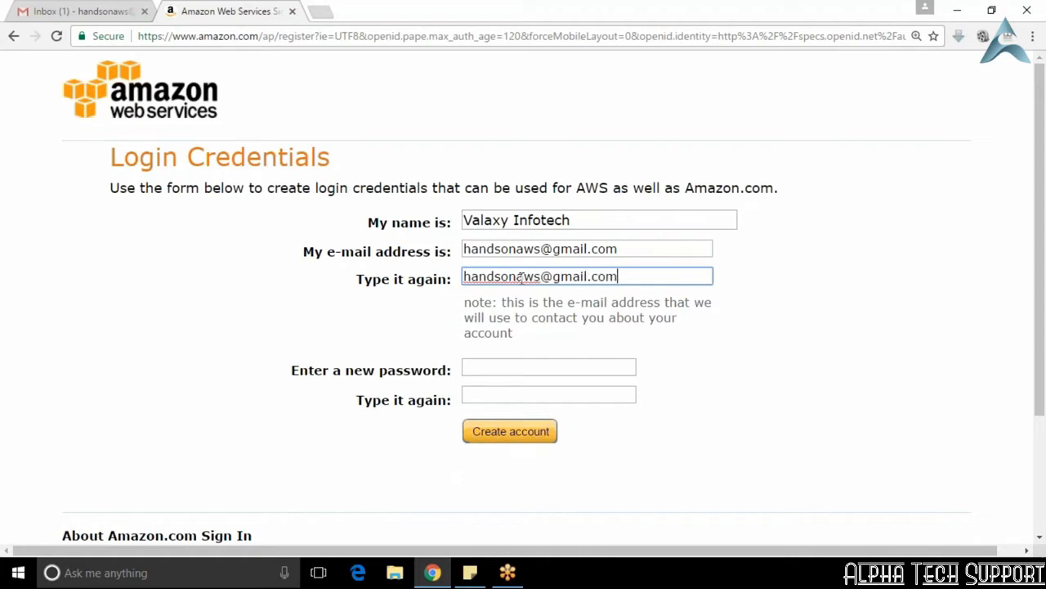
key(Tab)
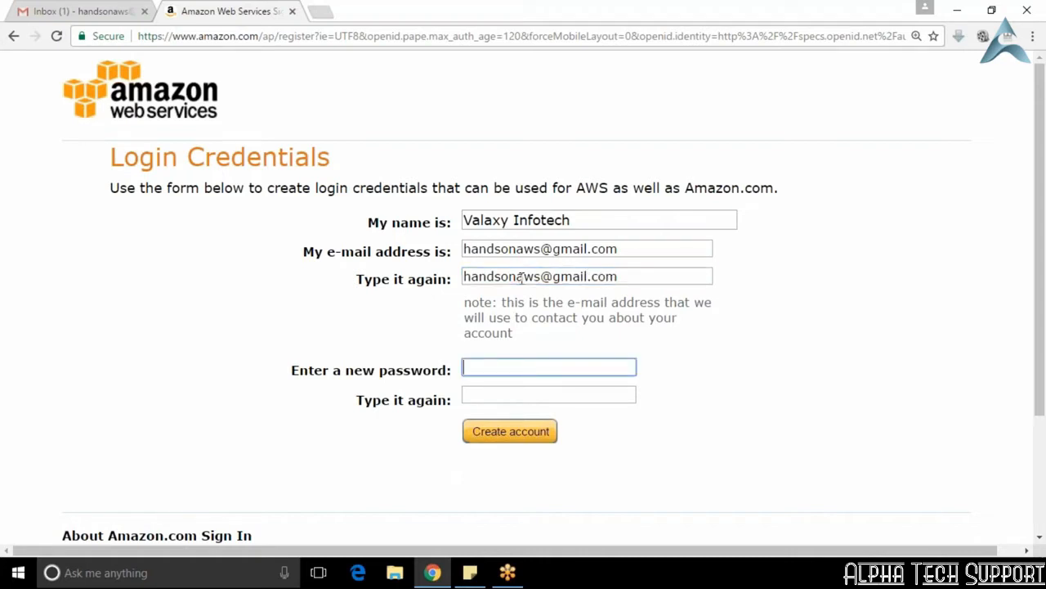
Step: Enter and repeat the new account password, and create the login account
text(**********)
key(Tab)
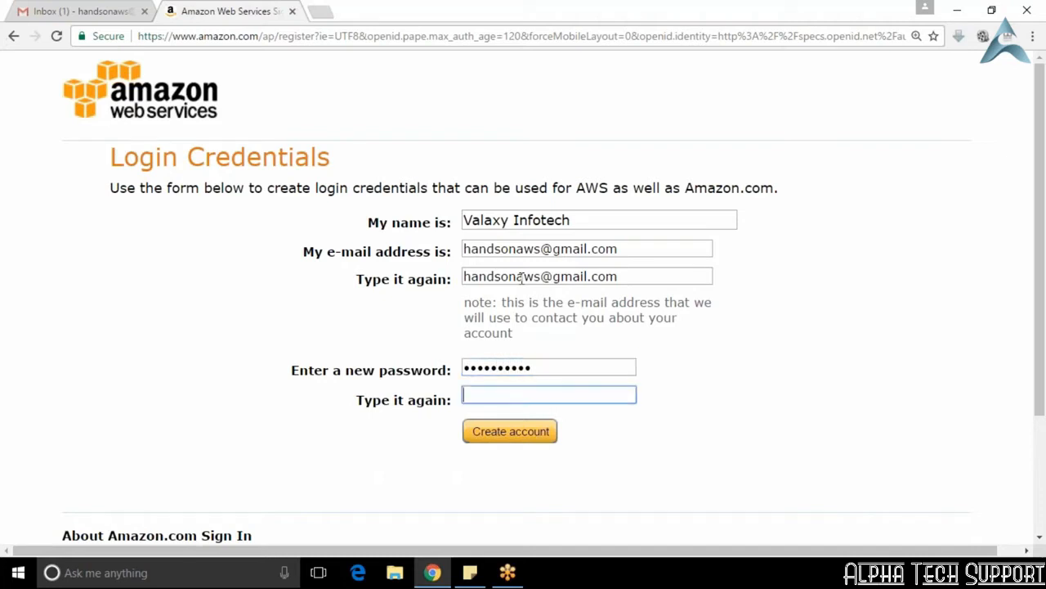
text(**********)
click(516, 433)
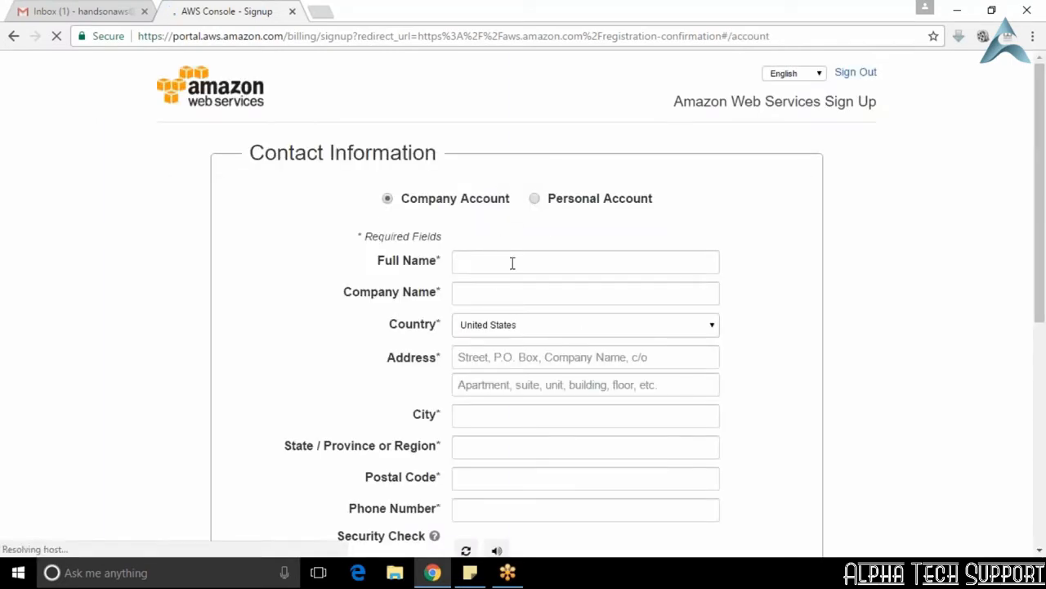
Step: Enter "Valaxy Infotech" as both the full name and the company name in the company account's contact information
scroll(536, 395, down, 1)
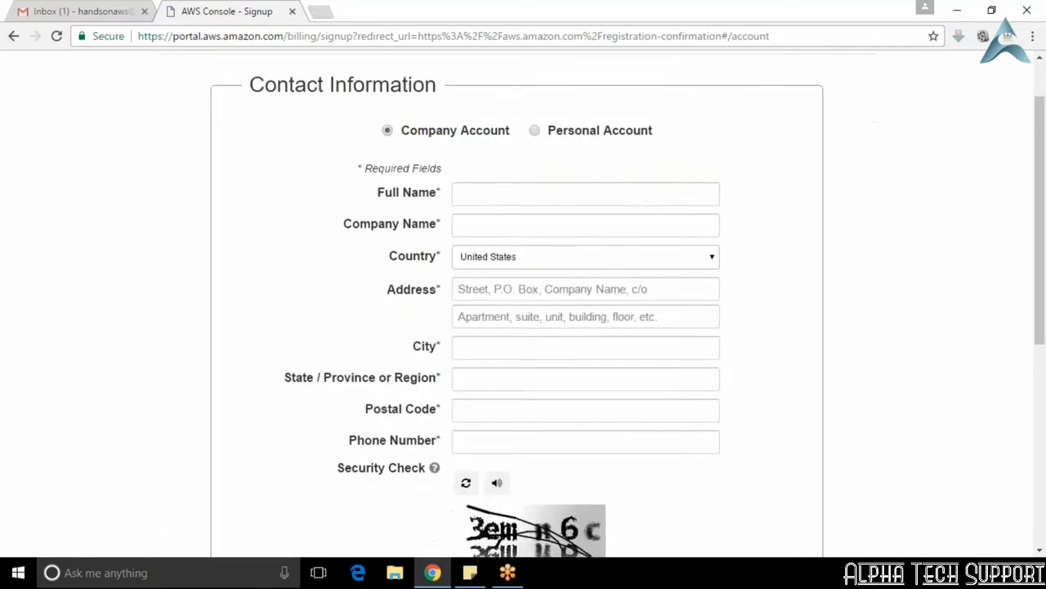
scroll(441, 245, up, 1)
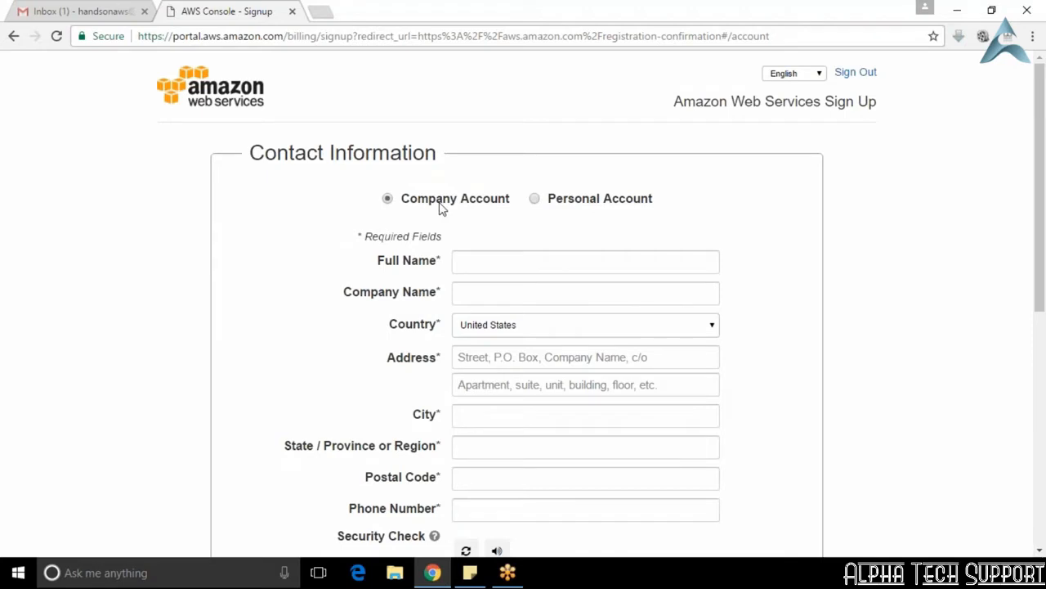
click(501, 258)
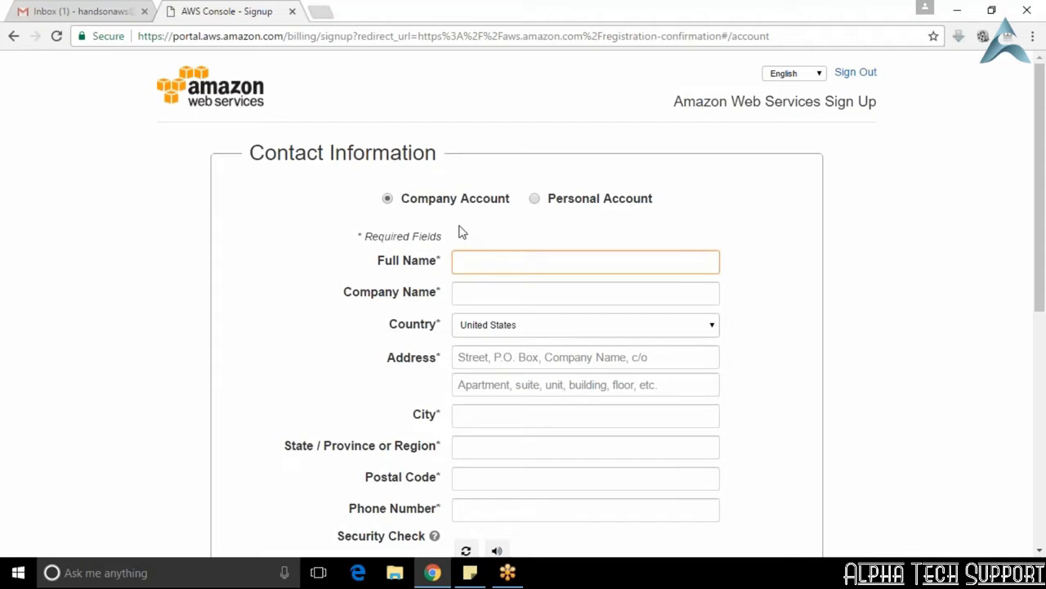
text(Valaxy Infotech)
key(Tab)
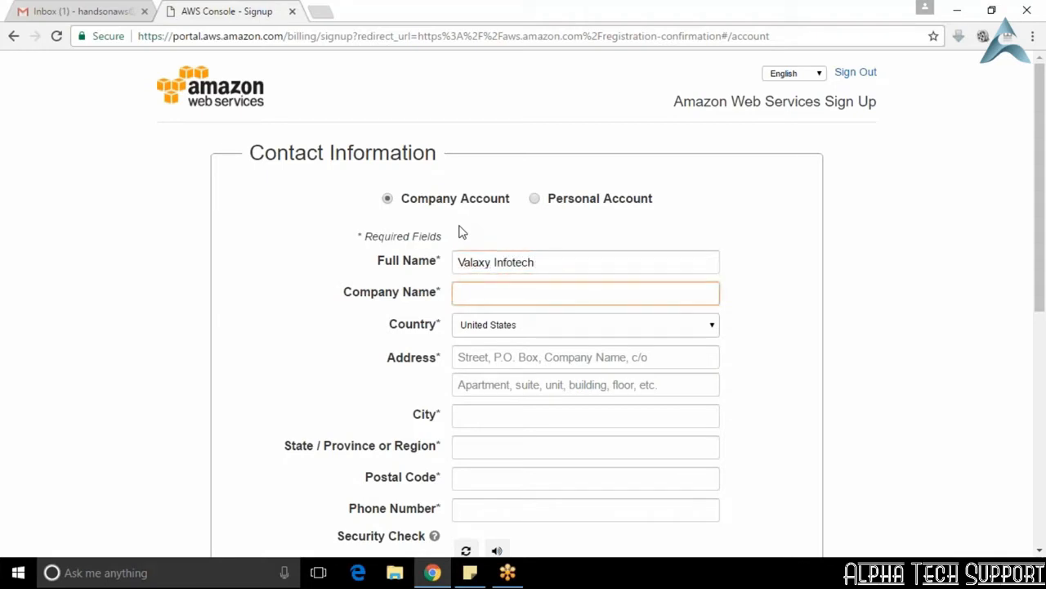
text(Valaxy Infotech)
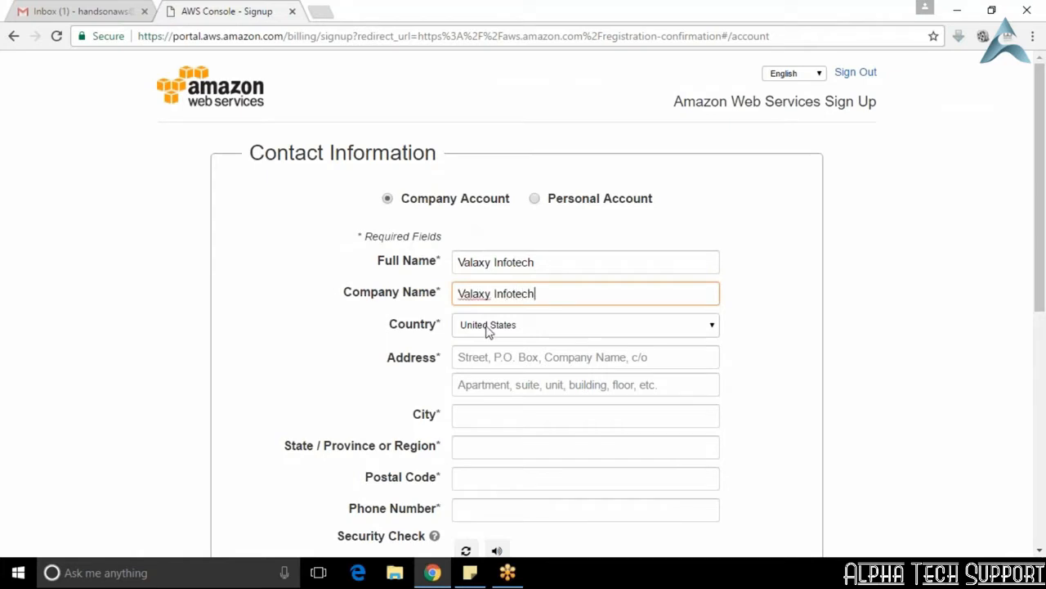
Step: Set the contact country to India
click(659, 330)
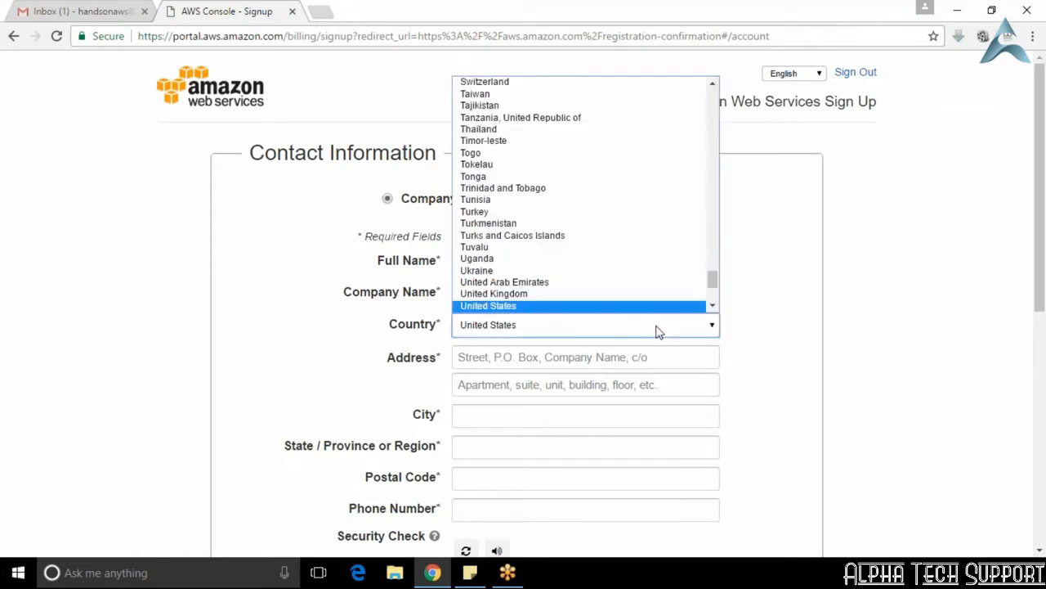
key(i)
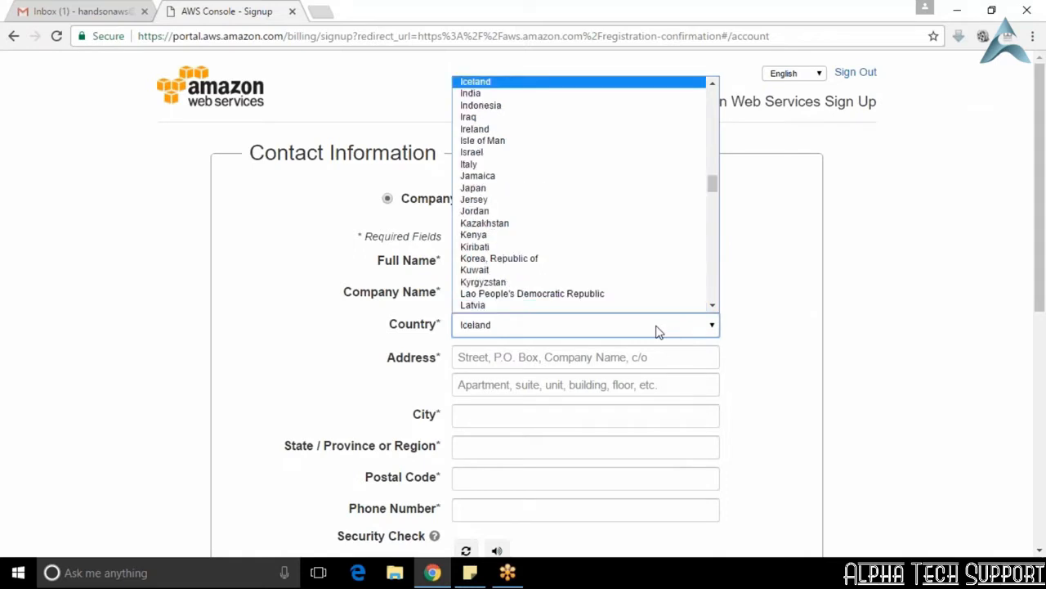
key(n)
key(Return)
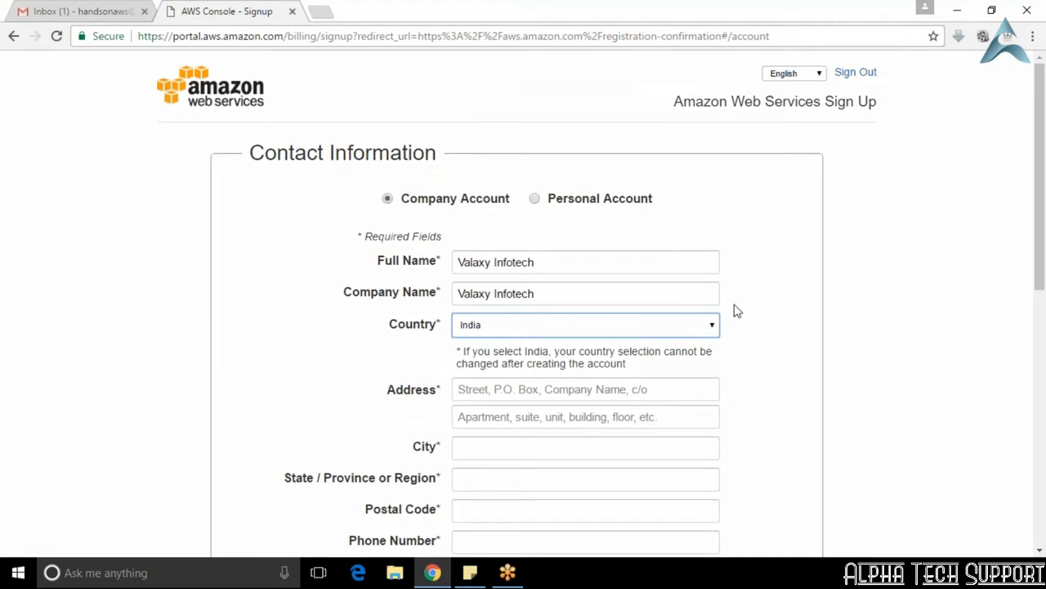
Step: Fill in both address lines and submit the completed contact information to continue to payment
scroll(727, 304, down, 1)
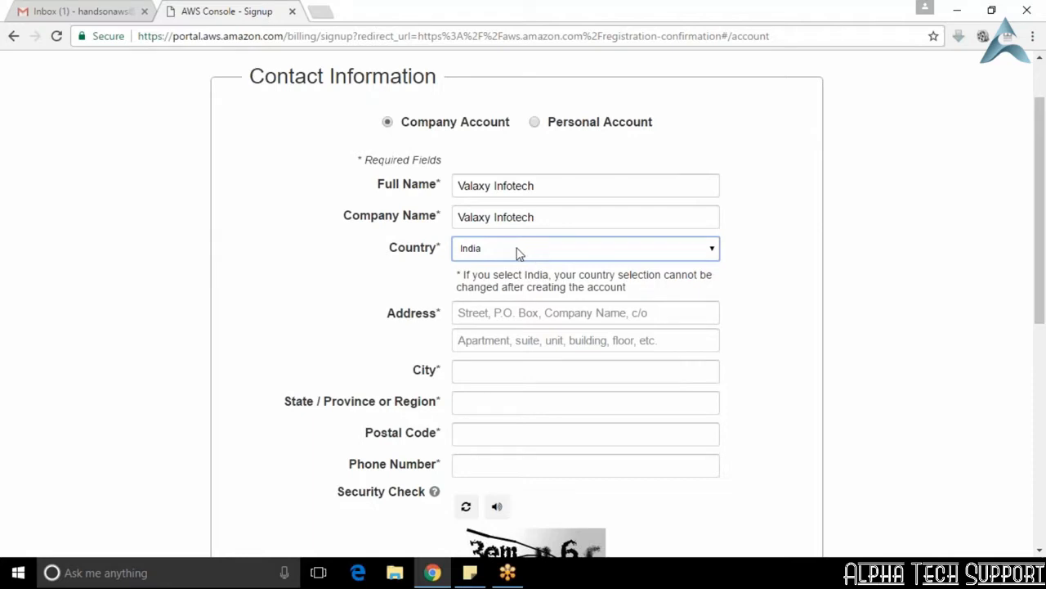
click(504, 310)
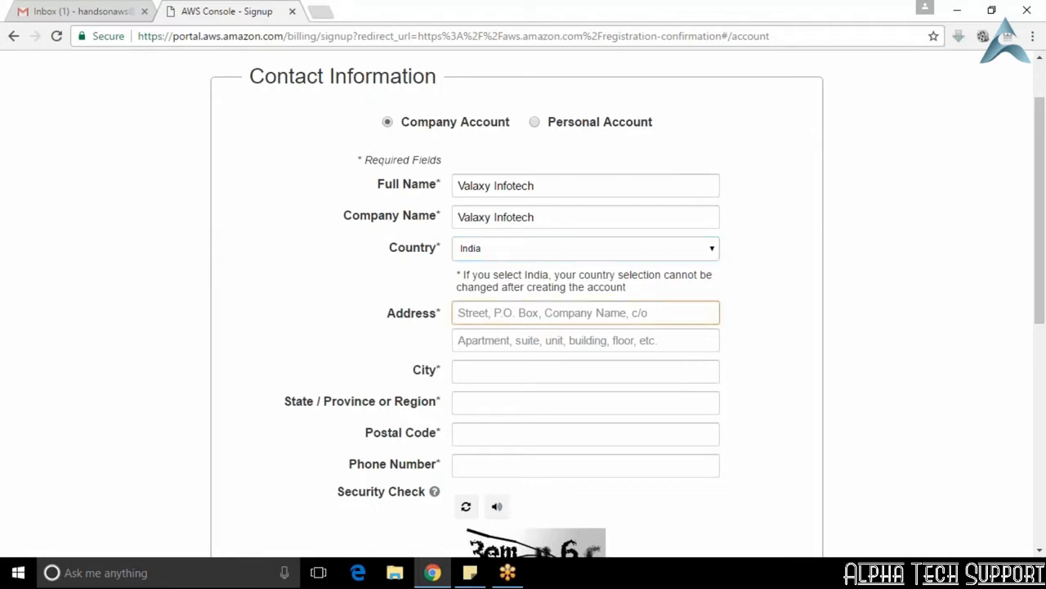
text(B)
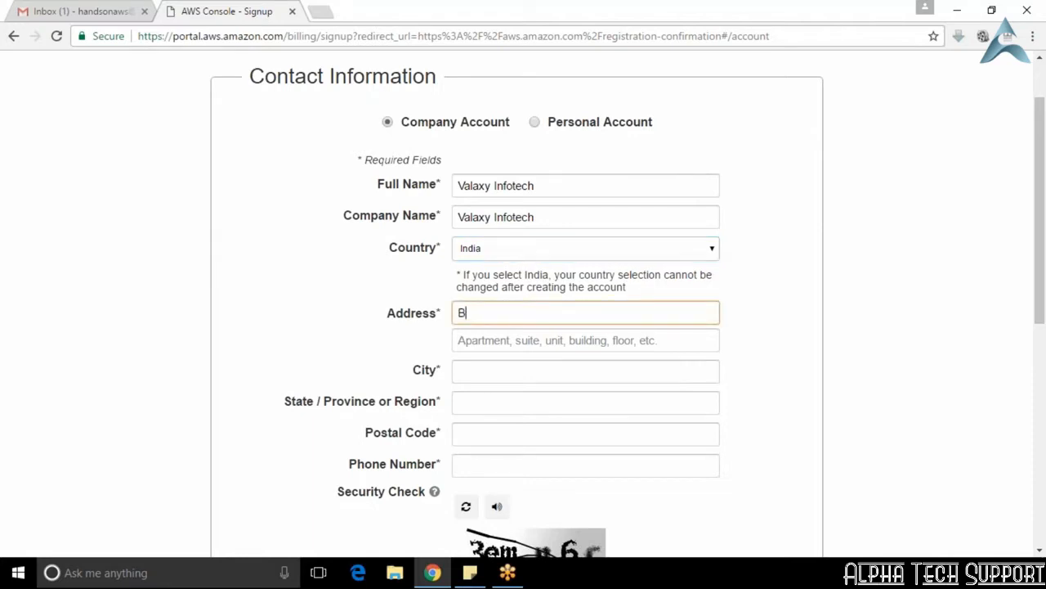
key(BackSpace)
text(Bangalore)
key(Tab)
text(Ban)
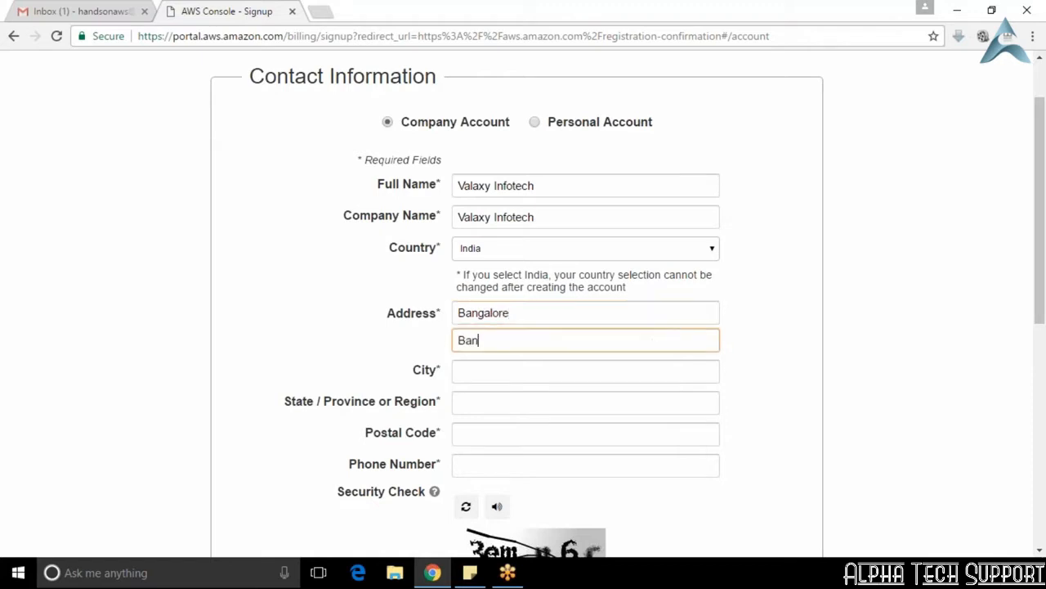
text(galore)
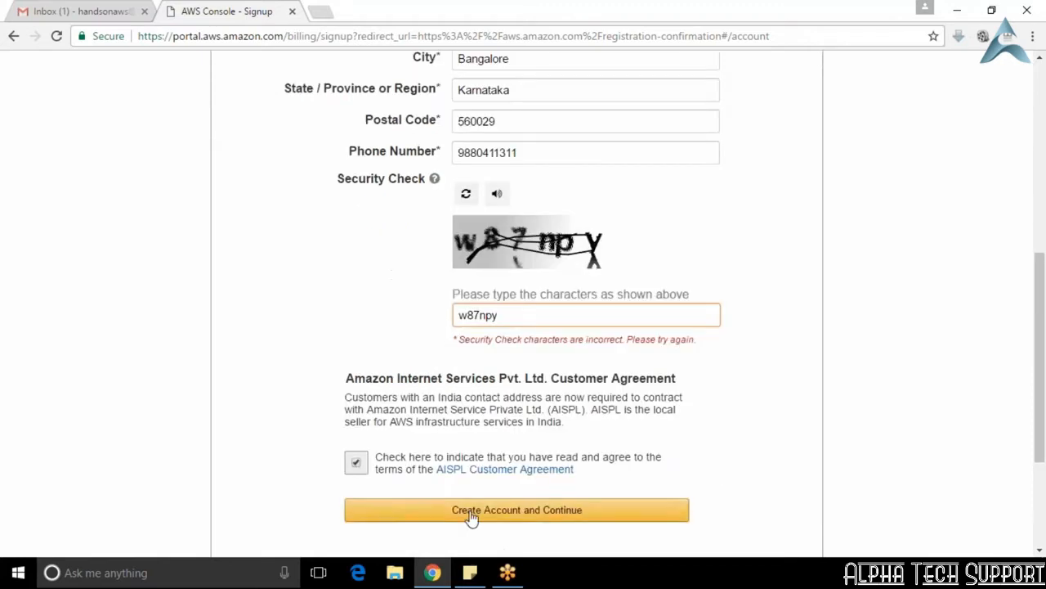
click(469, 496)
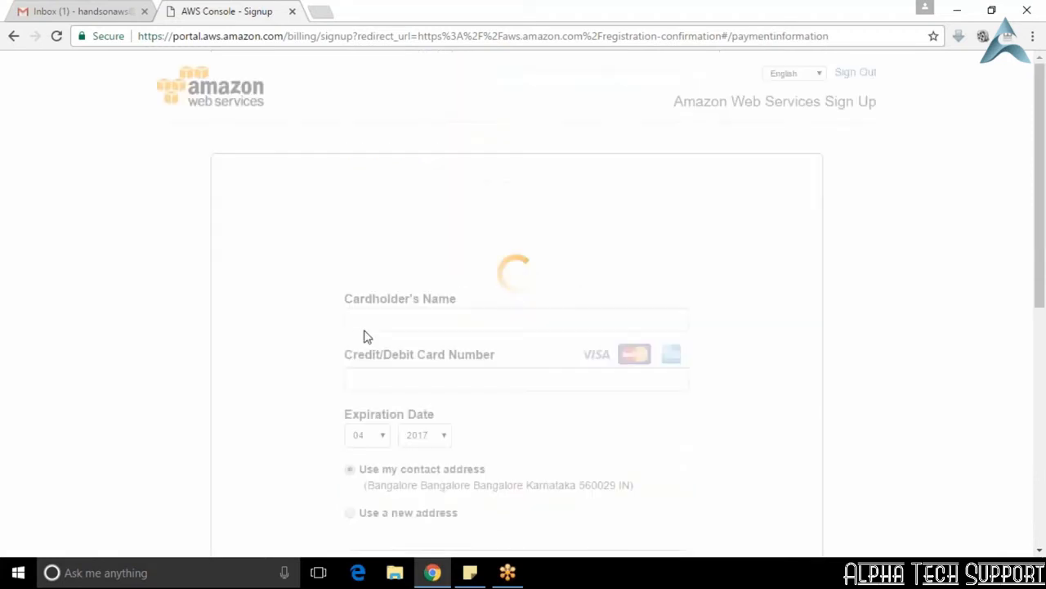
Step: Submit the completed payment information for card verification, using the contact address and No for having a PAN
scroll(354, 283, down, 2)
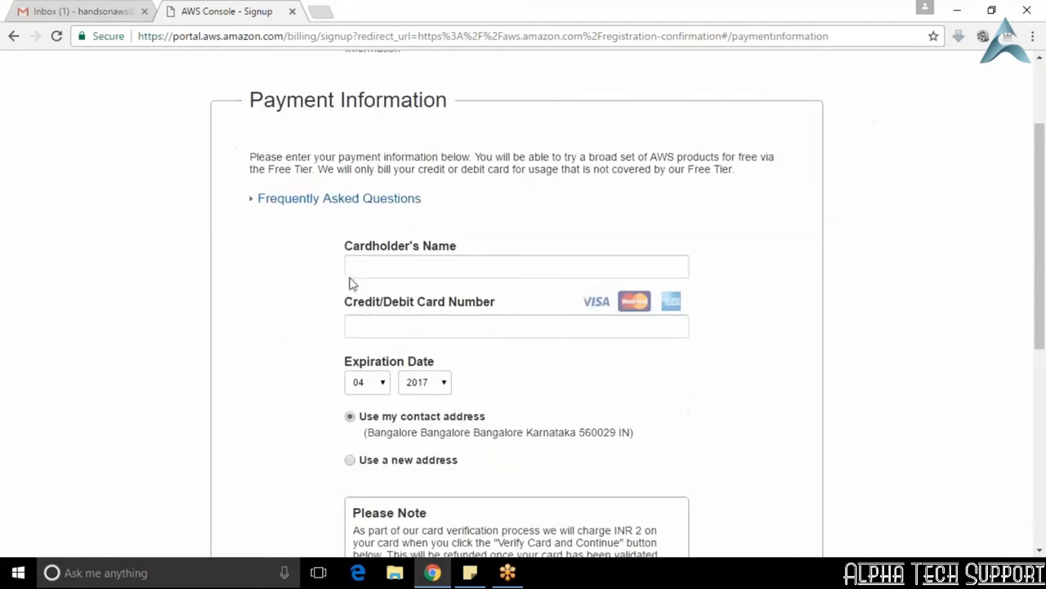
scroll(354, 283, up, 2)
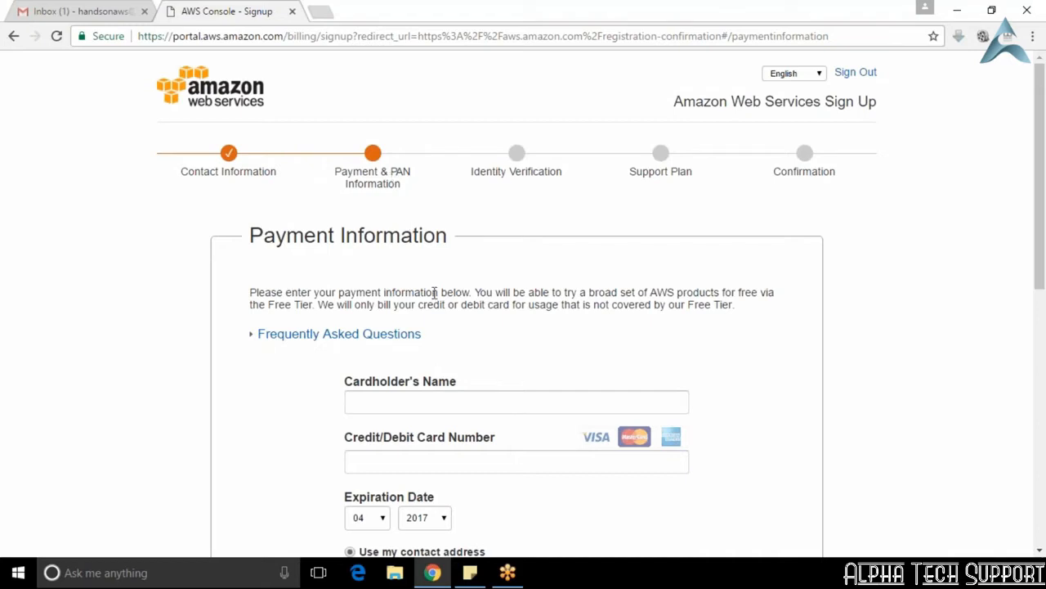
click(477, 406)
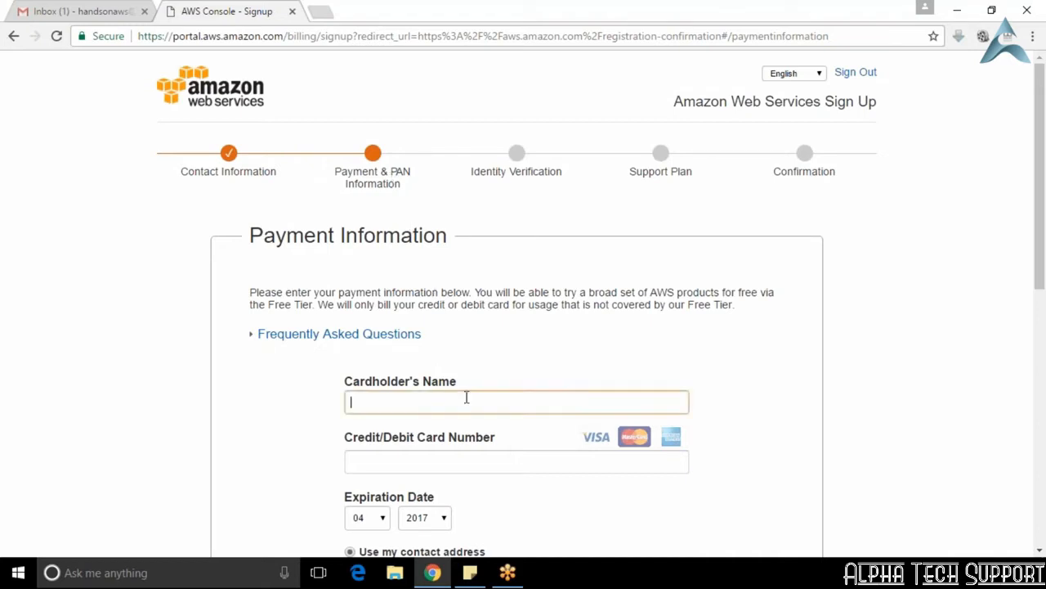
scroll(519, 396, down, 1)
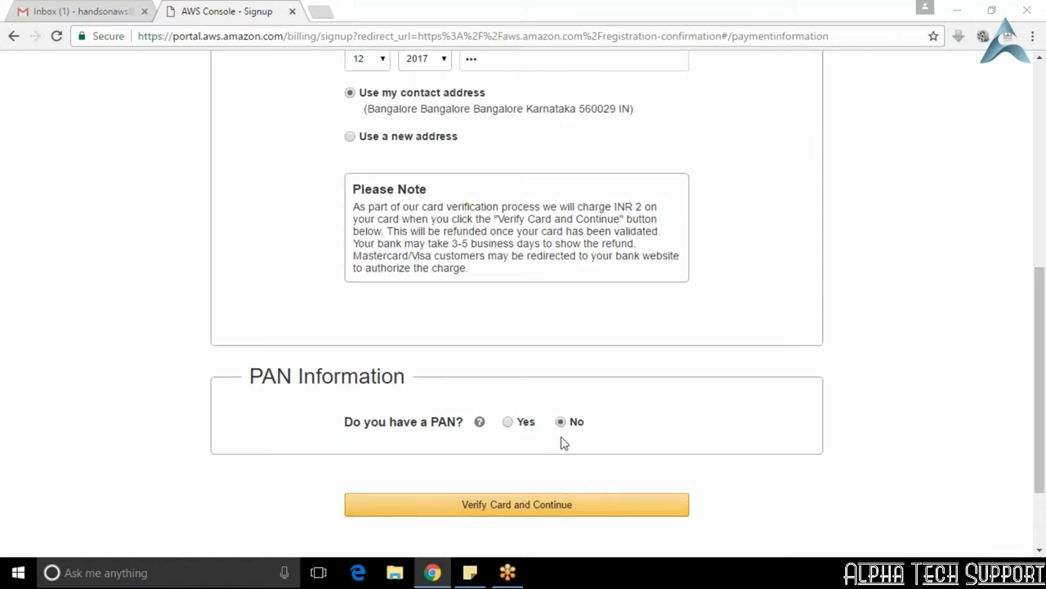
click(521, 506)
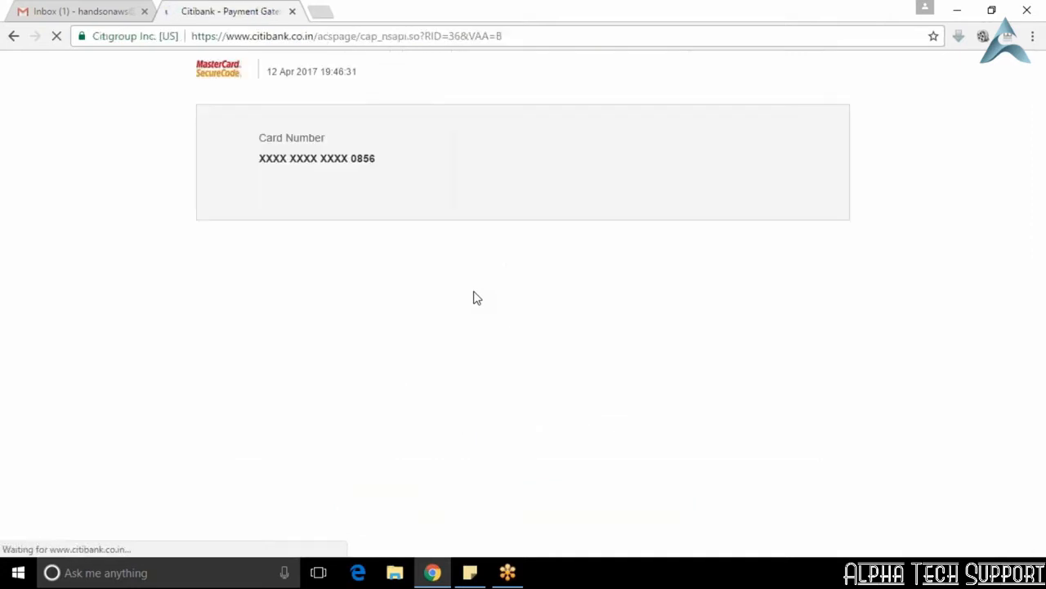
Step: Authenticate the card verification charge by entering and submitting the one-time password sent to the registered mobile
click(635, 247)
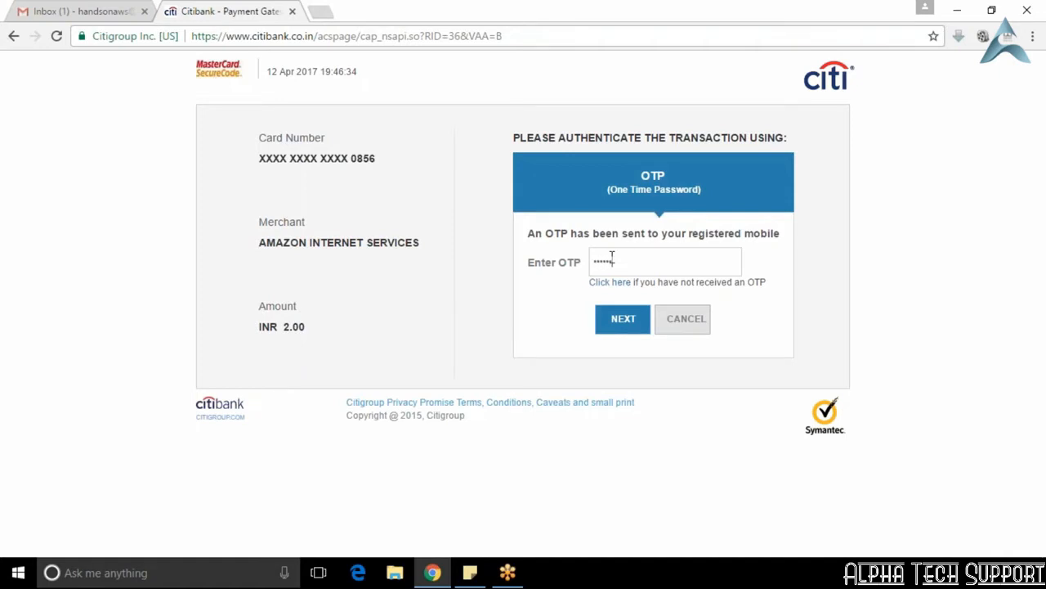
click(623, 319)
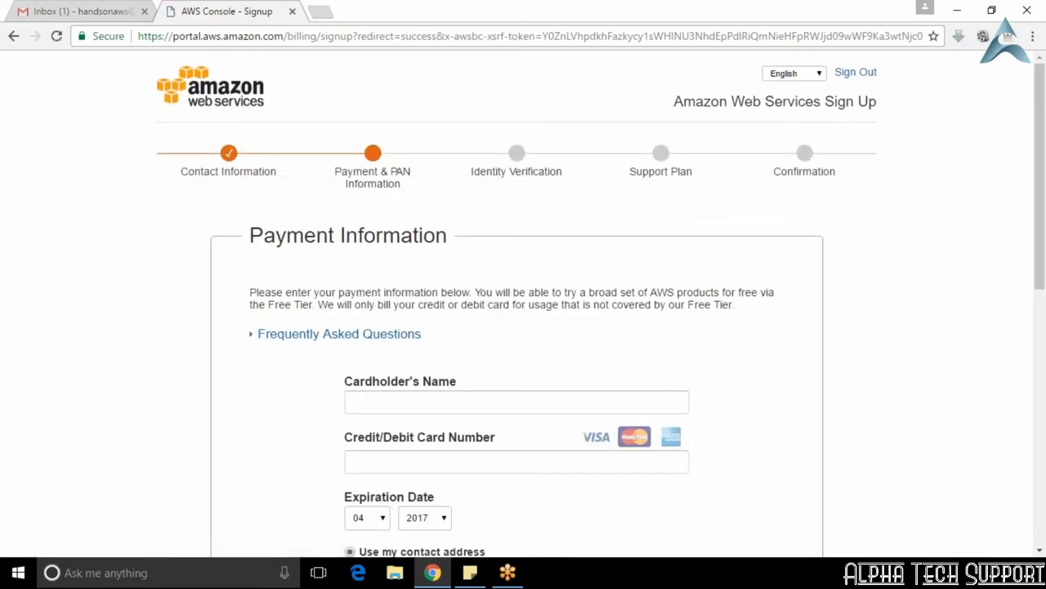
scroll(523, 327, down, 2)
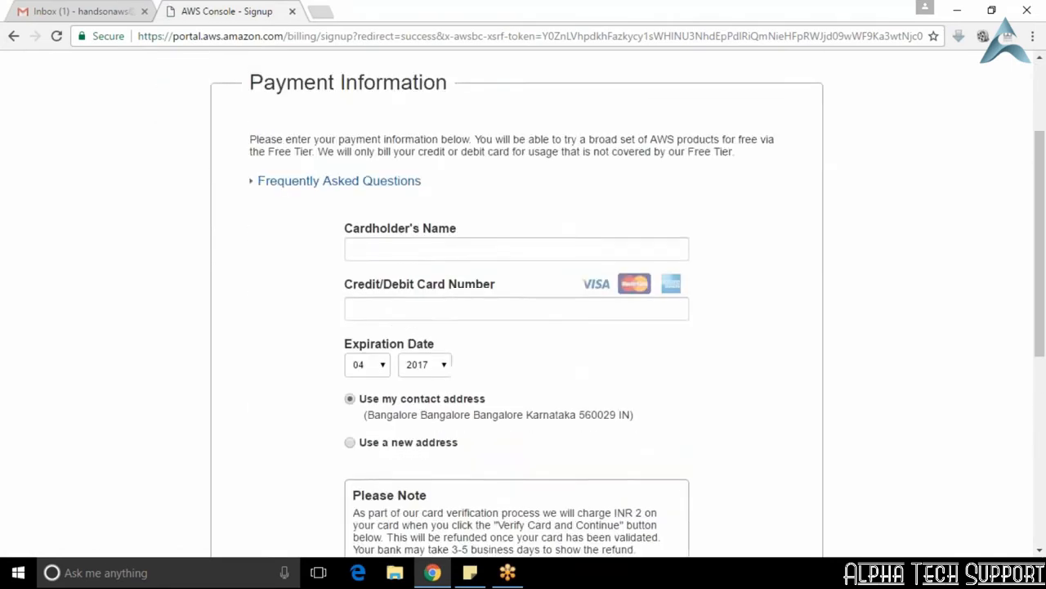
scroll(523, 327, up, 2)
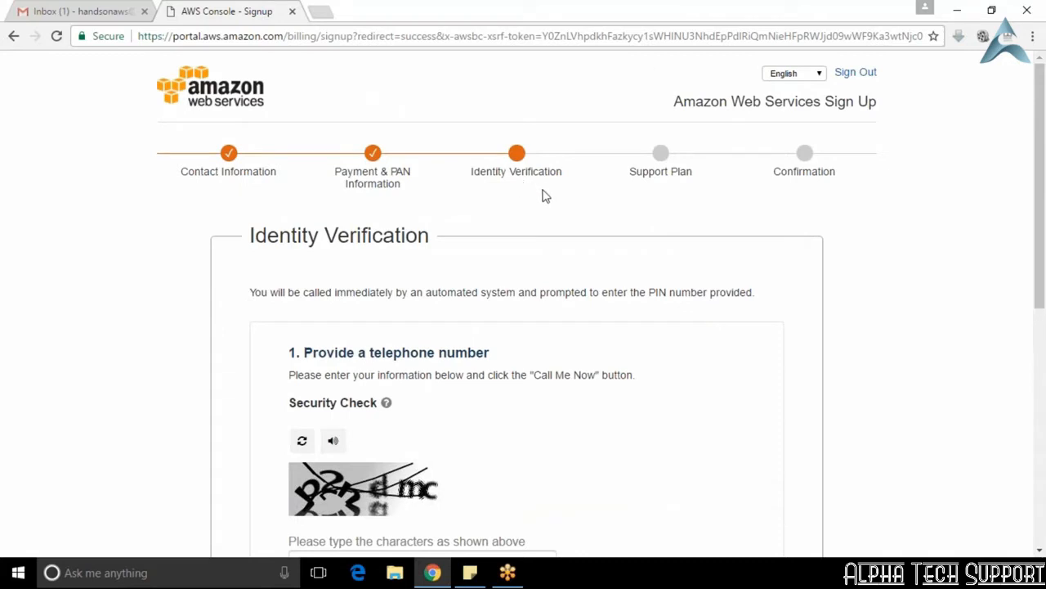
Step: Request the identity verification call using a fresh security image and its characters, complete verification, and continue to support plan selection
scroll(585, 340, down, 3)
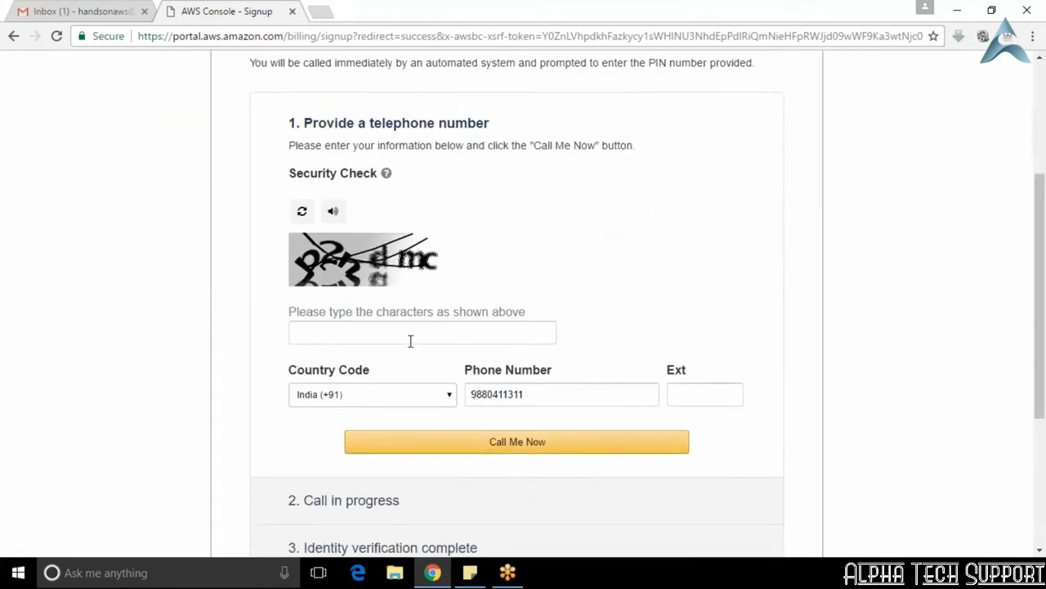
click(300, 212)
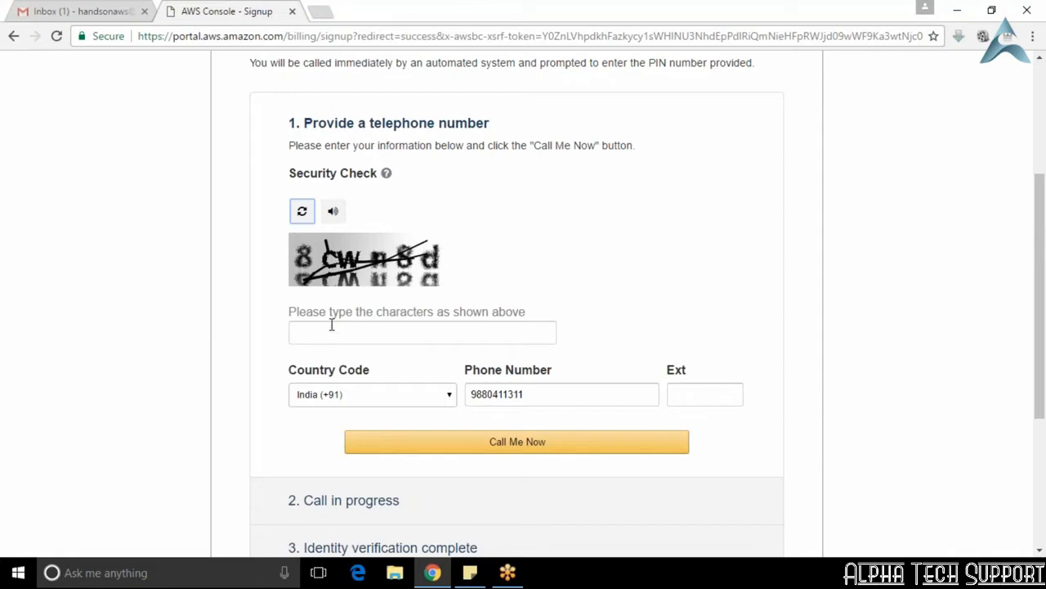
click(336, 335)
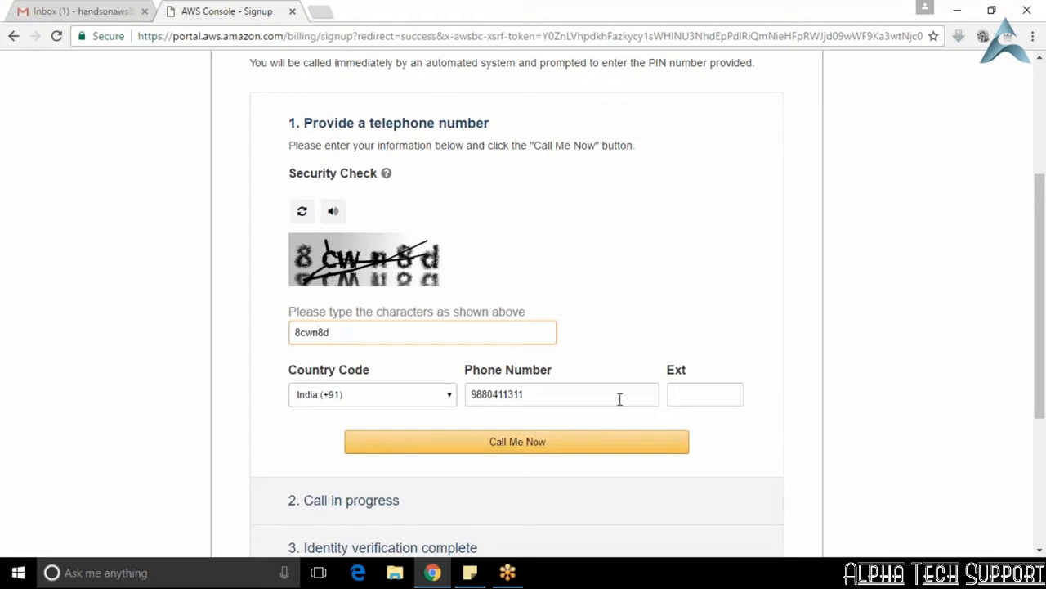
click(528, 445)
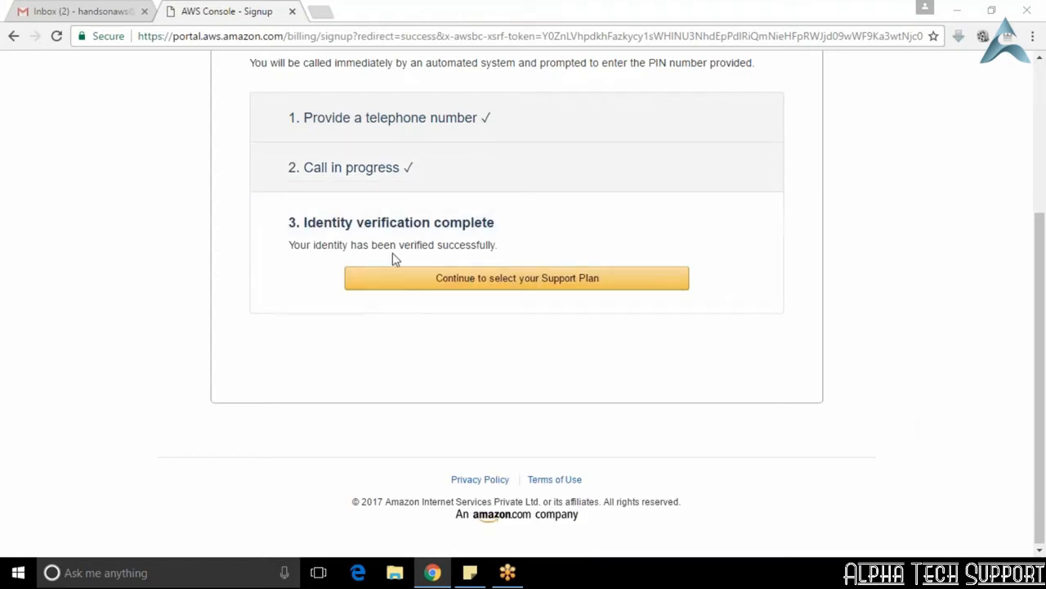
click(488, 280)
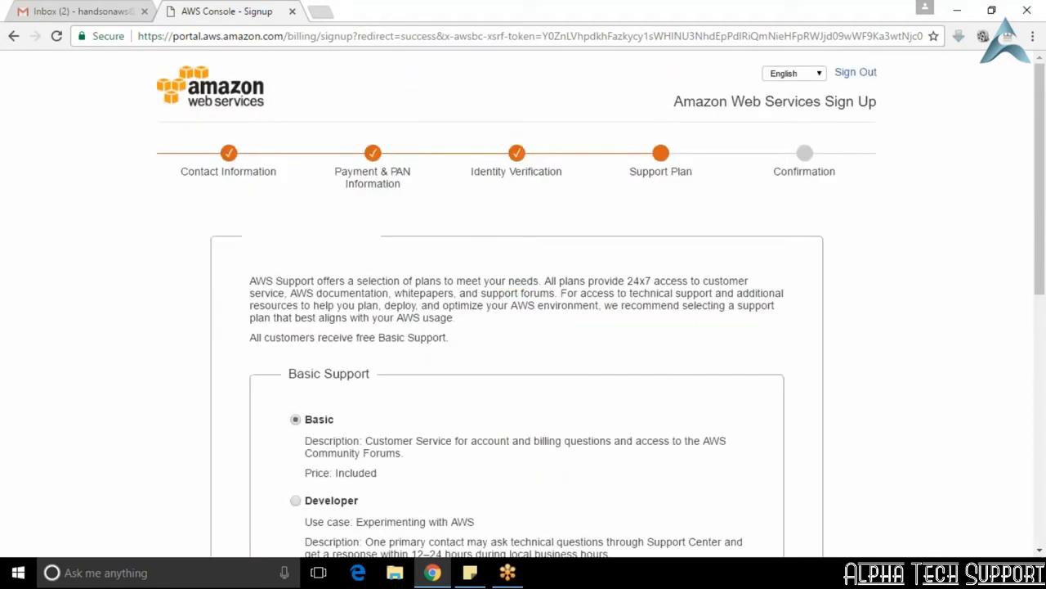
Step: Review the support plan options and continue the registration with the Basic plan
scroll(439, 373, down, 2)
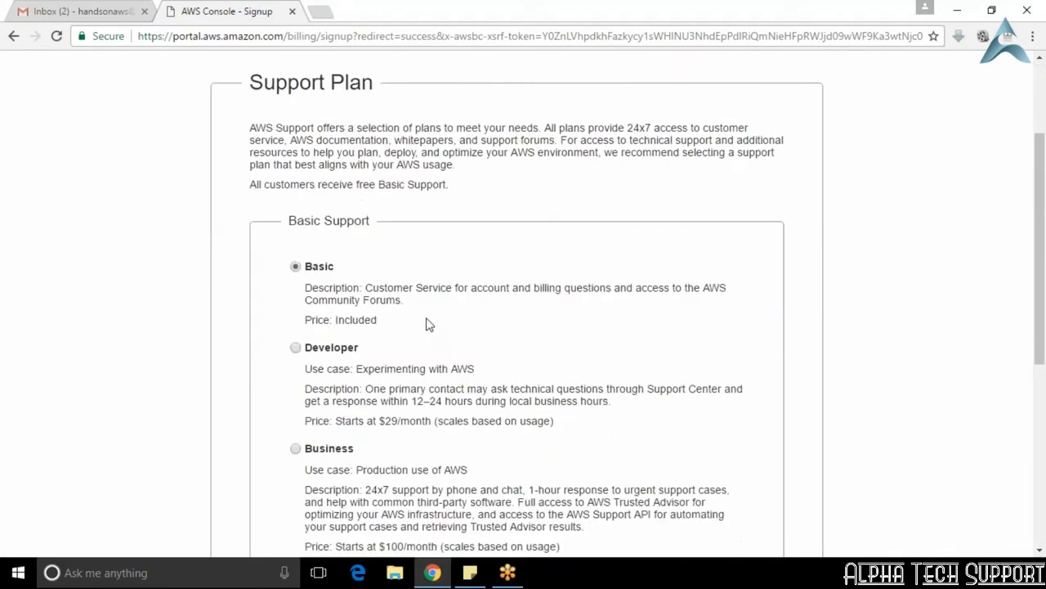
scroll(426, 320, down, 1)
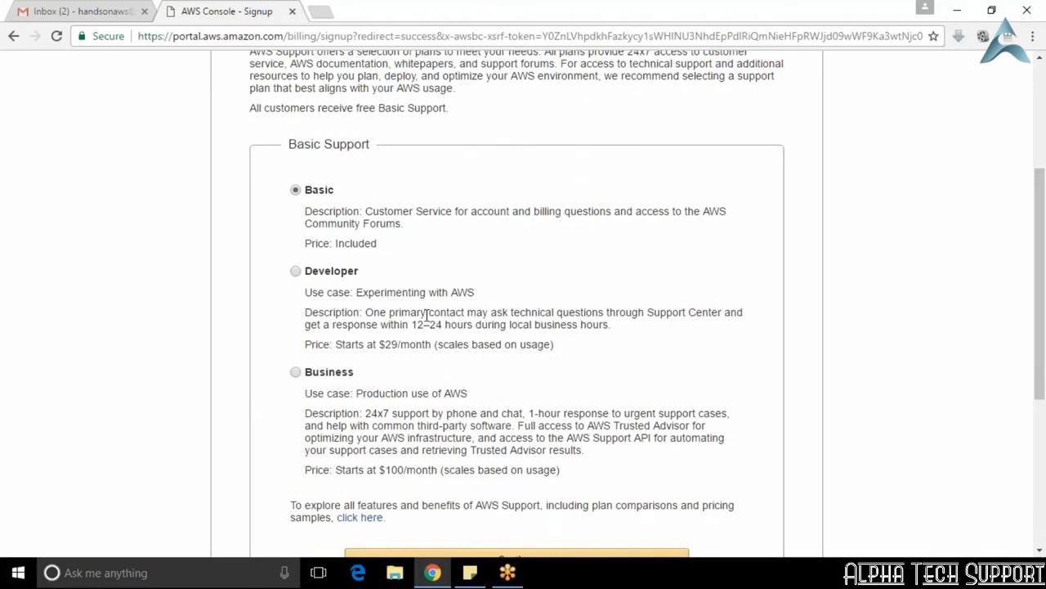
scroll(426, 315, up, 2)
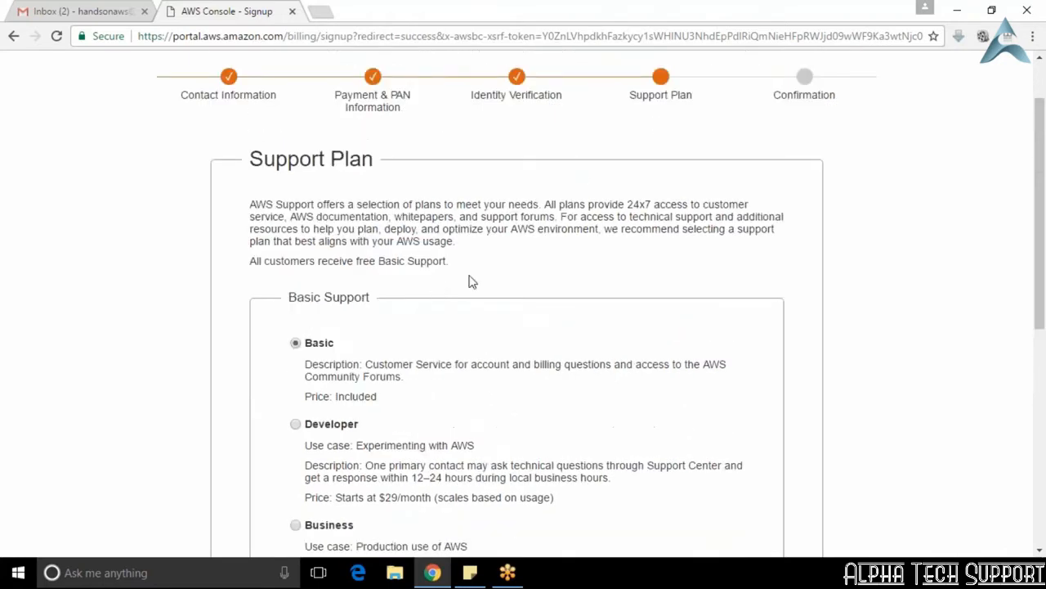
scroll(432, 360, down, 2)
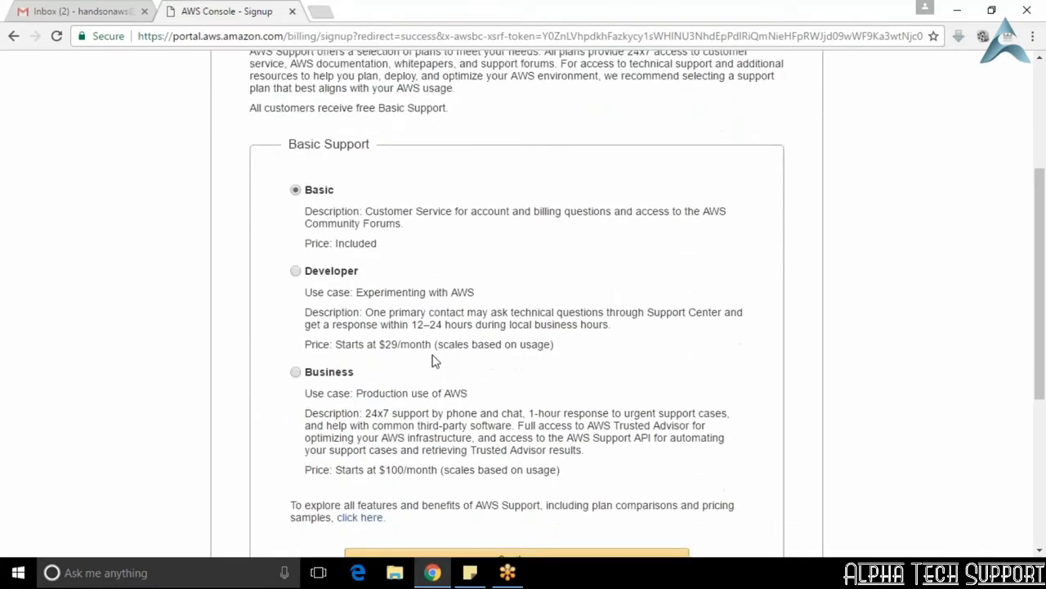
scroll(433, 361, down, 1)
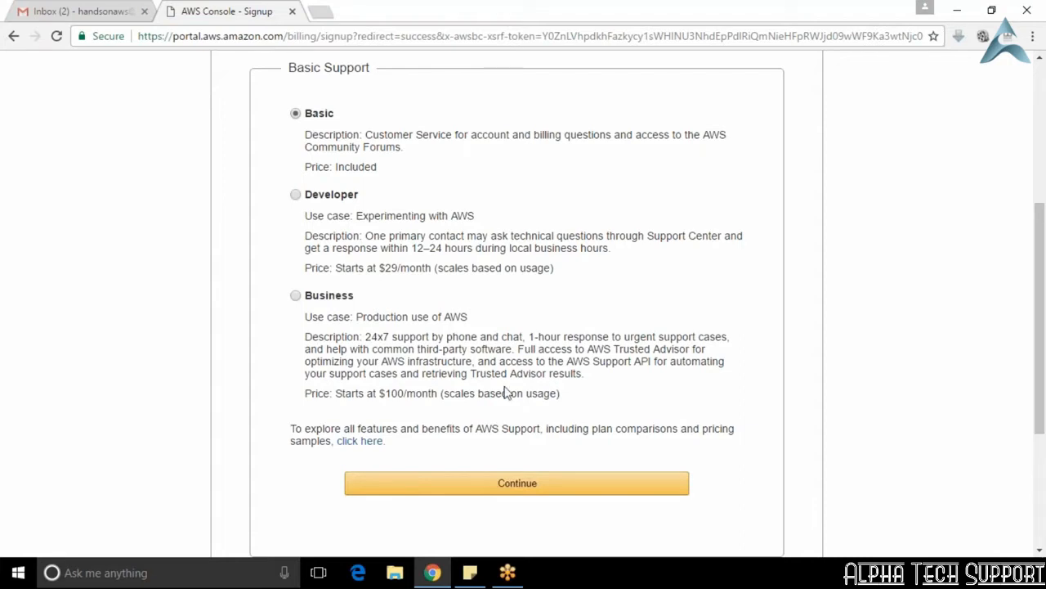
click(516, 485)
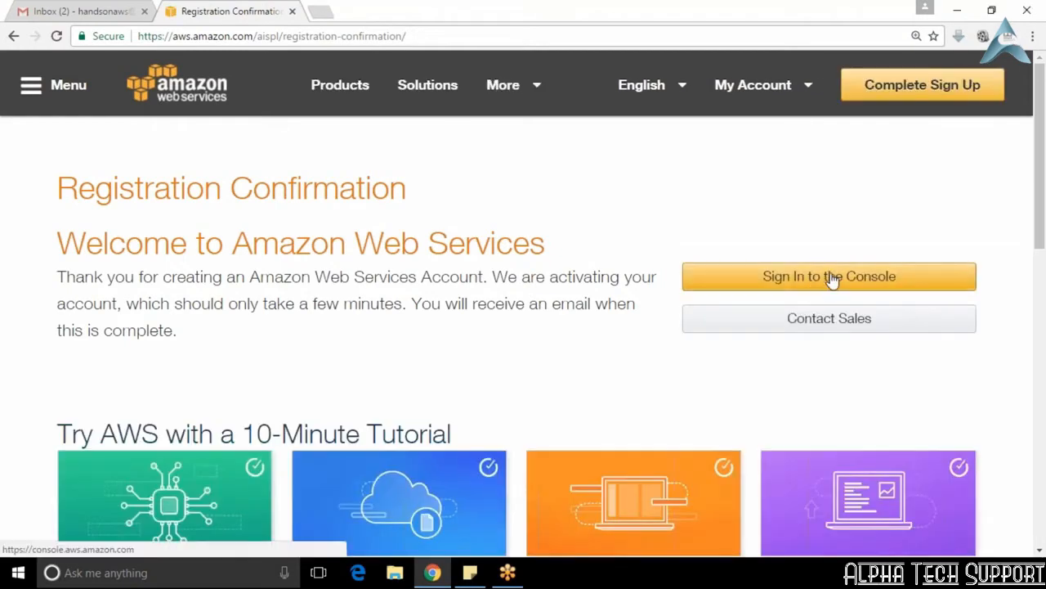
Step: Sign in to the AWS console as a returning user with the account password and expand the list of all services
click(830, 278)
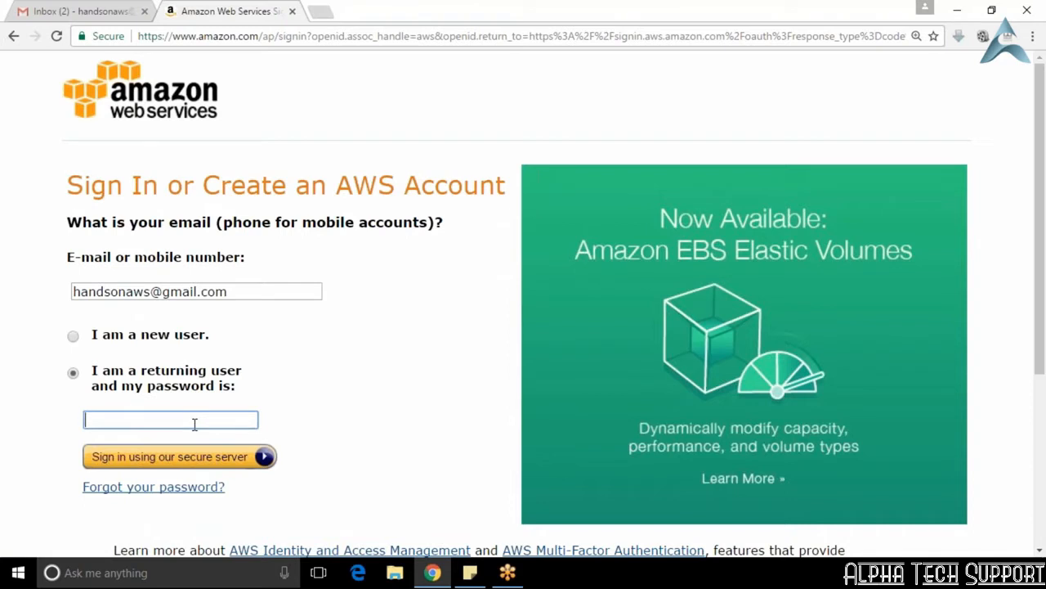
text(**********)
key(Return)
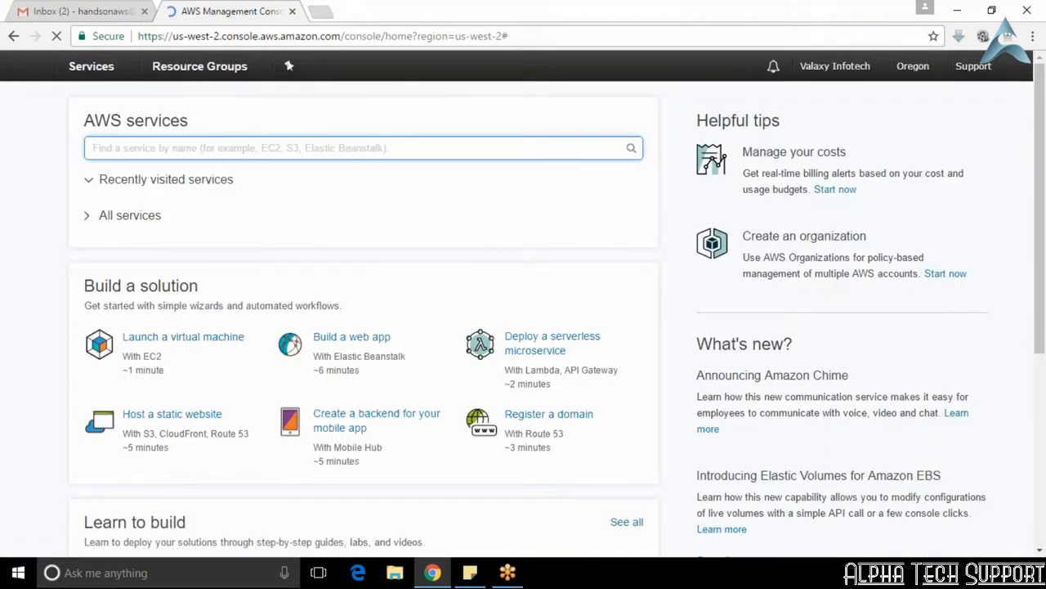
click(131, 216)
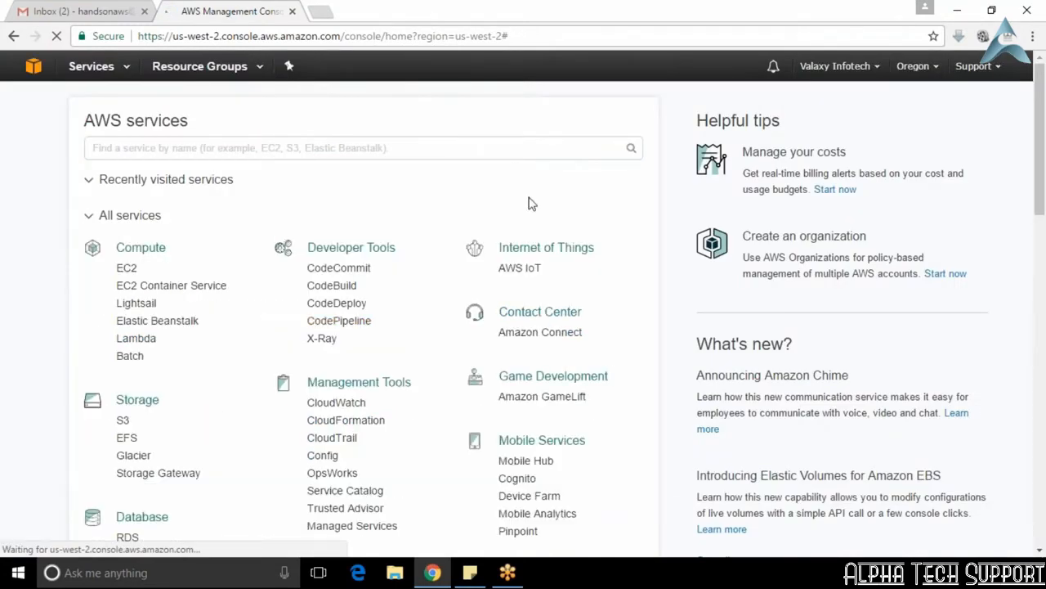
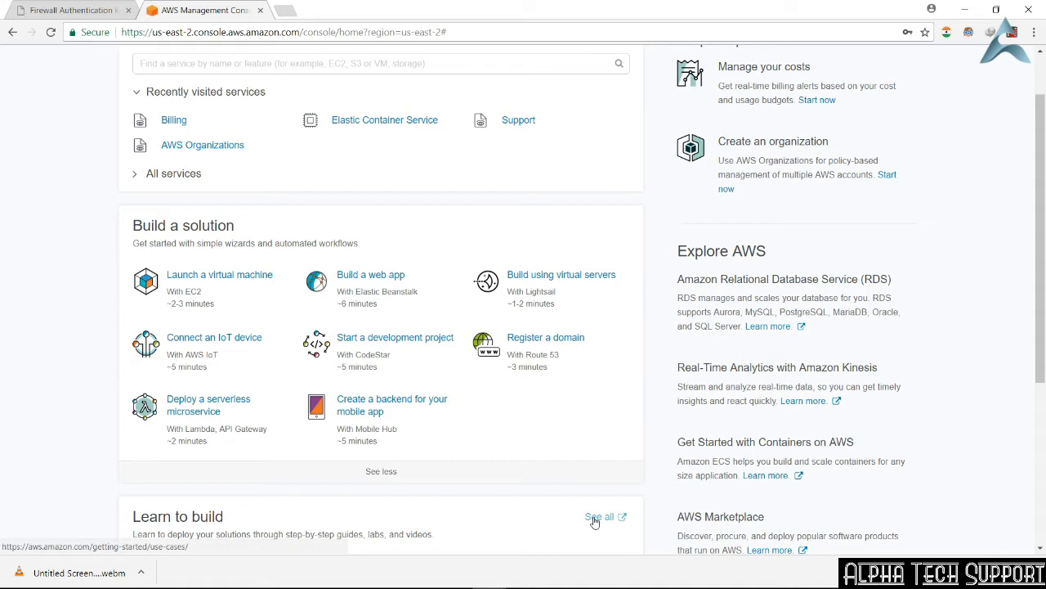
Step: Open the Deploy a serverless microservice wizard in a new browser tab and switch to that tab
right_click(219, 411)
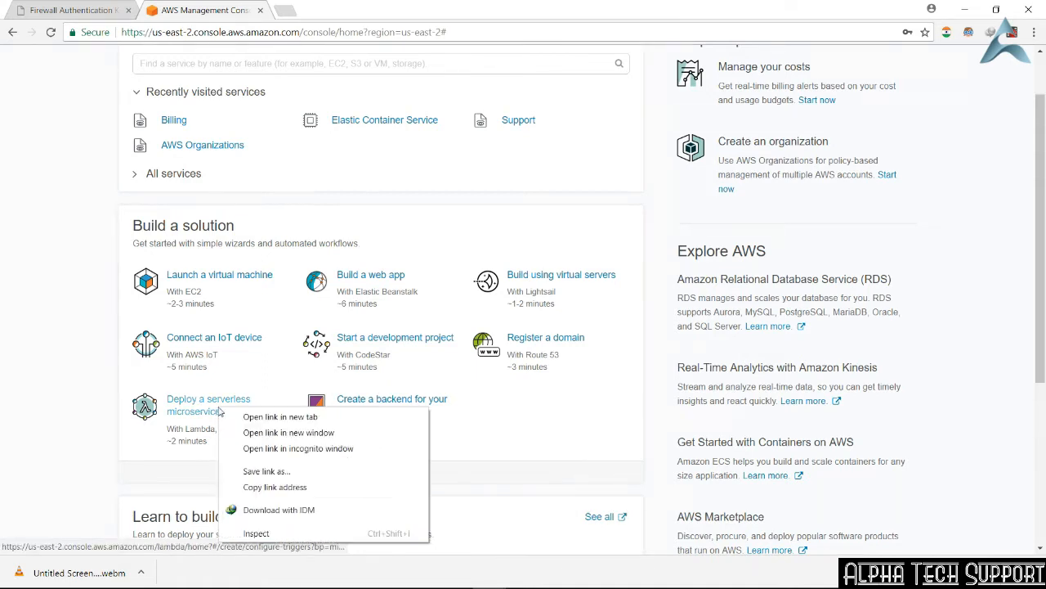
click(244, 418)
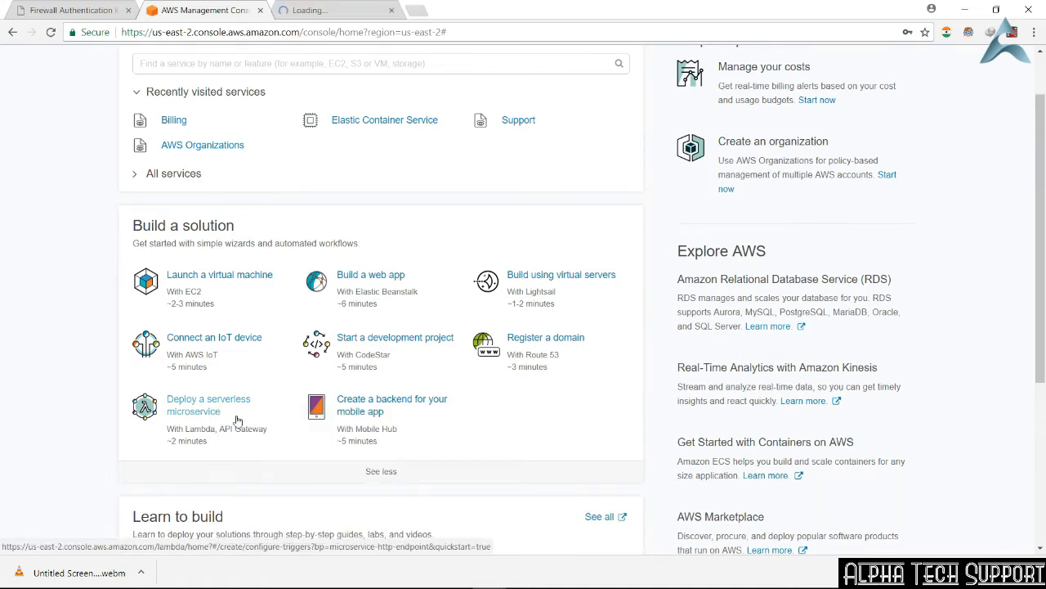
click(334, 6)
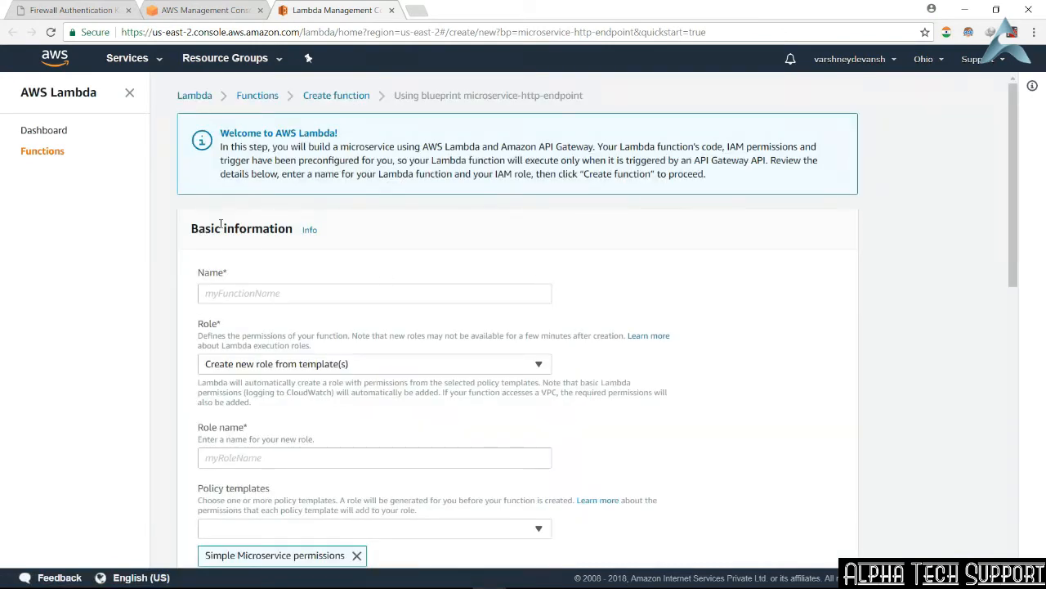
Step: Open the AWS Lambda dashboard and review the US East (Ohio) resources and account-level metrics charts
click(52, 132)
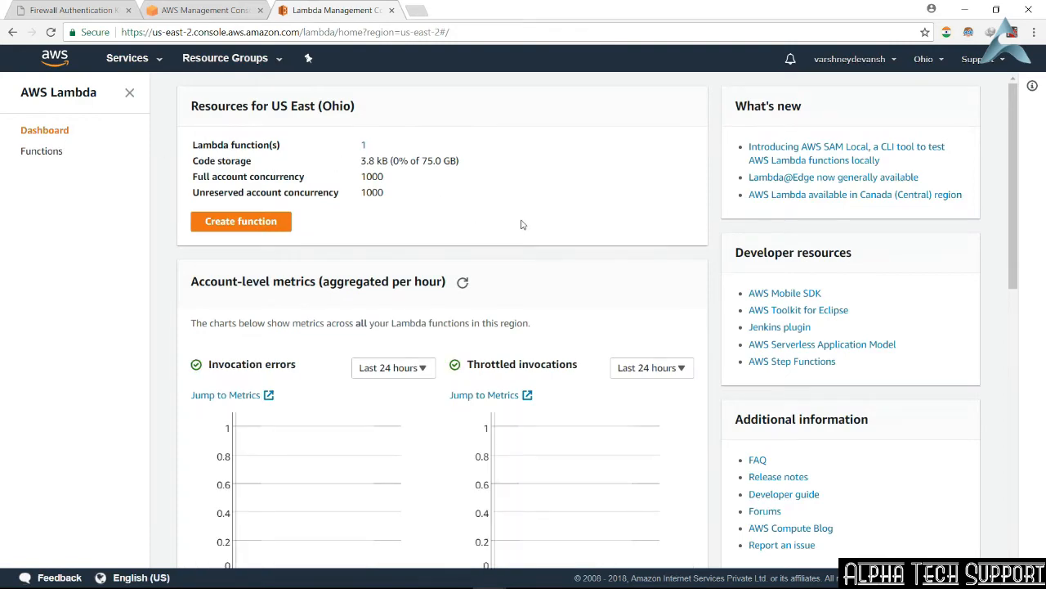
scroll(603, 309, down, 1)
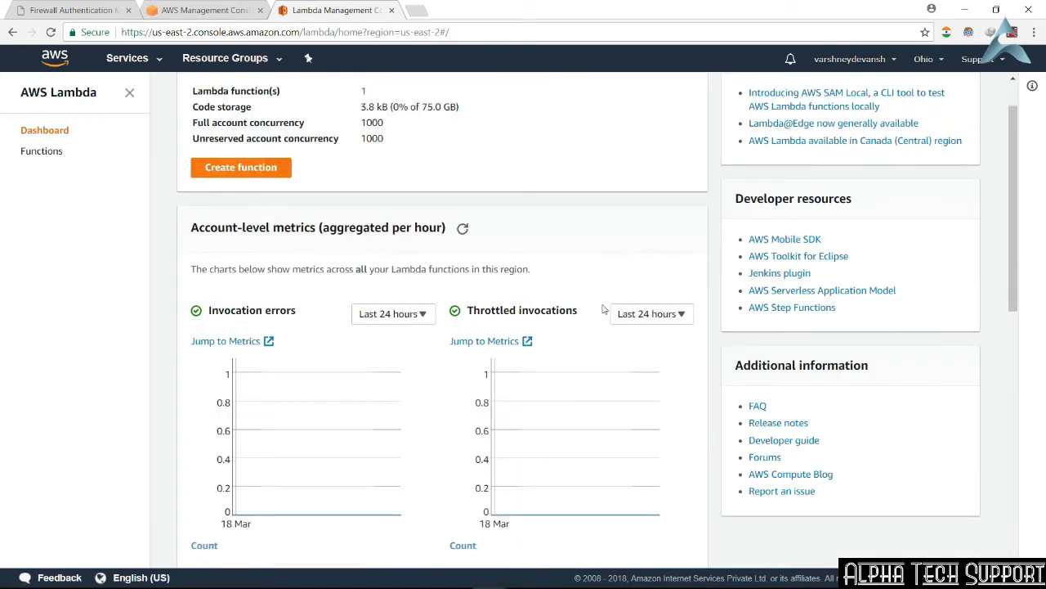
scroll(604, 309, down, 1)
scroll(569, 329, down, 4)
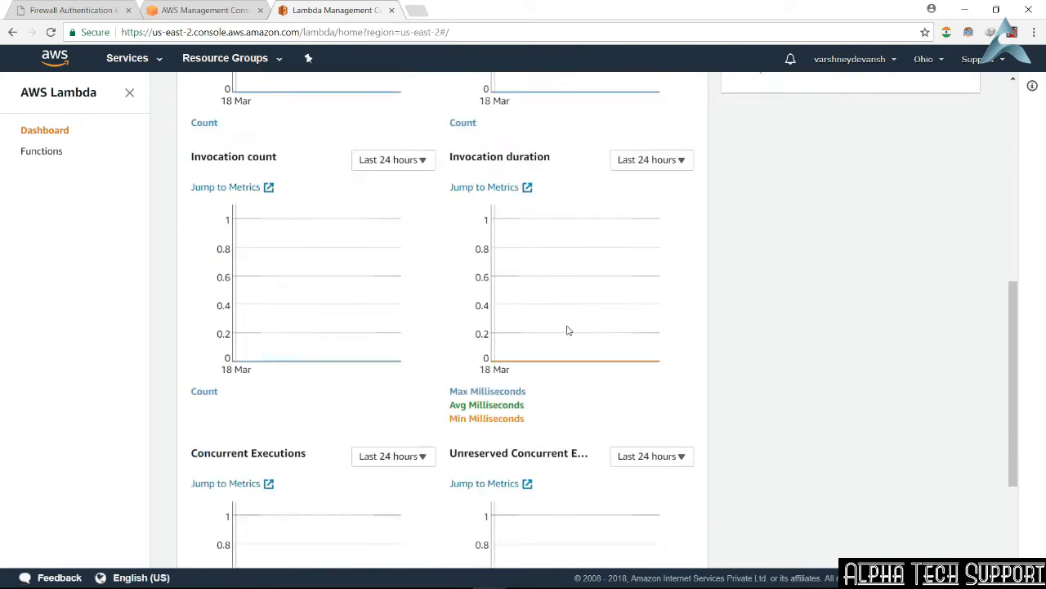
scroll(568, 329, down, 2)
scroll(568, 329, up, 7)
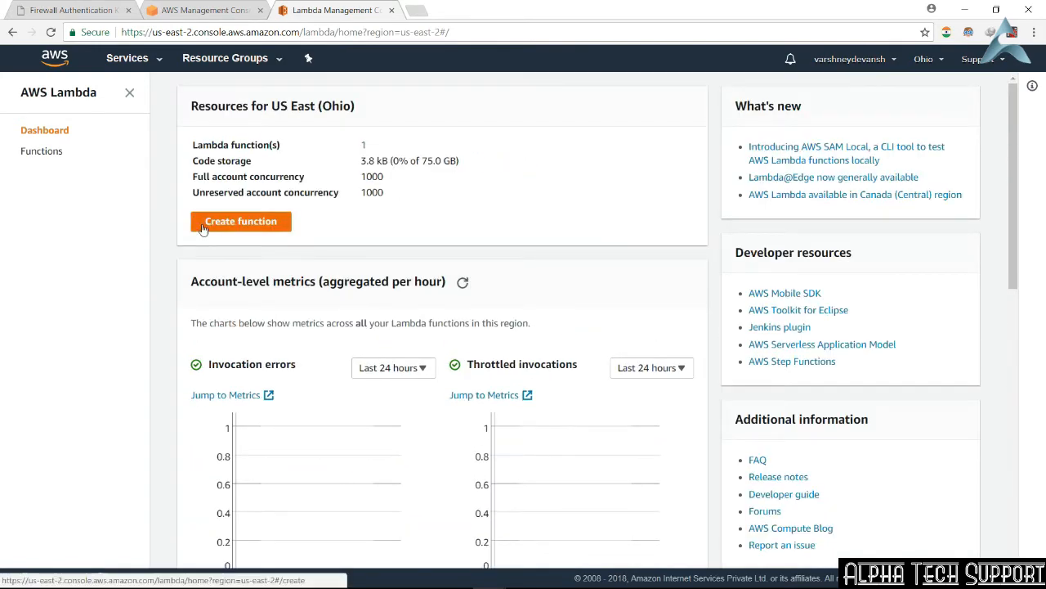
Step: Show the list of Lambda functions and open the awscodestar-trial-pyapp-lambda-HelloWorld function in a new browser tab
click(53, 153)
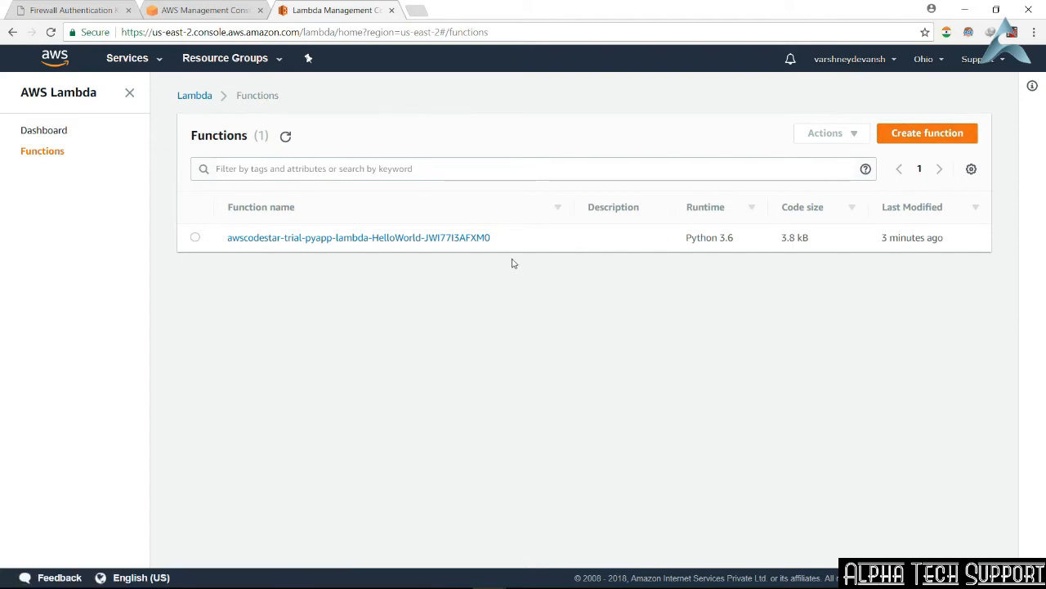
right_click(459, 245)
click(463, 248)
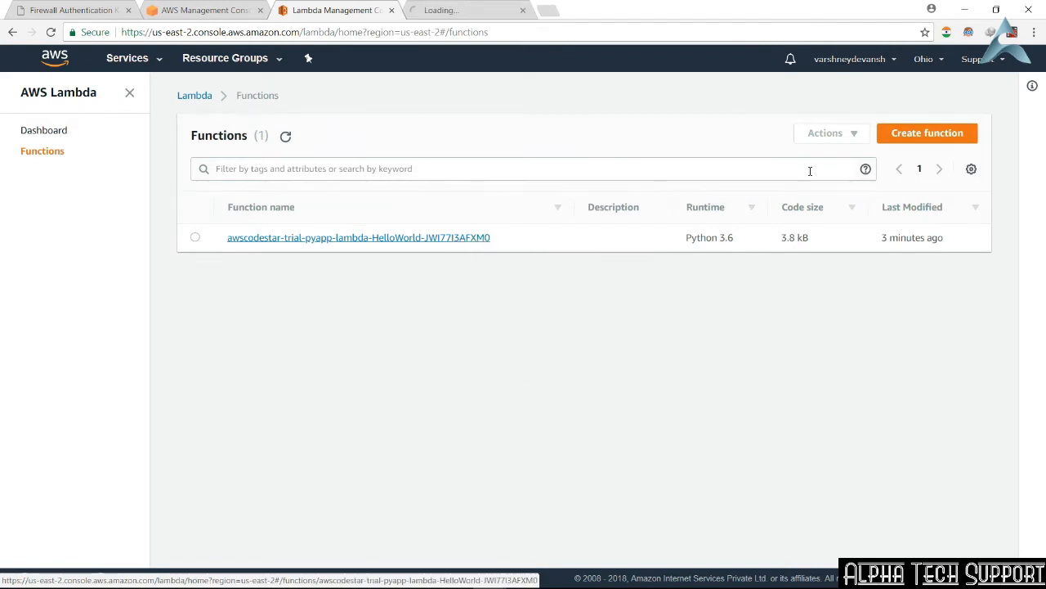
Step: Start creating a function, look at the Blueprints, and choose the Serverless Application Repository to browse its applications
click(932, 136)
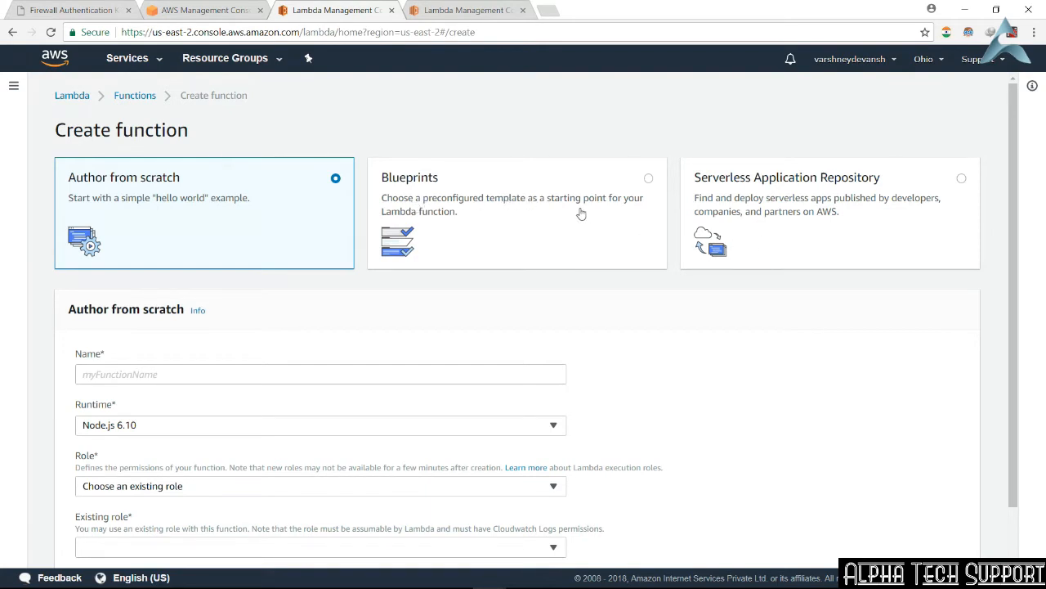
click(615, 194)
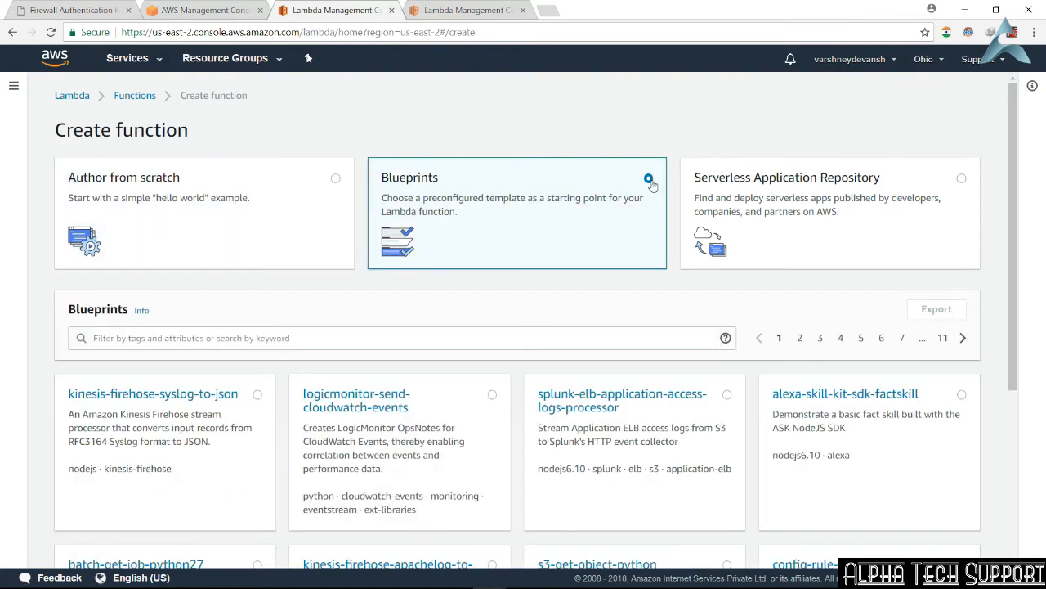
click(942, 183)
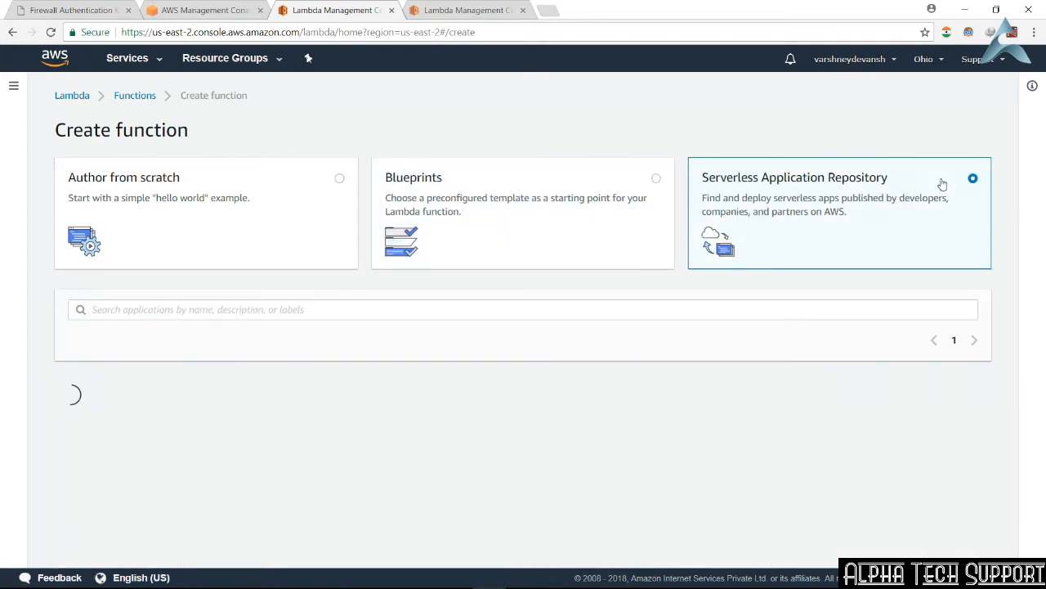
scroll(915, 209, down, 2)
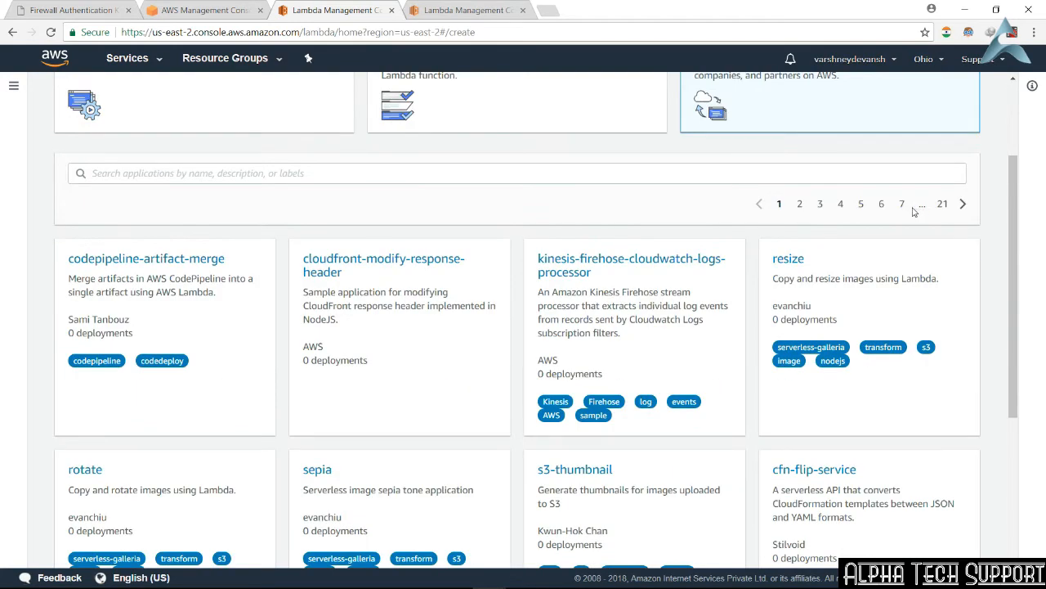
scroll(669, 272, down, 4)
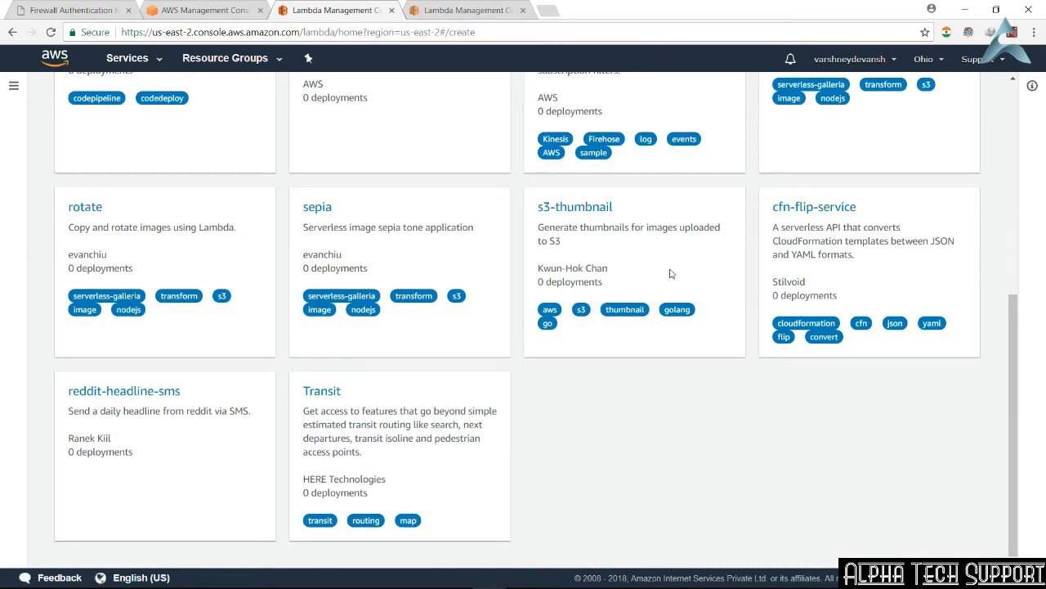
scroll(669, 272, up, 3)
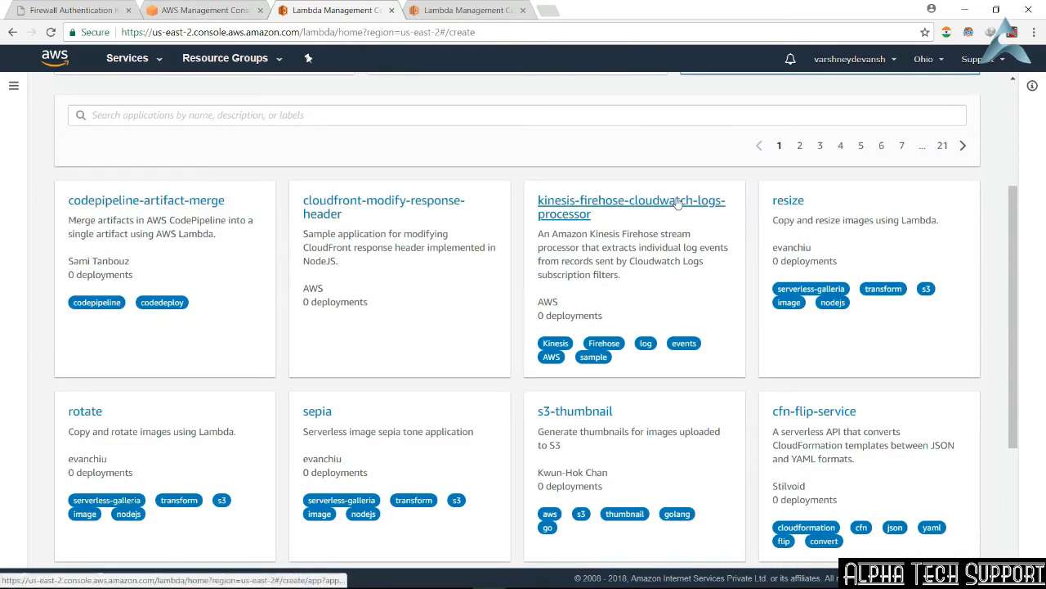
Step: Review the kinesis-firehose-cloudwatch-logs-processor application's details and parameters, and open its source code URL in a new browser tab
click(677, 203)
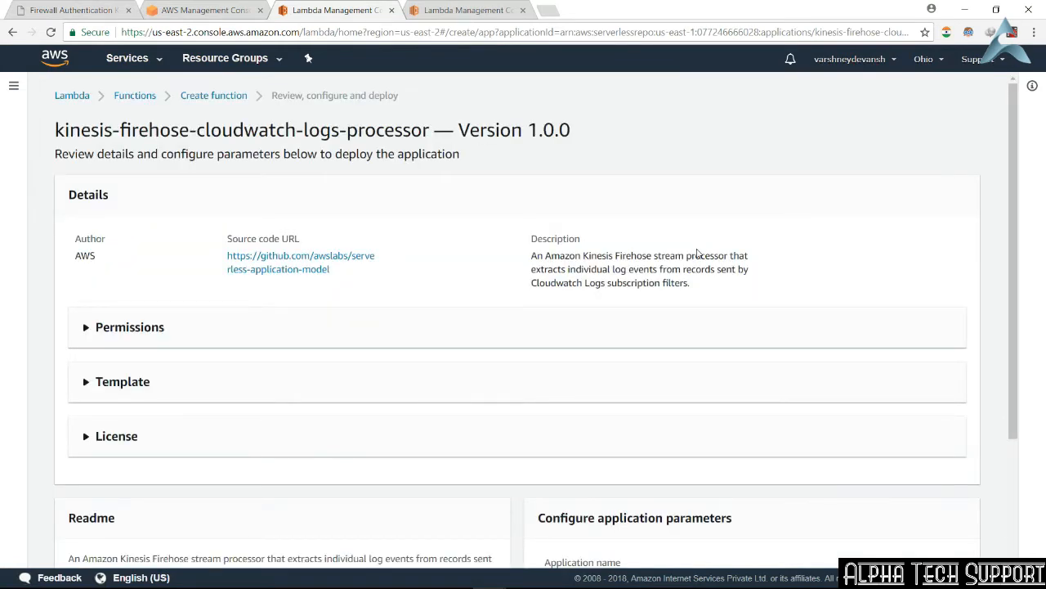
scroll(697, 253, down, 3)
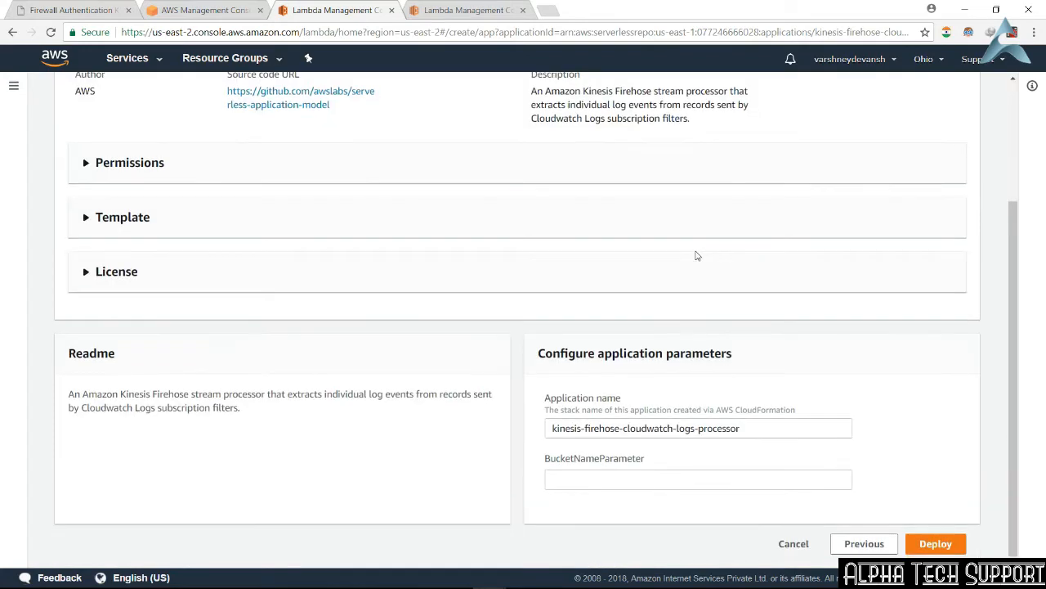
scroll(696, 257, up, 3)
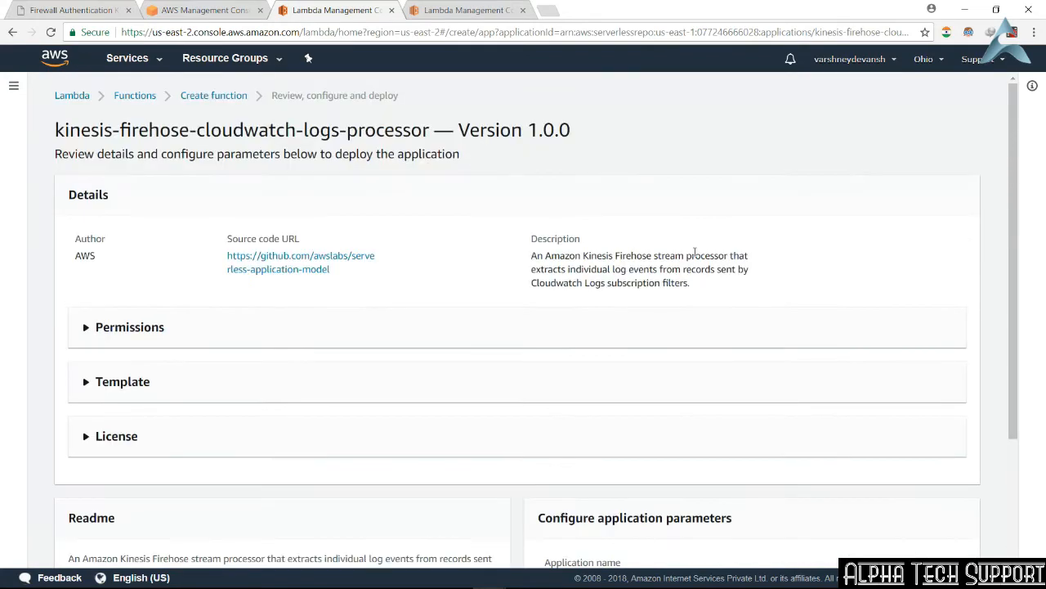
scroll(696, 257, down, 3)
scroll(687, 257, up, 3)
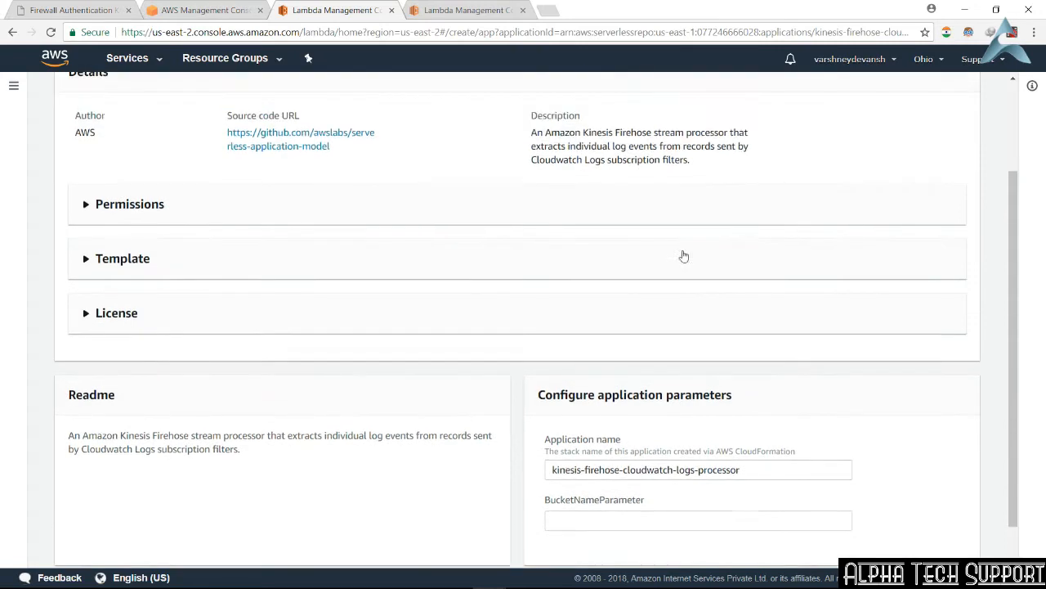
right_click(353, 259)
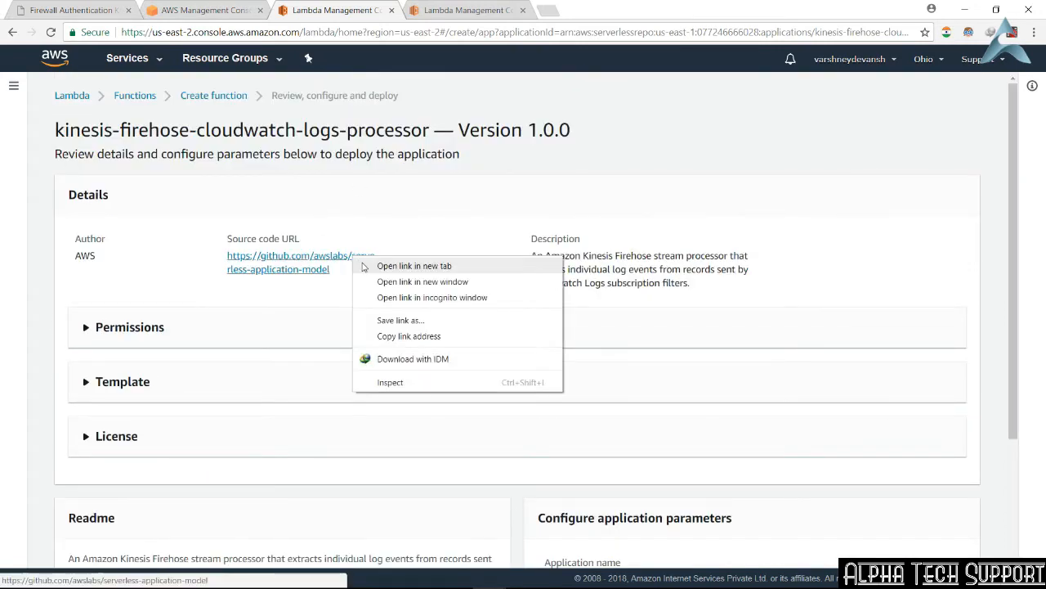
click(364, 265)
Step: Try to deploy the kinesis-firehose-cloudwatch-logs-processor application with BucketNameParameter left empty
scroll(535, 262, down, 3)
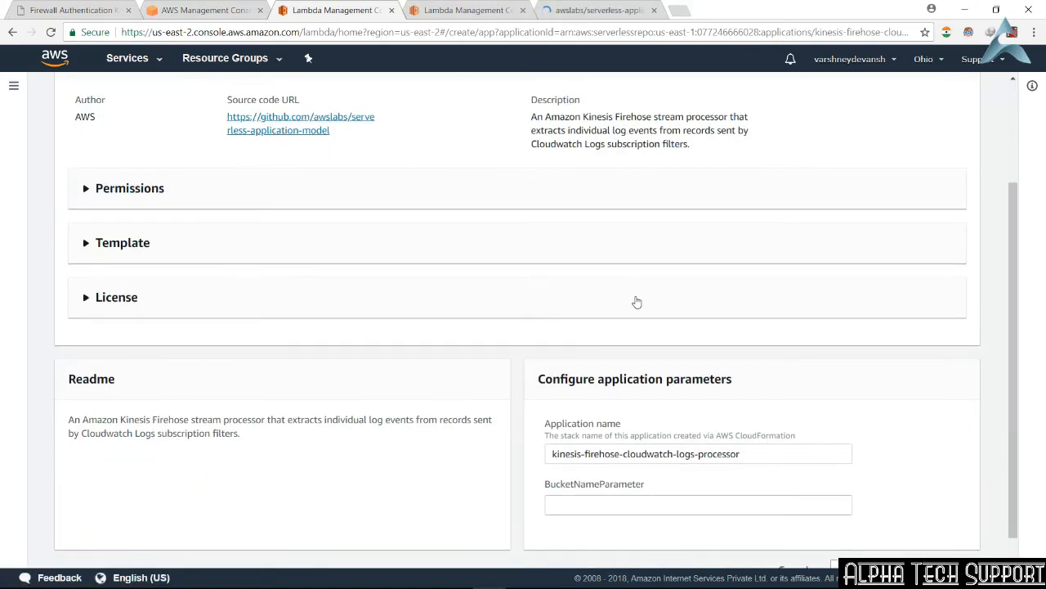
scroll(635, 300, down, 1)
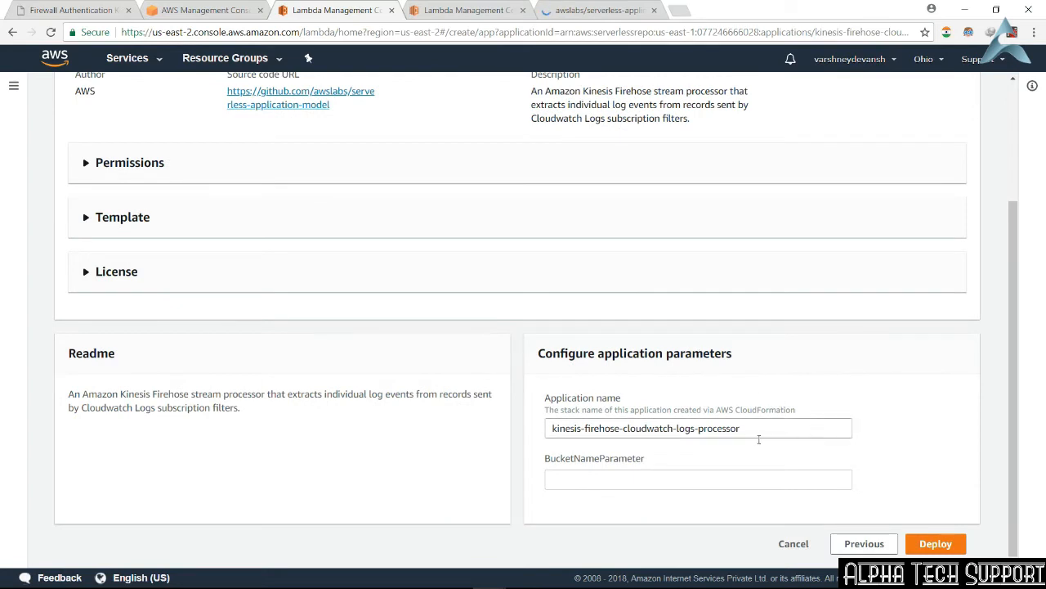
click(935, 544)
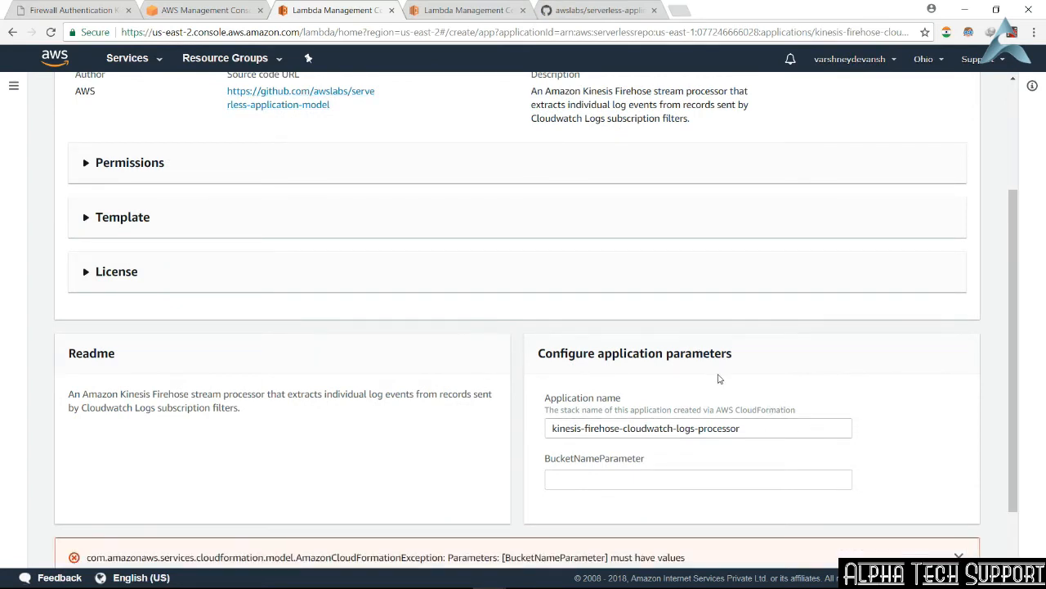
Step: Set BucketNameParameter to gyhkjn and deploy the kinesis-firehose-cloudwatch-logs-processor application
scroll(719, 378, down, 1)
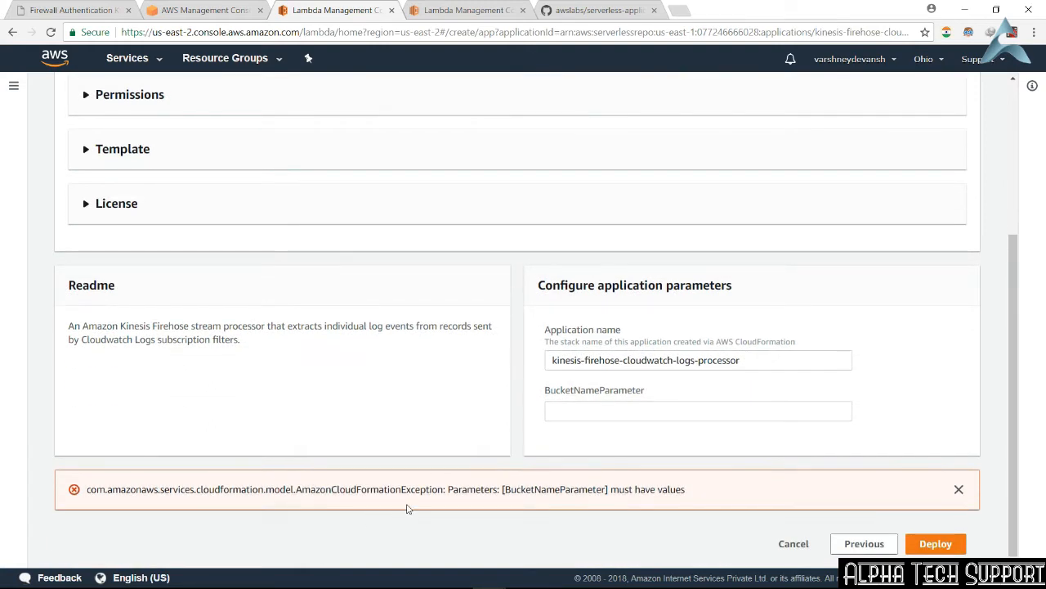
click(629, 411)
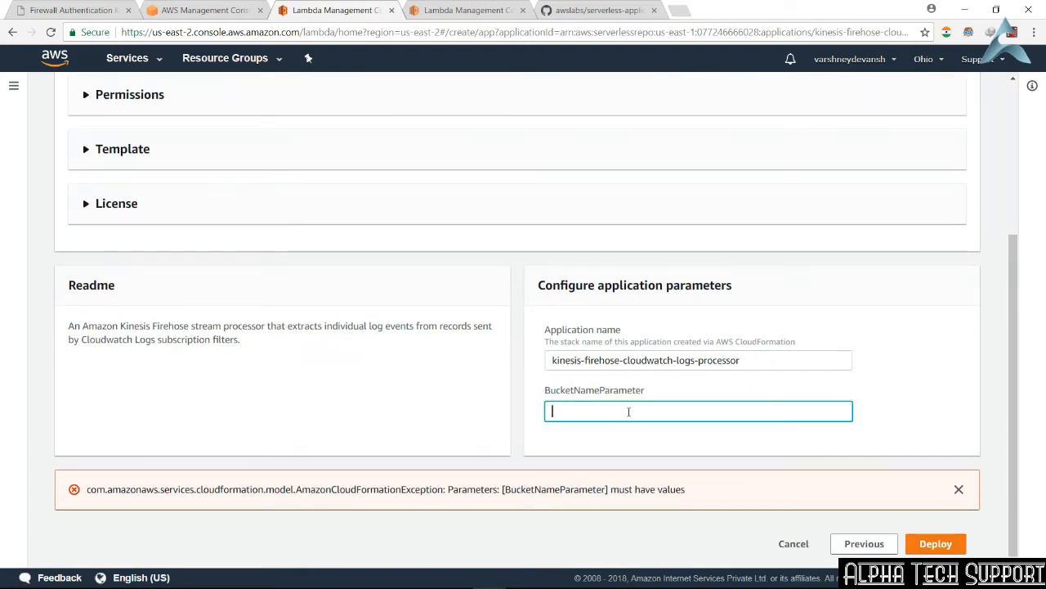
text(gyhk)
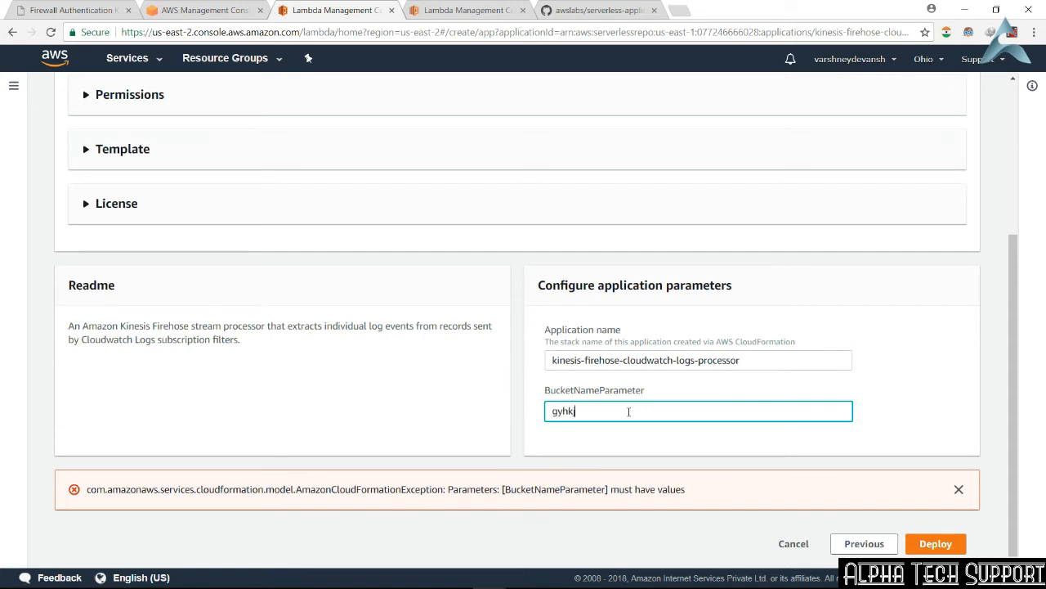
text(jn)
click(934, 541)
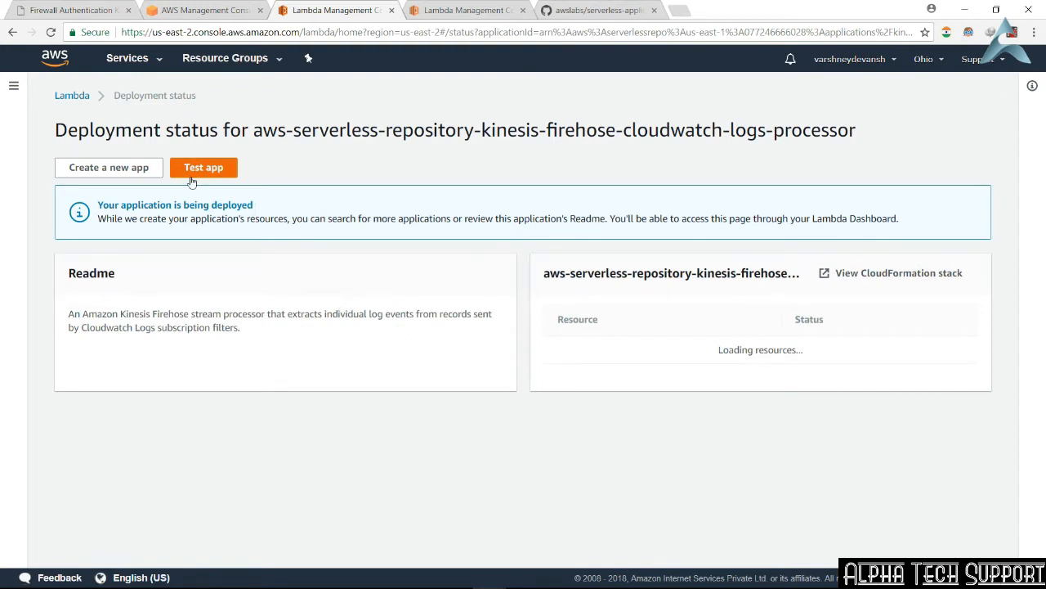
Step: Look at the new app creation page from the deployment status and return to the Lambda functions list
click(109, 167)
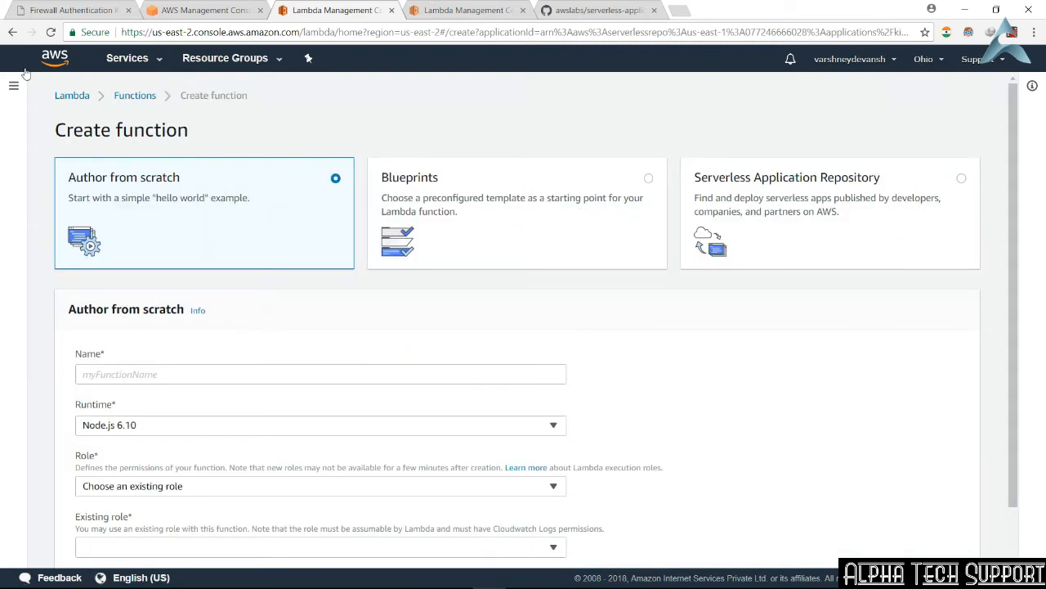
click(10, 33)
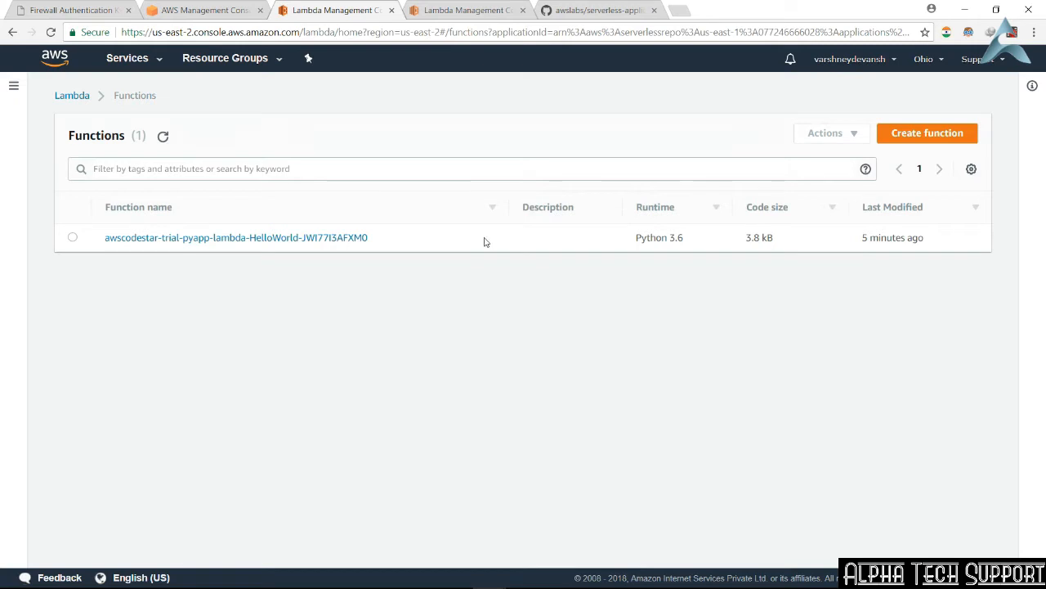
Step: Switch to the HelloWorld function's page and examine its qualifiers, available actions and test event options
click(440, 11)
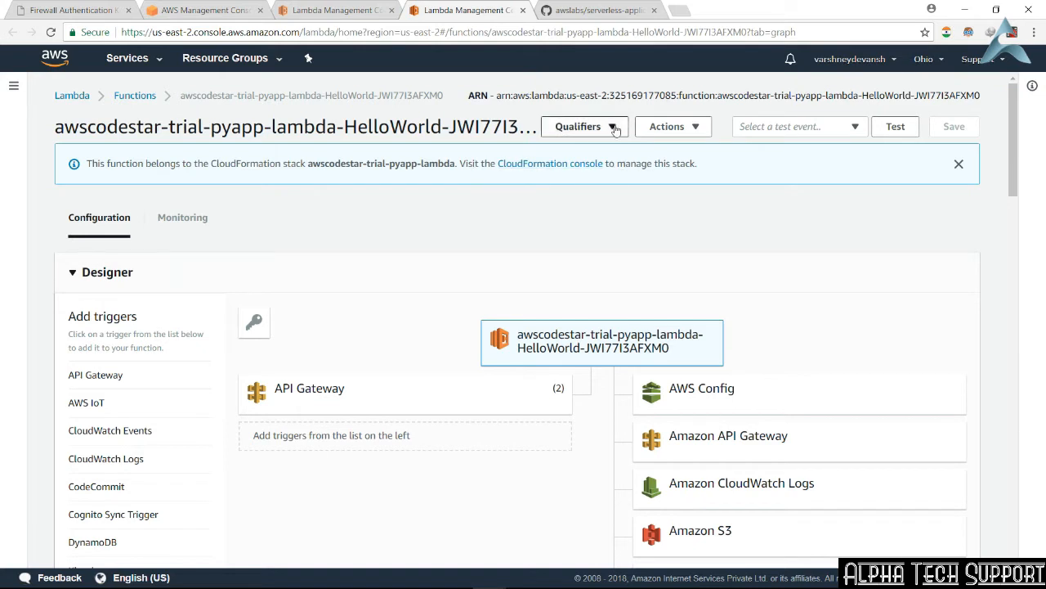
click(615, 127)
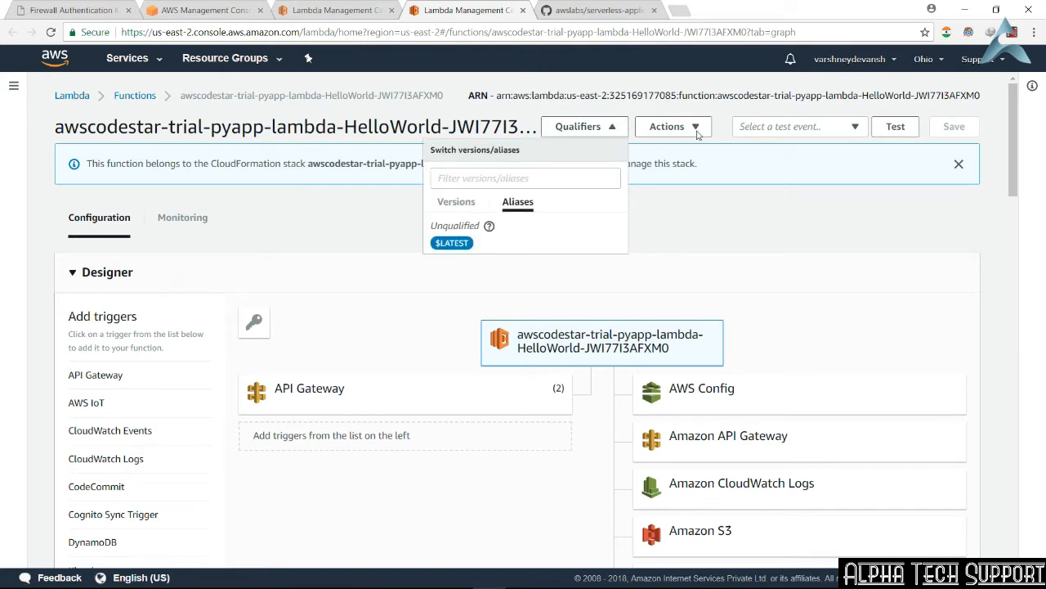
click(698, 135)
click(697, 131)
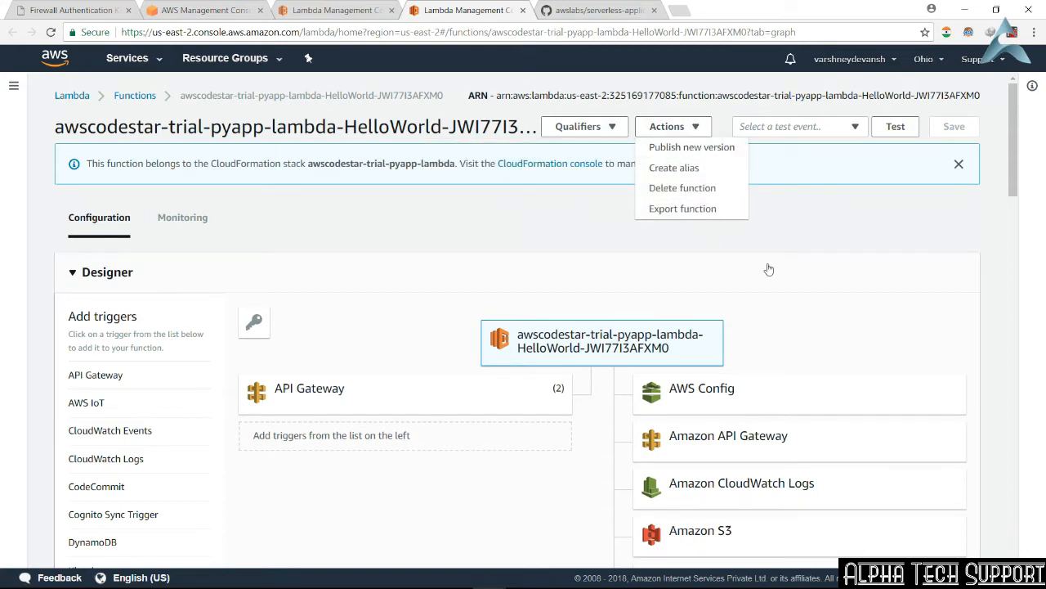
click(837, 256)
click(857, 126)
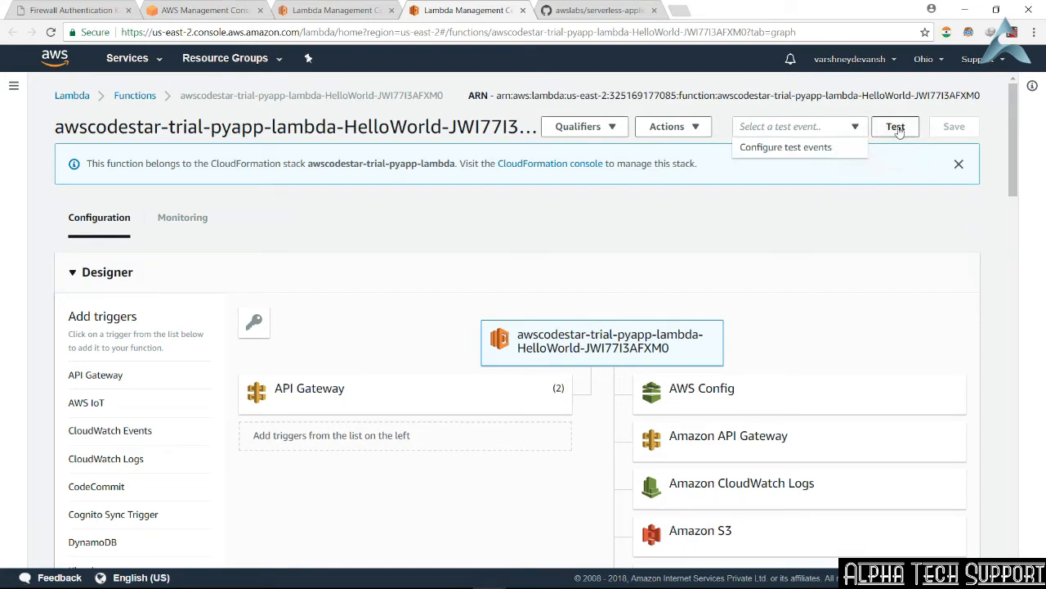
click(854, 195)
Step: Examine the HelloWorld function's triggers and resources in the designer, its inline code, and the available code entry types
scroll(813, 218, down, 2)
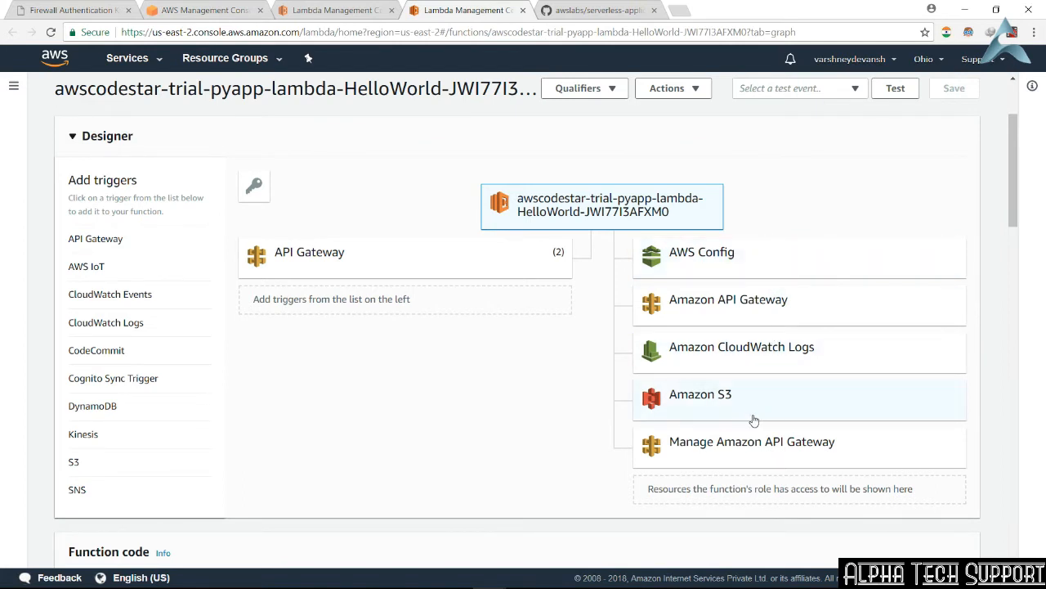
right_click(745, 451)
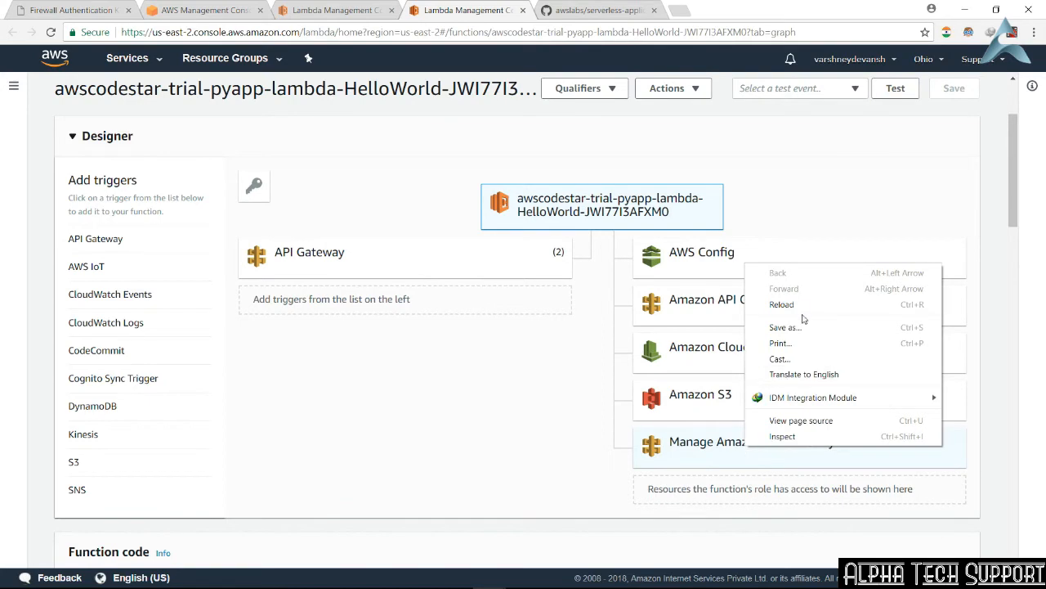
click(518, 408)
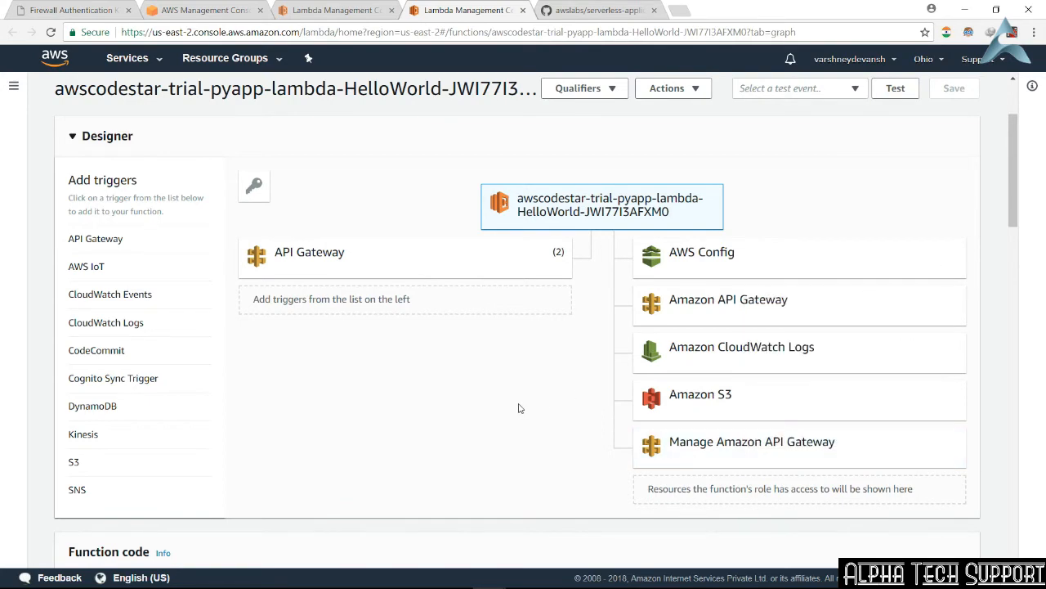
scroll(518, 408, down, 5)
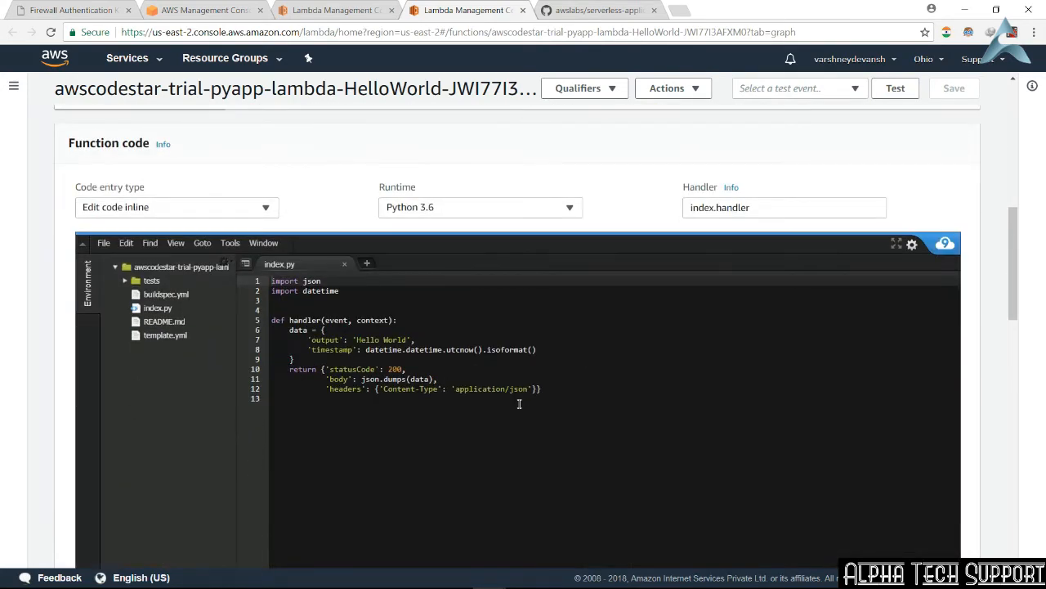
click(262, 214)
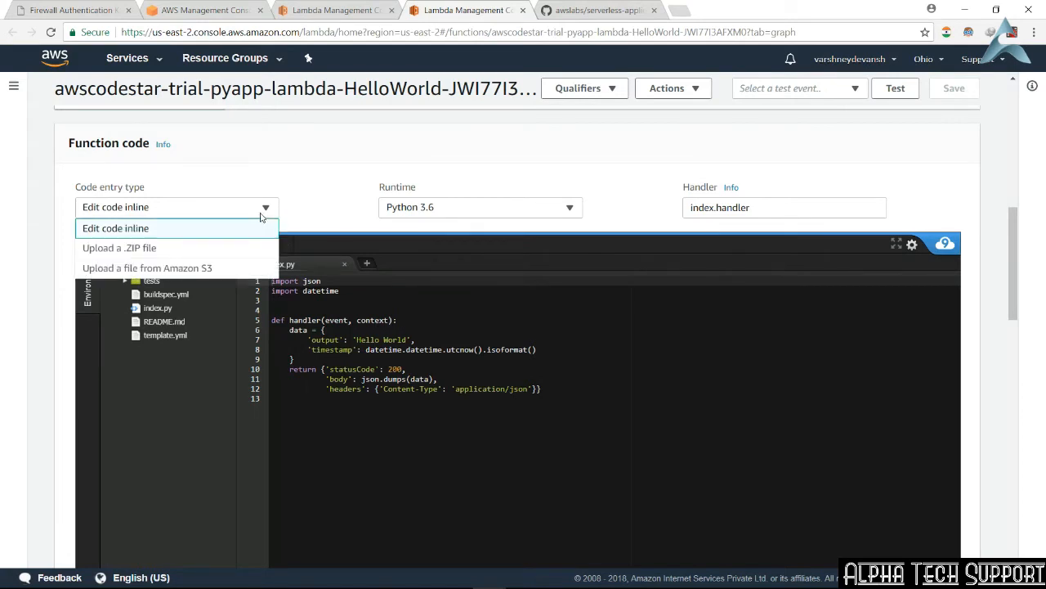
click(342, 186)
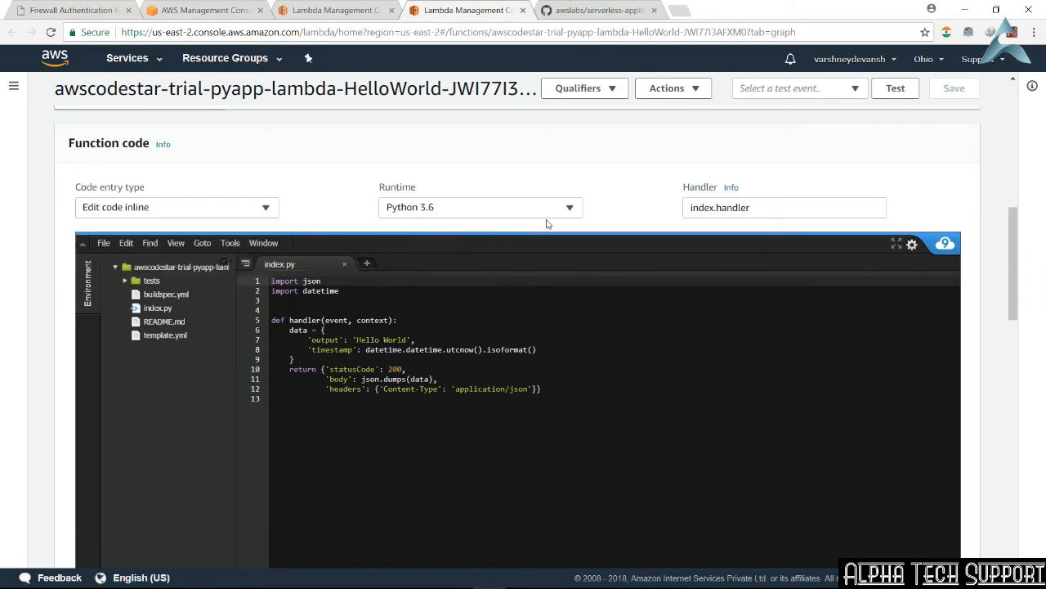
Step: Try the C# (.NET Core 2.0) runtime for the function and set the runtime to Python 2.7
click(557, 214)
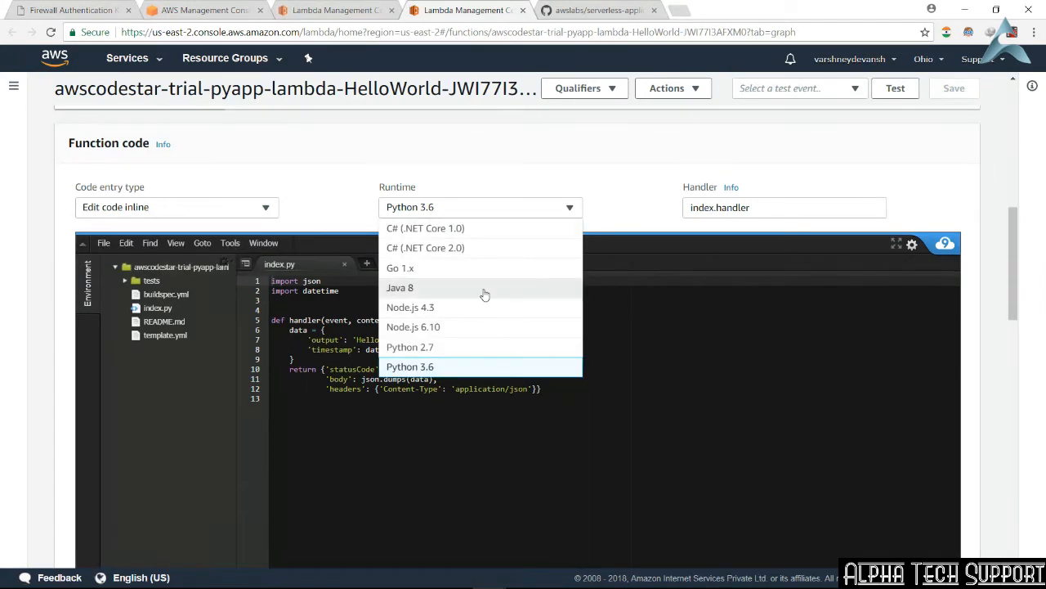
click(491, 258)
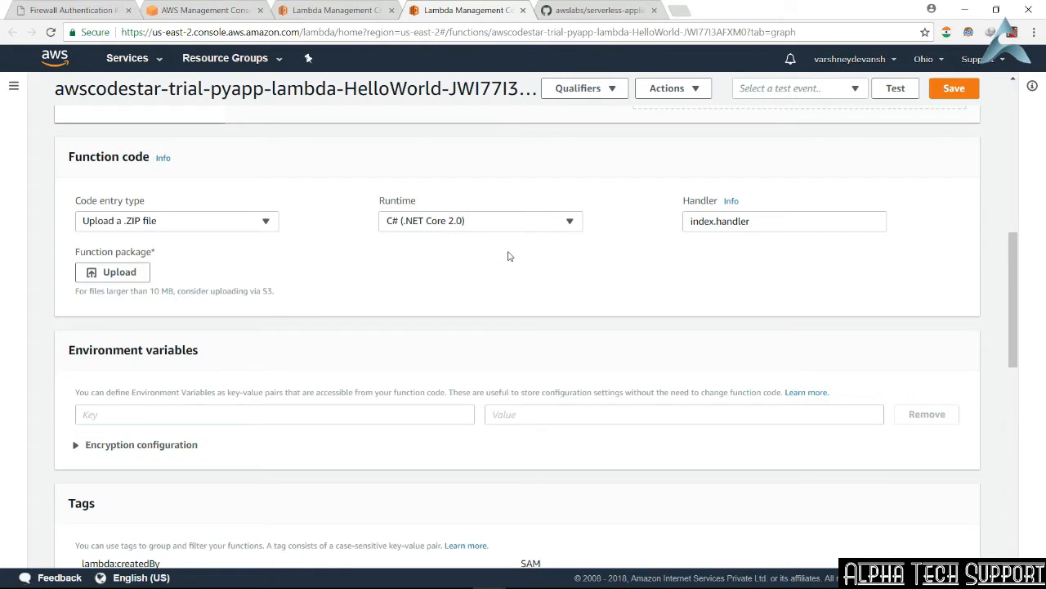
click(539, 228)
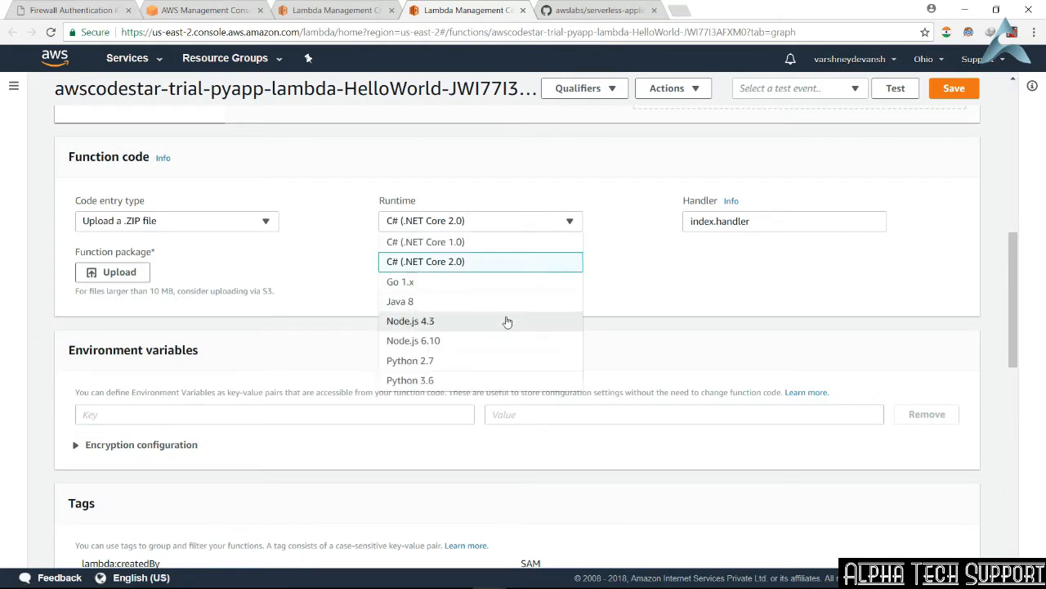
click(502, 360)
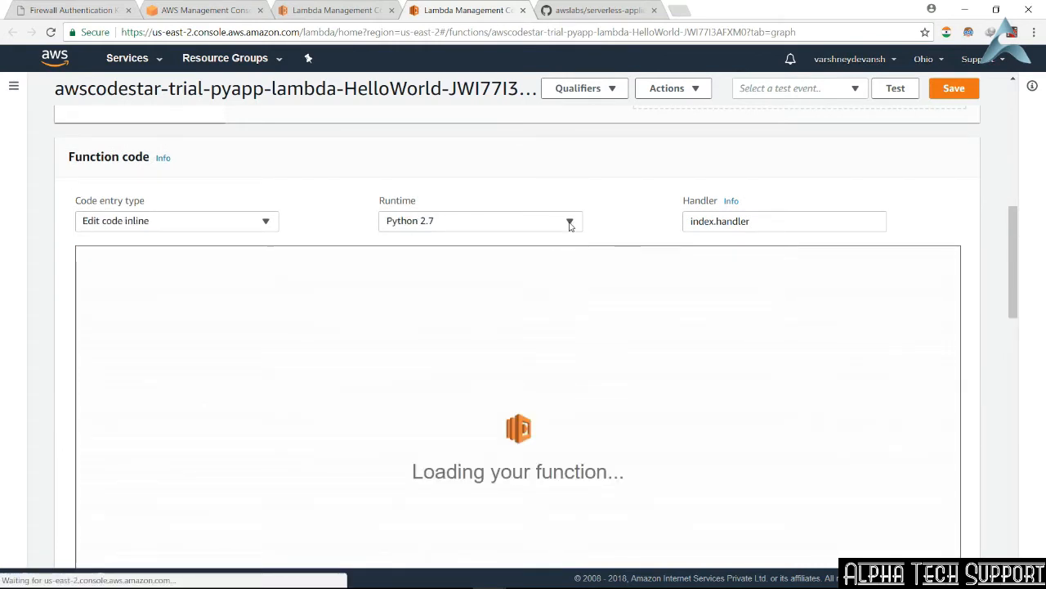
Step: Examine the function's code, environment variables, tags, execution role options, basic settings, network, debugging and concurrency sections
scroll(563, 240, down, 1)
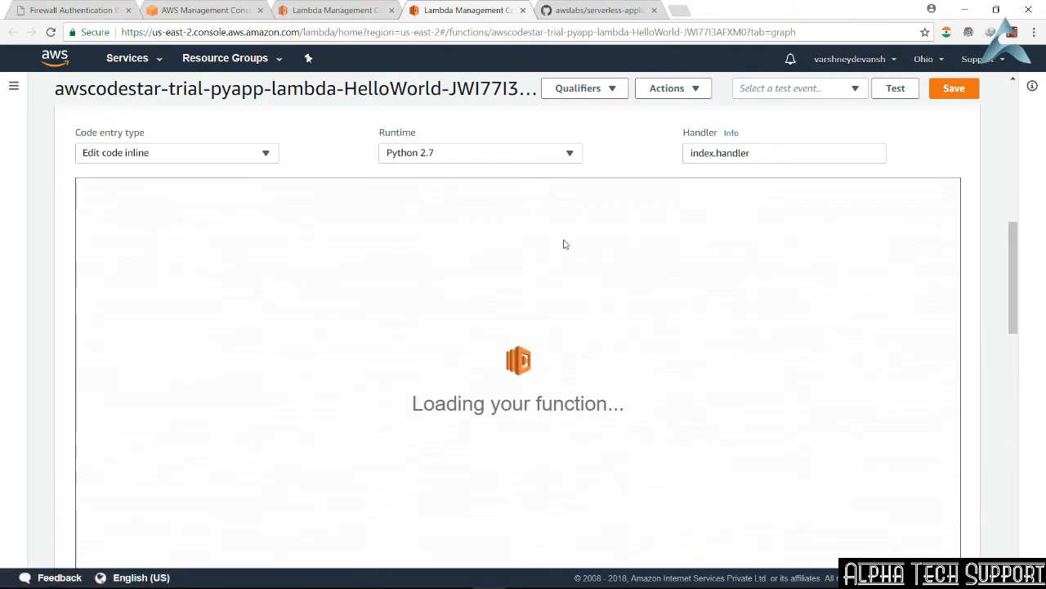
scroll(563, 240, down, 3)
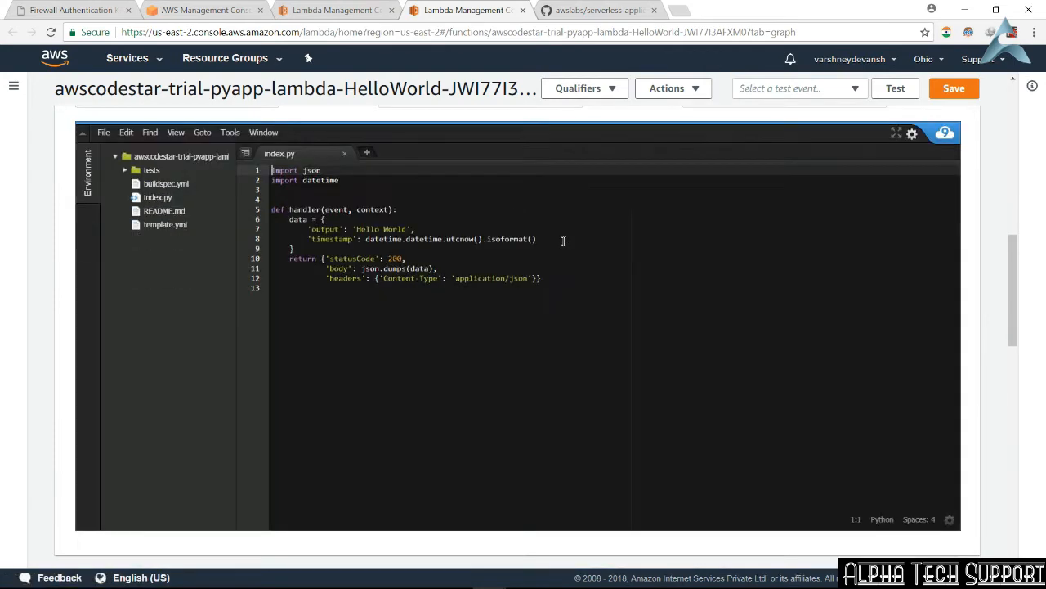
scroll(564, 241, down, 4)
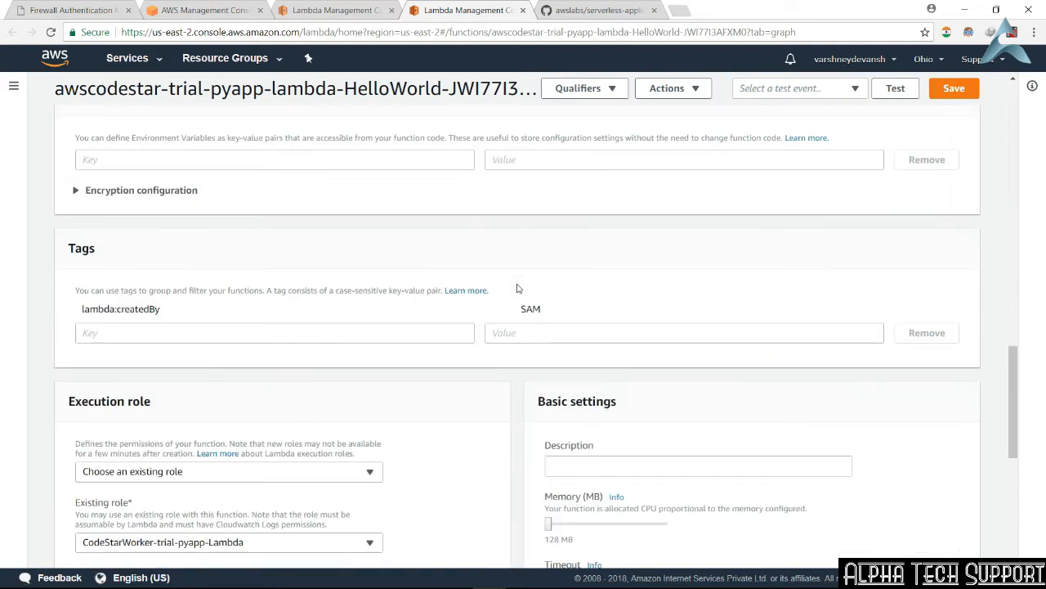
scroll(398, 318, down, 1)
click(345, 415)
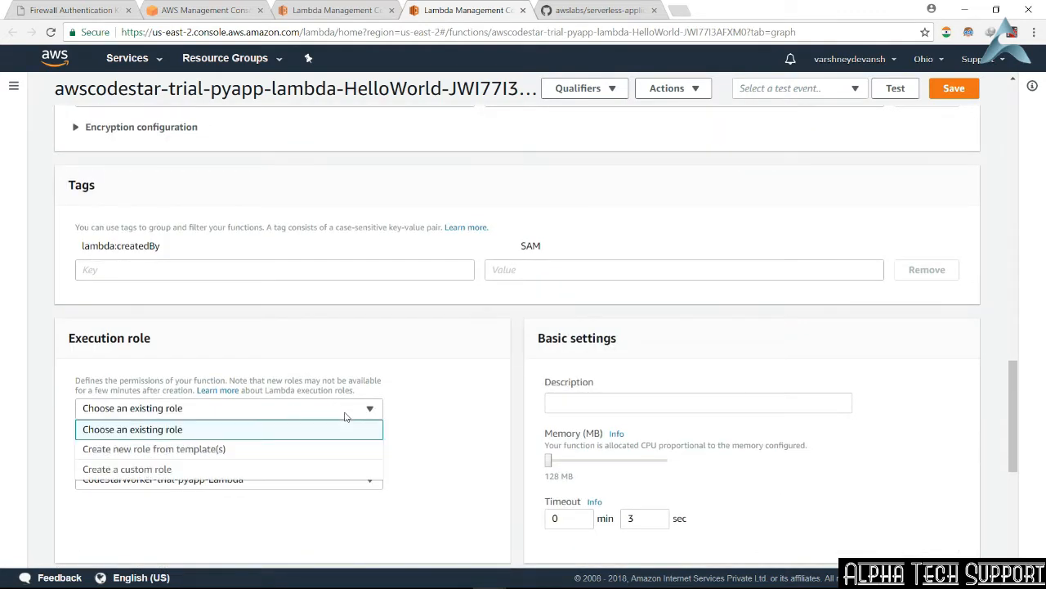
click(345, 416)
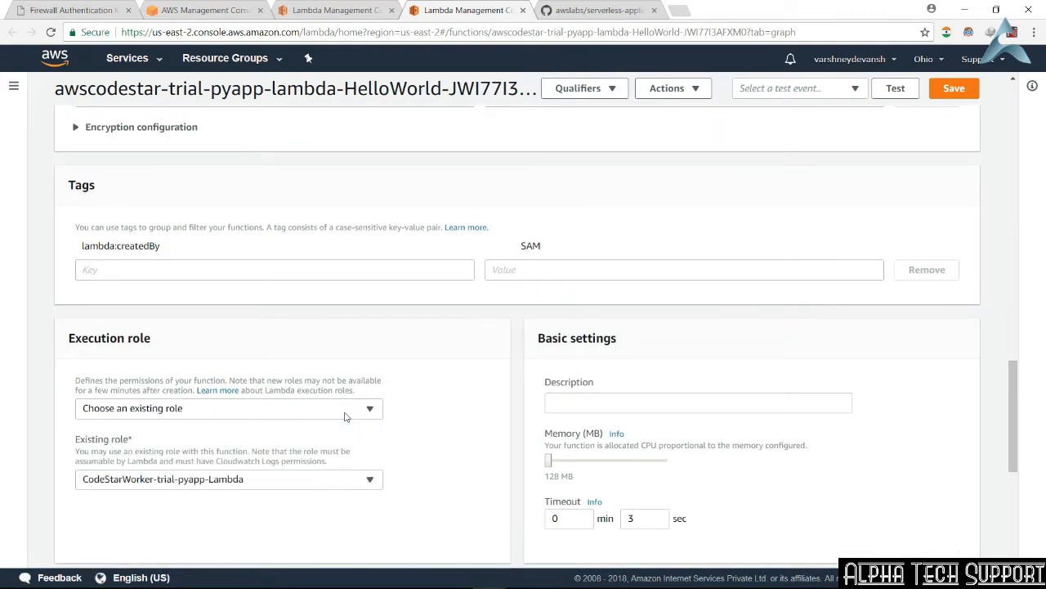
click(357, 482)
click(357, 488)
scroll(607, 448, down, 3)
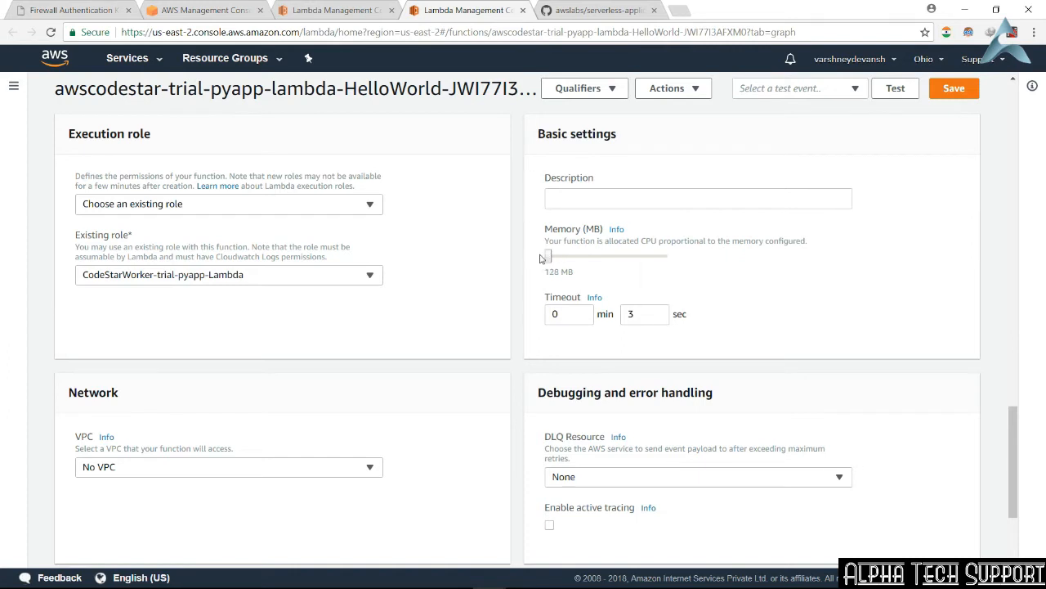
scroll(640, 398, down, 2)
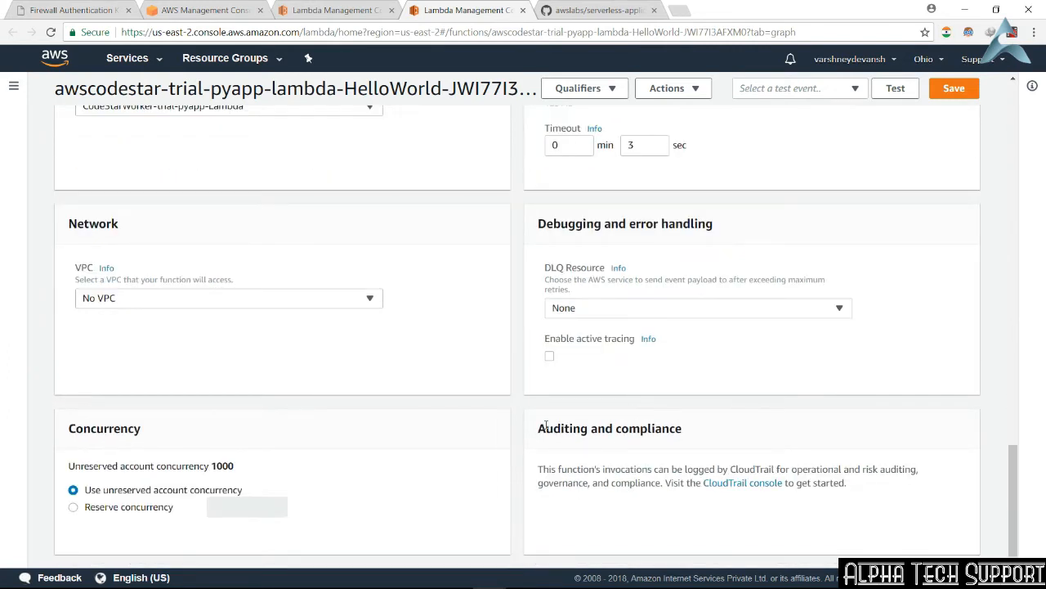
scroll(545, 426, up, 12)
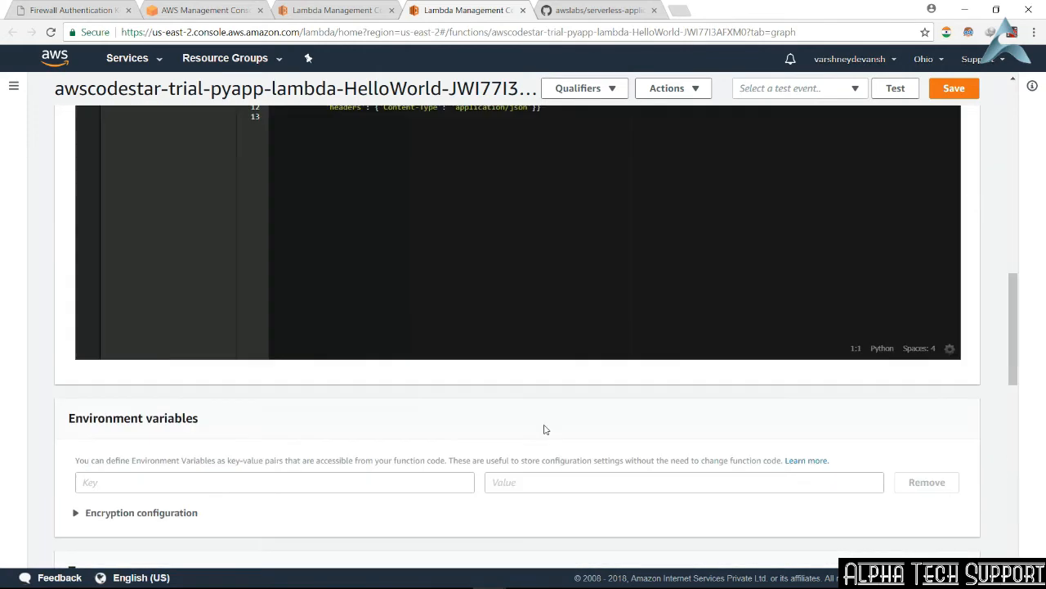
scroll(545, 426, up, 5)
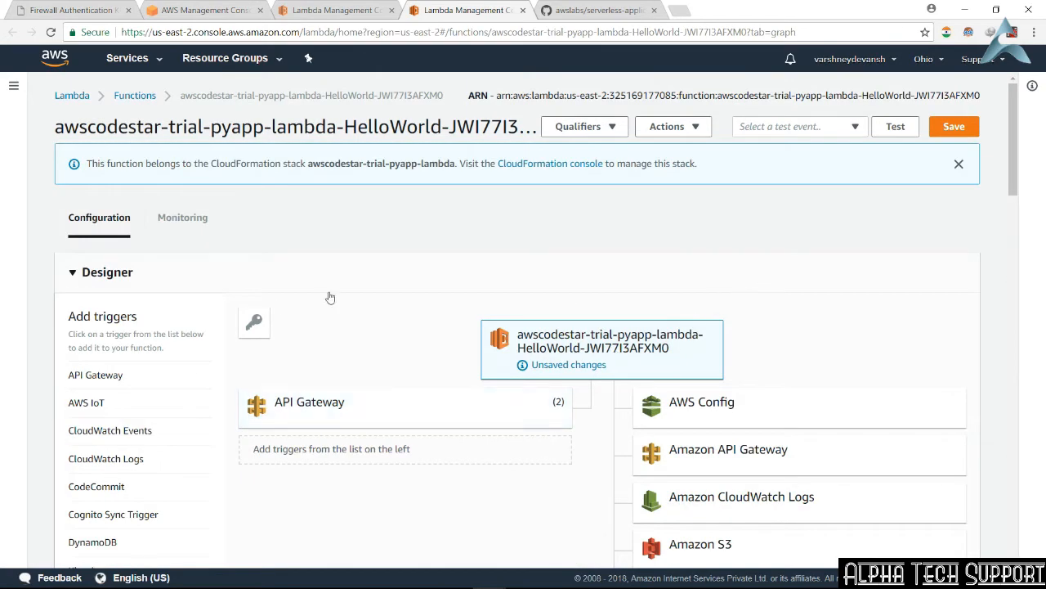
Step: Add CloudWatch Events and DynamoDB triggers to the function in the designer, and remove both again
right_click(152, 432)
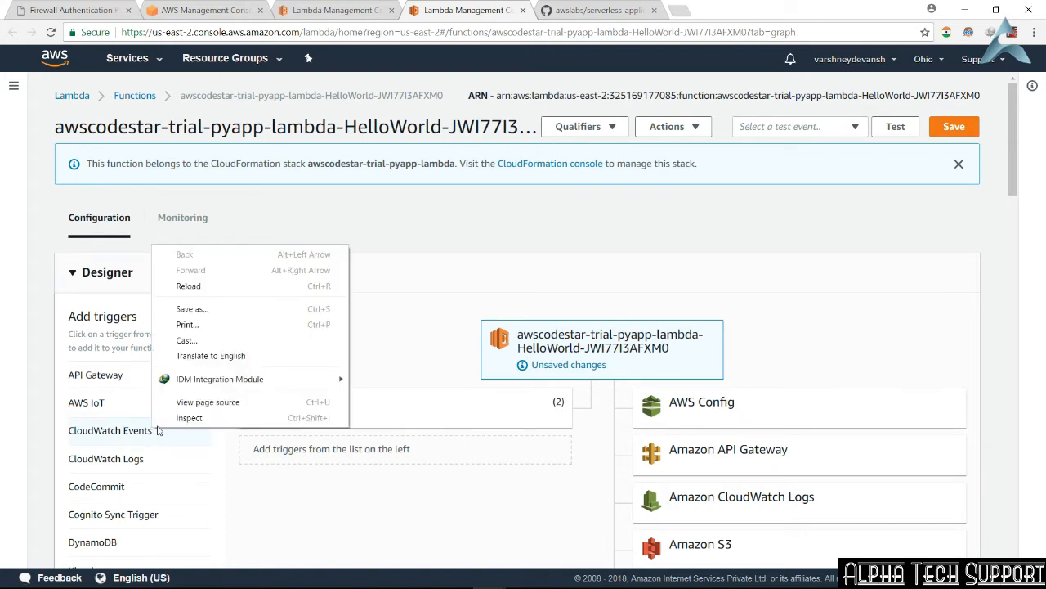
click(102, 433)
click(103, 433)
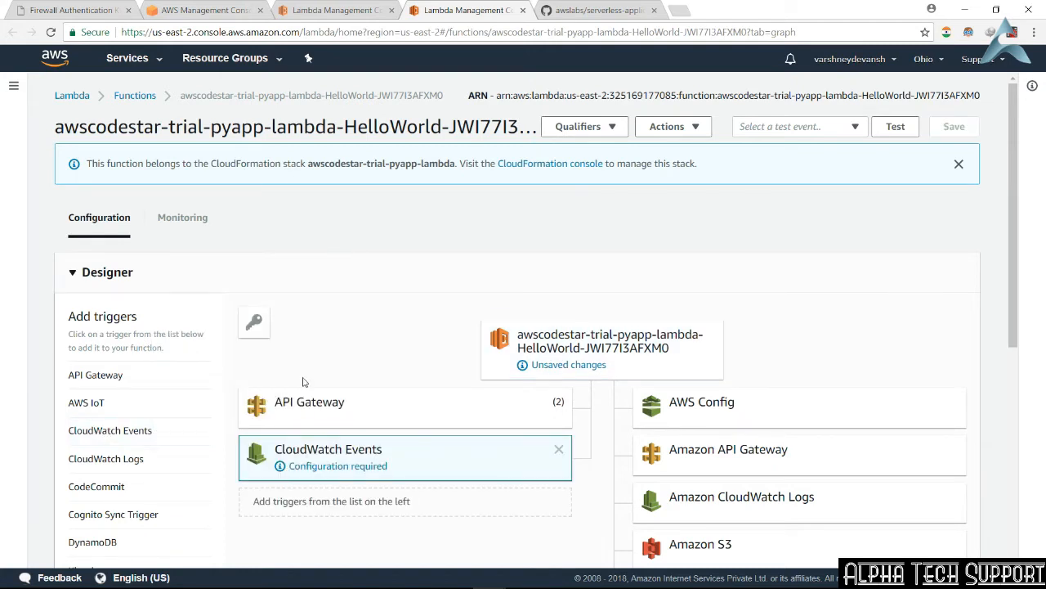
scroll(612, 337, down, 1)
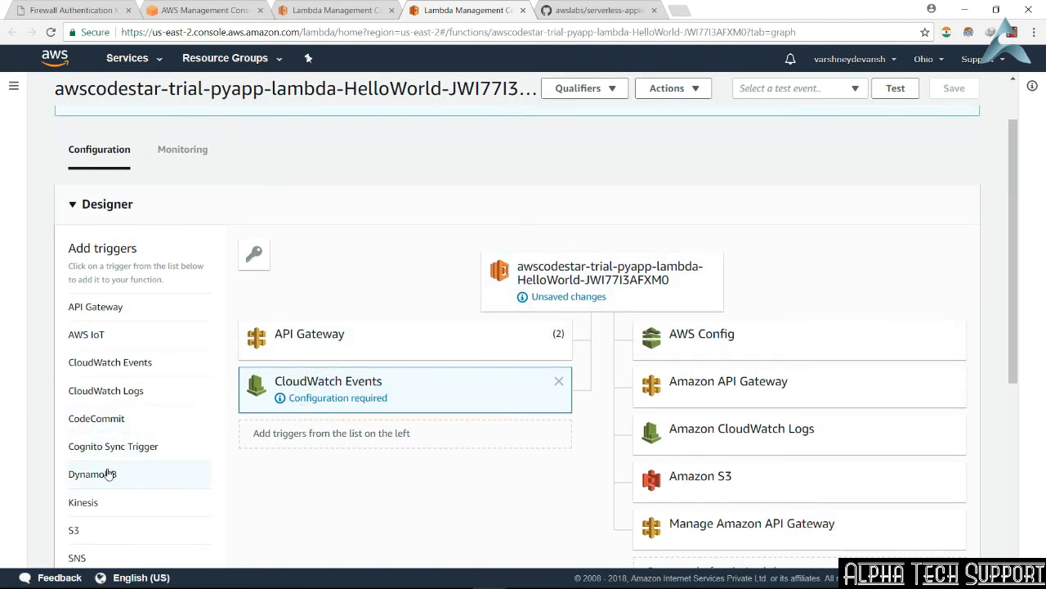
click(102, 475)
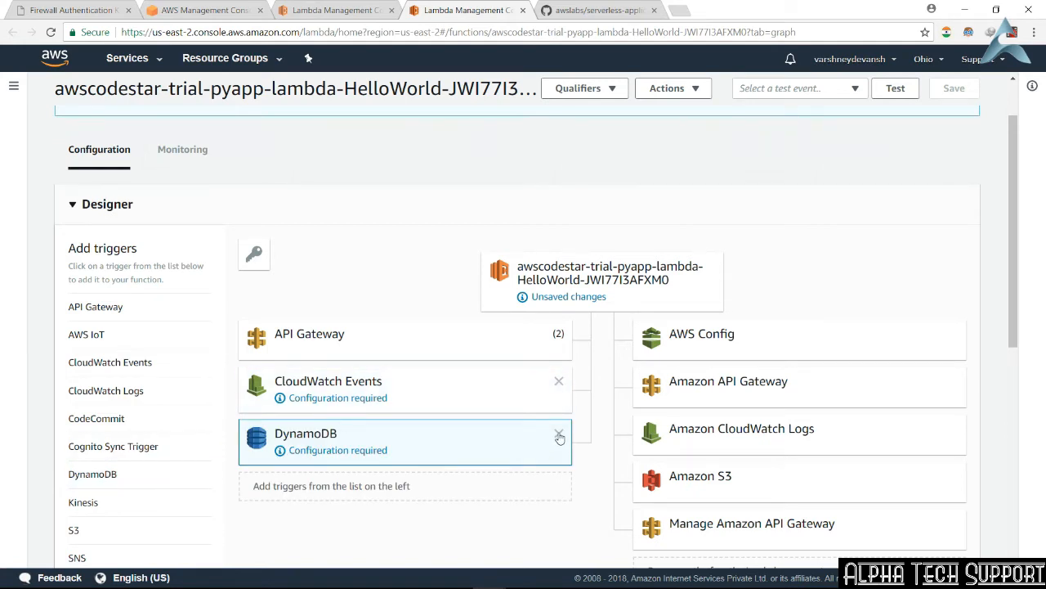
click(559, 436)
click(559, 382)
Step: Create a new test event named justforfun for the function from the Hello World template
scroll(632, 249, up, 1)
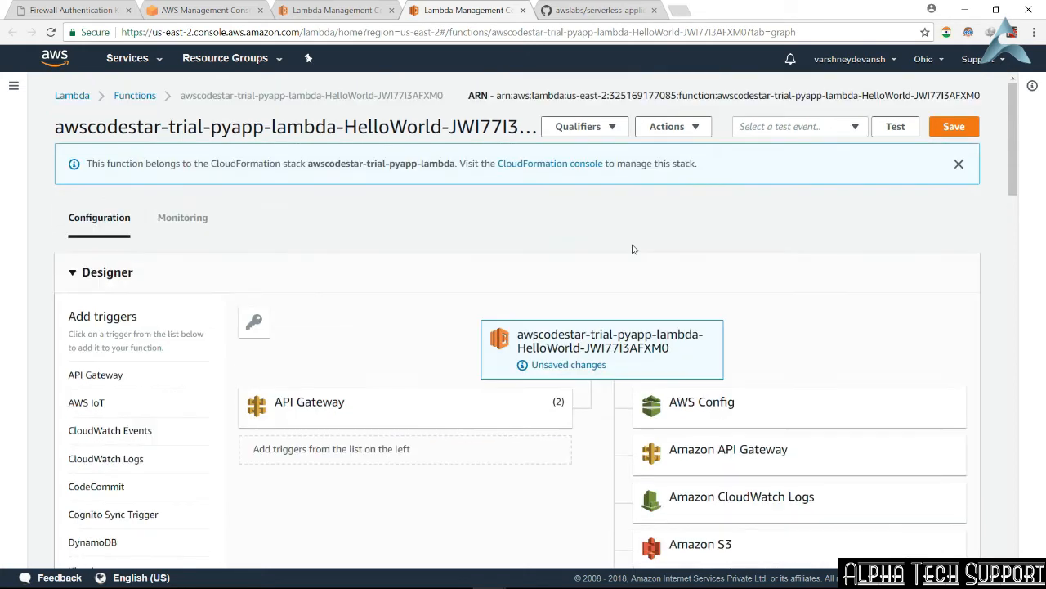
click(894, 128)
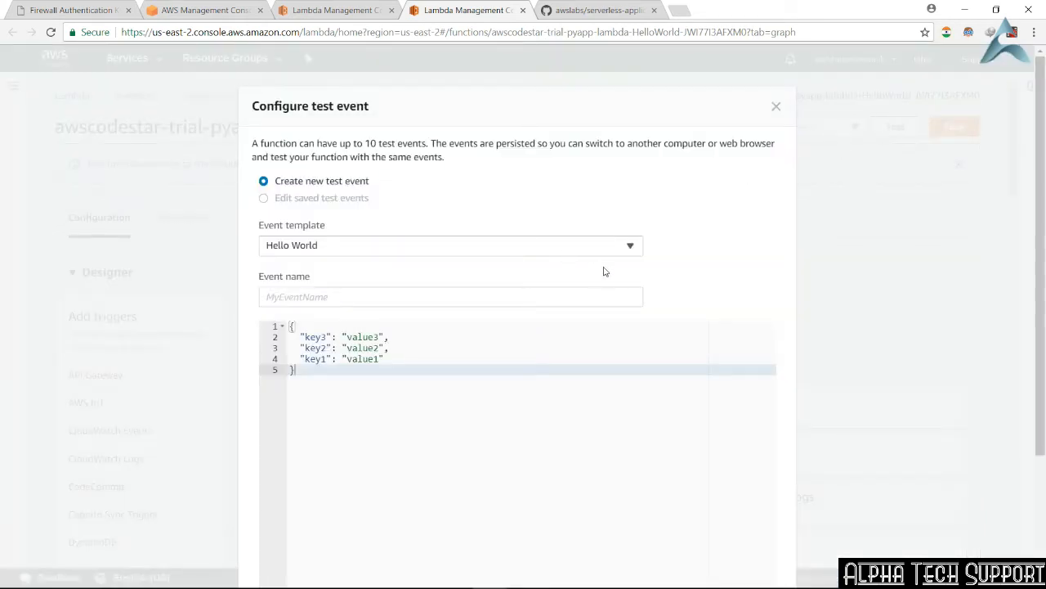
click(553, 297)
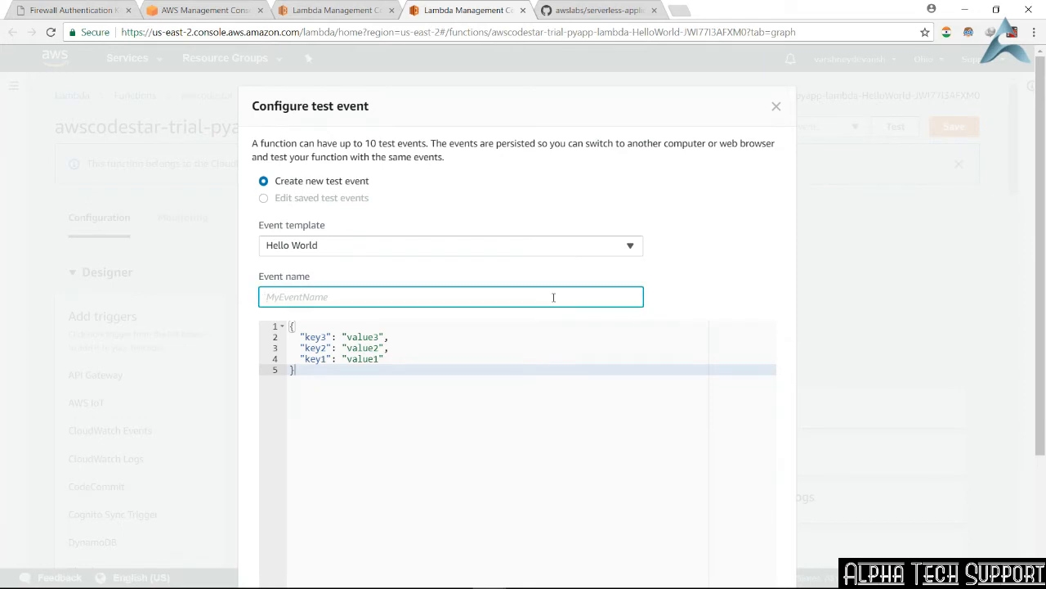
text(justforfun)
scroll(553, 297, down, 2)
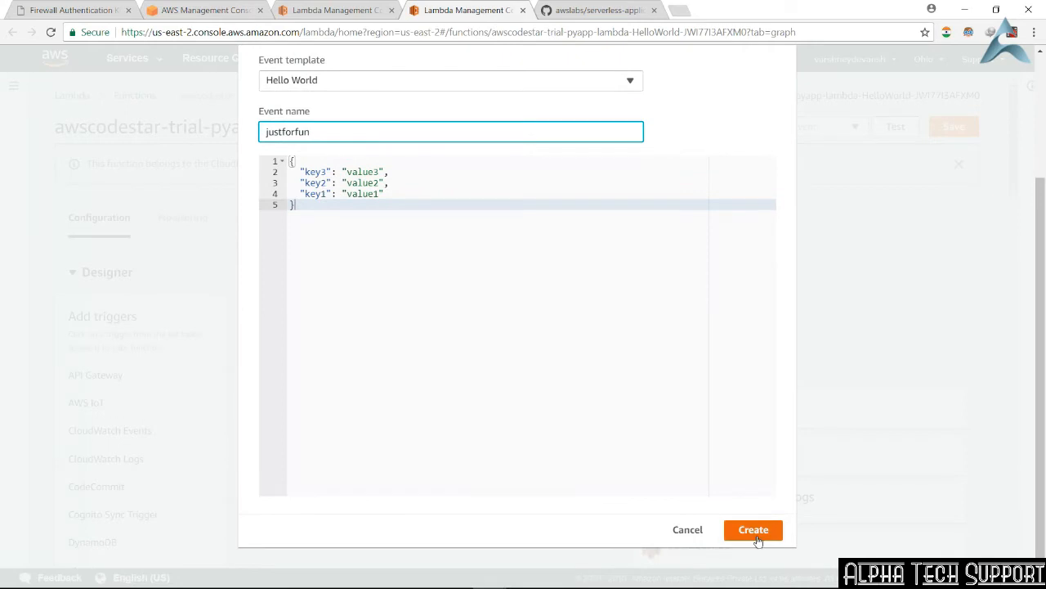
click(755, 536)
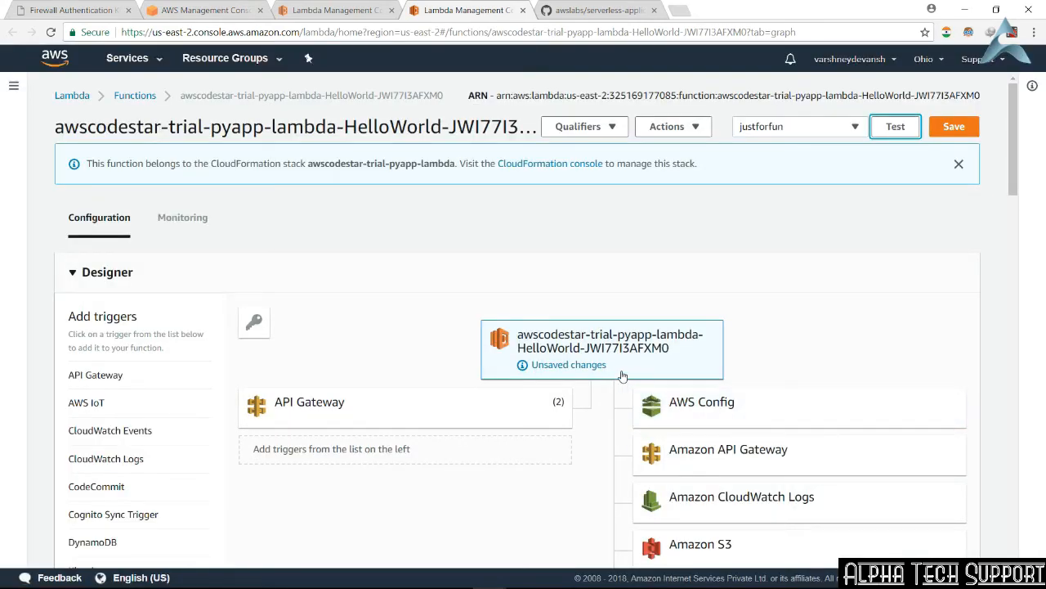
Step: Open the function's CloudFormation stack in a new browser tab and examine its details, events and remaining sections
right_click(563, 166)
click(589, 172)
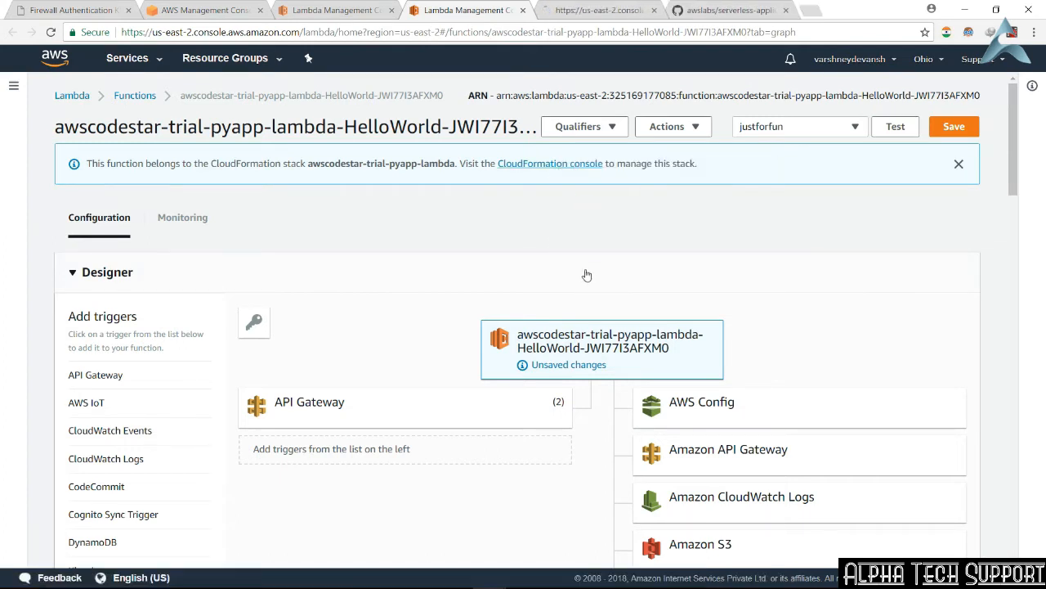
click(605, 9)
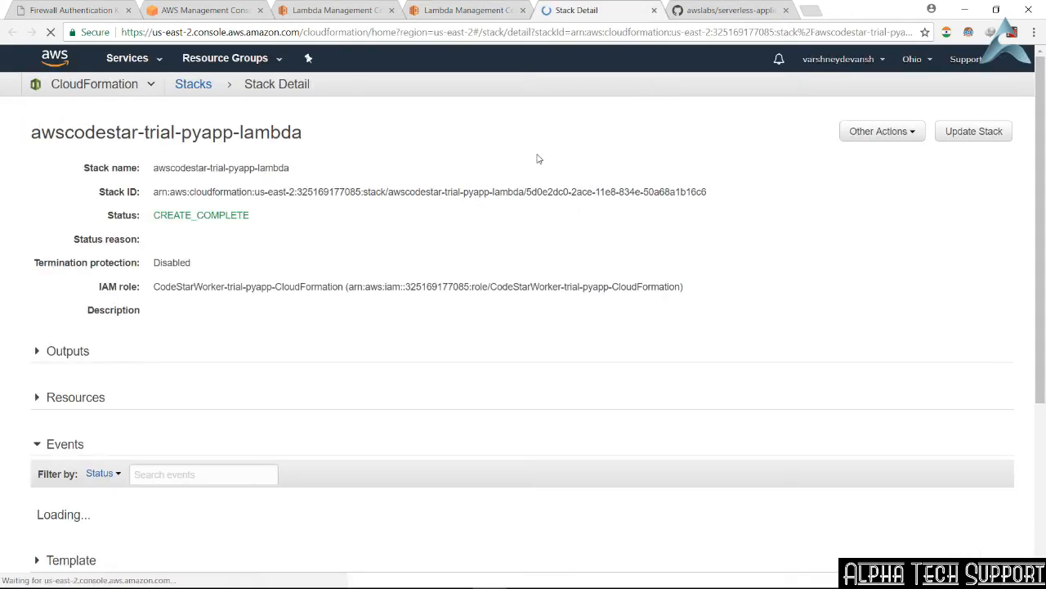
scroll(277, 252, down, 2)
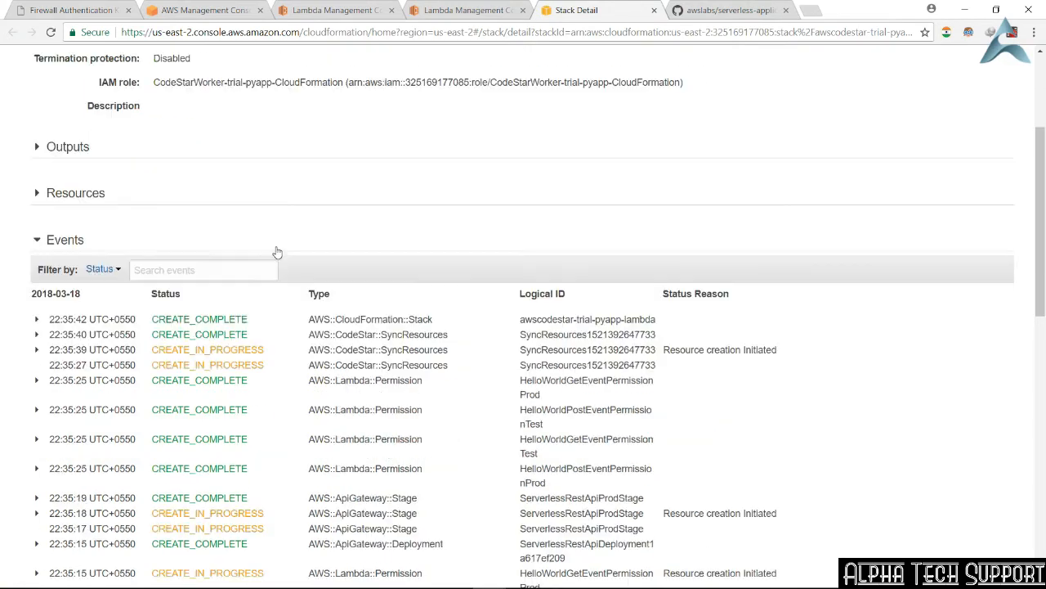
scroll(378, 348, down, 1)
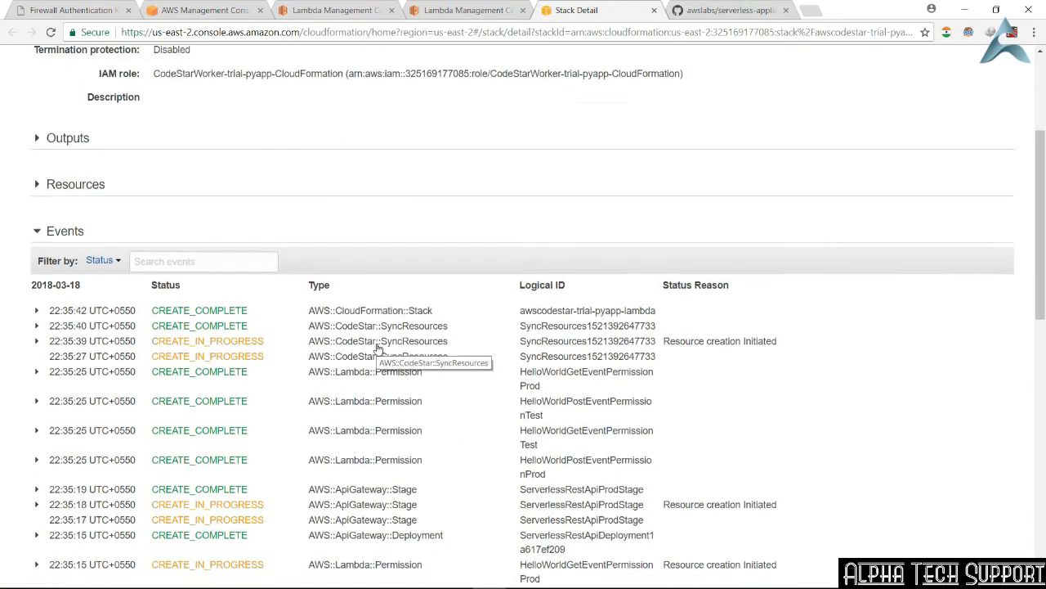
scroll(378, 348, down, 4)
scroll(377, 349, down, 5)
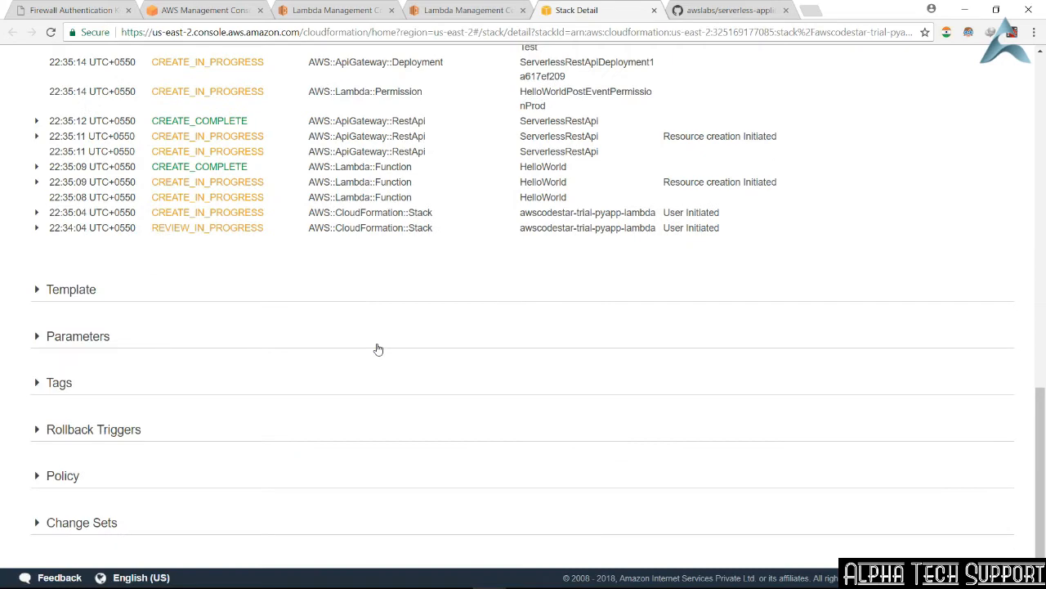
scroll(378, 349, up, 15)
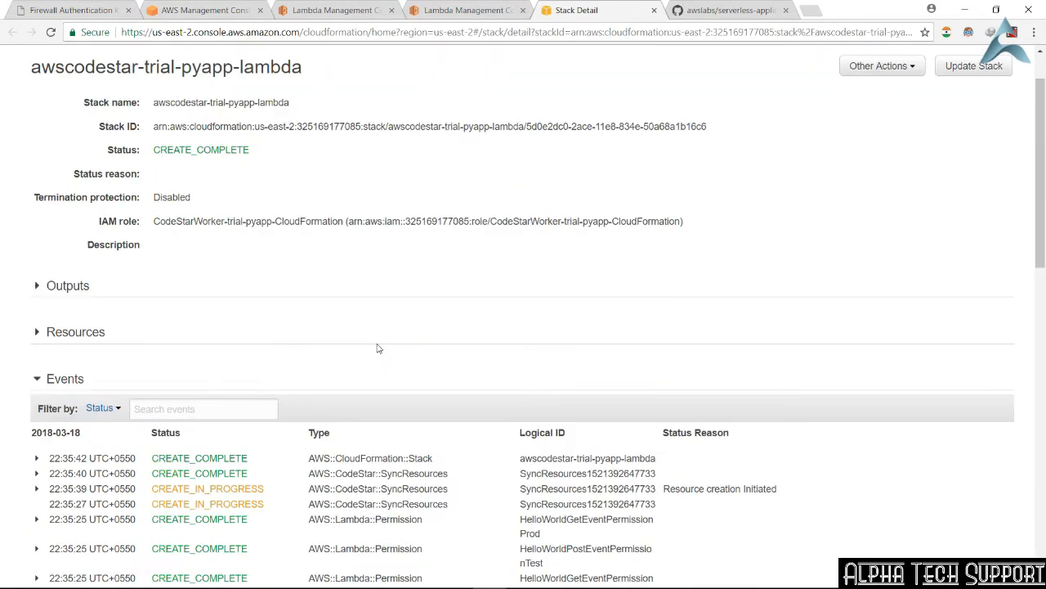
scroll(378, 349, up, 1)
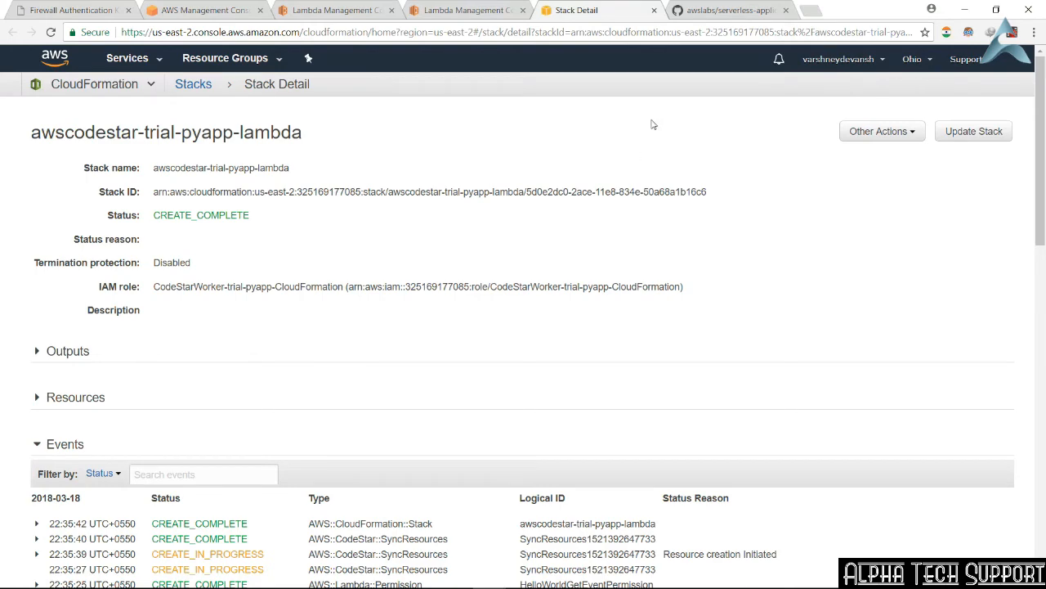
Step: Review the awslabs serverless-application-model repository's file list and README on GitHub, and return to the Lambda function's configuration page
click(724, 8)
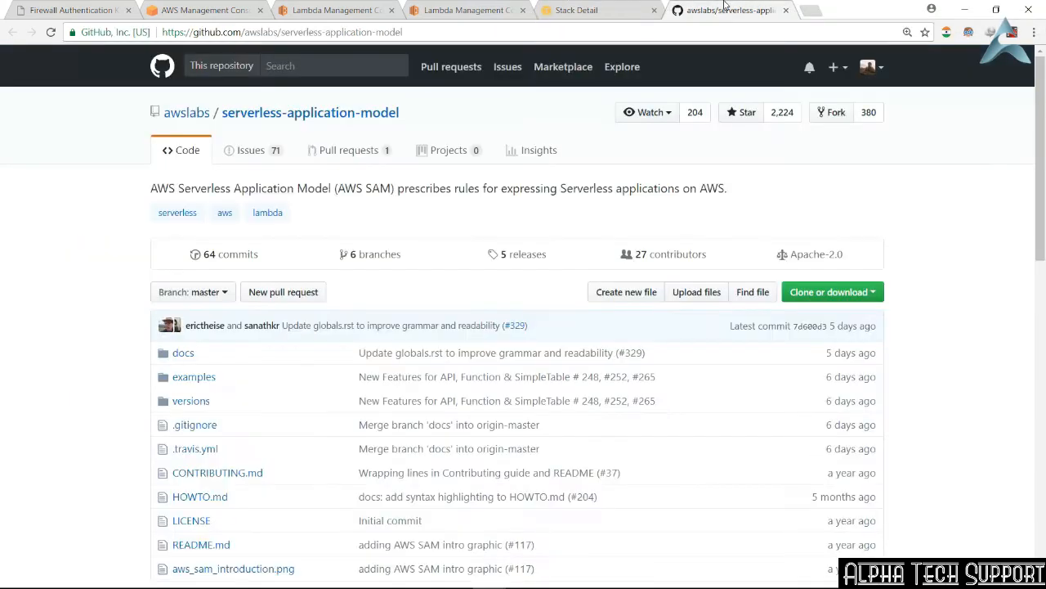
scroll(540, 353, down, 5)
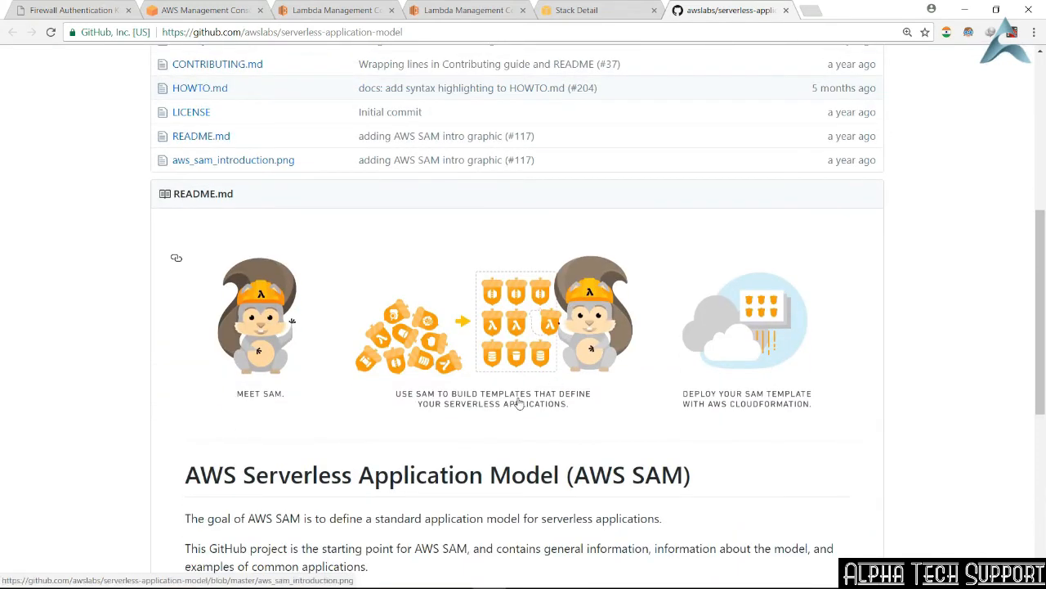
scroll(518, 403, down, 4)
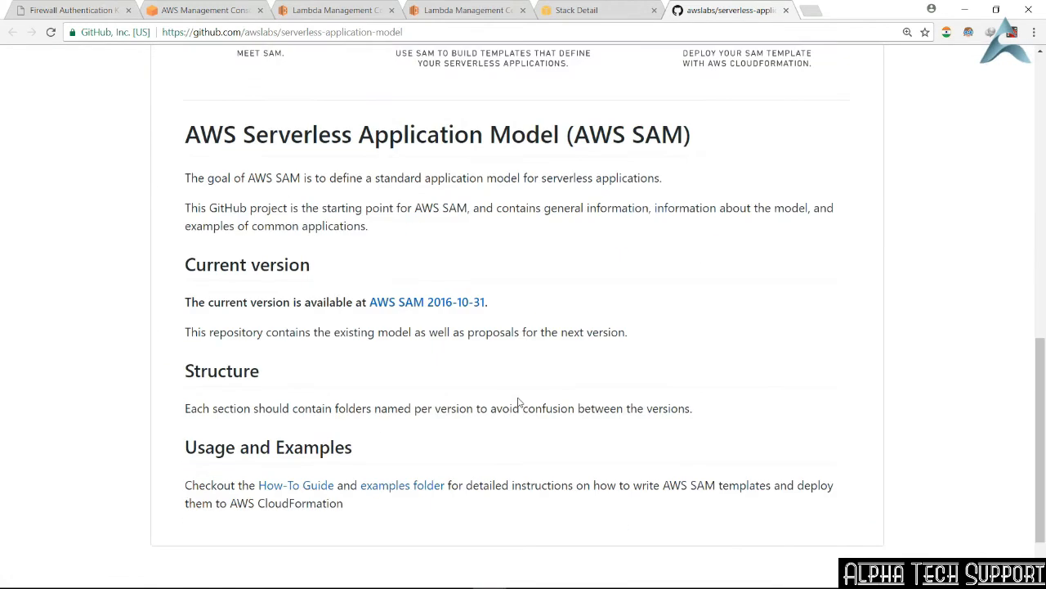
scroll(516, 396, down, 1)
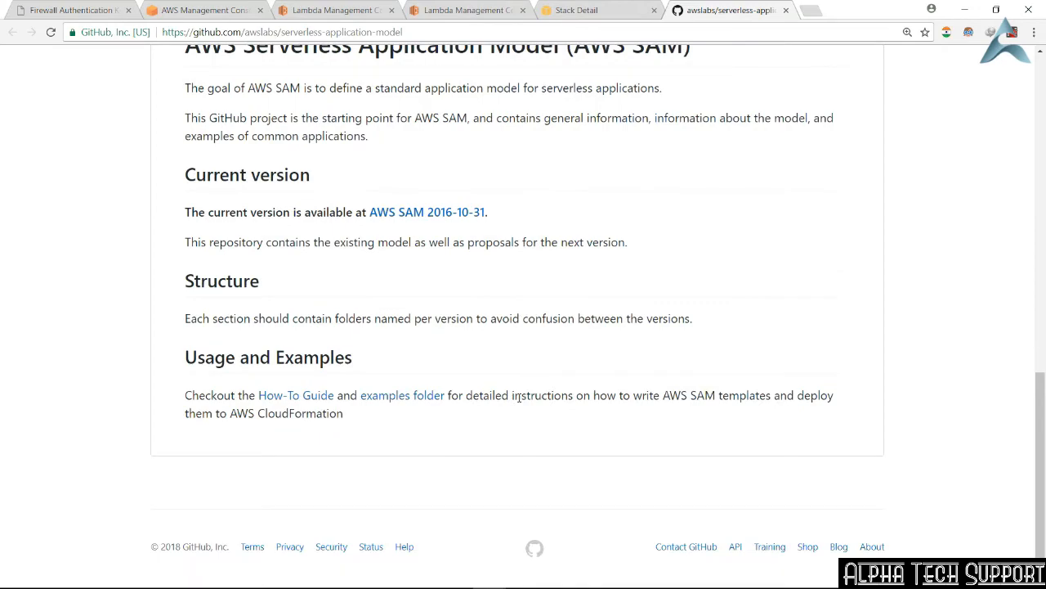
scroll(518, 397, up, 10)
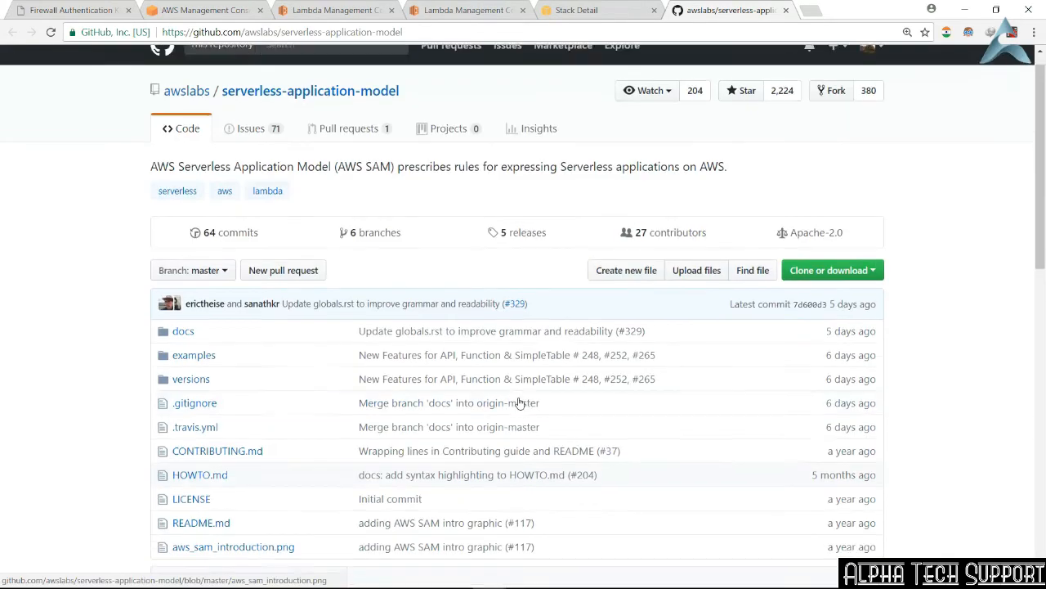
scroll(518, 403, down, 1)
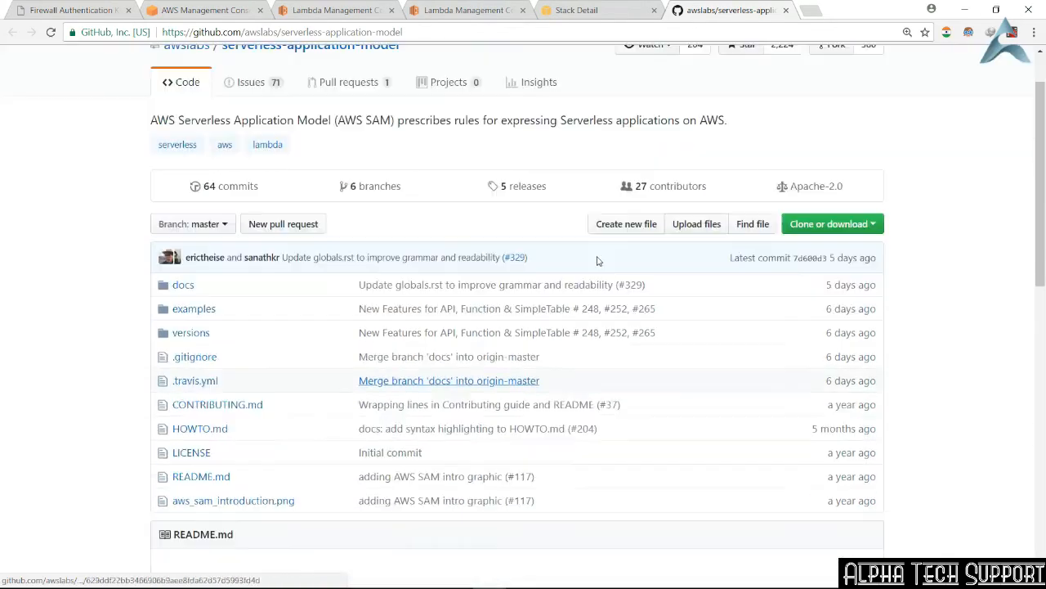
click(490, 6)
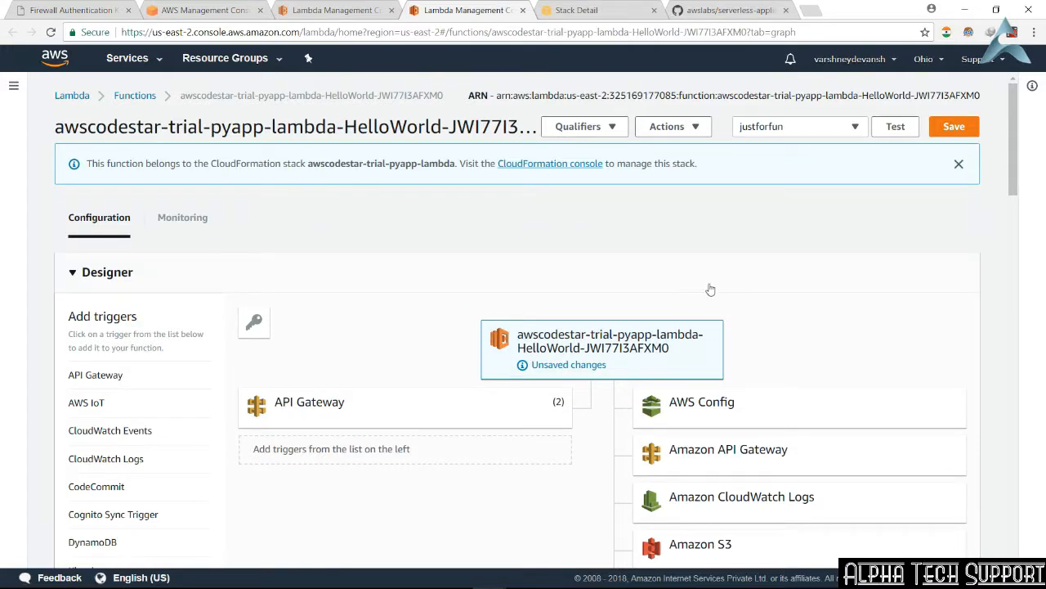
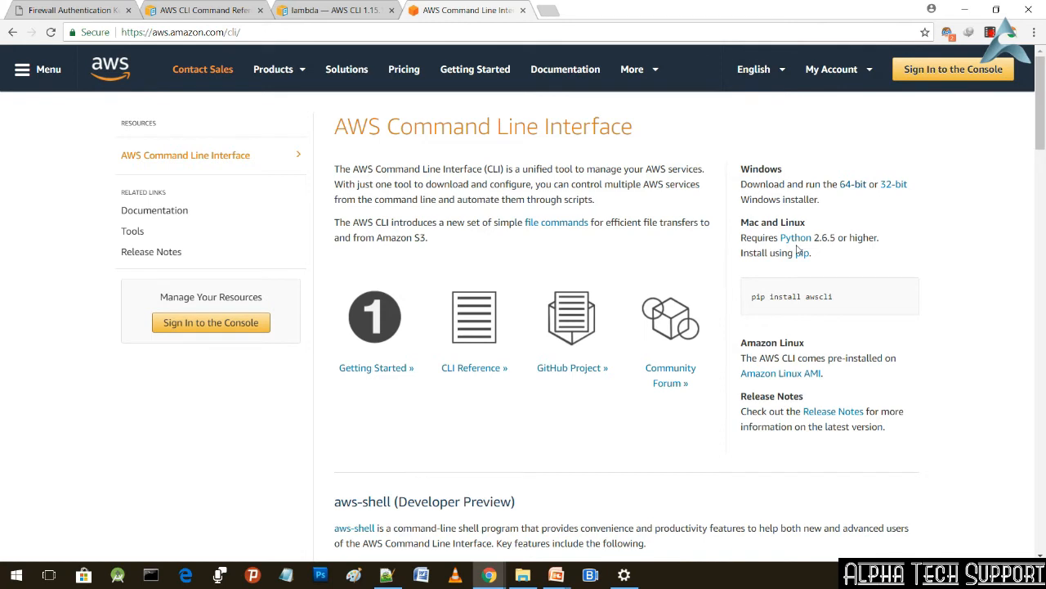
Step: Request the 64-bit Windows installer of the AWS CLI, cancel the duplicate download, and run aws in Command Prompt to check the existing installation
click(856, 189)
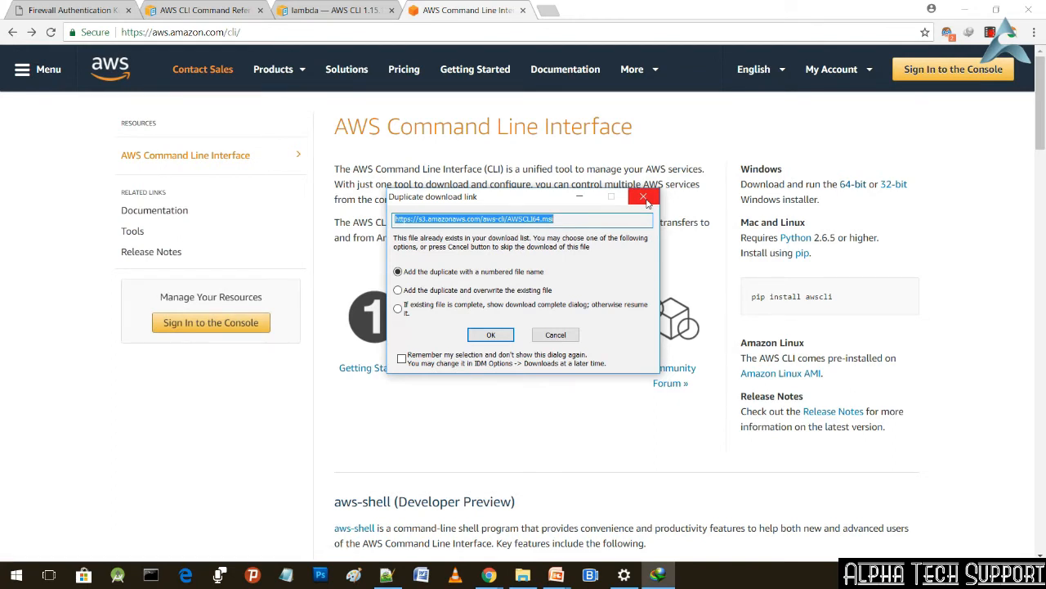
click(646, 200)
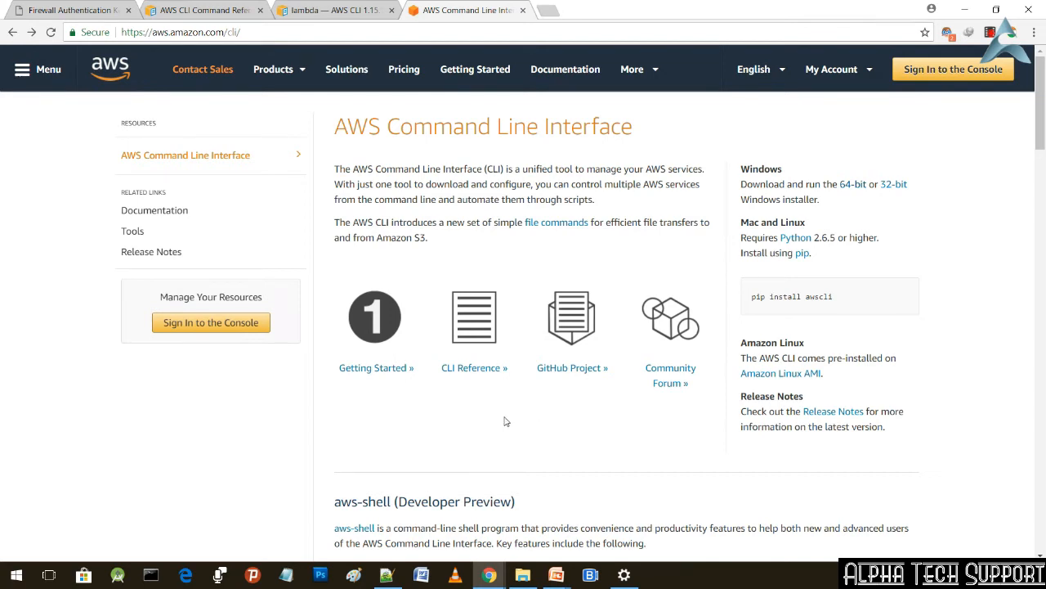
click(151, 575)
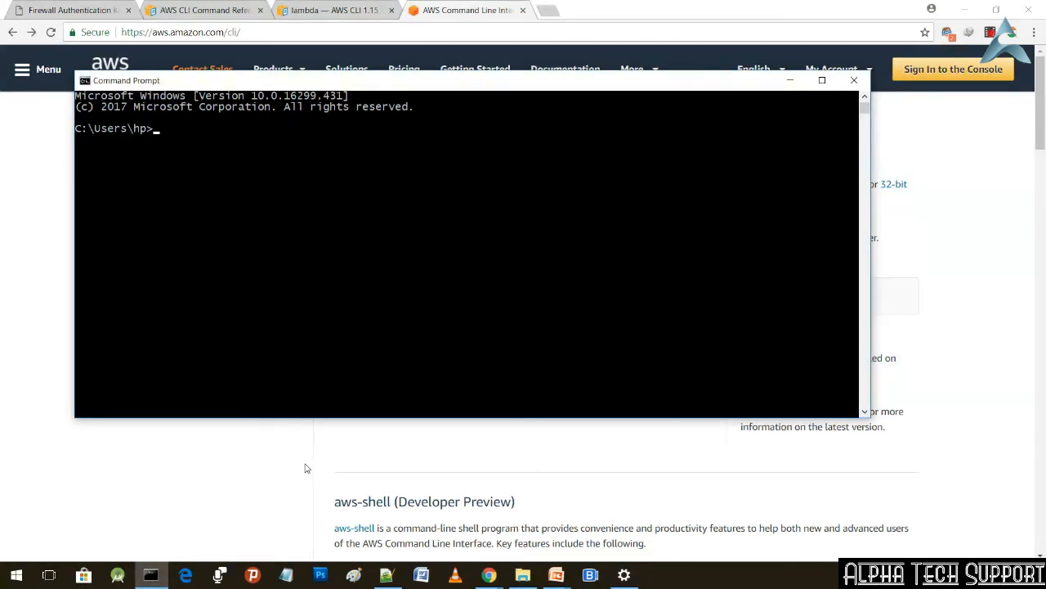
text(aws)
key(Return)
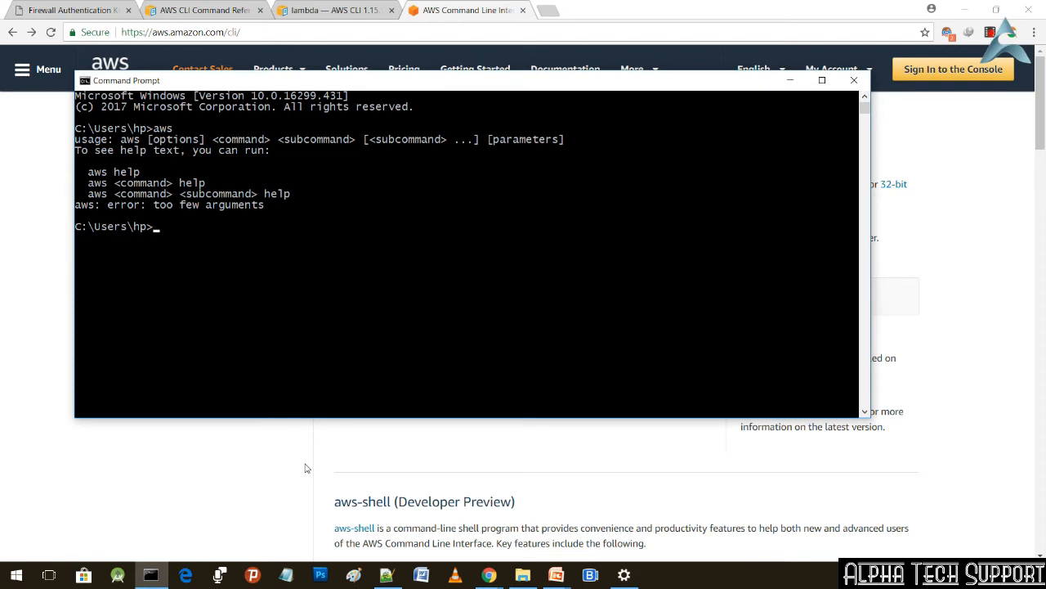
click(856, 79)
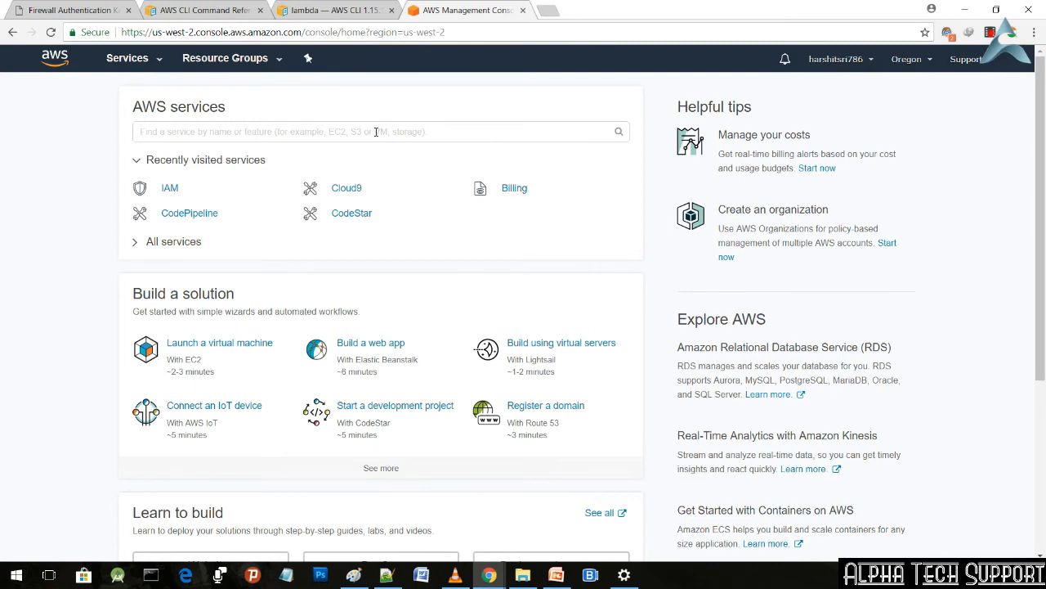
Step: Open the IAM service in the AWS console and show its list of users
click(150, 57)
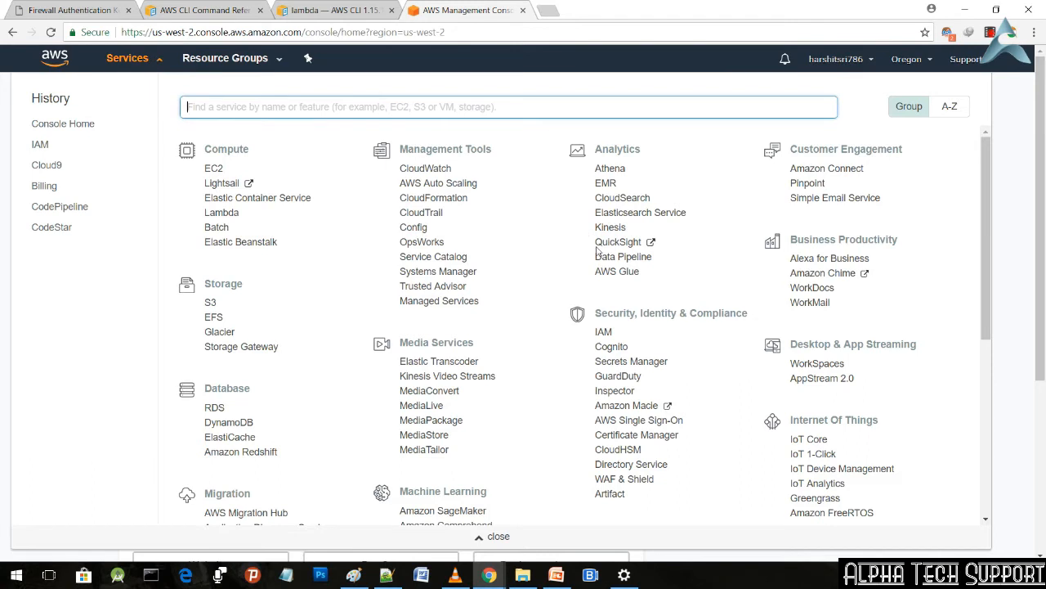
click(606, 334)
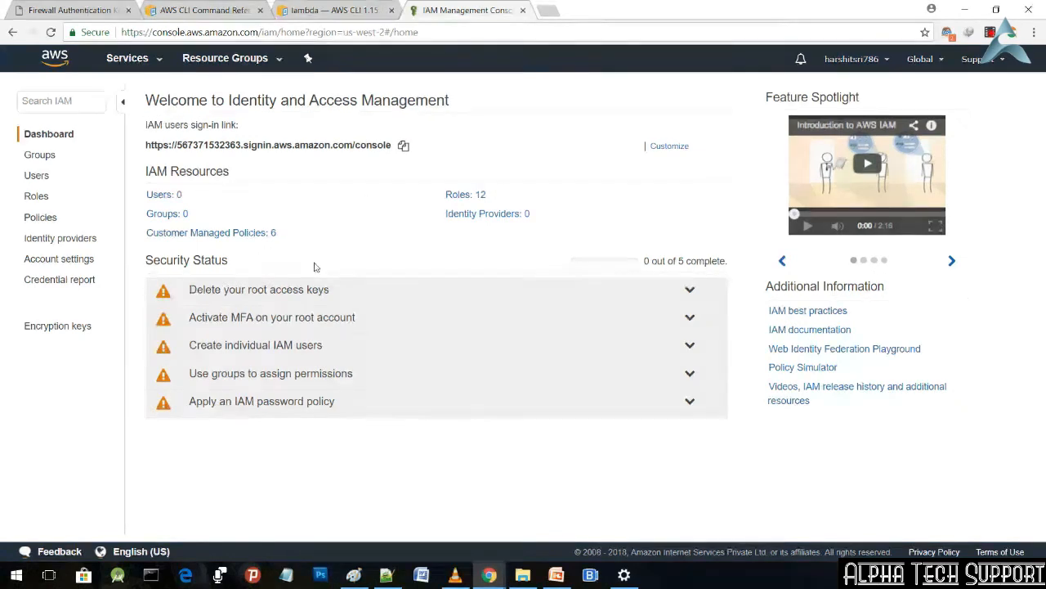
click(37, 177)
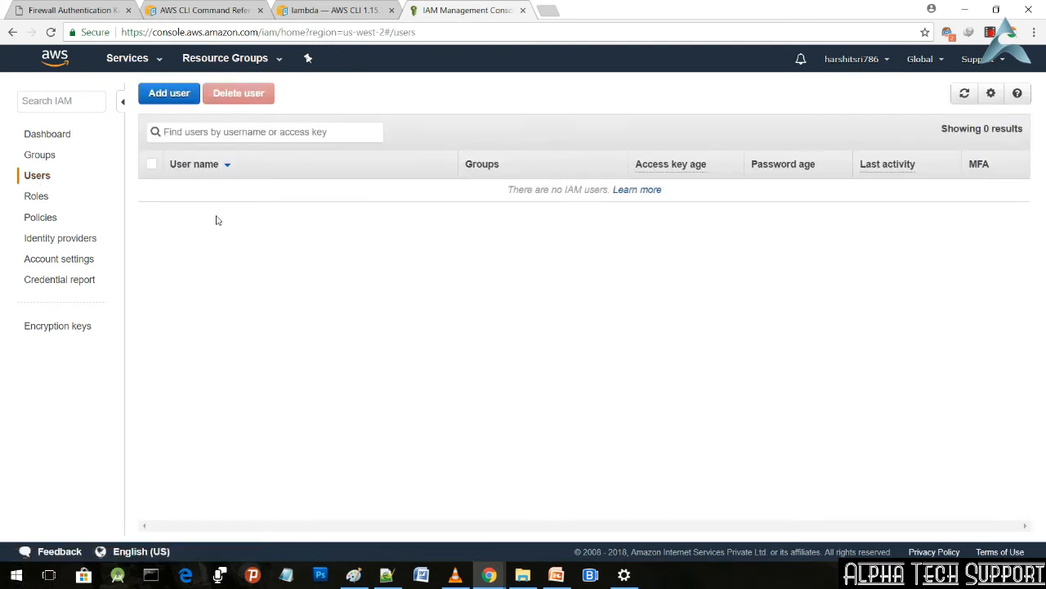
Step: Start a new IAM user named Hs-aws with programmatic access and proceed to its permissions
click(186, 96)
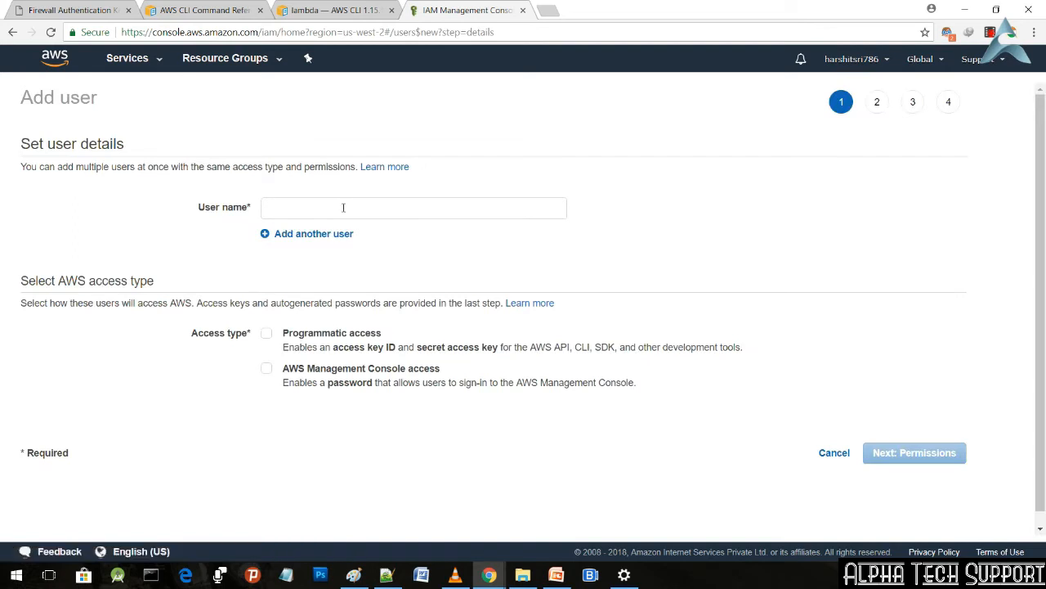
click(343, 207)
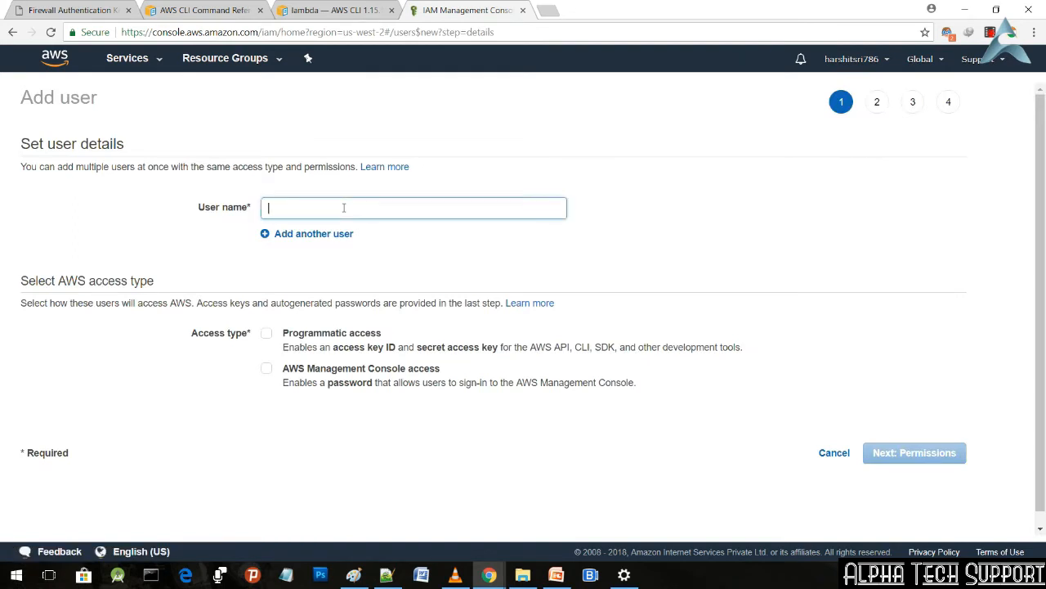
text(Hs)
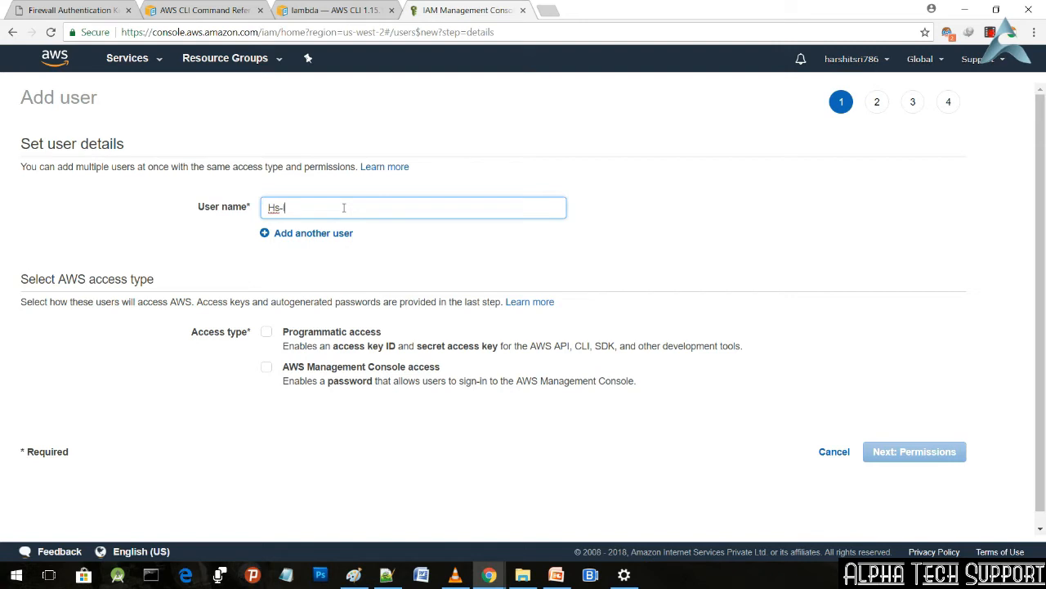
text(-aws)
click(270, 335)
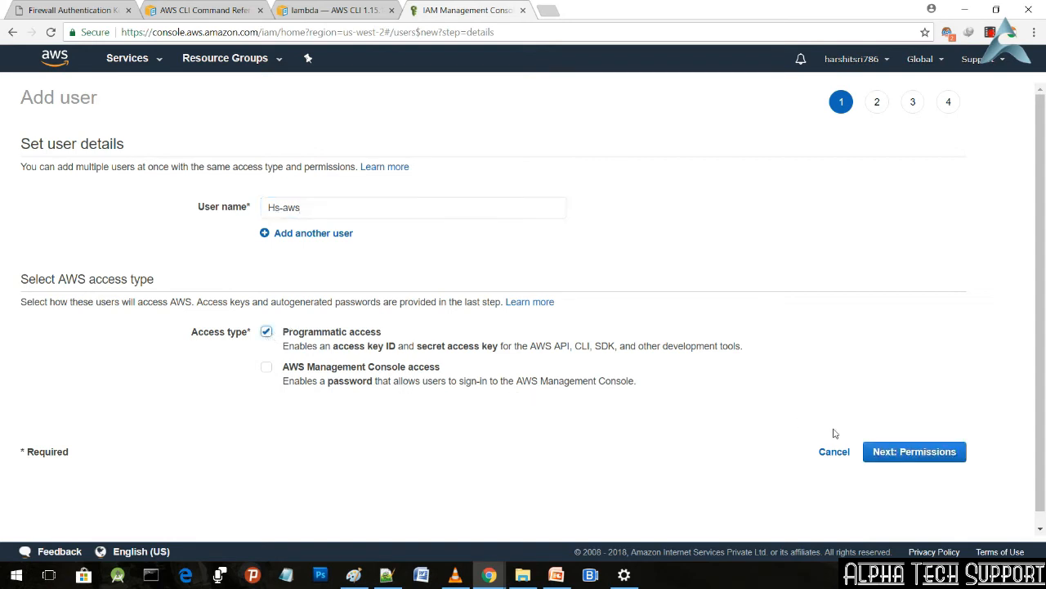
click(918, 452)
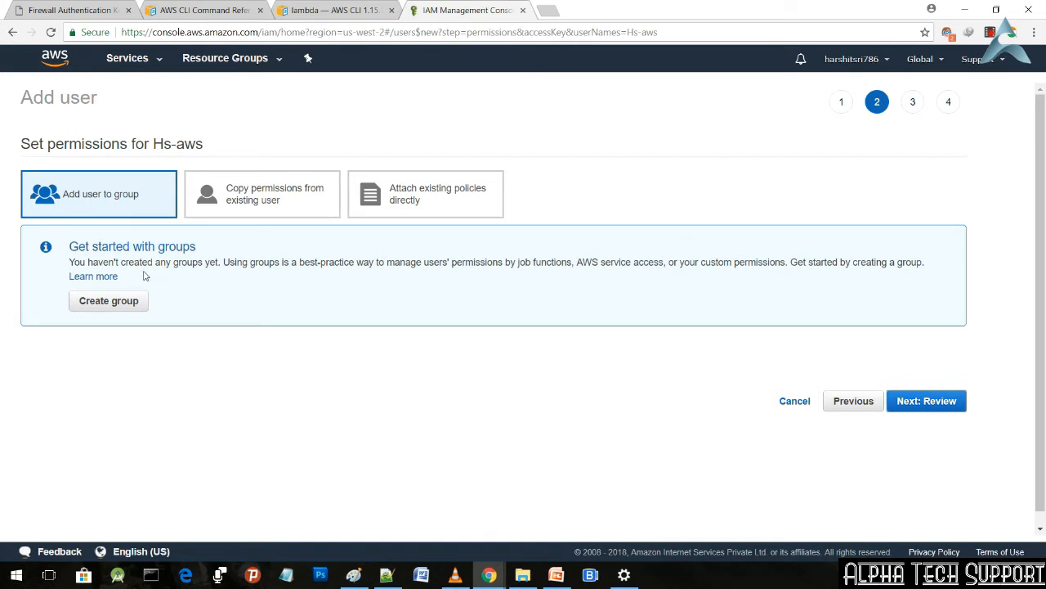
Step: Start a new group for the user, filter the policies by lambda, and select the AWSLambdaFullAccess policy
click(99, 305)
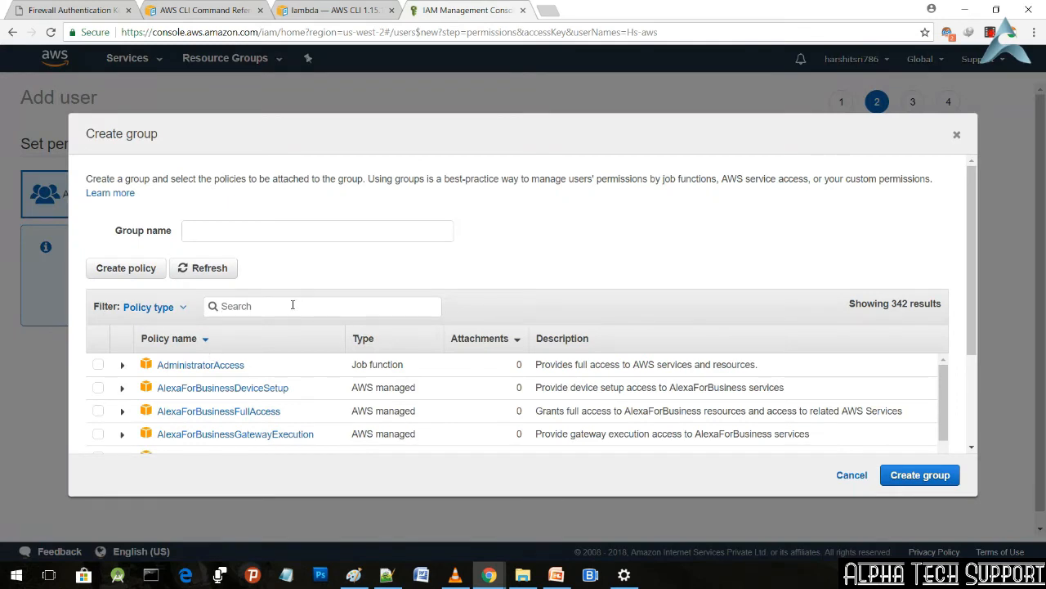
text(lambda)
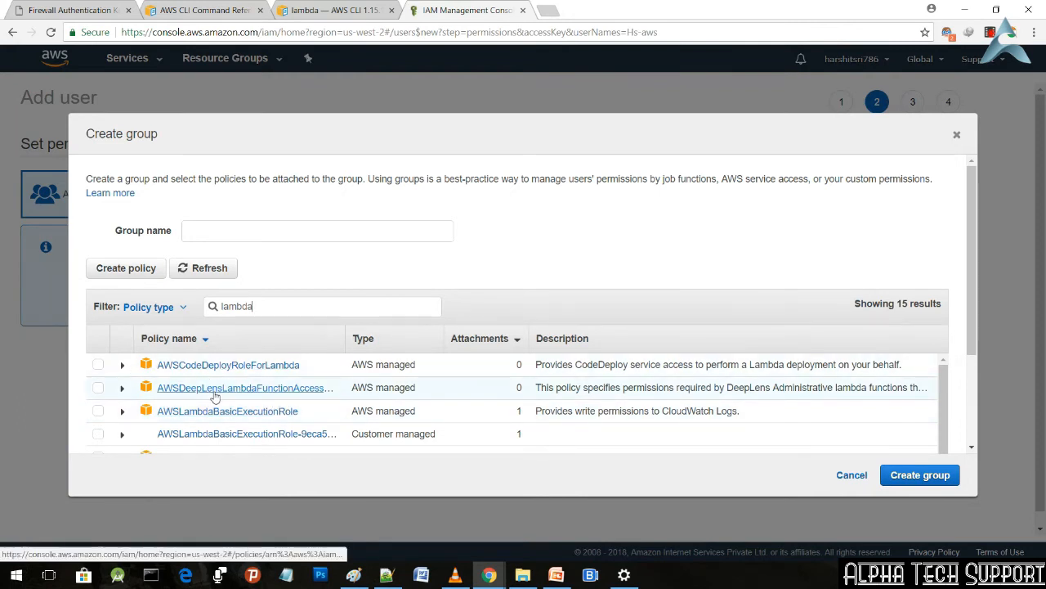
scroll(214, 396, down, 1)
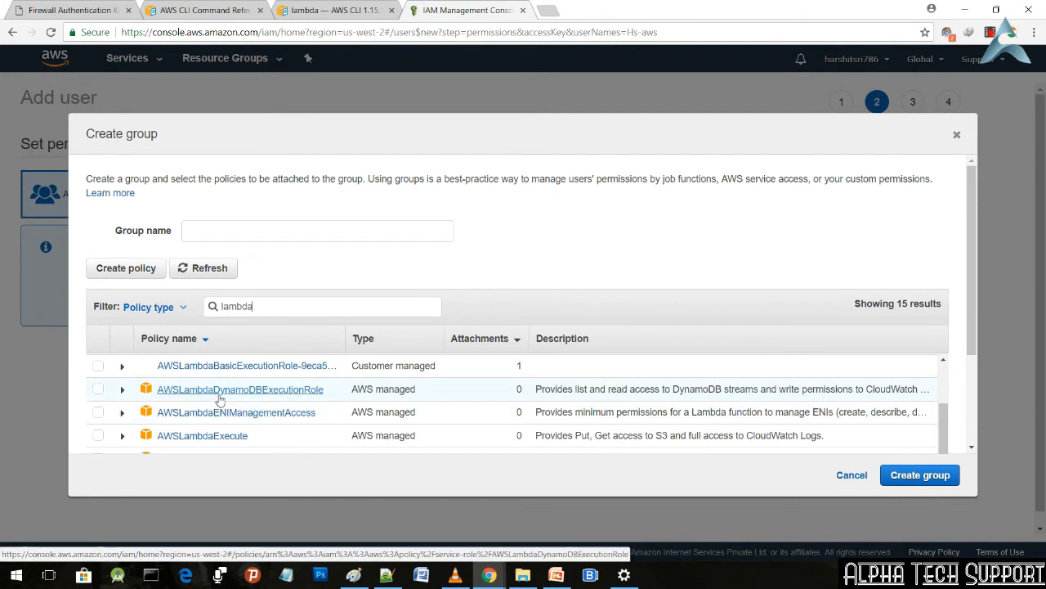
scroll(158, 407, down, 1)
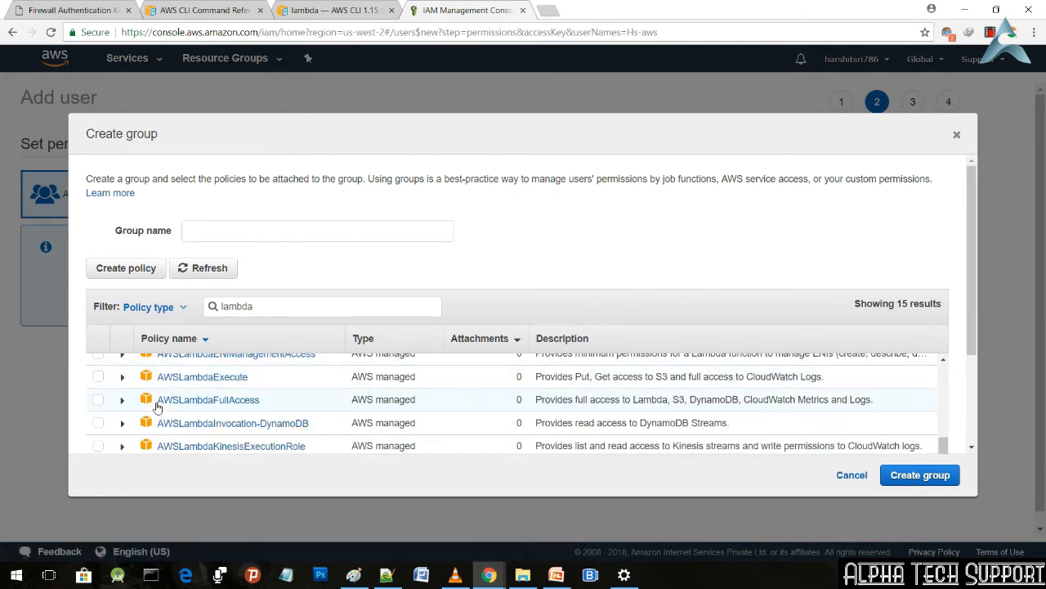
click(97, 400)
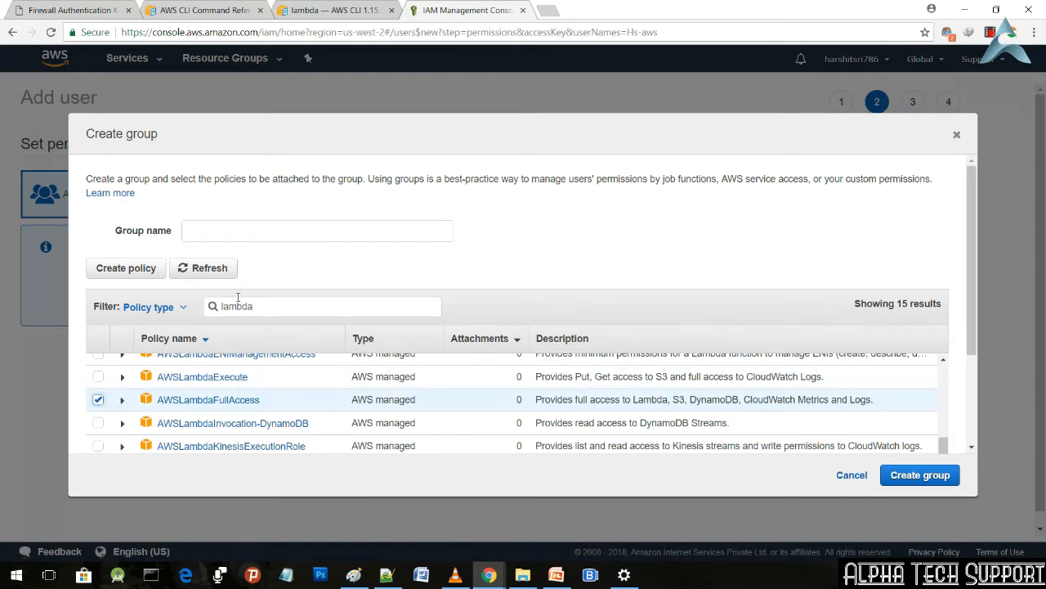
Step: Name the new group HS-aws and create it with the selected policy
click(262, 234)
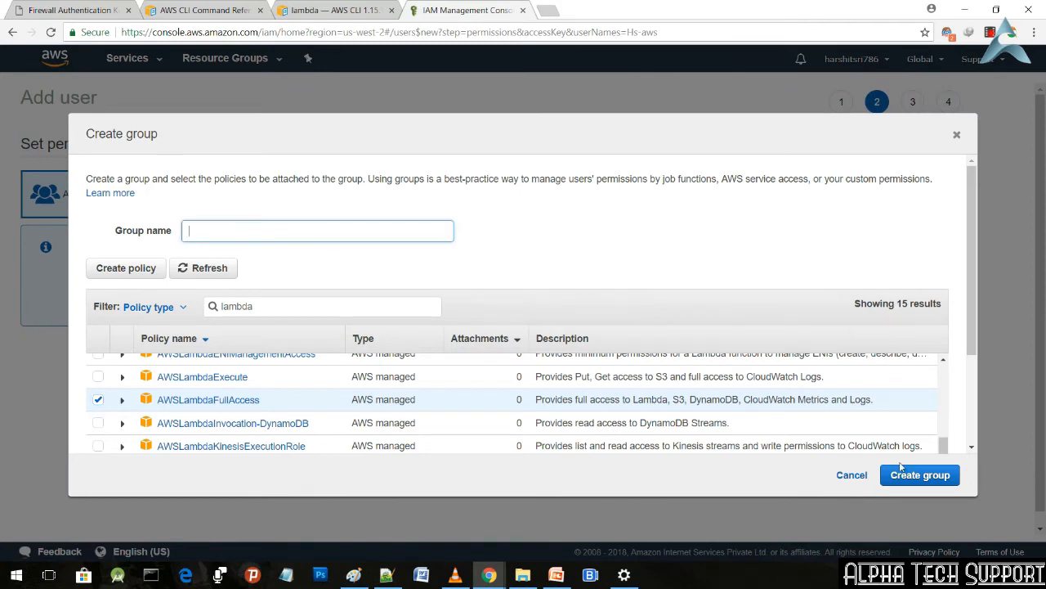
click(939, 481)
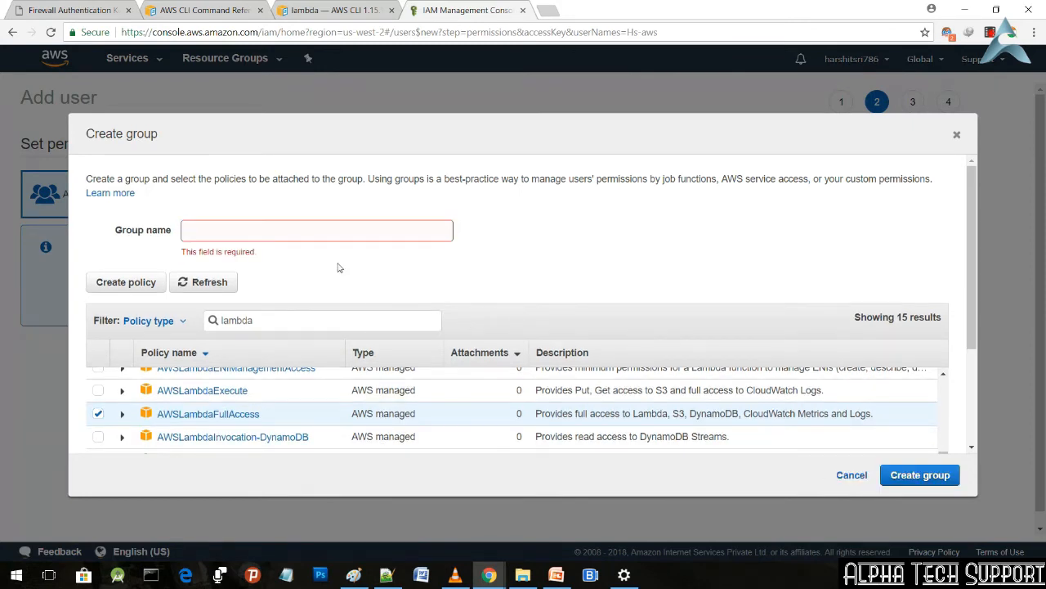
scroll(327, 245, down, 1)
click(312, 214)
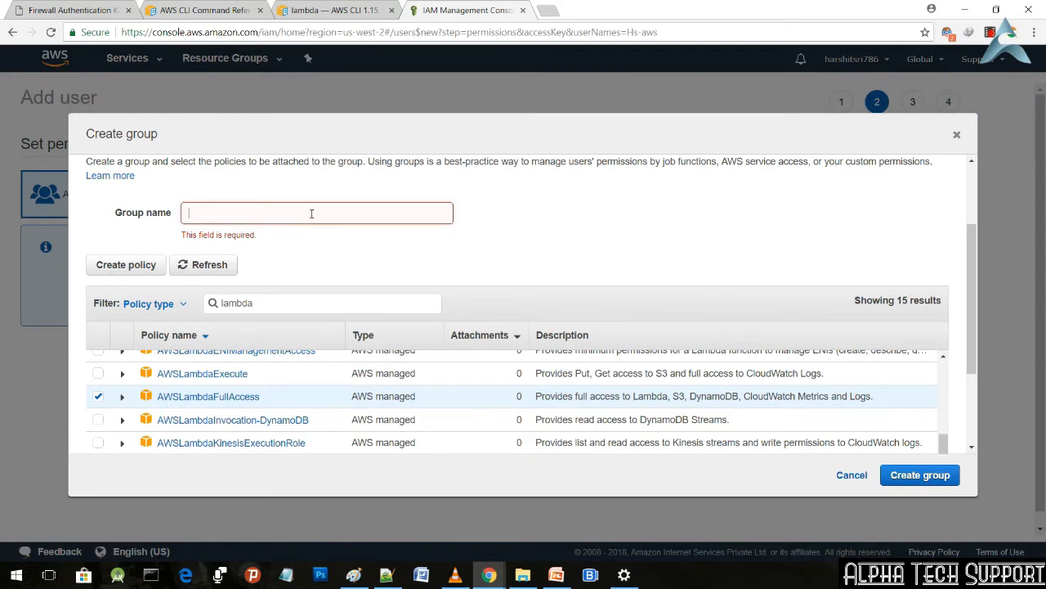
text(H)
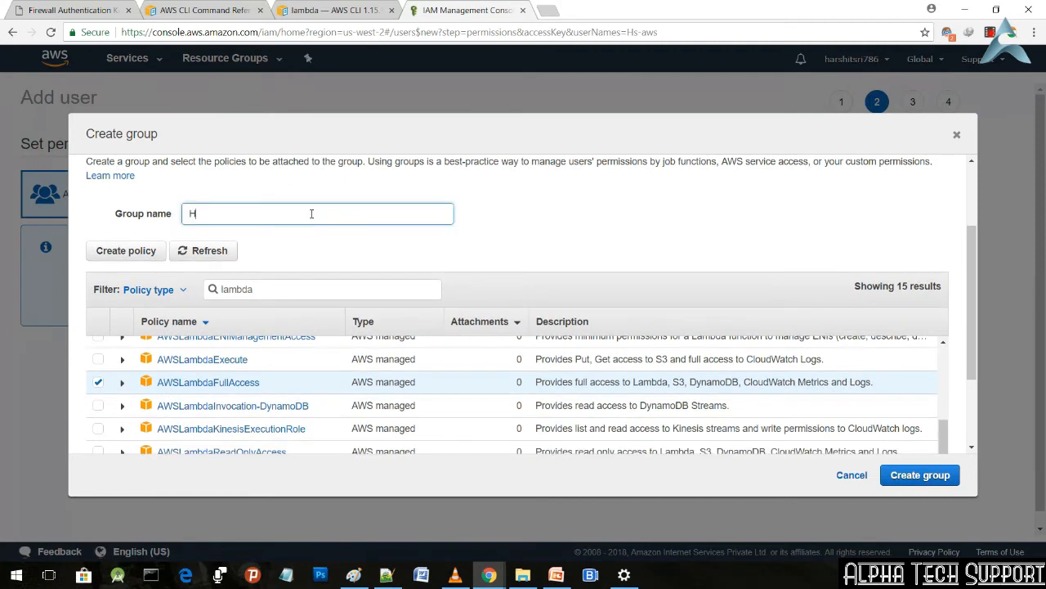
text(S-aws)
click(917, 475)
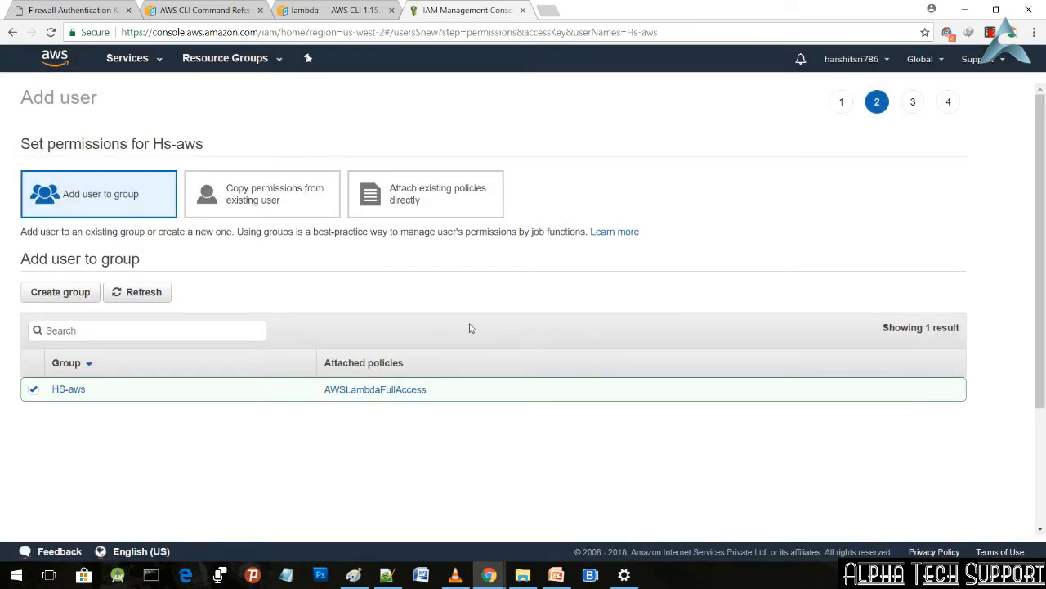
Step: Review the AWSLambdaFullAccess policy's permissions, attached entities, versions and access advisor, and return to the user's permissions page
click(363, 390)
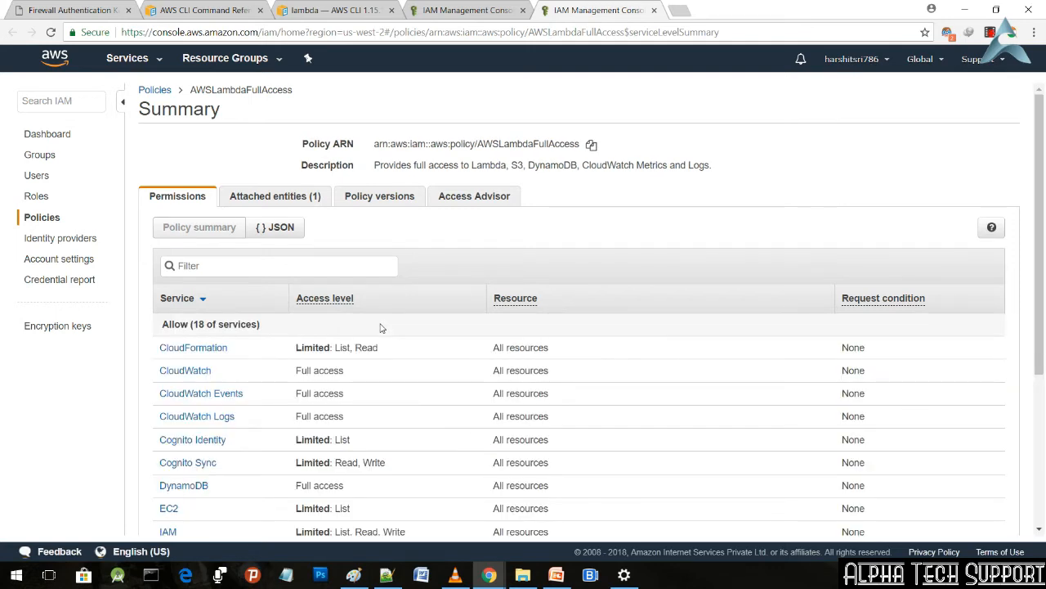
click(305, 197)
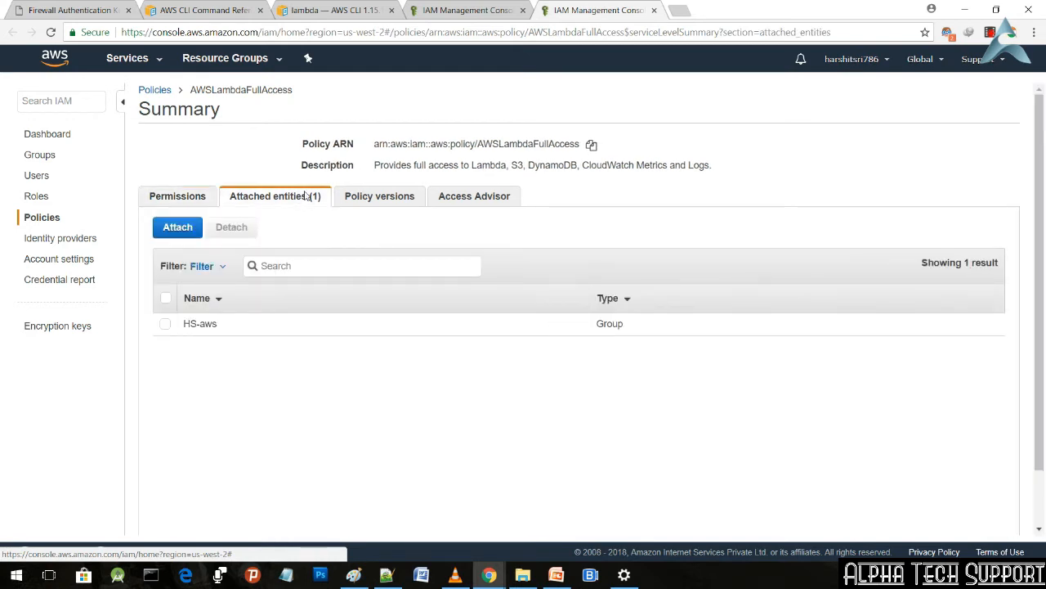
click(198, 329)
click(197, 331)
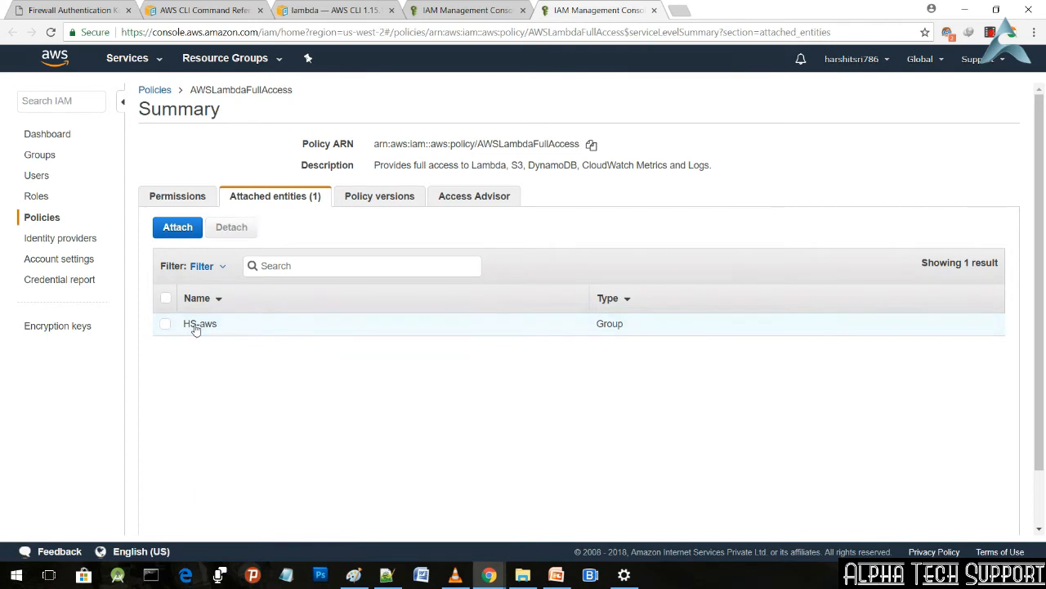
click(391, 204)
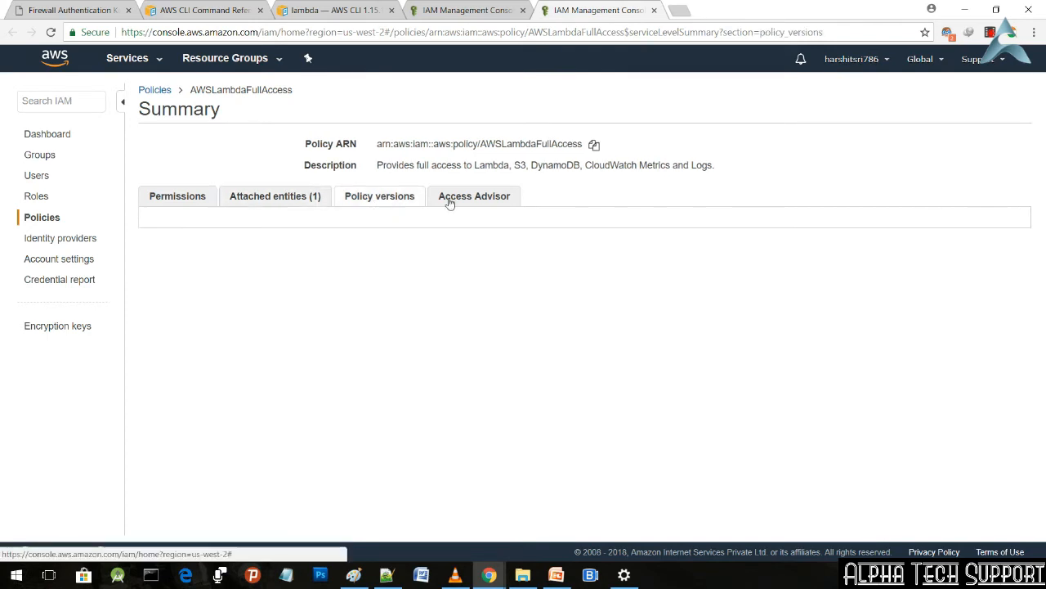
click(474, 198)
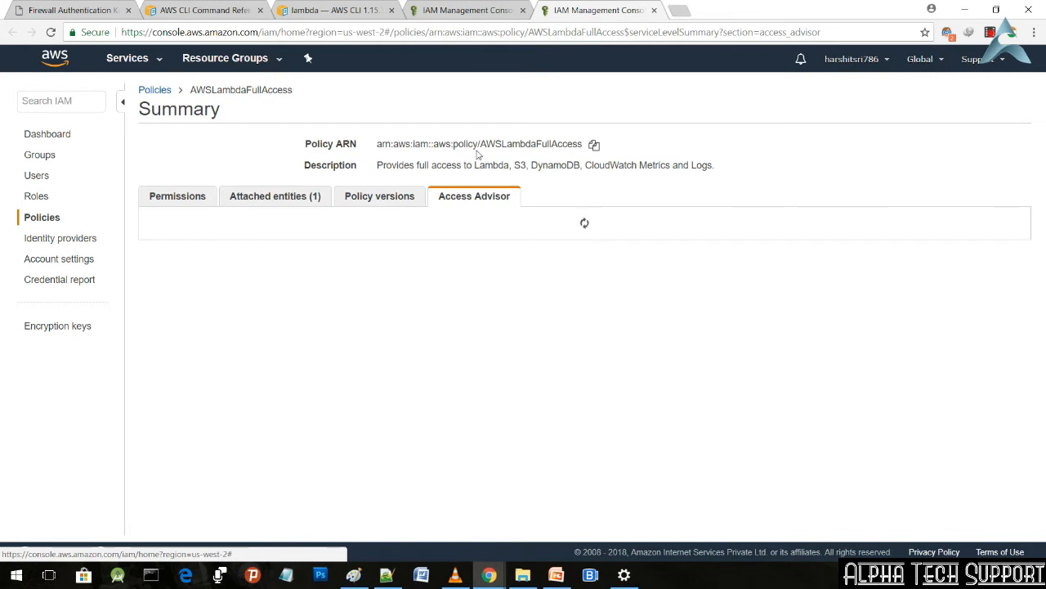
click(466, 10)
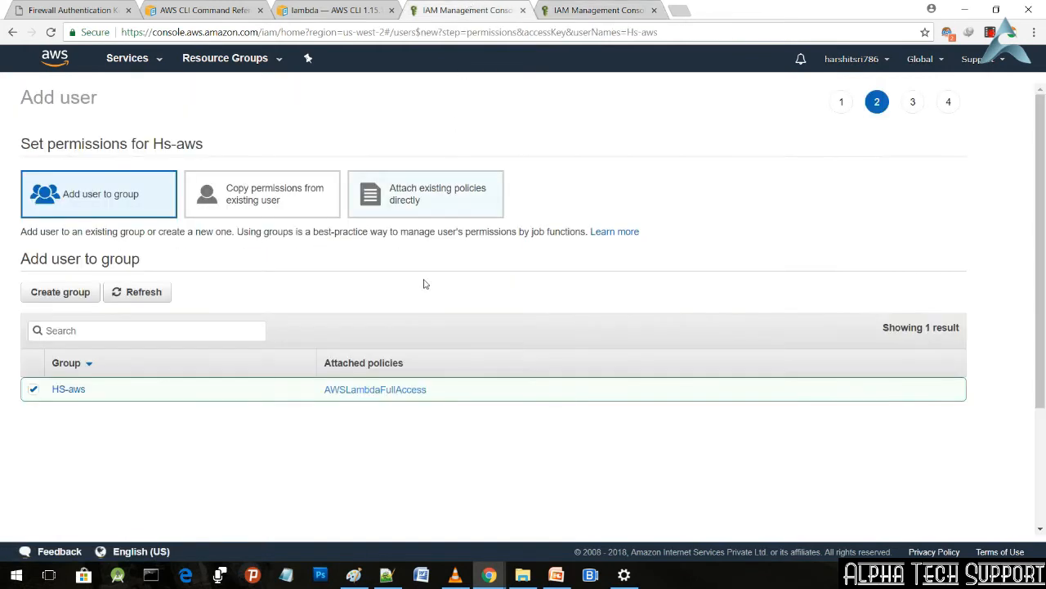
Step: Keep group membership in HS-aws as the user's permission type, proceed to the review, and create the user
click(262, 190)
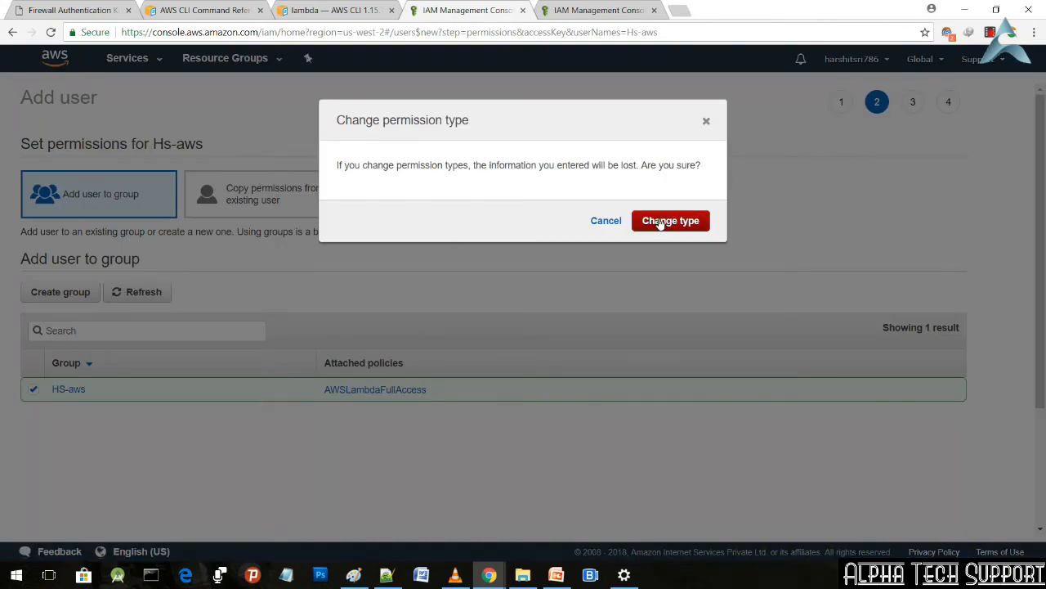
click(708, 121)
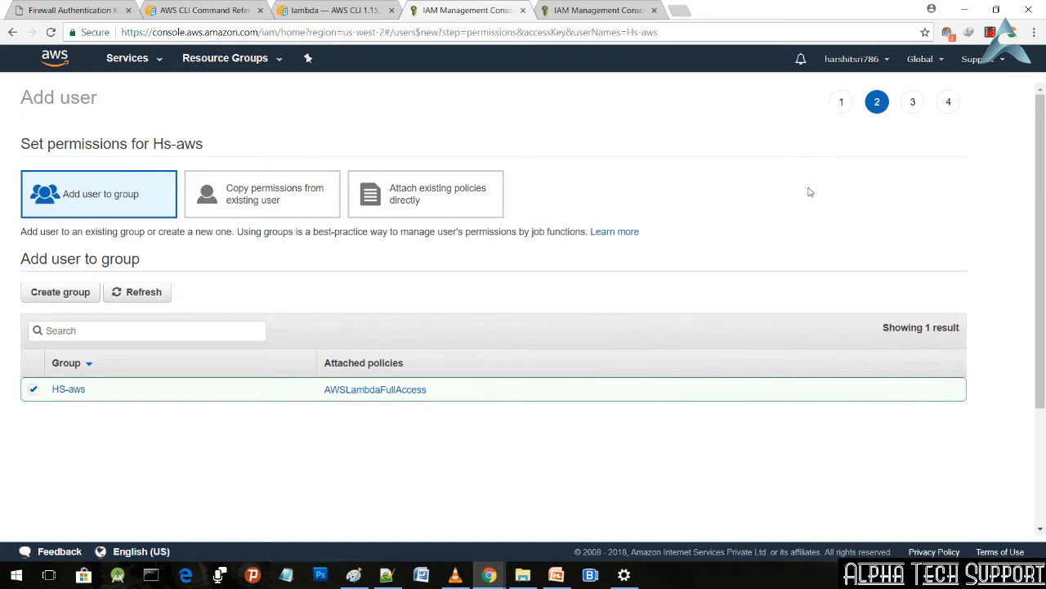
scroll(875, 221, down, 3)
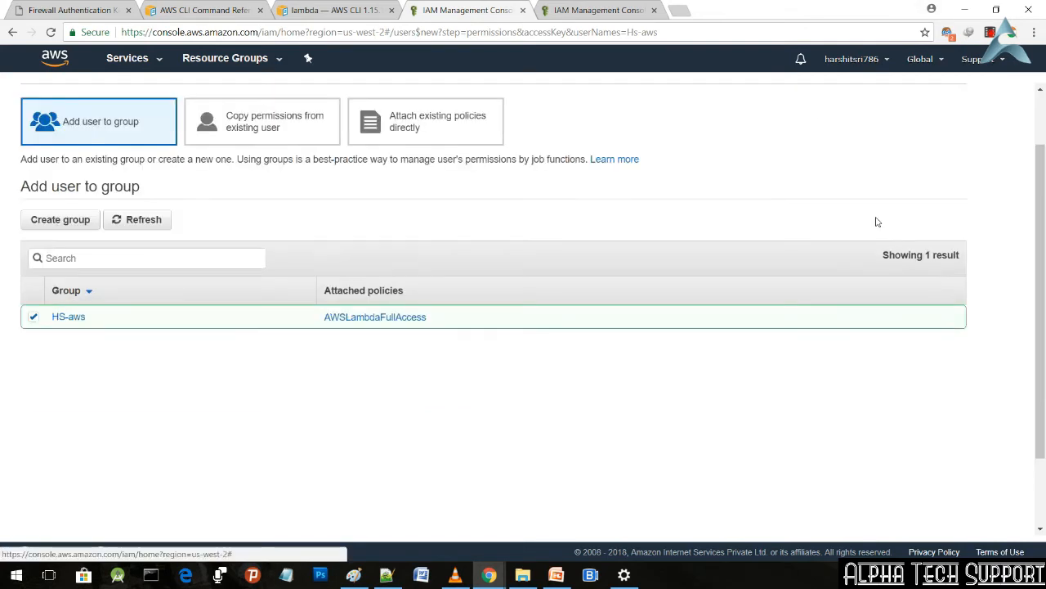
click(926, 498)
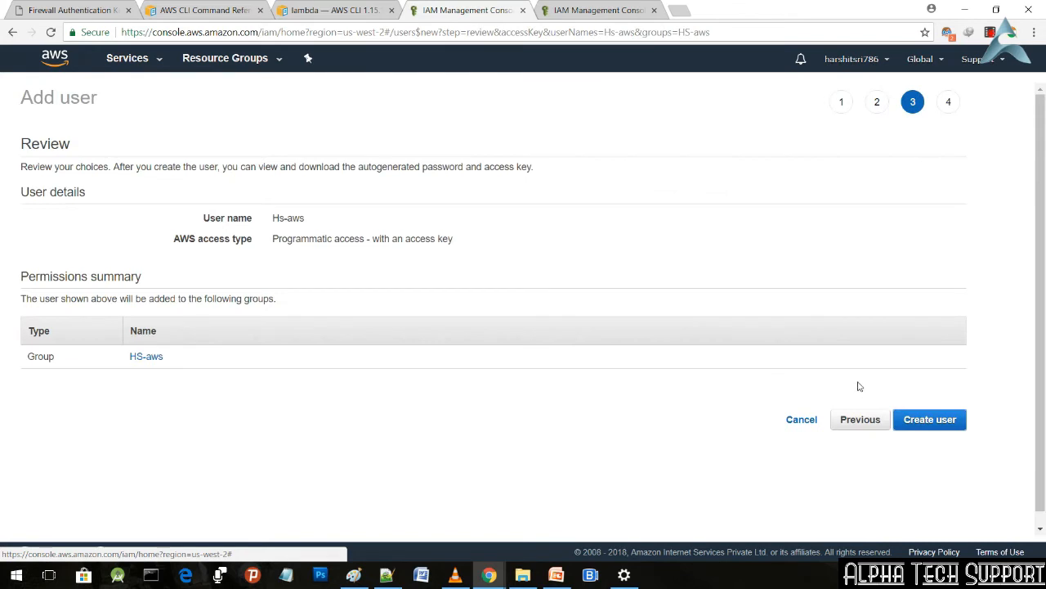
scroll(927, 422, down, 1)
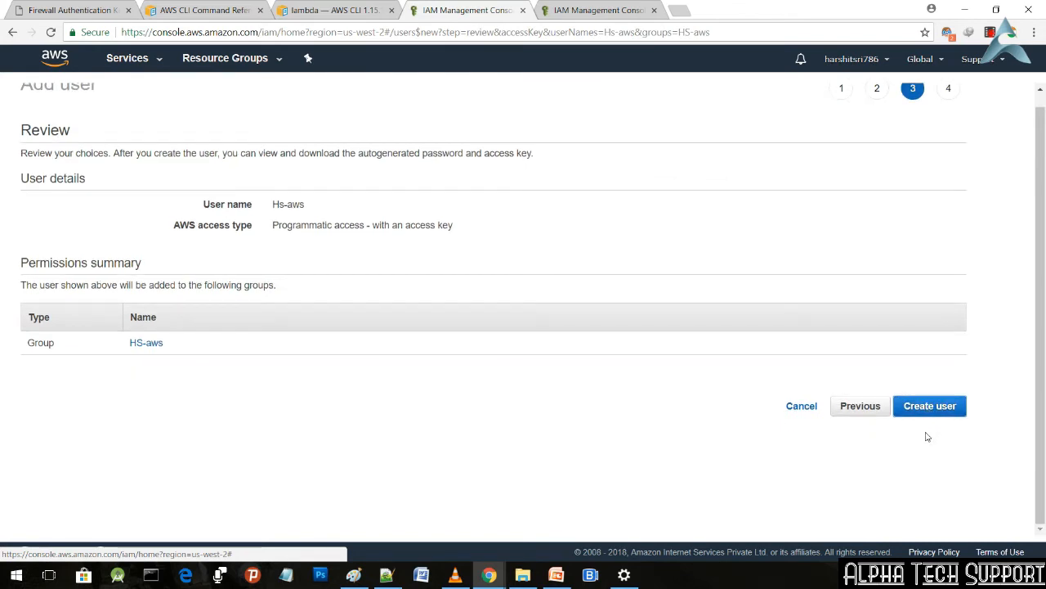
click(939, 410)
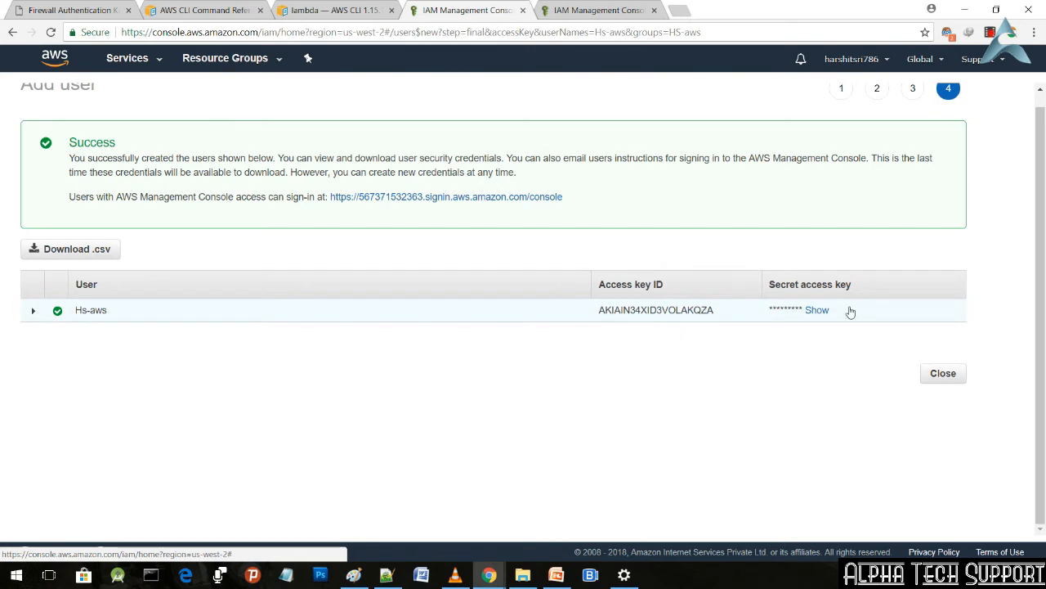
Step: Reveal the secret access key of the newly created Hs-aws user
click(816, 311)
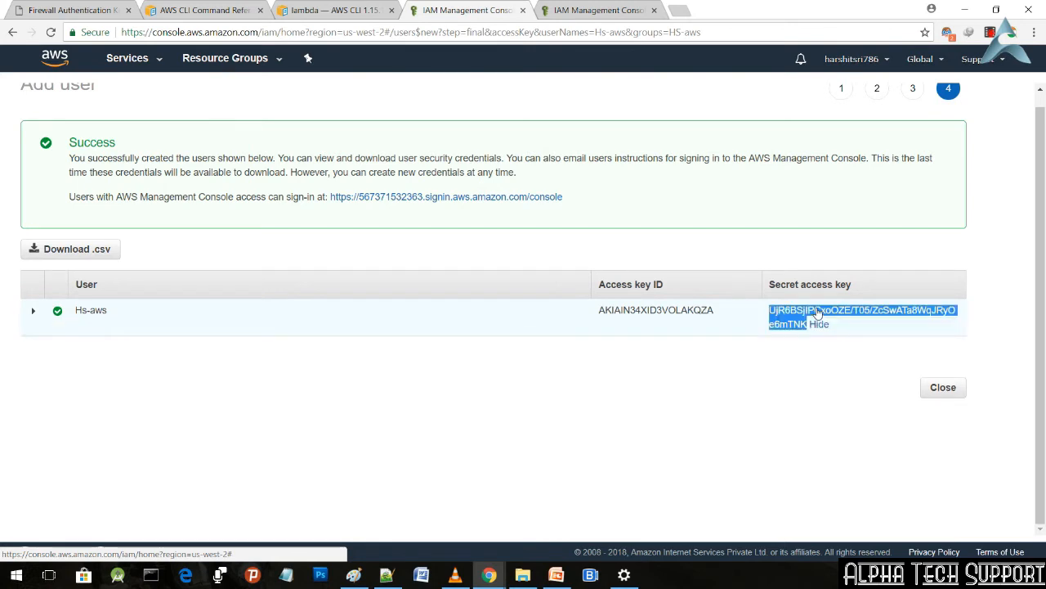
click(860, 332)
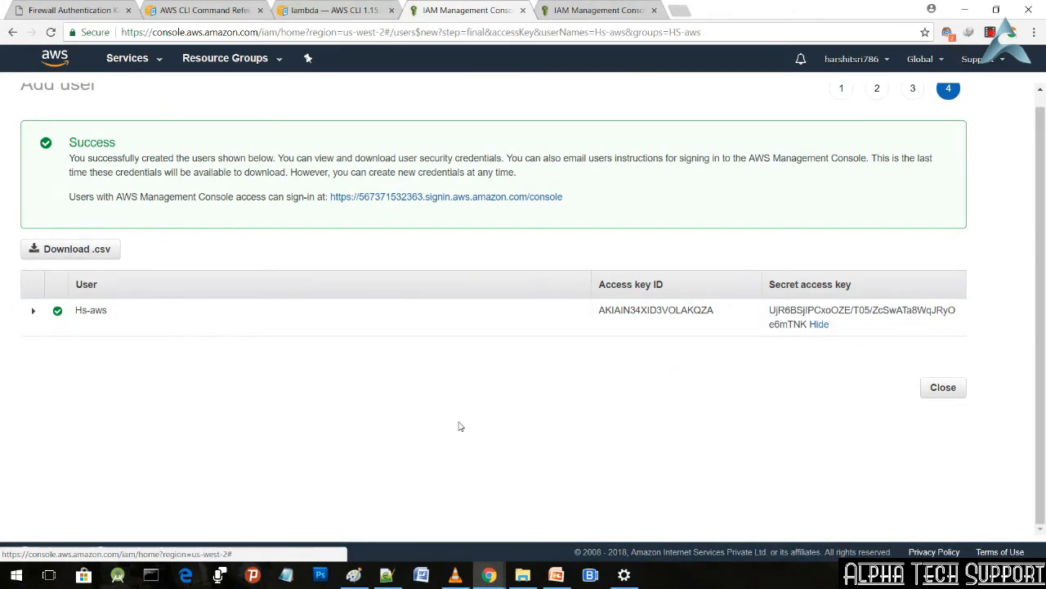
Step: Open the Windows Command Prompt and change up two directory levels to C:\
click(152, 573)
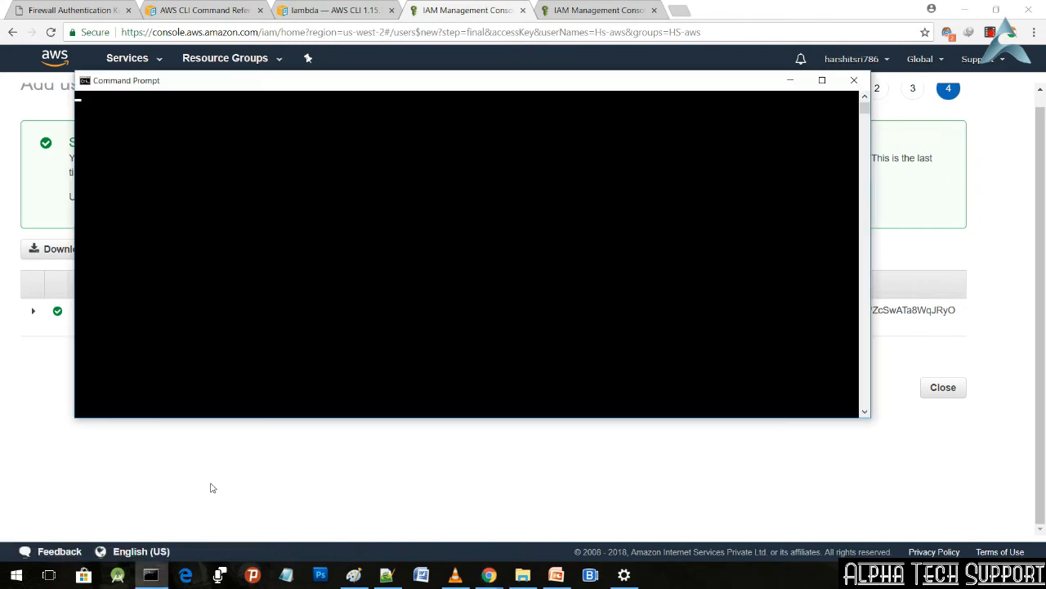
drag(434, 81, 620, 284)
text(cd..)
key(Return)
text(cd..)
key(Return)
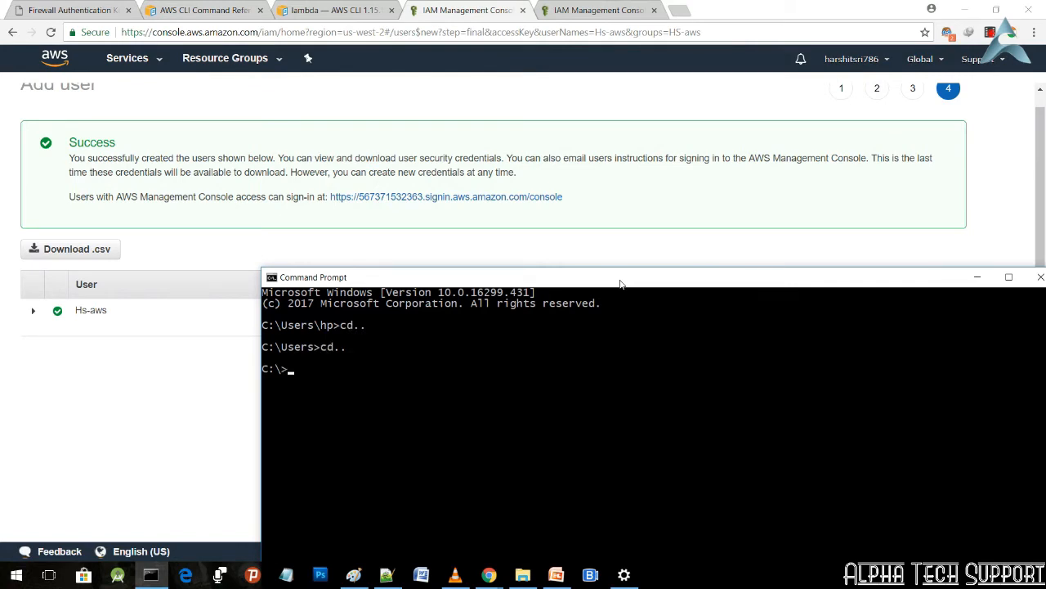
Step: Run aws to check the CLI, and narrow and place the Command Prompt window so both access keys stay in view
drag(602, 286, 530, 363)
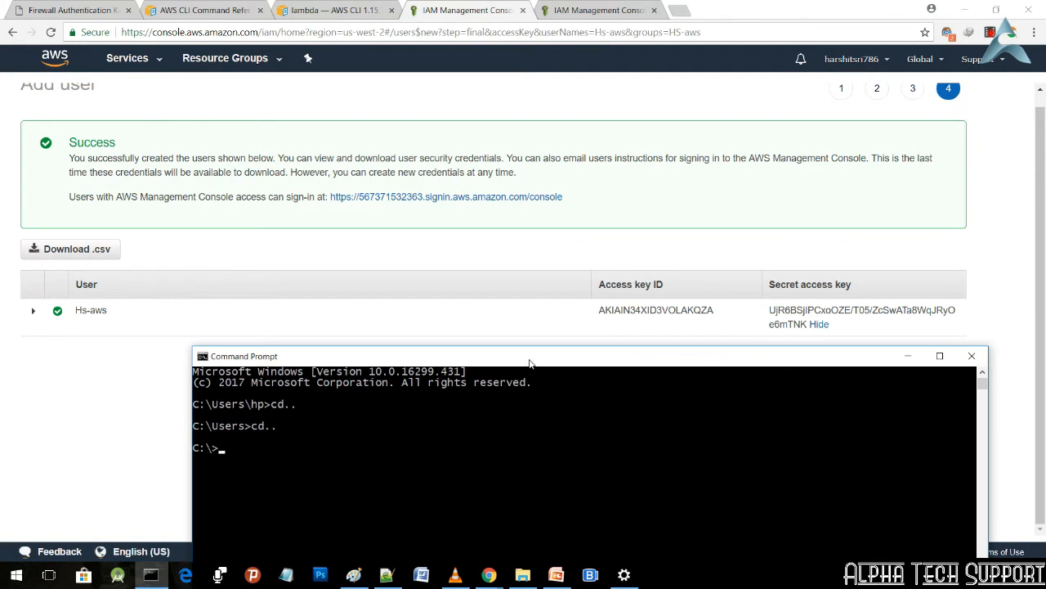
text(aws)
key(Return)
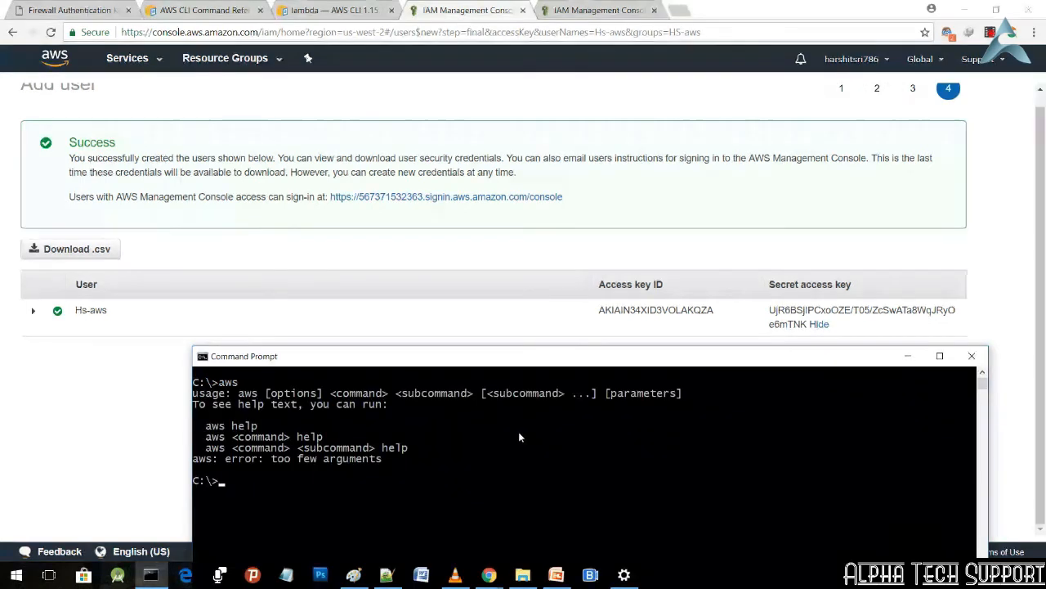
drag(412, 360, 298, 199)
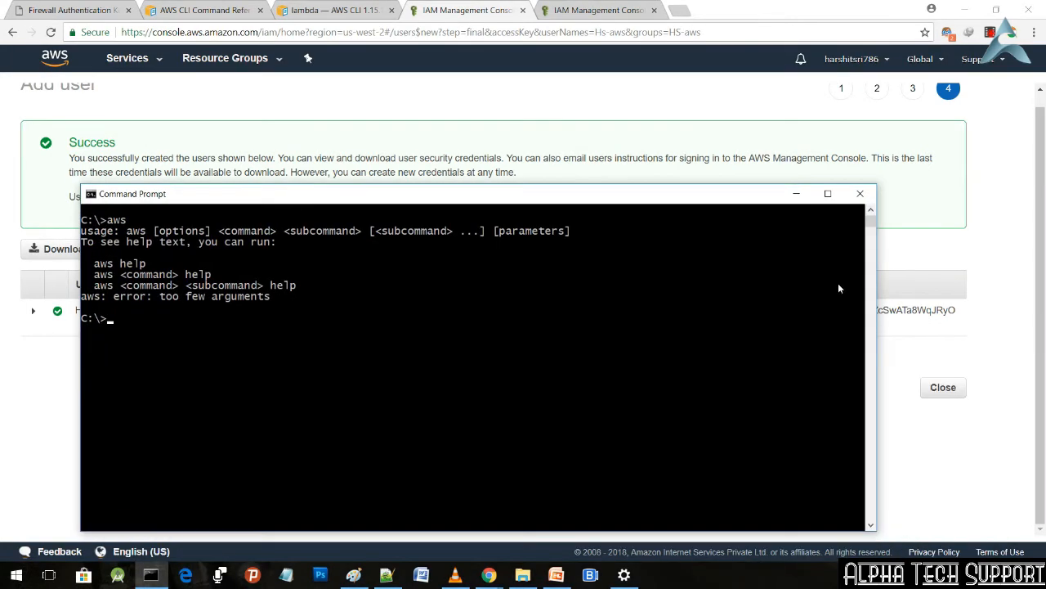
drag(877, 310, 612, 308)
drag(442, 199, 391, 145)
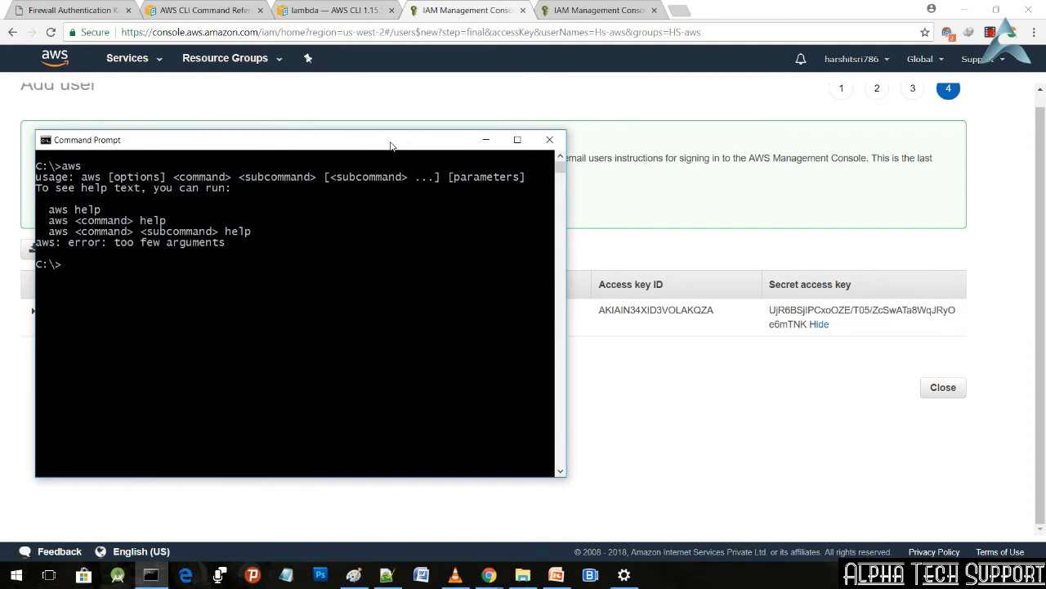
Step: Try to run aws config and look through the command's full output
text(aws config)
key(Return)
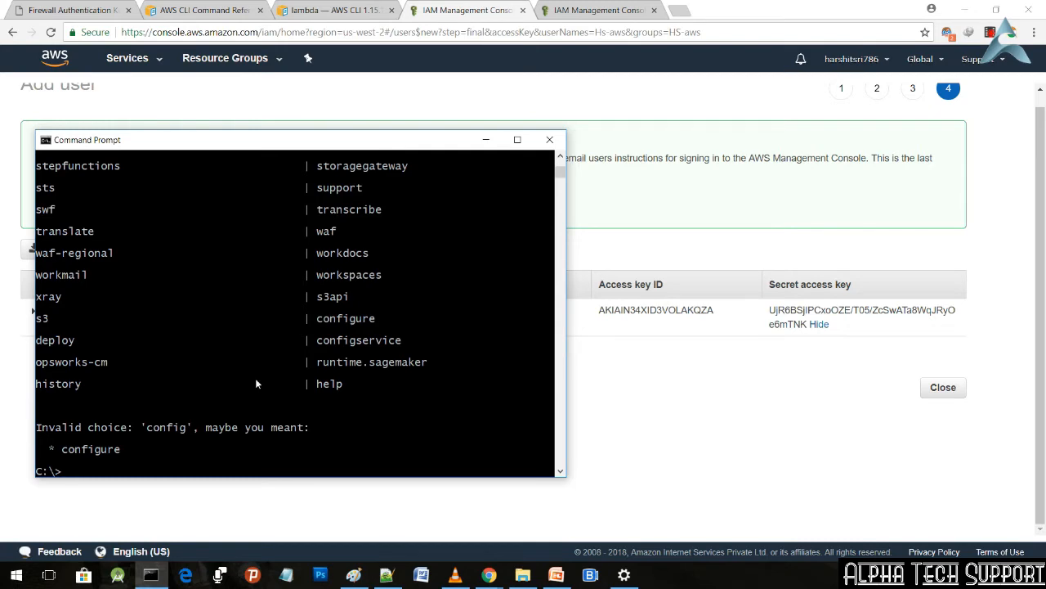
scroll(256, 381, up, 2)
scroll(255, 377, up, 8)
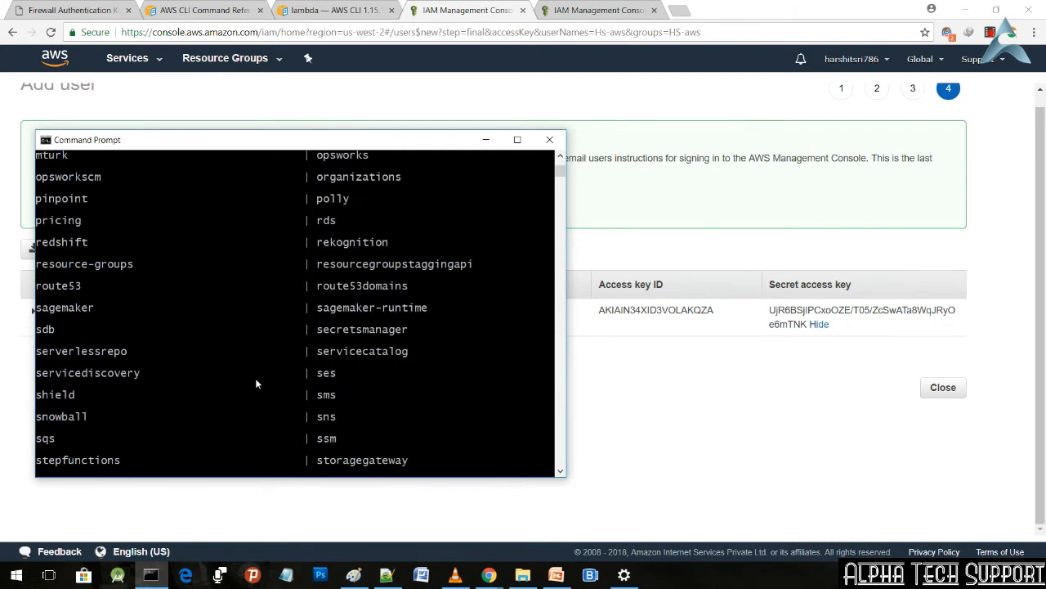
scroll(256, 381, up, 10)
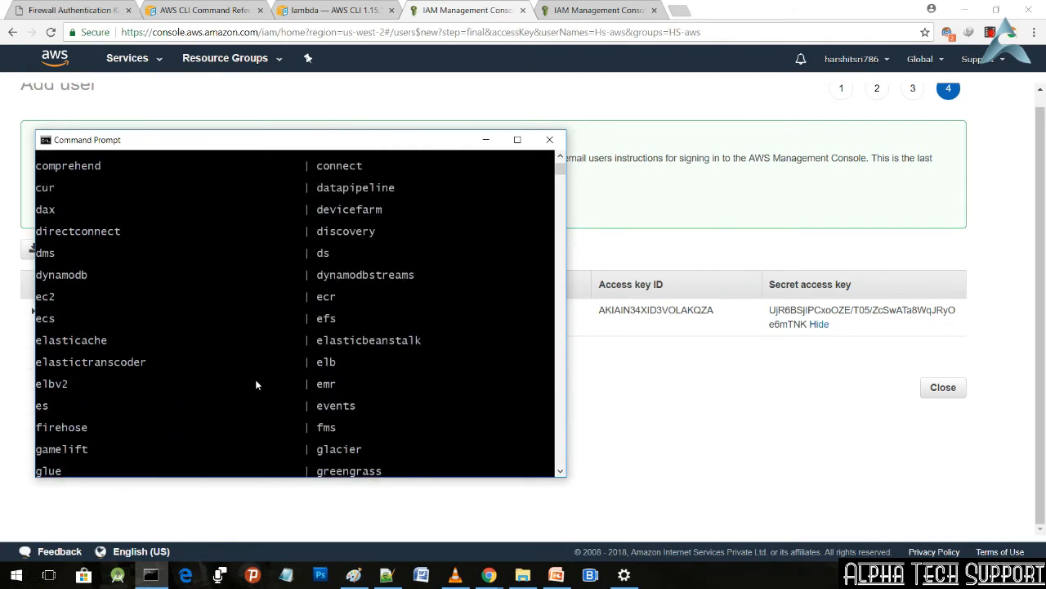
scroll(254, 384, up, 6)
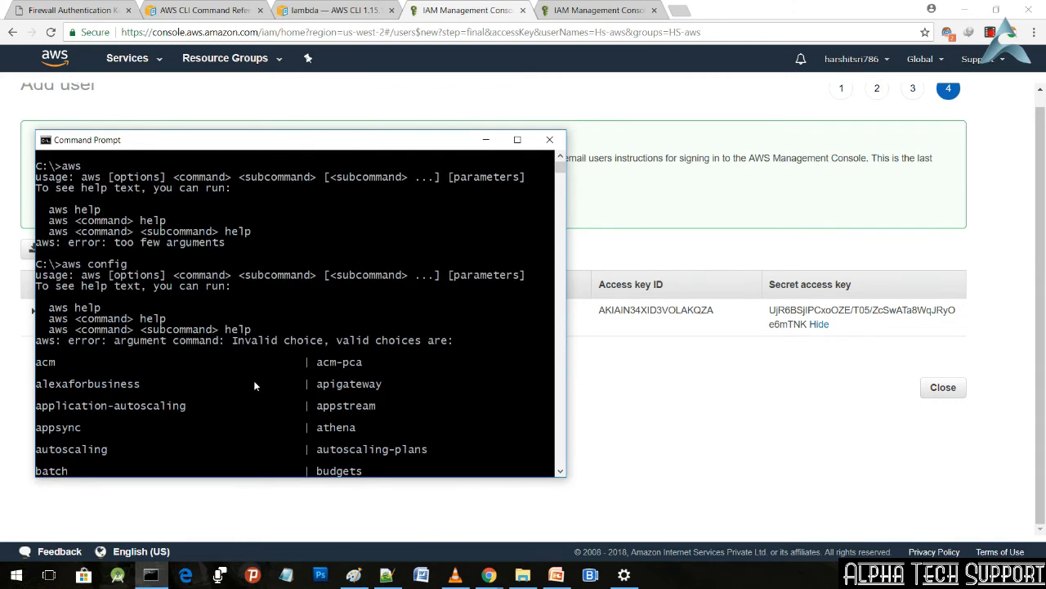
scroll(253, 385, up, 2)
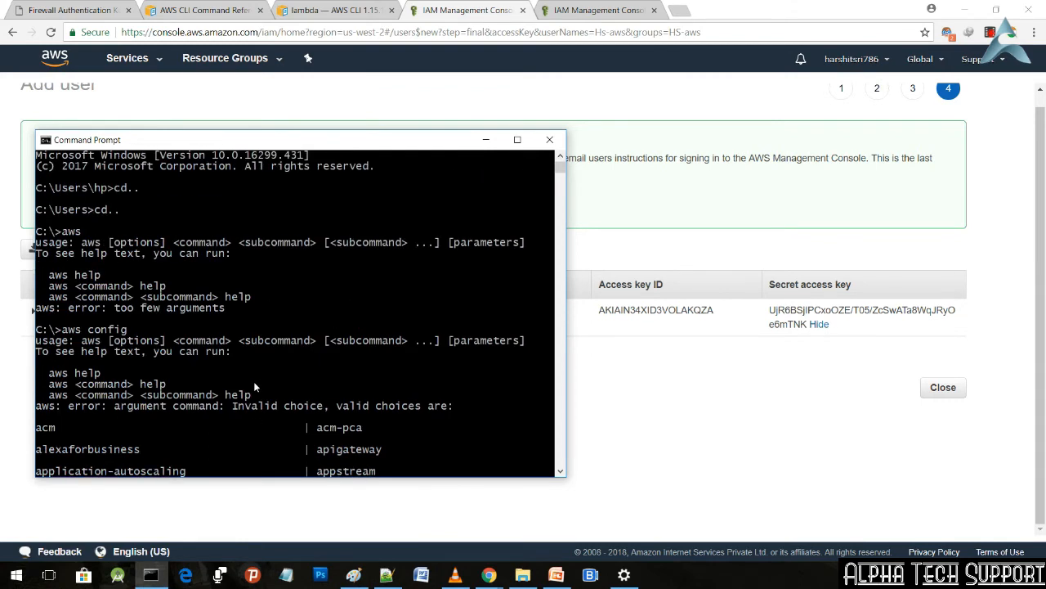
scroll(254, 385, down, 20)
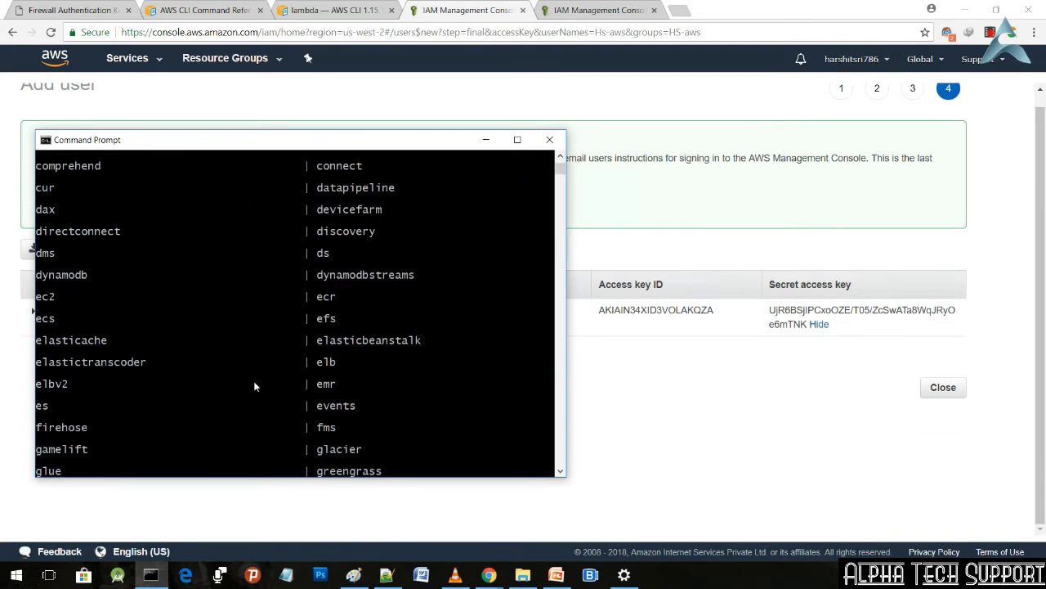
scroll(255, 385, down, 15)
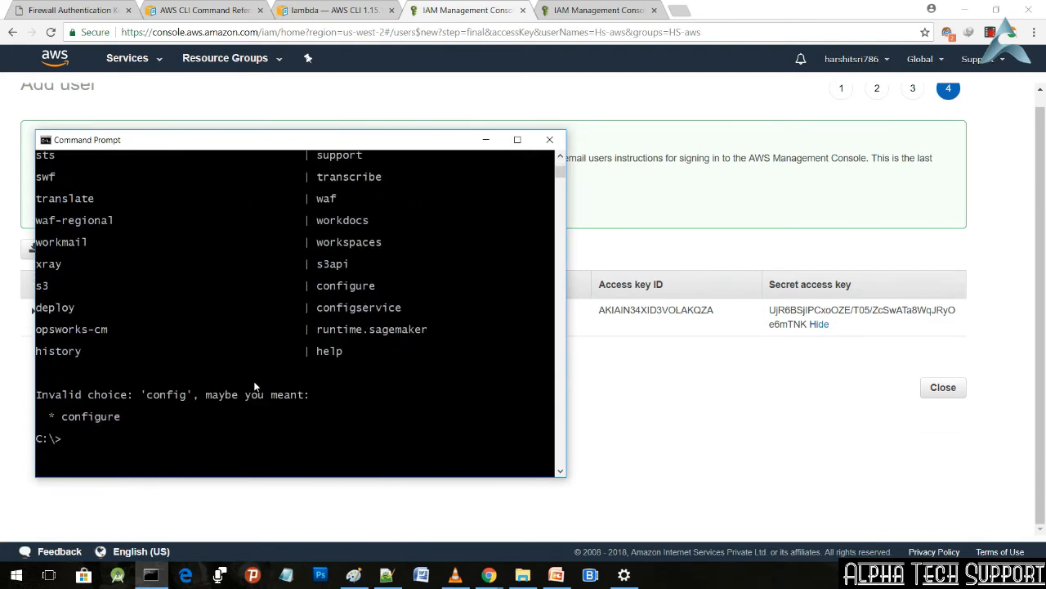
Step: Run aws configure and enter the Hs-aws user's access key ID copied from the IAM page
text(aws)
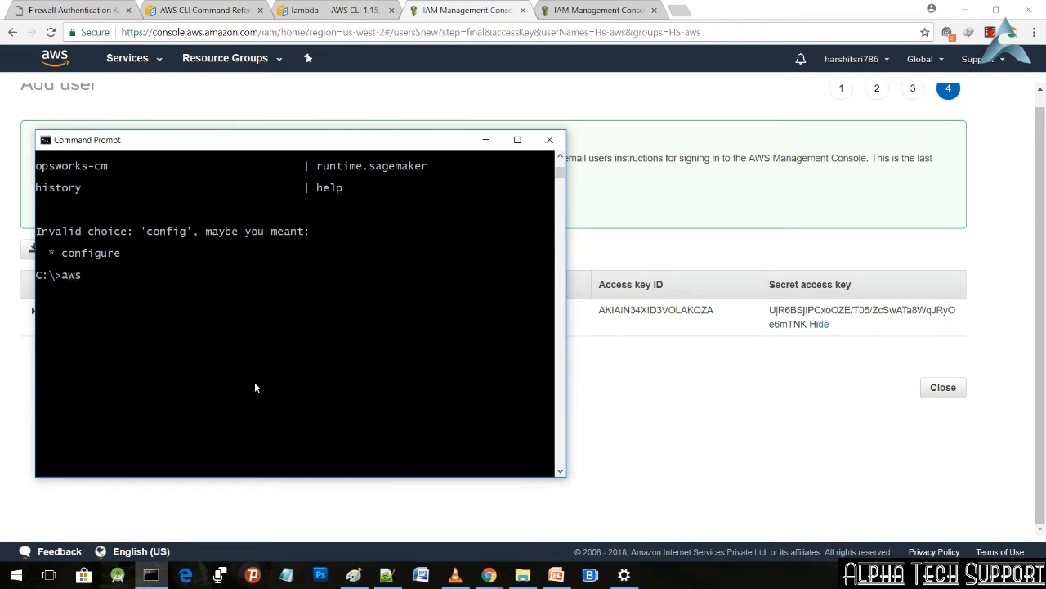
text( configure)
key(Return)
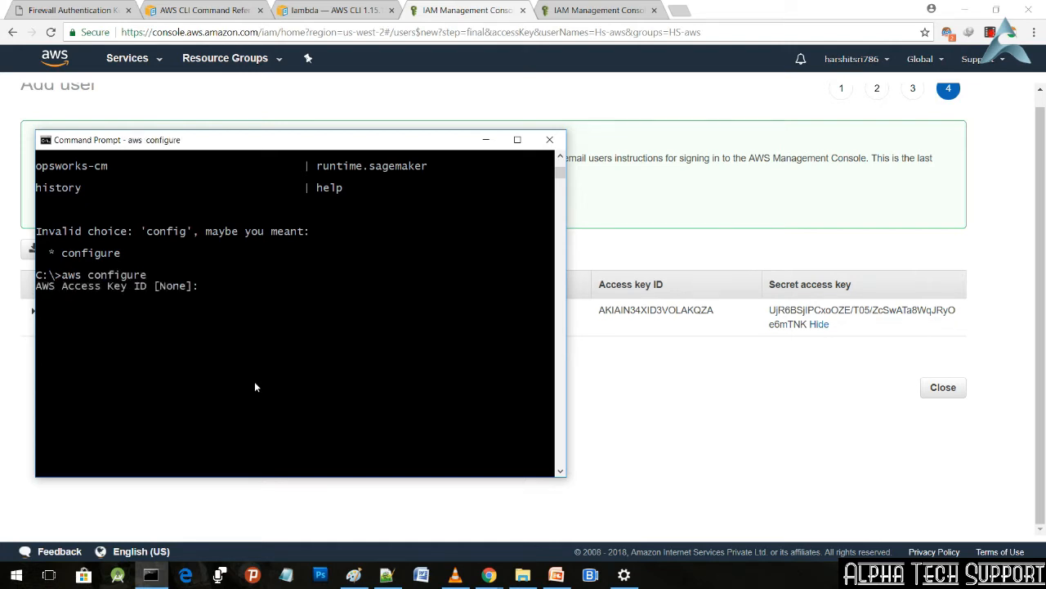
click(721, 313)
drag(717, 313, 598, 311)
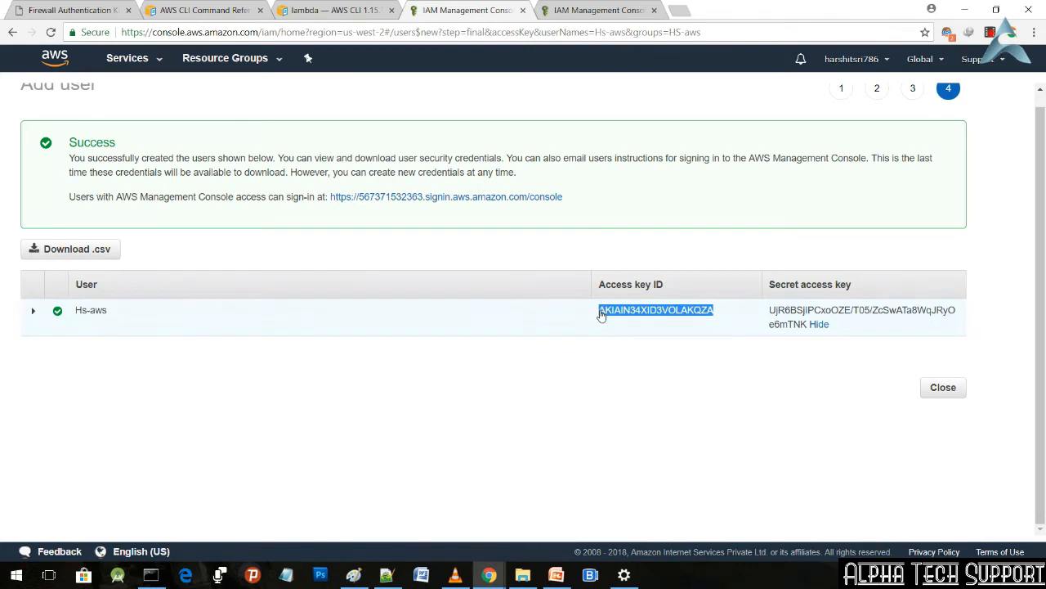
click(151, 575)
click(255, 297)
right_click(257, 297)
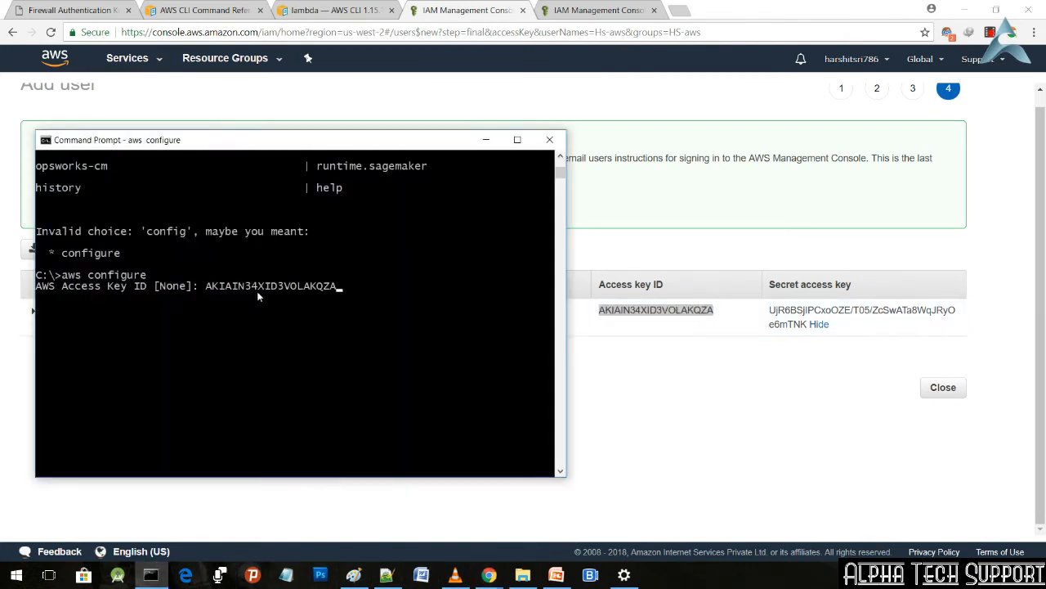
key(Return)
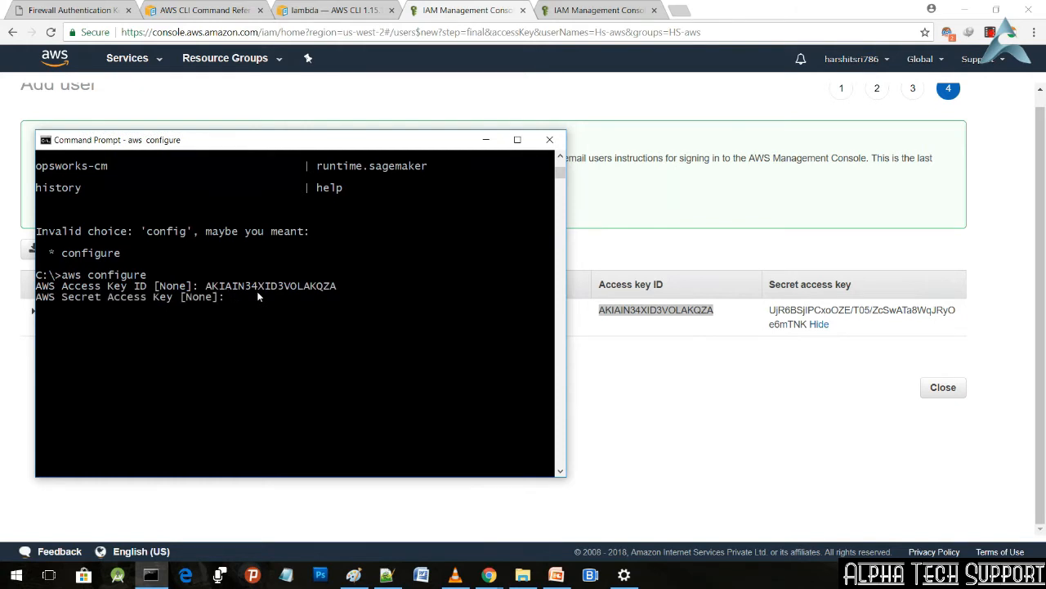
Step: Copy the user's secret access key from the IAM page and enter it as the AWS Secret Access Key
double_click(806, 325)
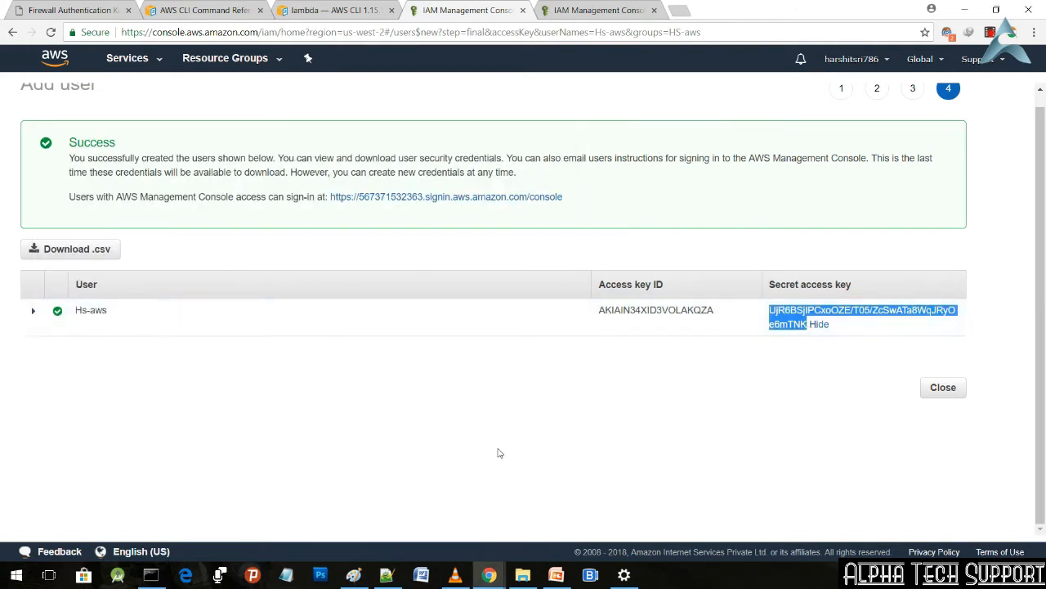
click(150, 574)
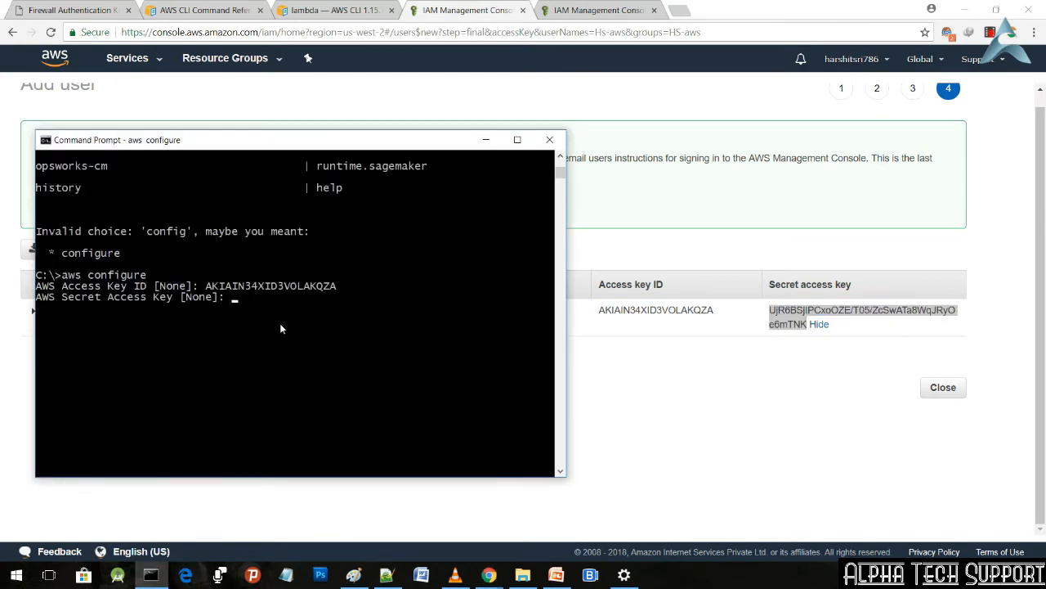
key(ctrl+v)
key(Return)
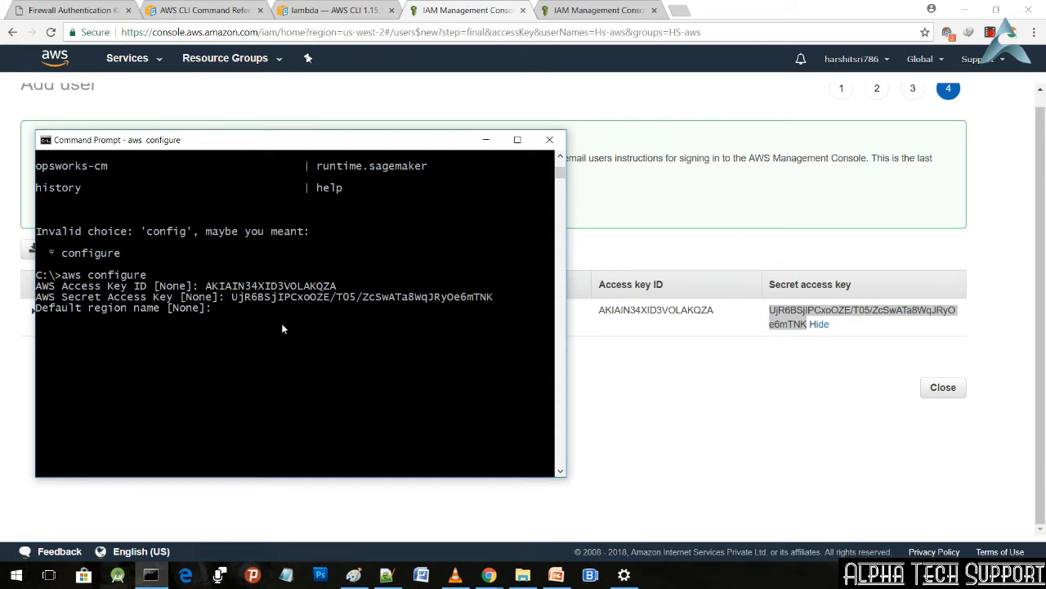
Step: Leave the default region name empty, set the default output format to none, and minimize the Command Prompt
scroll(814, 262, up, 1)
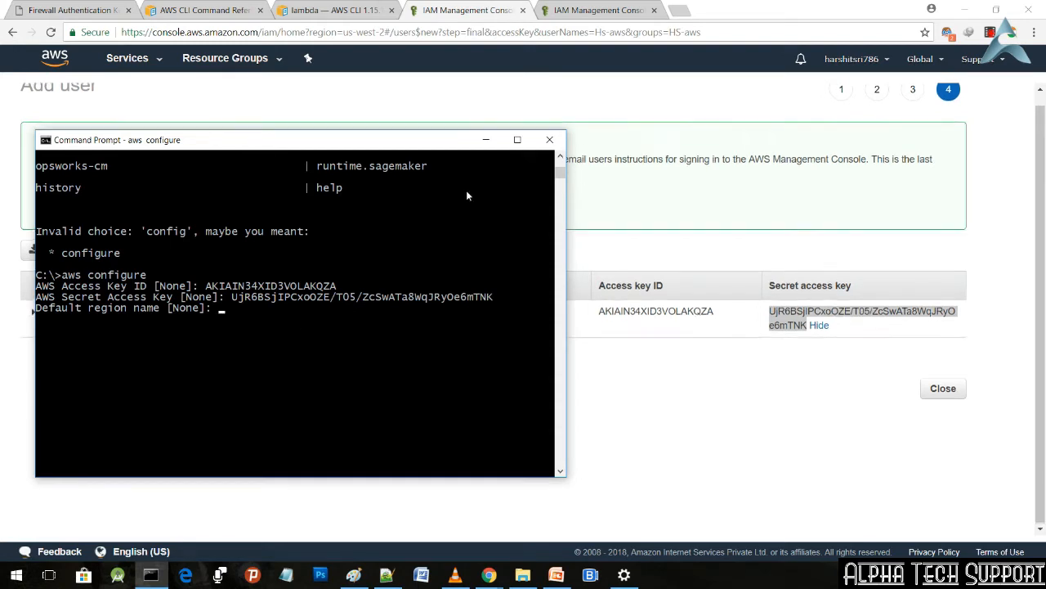
click(484, 141)
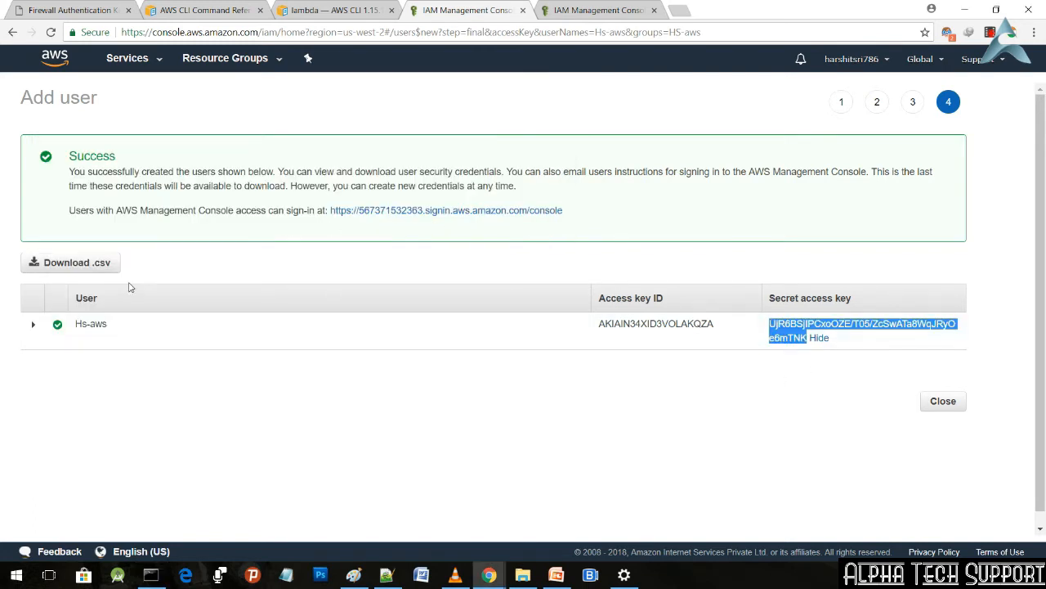
click(936, 62)
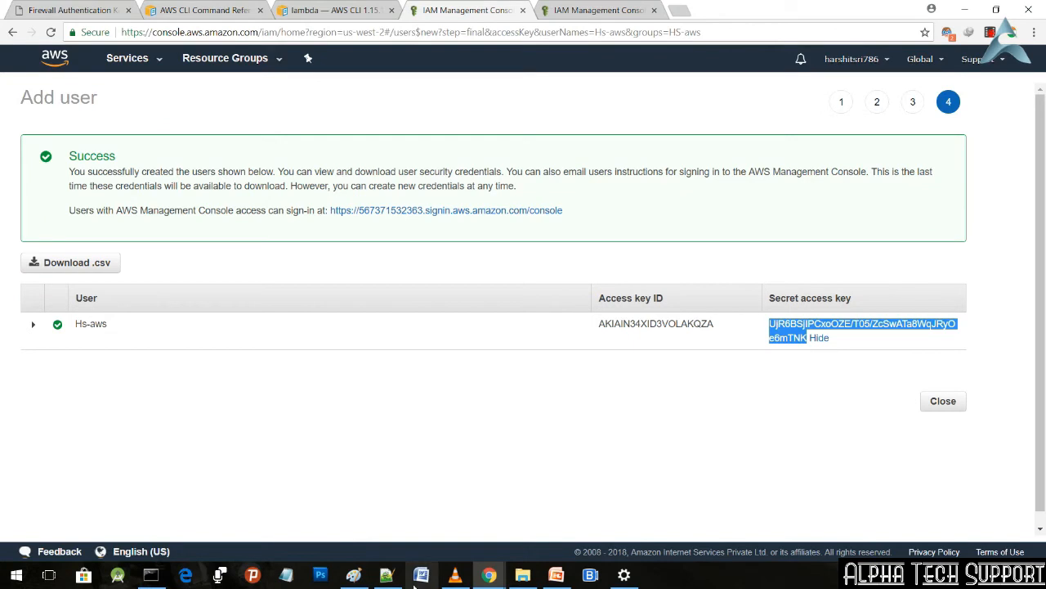
click(151, 574)
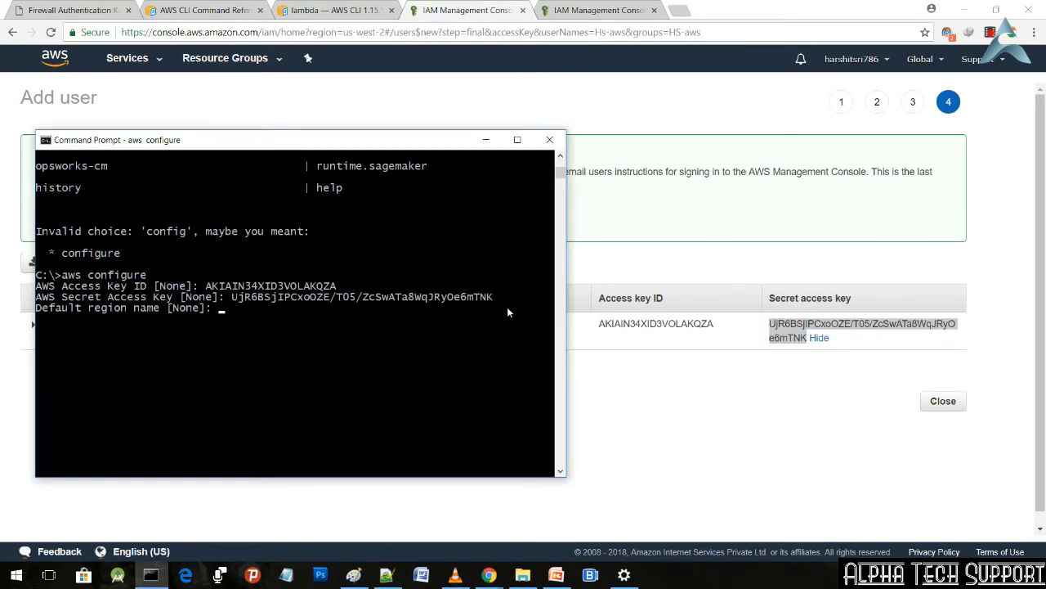
key(Return)
text(none)
key(Return)
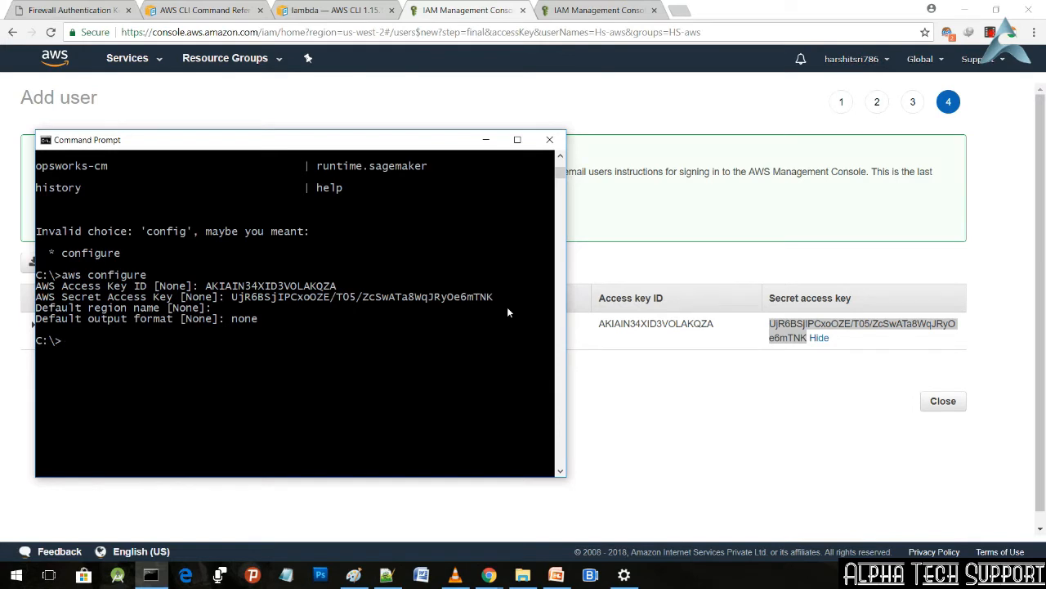
click(485, 143)
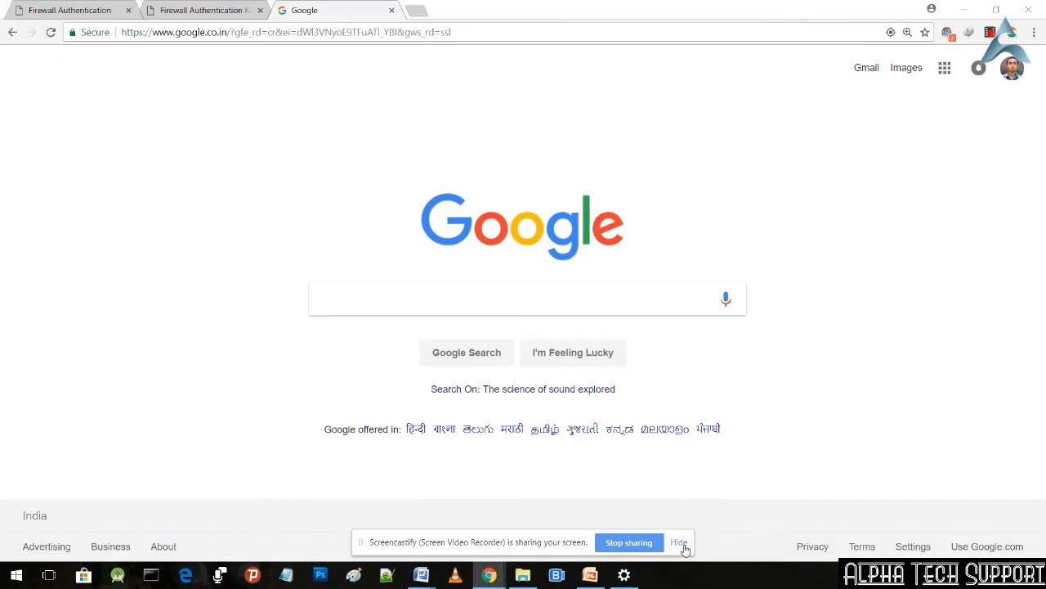
click(683, 545)
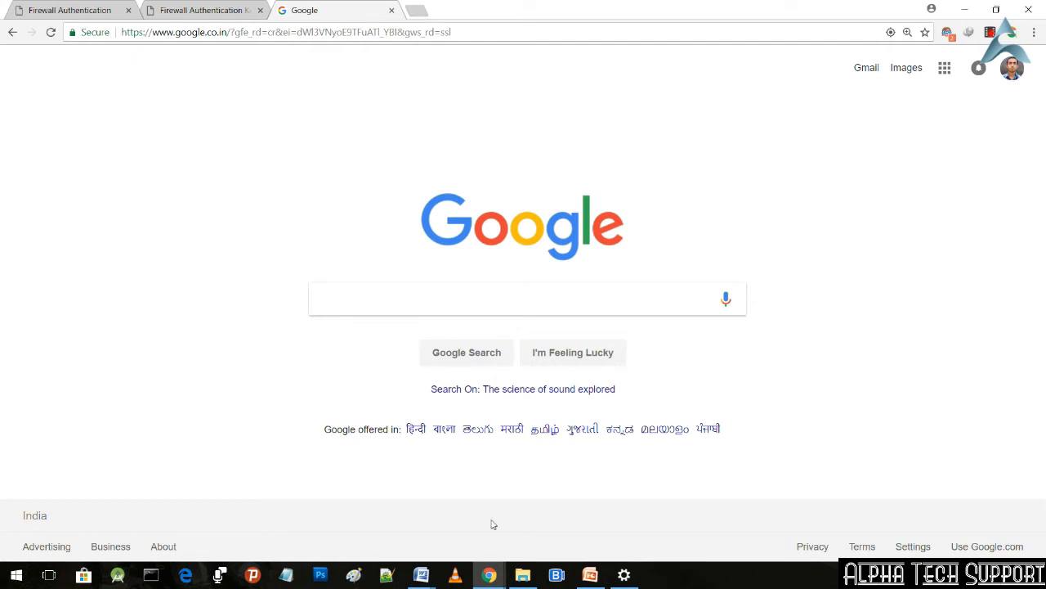
mouse_move(489, 575)
click(590, 524)
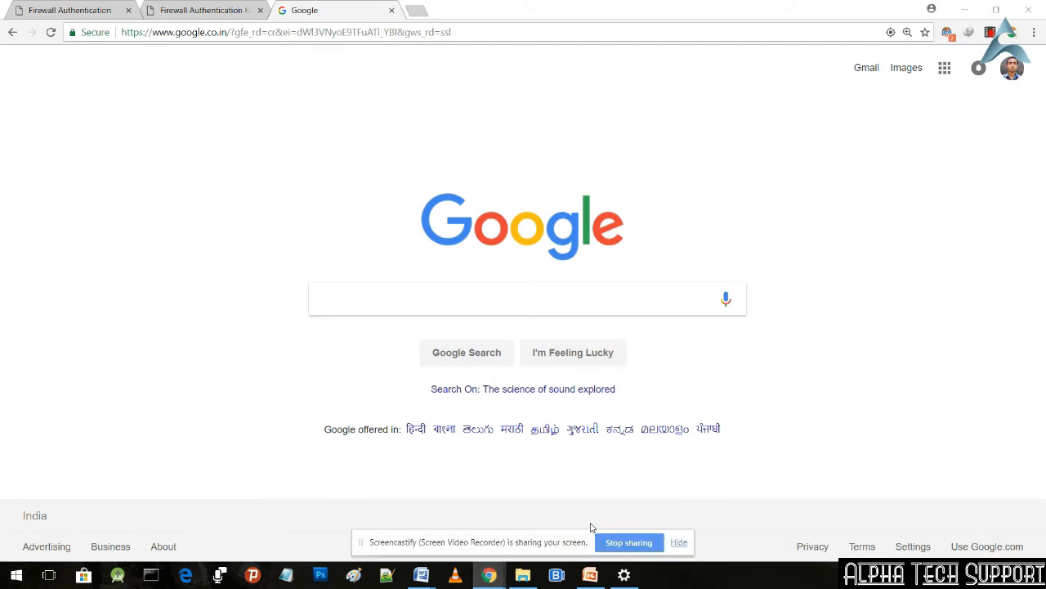
click(679, 543)
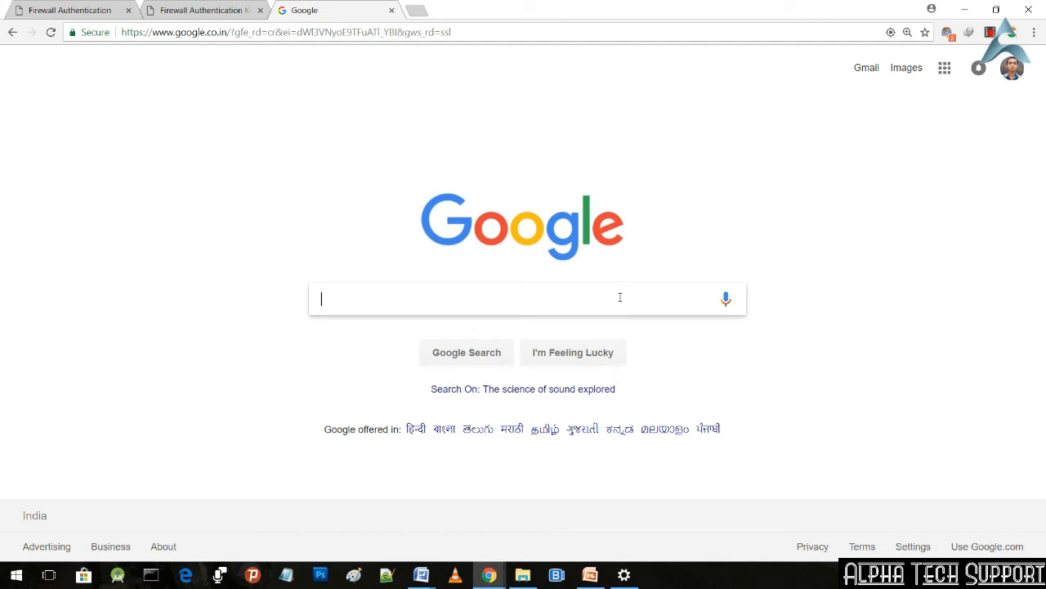
Step: Search Google for aws command reference and open the result "aws — AWS CLI 1.15.20 Command Reference" in a new tab
text(aws command reference)
key(Return)
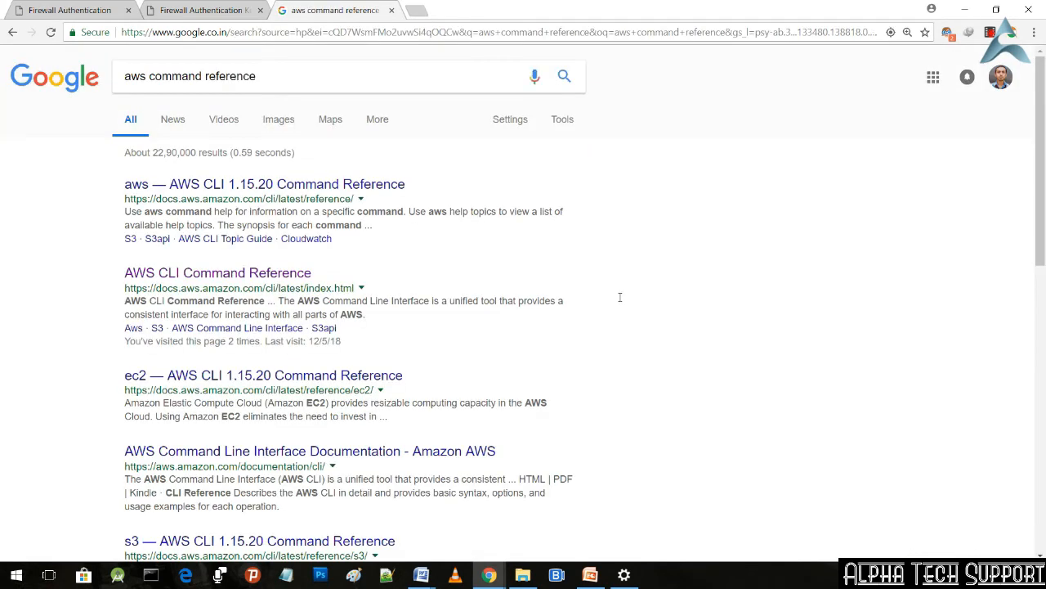
right_click(383, 186)
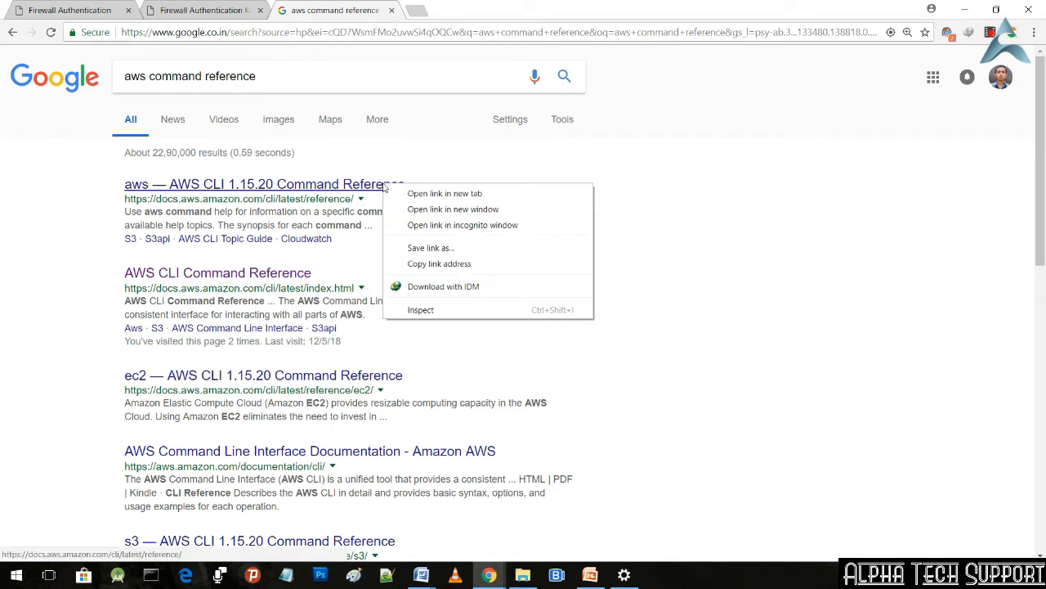
click(402, 195)
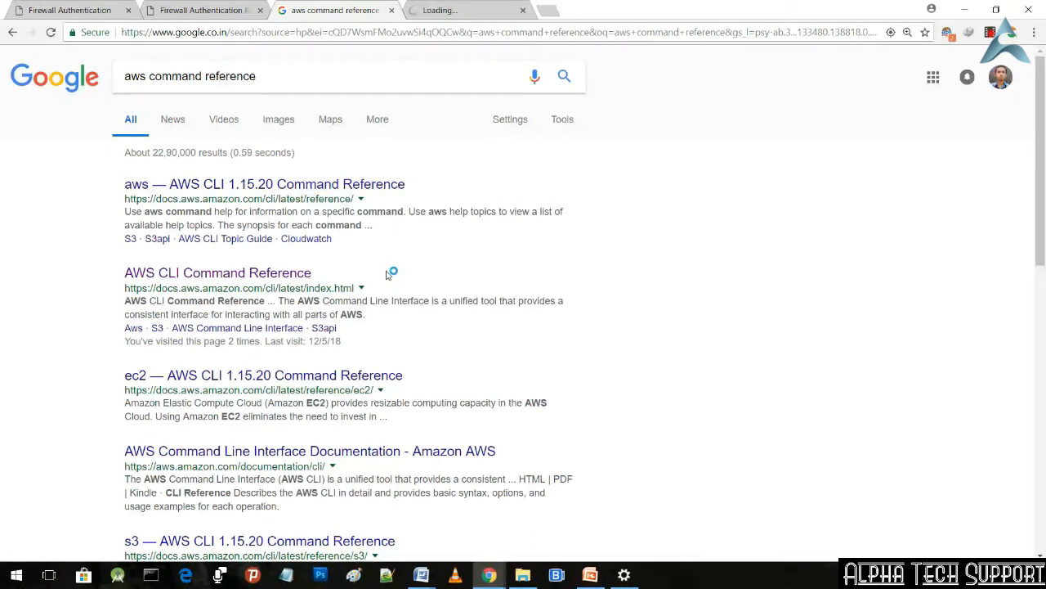
Step: Open the AWS CLI Command Reference search result, then show the full service index in the aws reference tab at a larger zoom
click(304, 274)
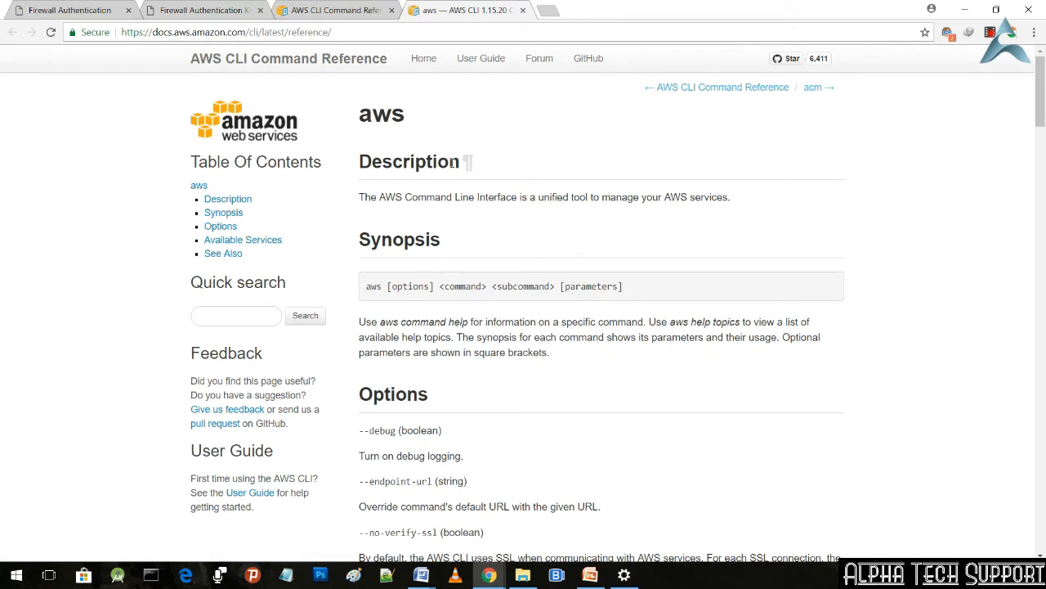
click(235, 168)
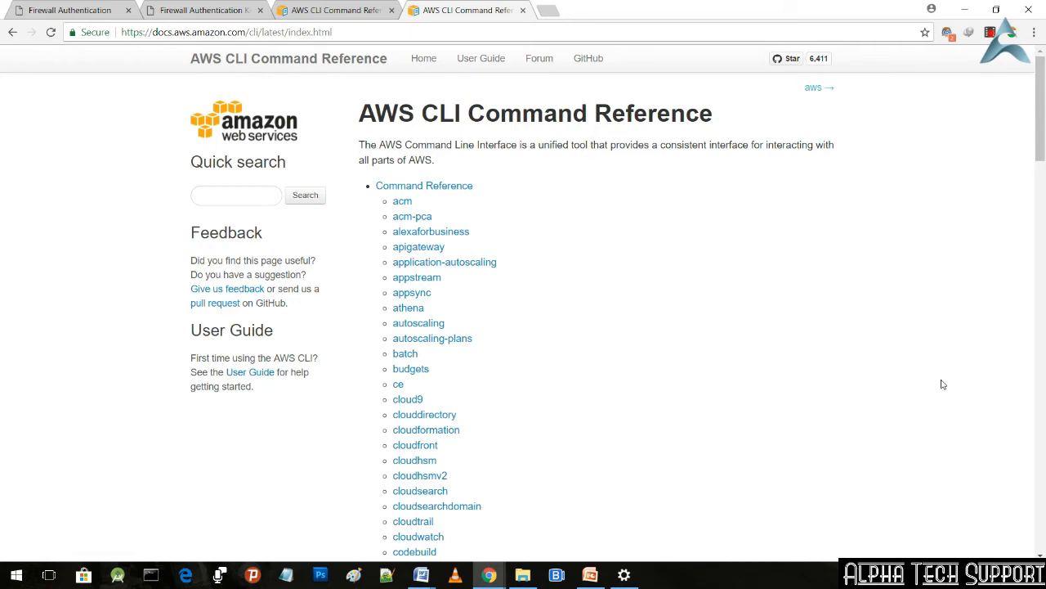
key(ctrl+plus)
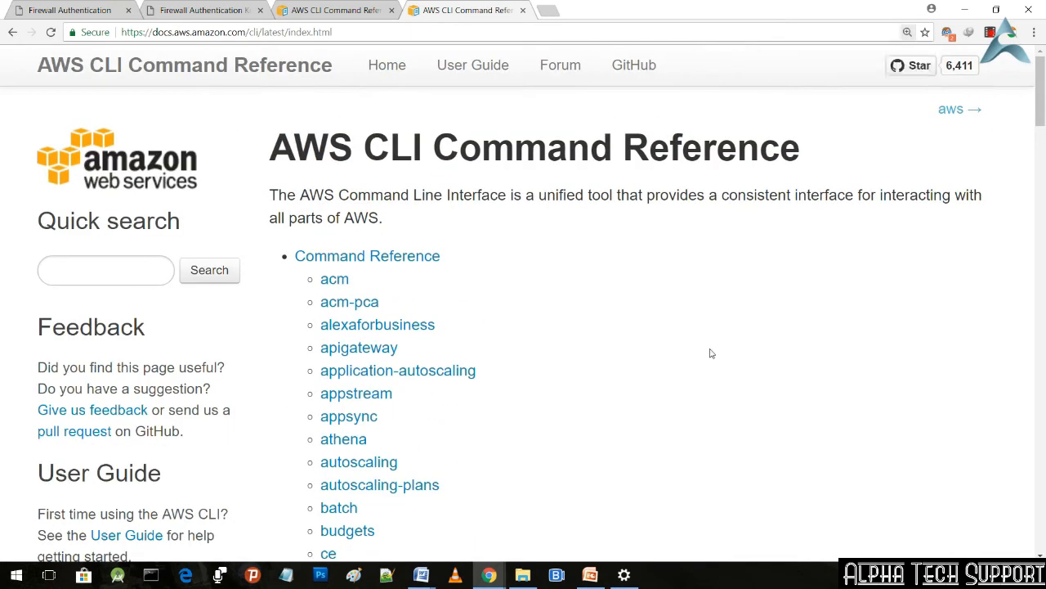
Step: Open the cloudwatch entry of the command reference index in a new tab
scroll(710, 353, down, 2)
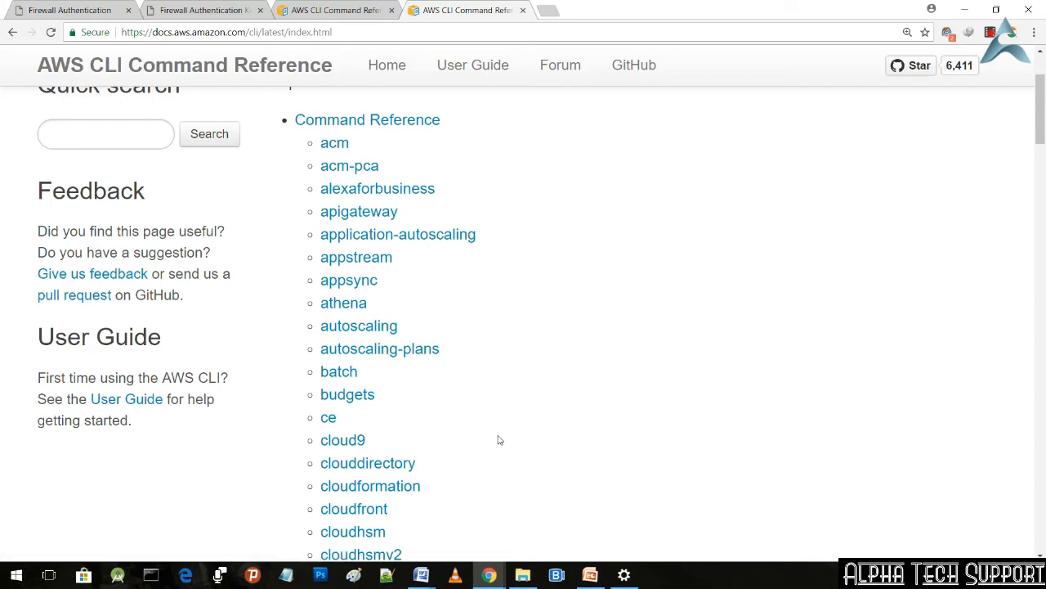
scroll(498, 439, down, 1)
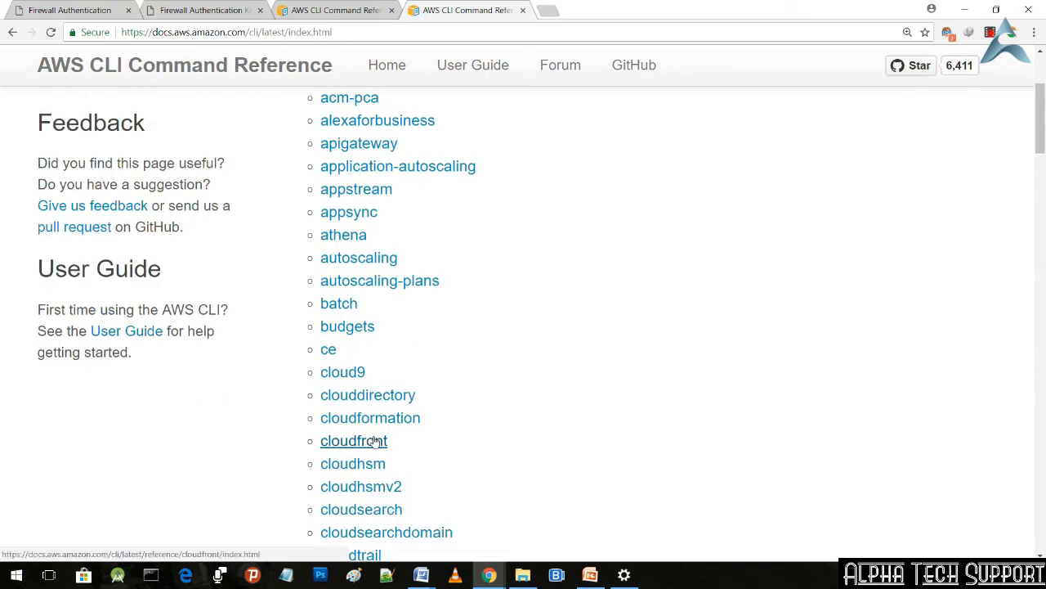
scroll(374, 441, down, 1)
scroll(374, 442, down, 1)
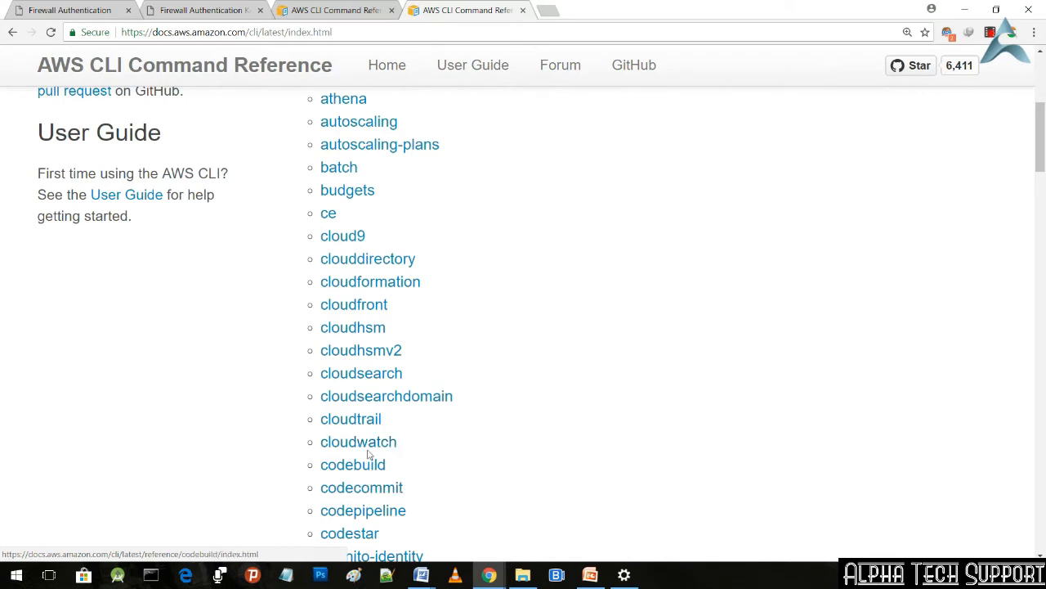
right_click(371, 450)
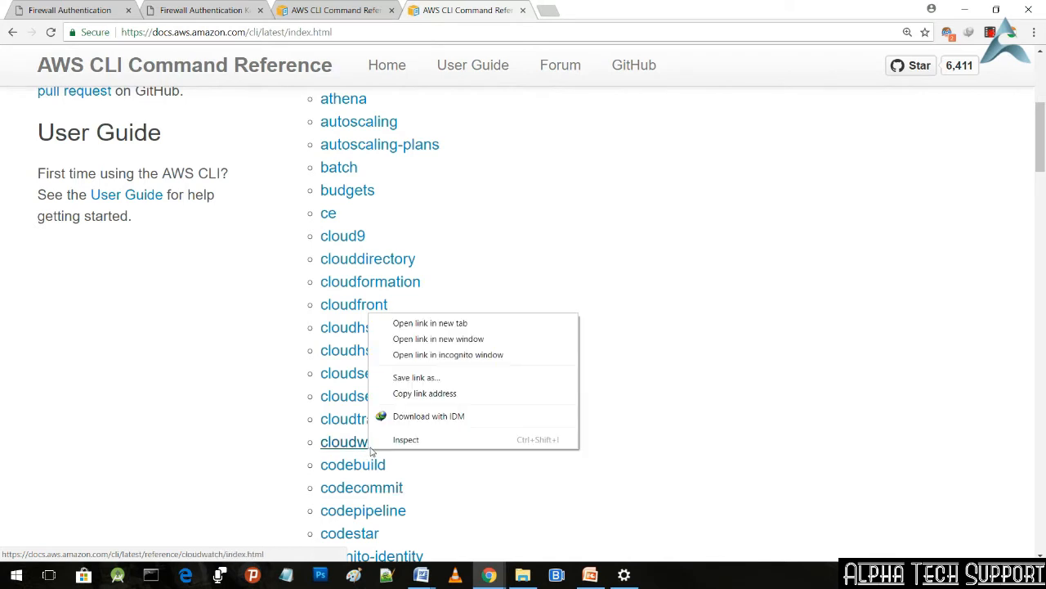
click(484, 324)
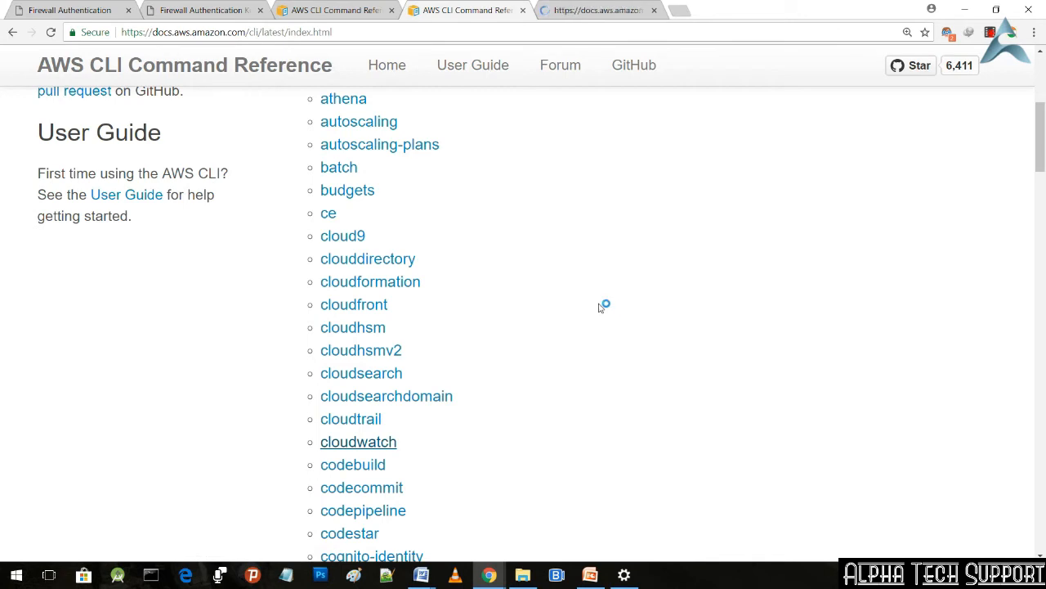
Step: Find the lambda entry in the command reference index and open it in a new tab
scroll(595, 345, down, 2)
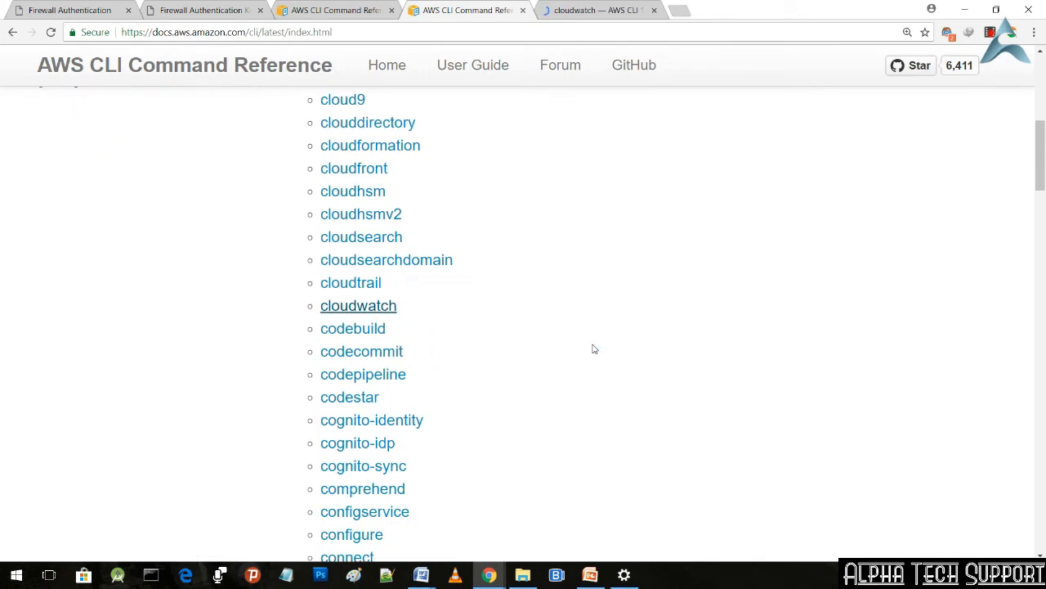
scroll(589, 350, down, 2)
scroll(589, 350, down, 3)
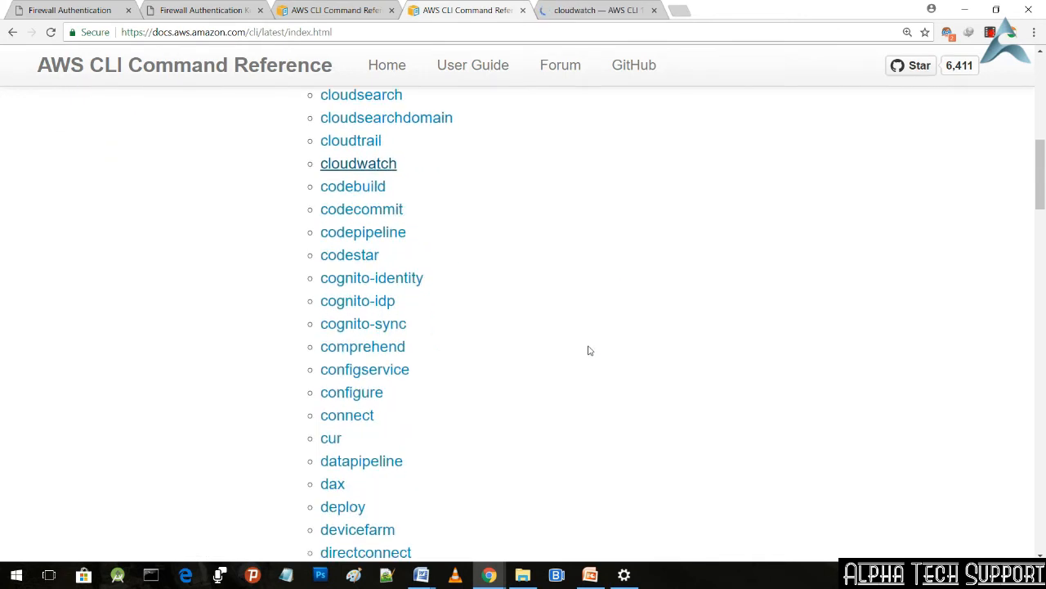
scroll(590, 350, down, 3)
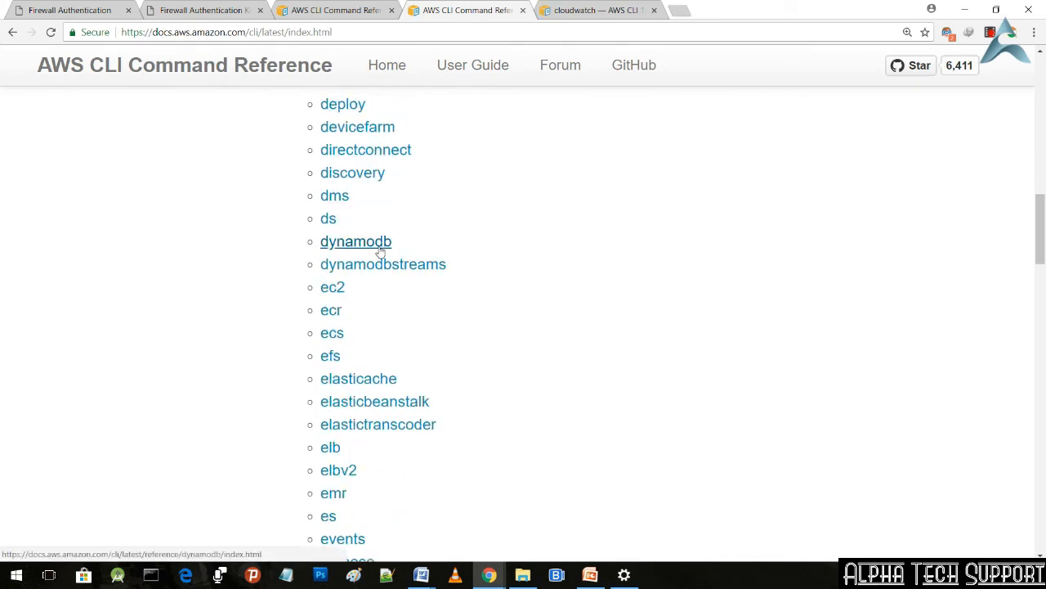
scroll(362, 316, down, 1)
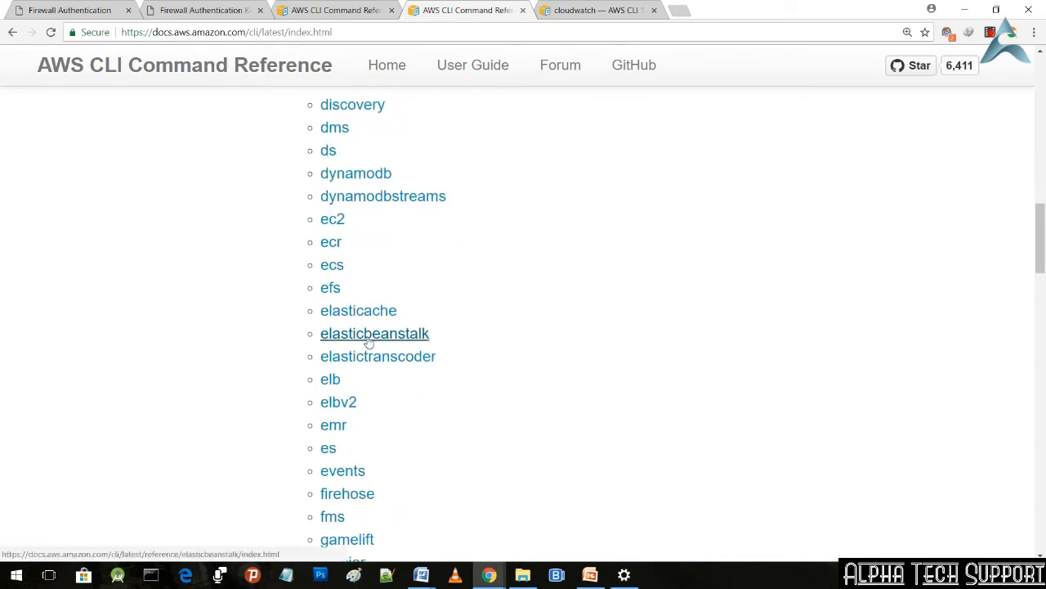
scroll(367, 360, down, 3)
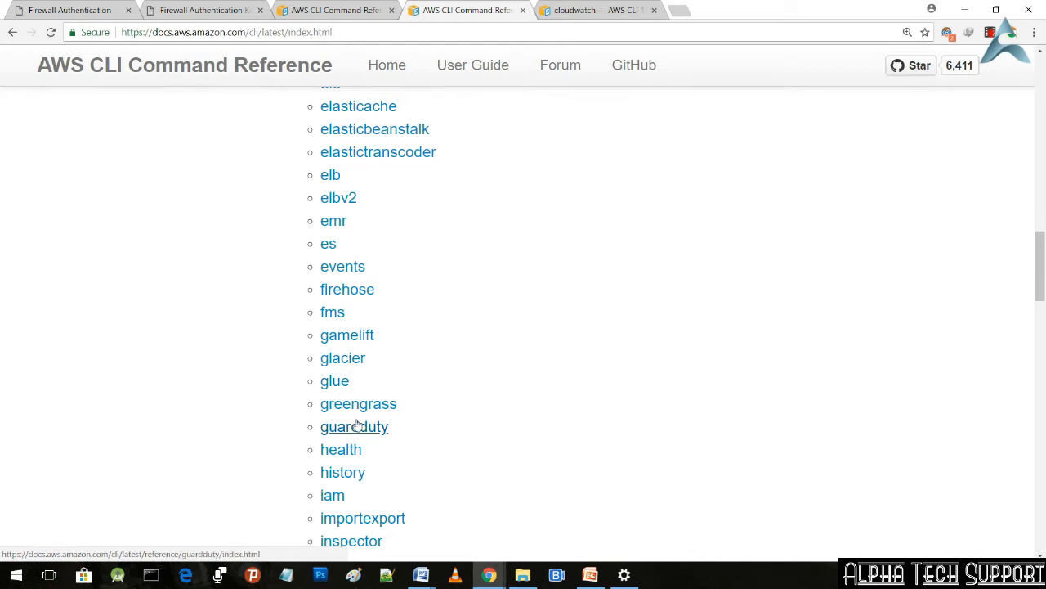
scroll(350, 450, down, 1)
scroll(350, 450, down, 5)
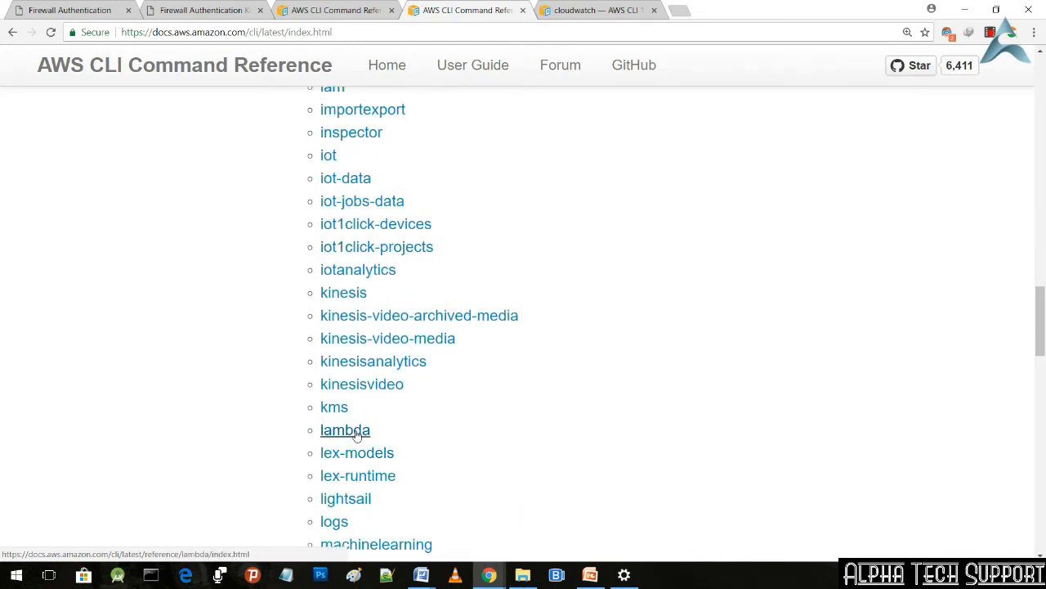
right_click(356, 435)
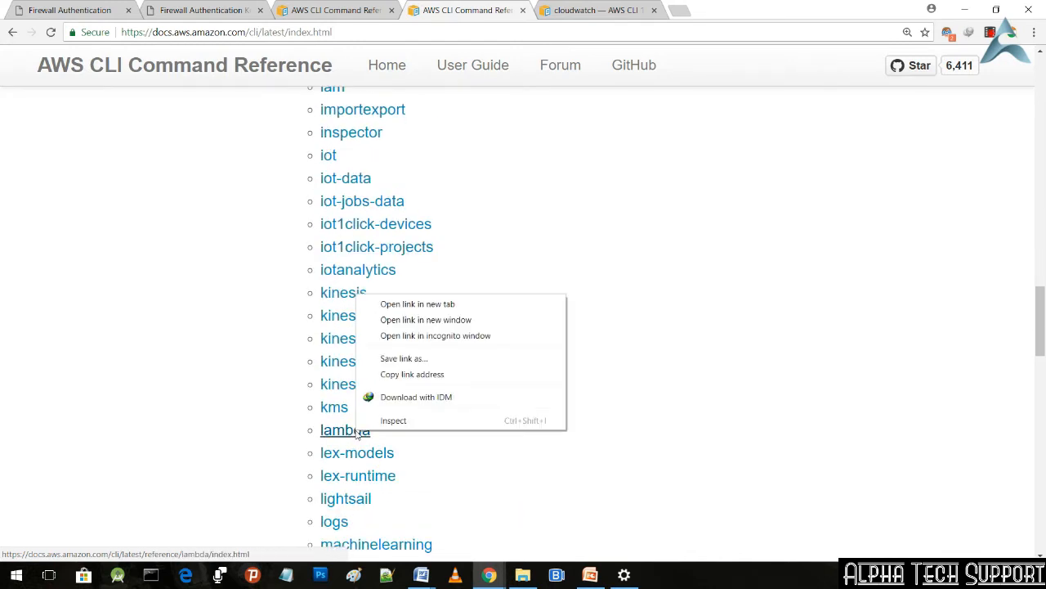
click(465, 304)
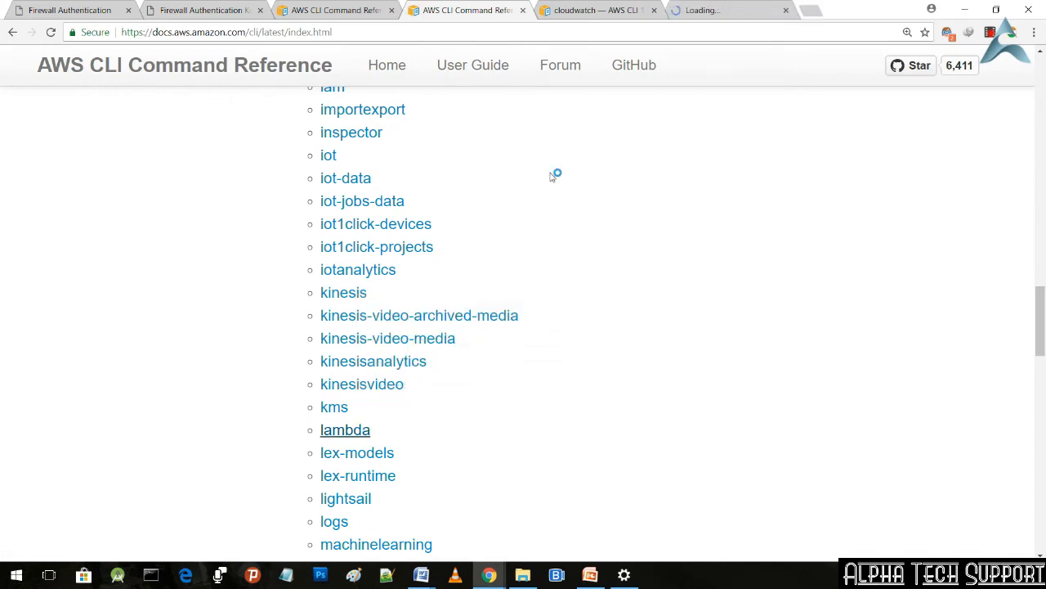
Step: Switch to the cloudwatch reference page and look through its description and available commands
click(613, 10)
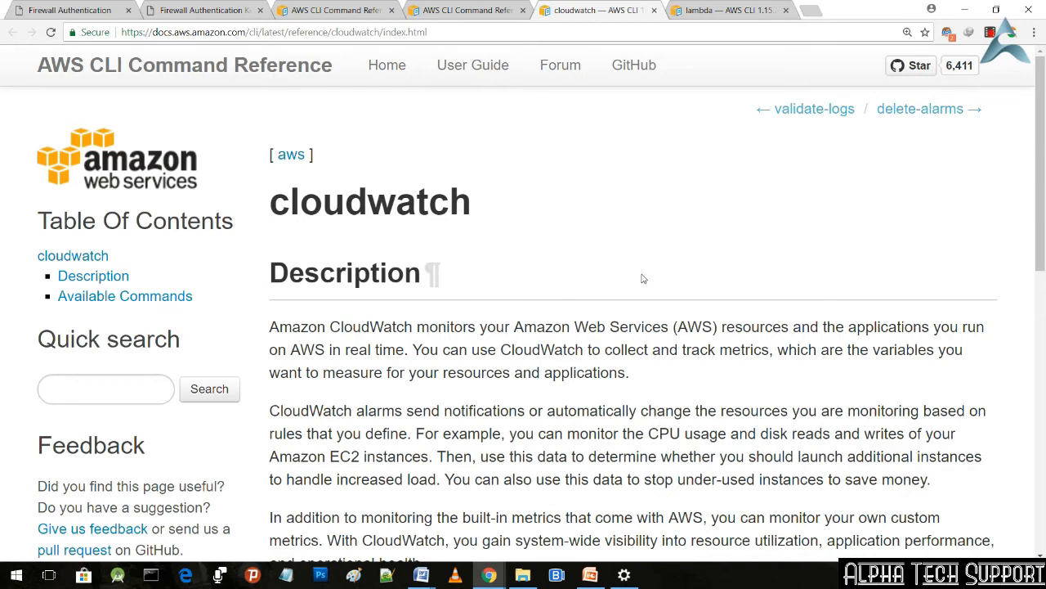
scroll(643, 278, down, 1)
scroll(643, 279, down, 4)
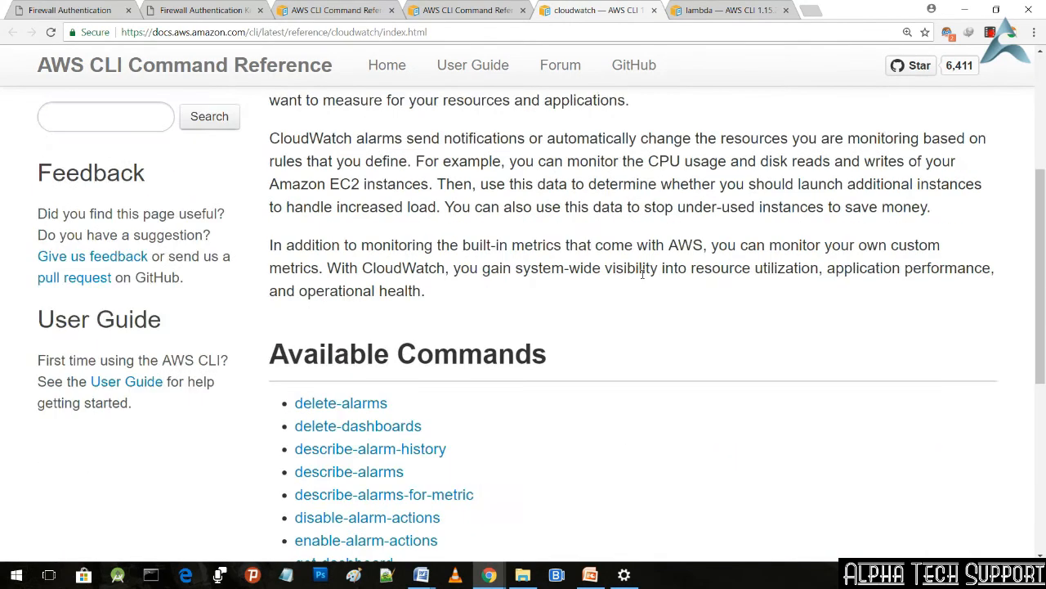
scroll(643, 279, down, 1)
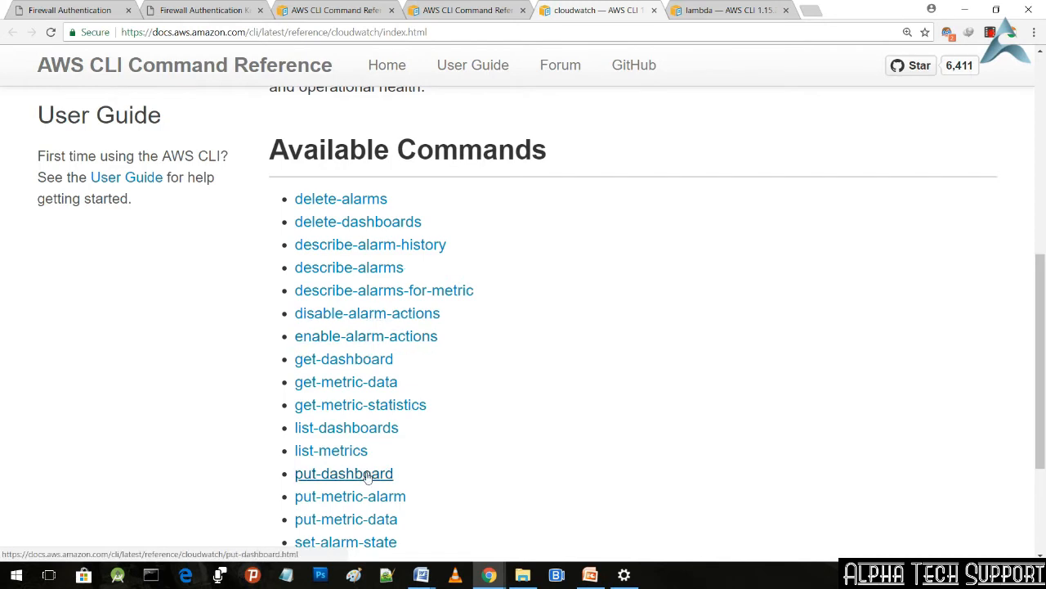
scroll(366, 474, down, 2)
scroll(366, 478, up, 2)
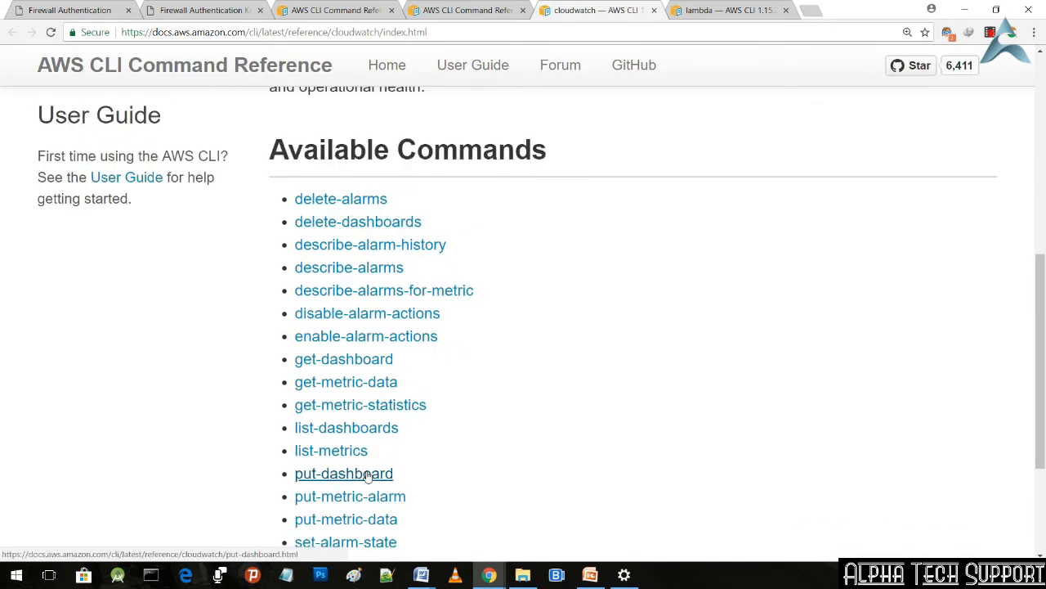
Step: Open the describe-alarms command page and examine its synopsis, highlighting the command name and its parameters, and its options
click(372, 275)
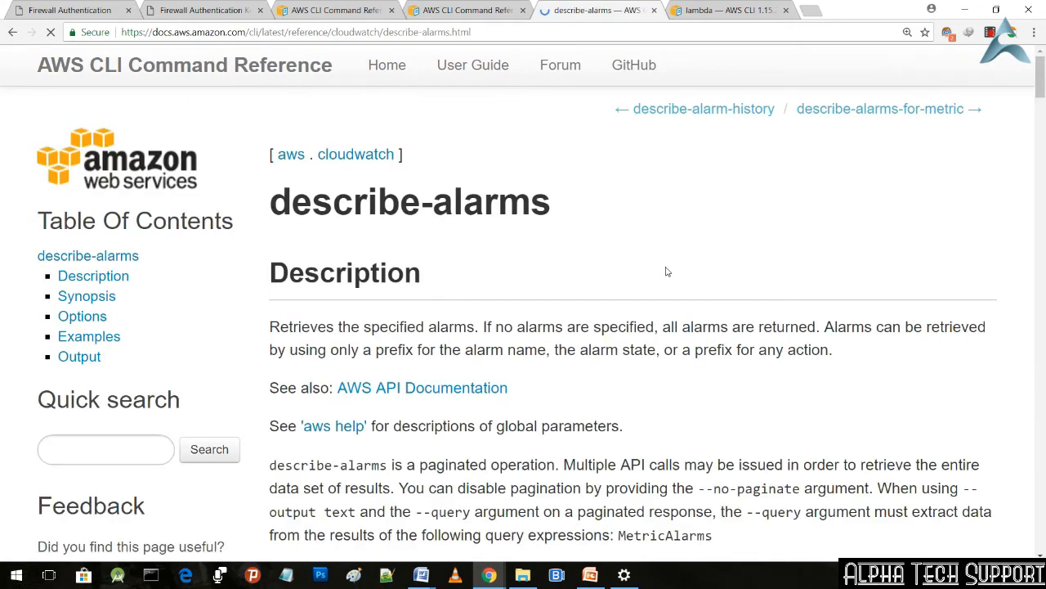
scroll(666, 271, down, 2)
scroll(666, 271, down, 4)
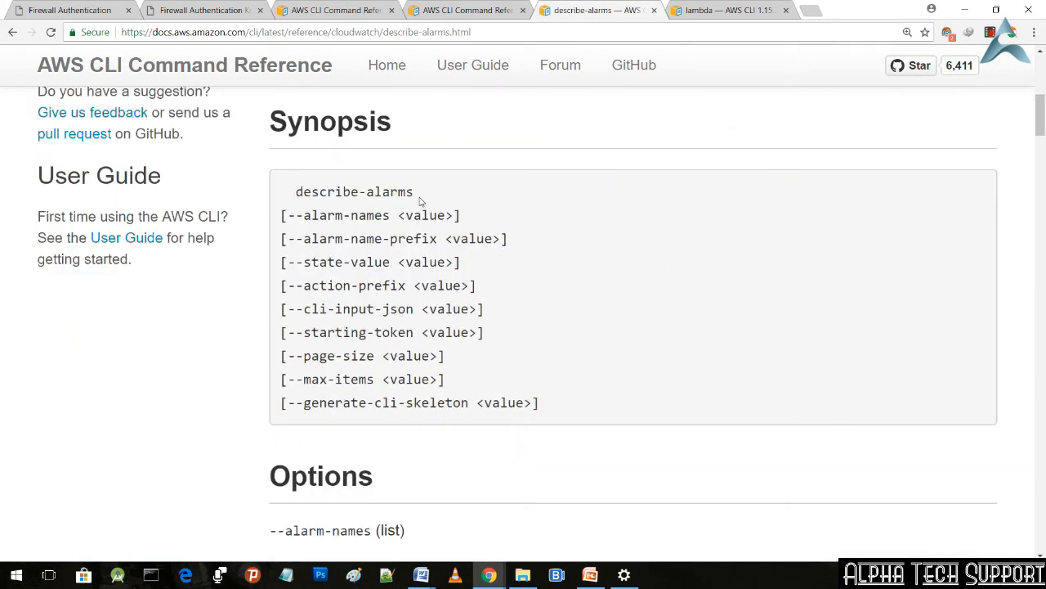
drag(413, 192, 279, 192)
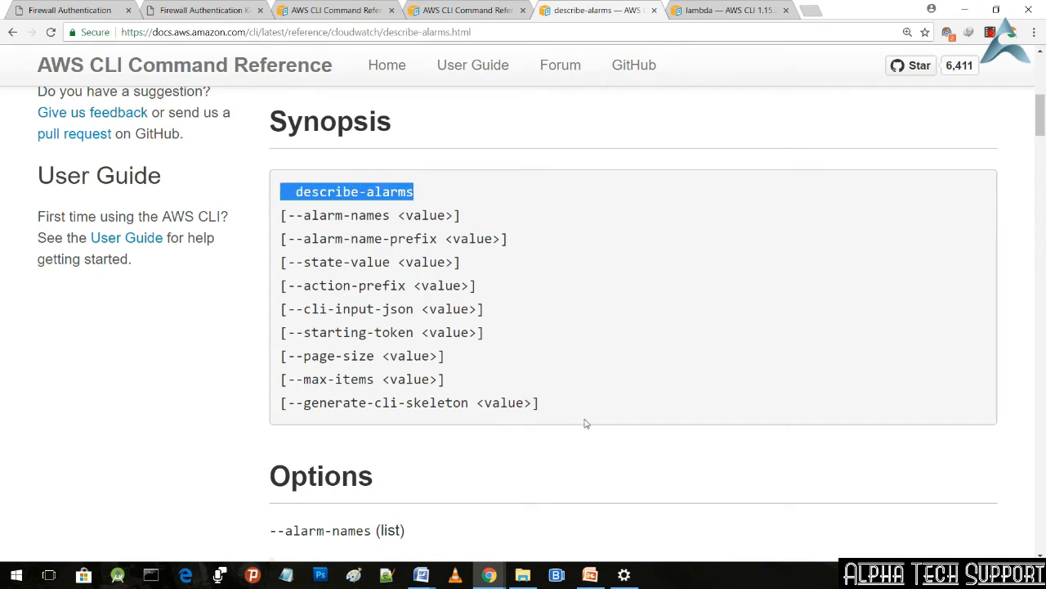
drag(542, 407, 281, 210)
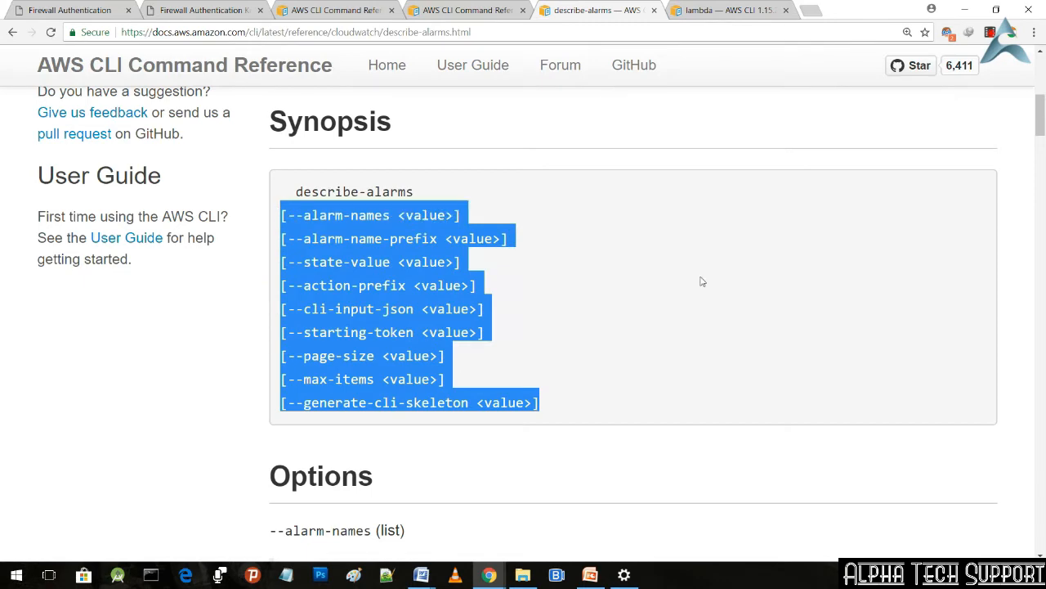
click(696, 301)
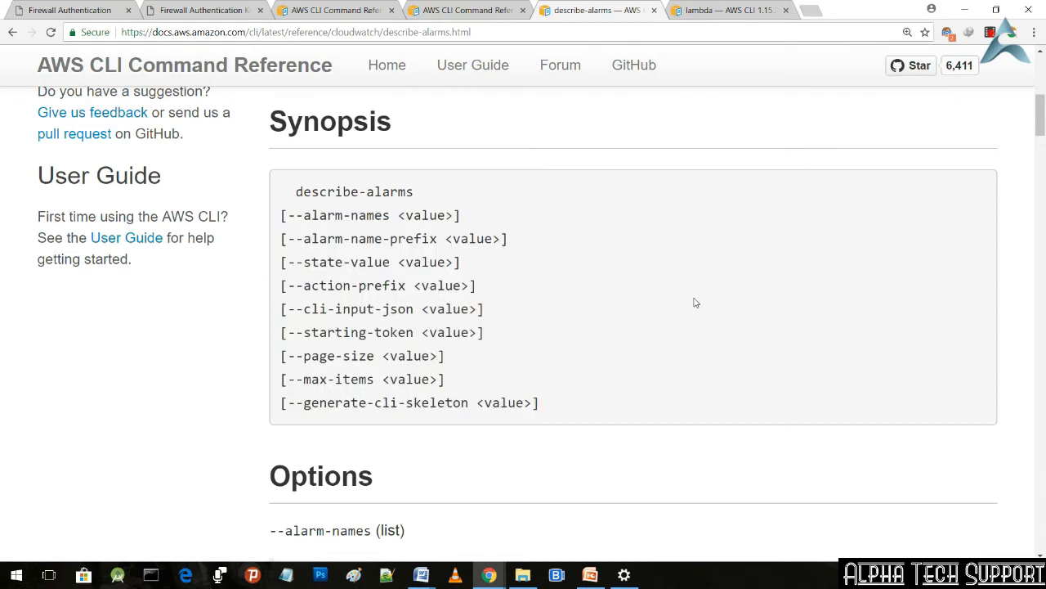
scroll(696, 303, down, 3)
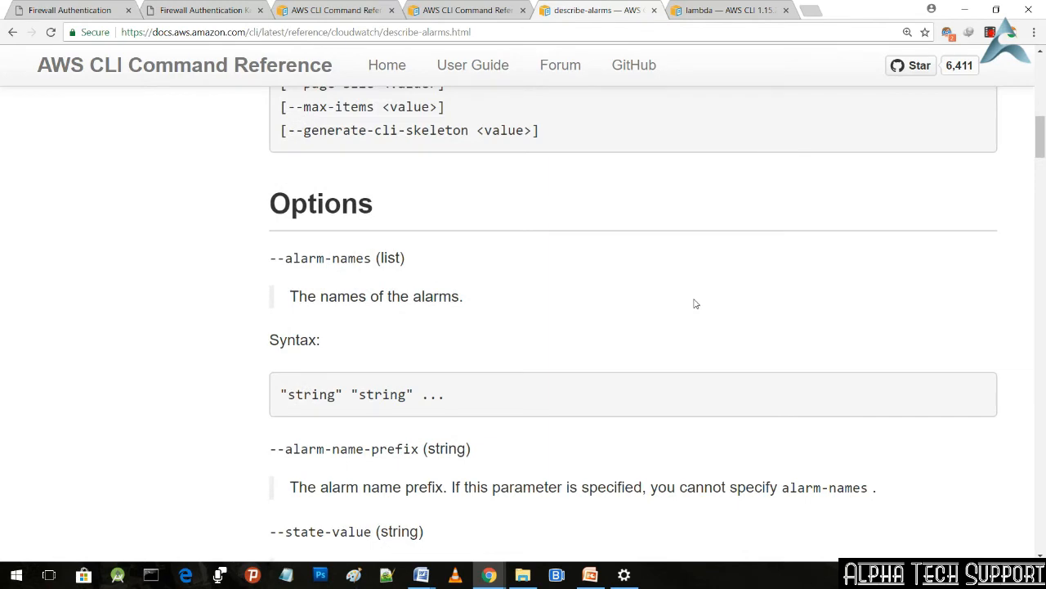
scroll(696, 303, down, 4)
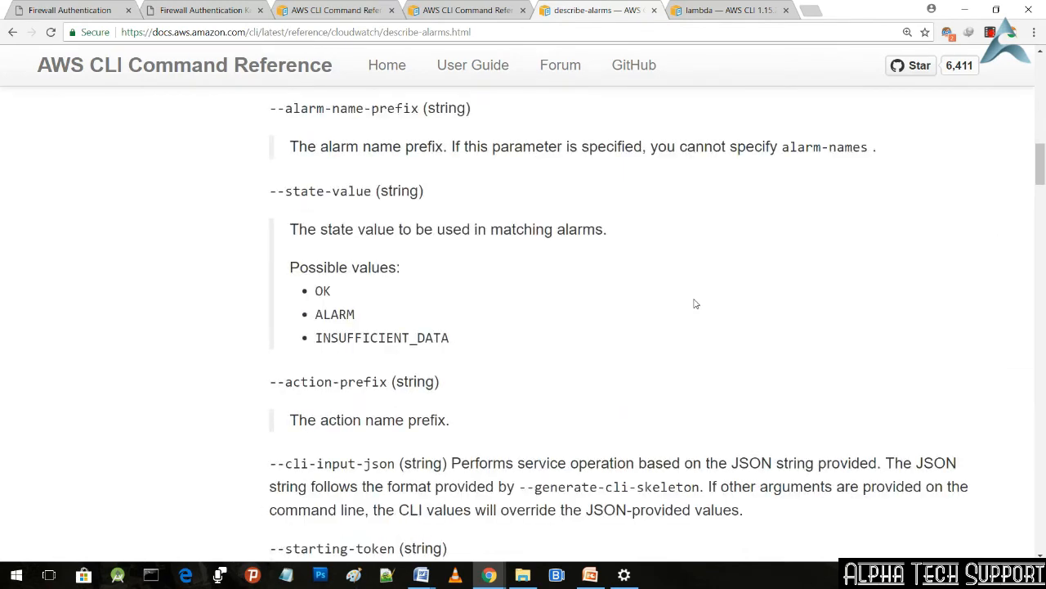
Step: Close the describe-alarms page and look through the available commands on the lambda reference page
click(654, 11)
scroll(582, 265, down, 3)
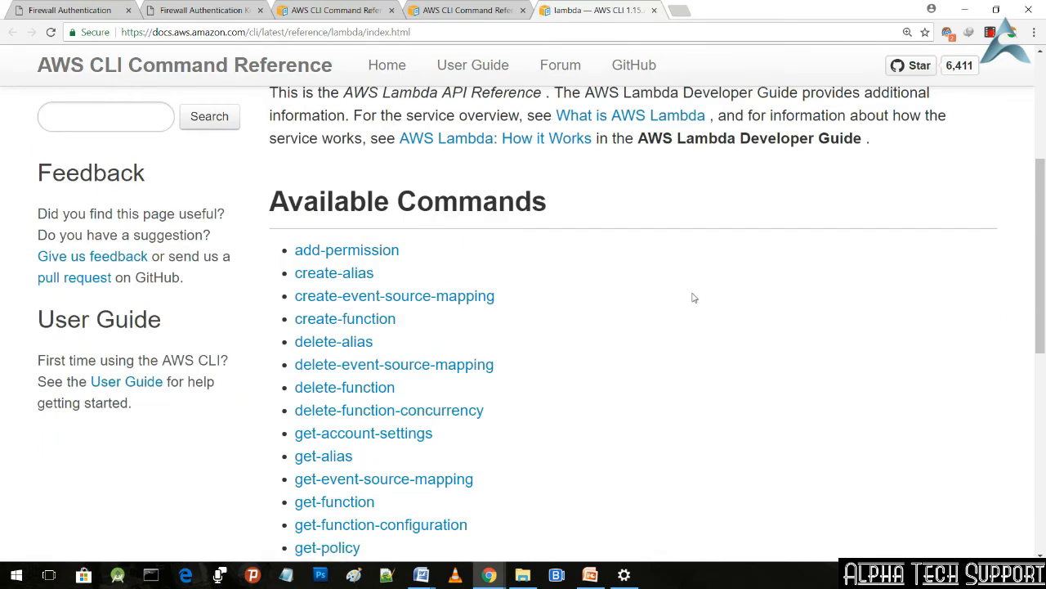
scroll(693, 298, down, 3)
scroll(693, 298, down, 4)
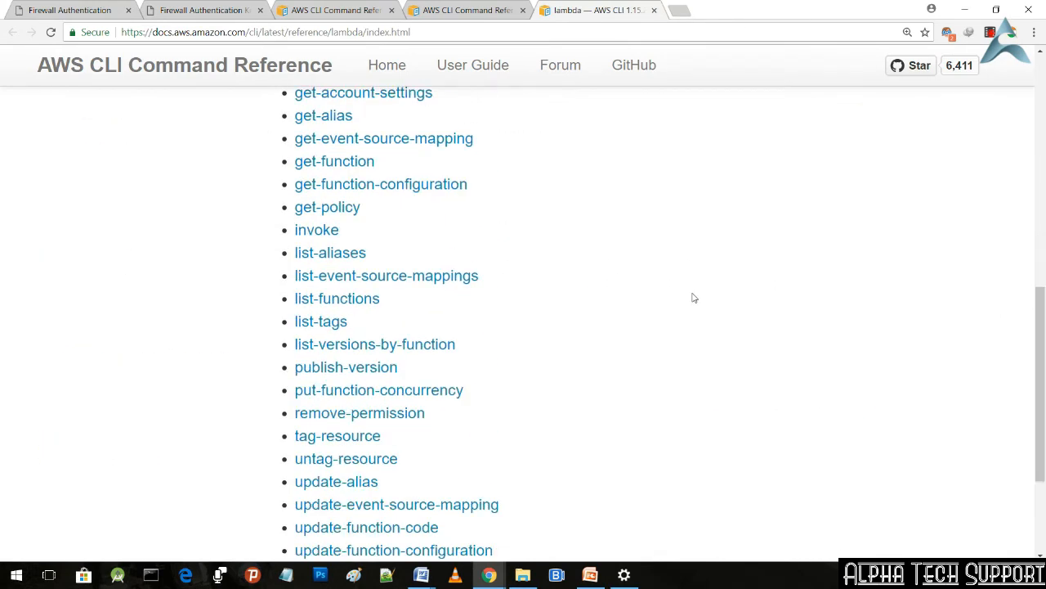
scroll(693, 298, up, 6)
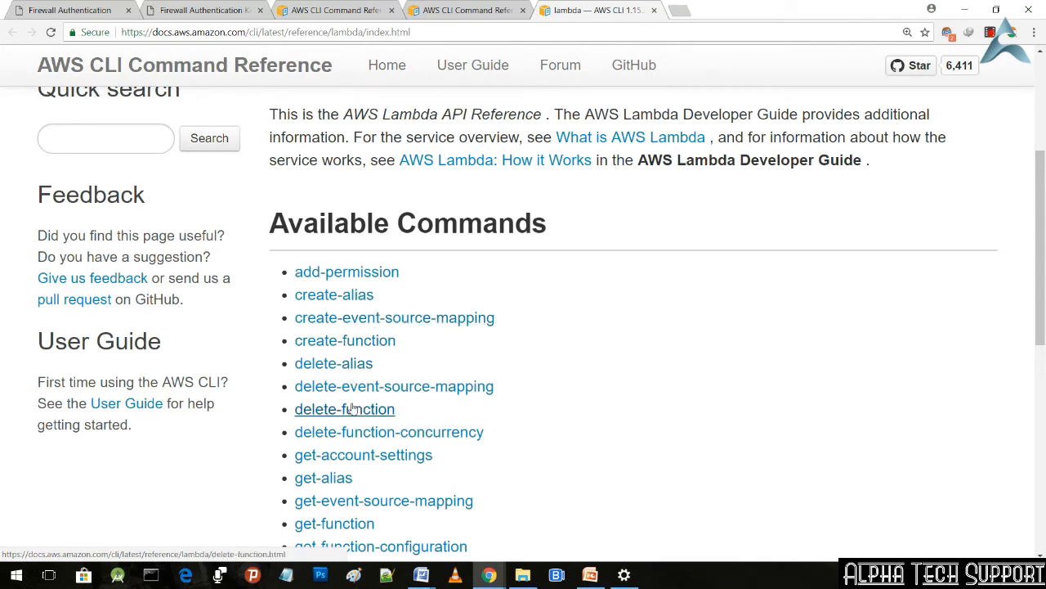
scroll(346, 411, down, 1)
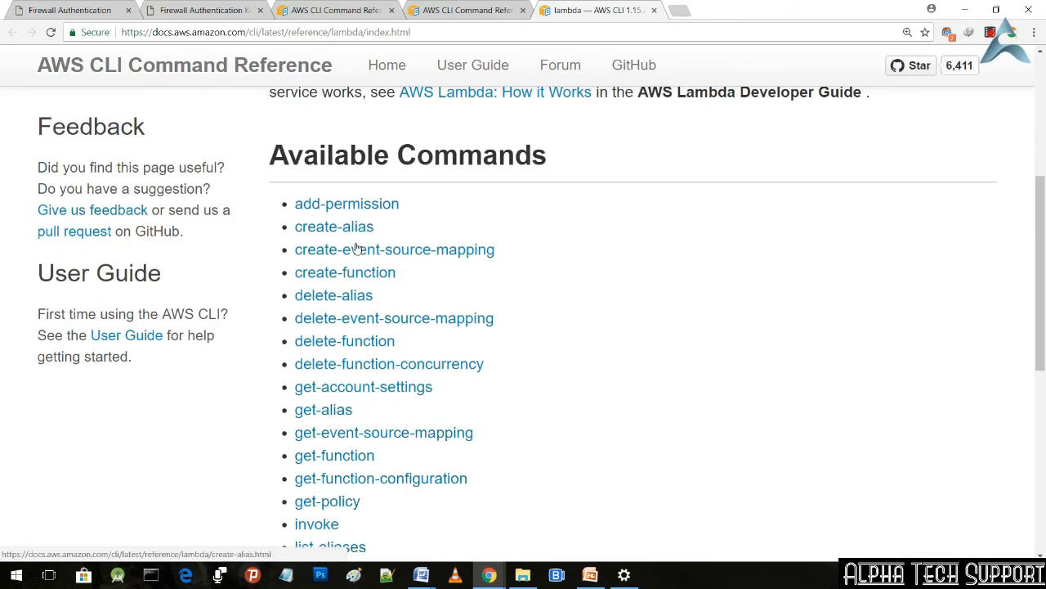
Step: Open the create-function command page and highlight the command name create-function in its synopsis
click(357, 279)
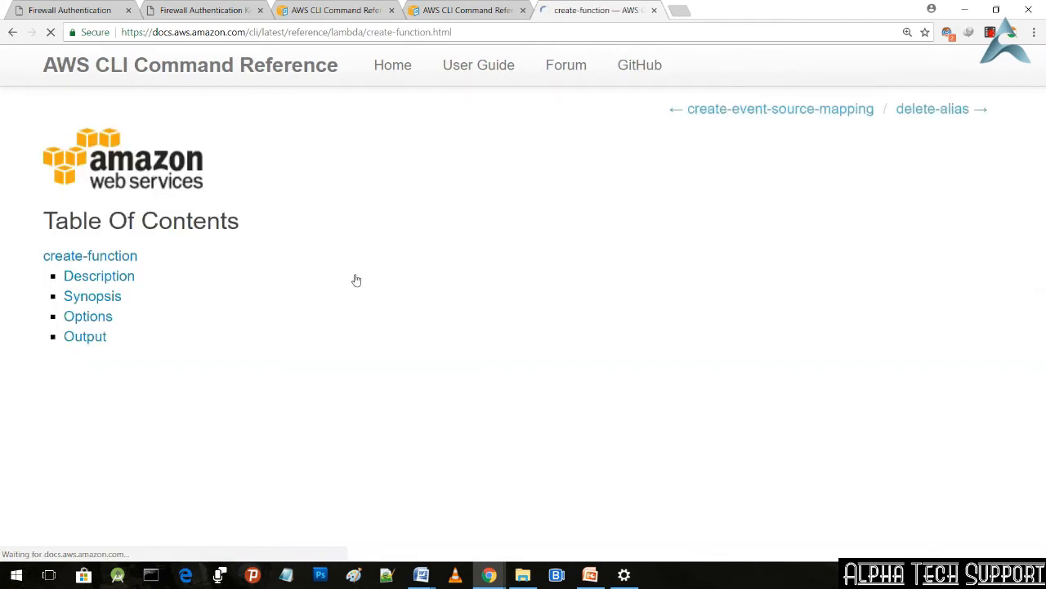
scroll(401, 259, down, 5)
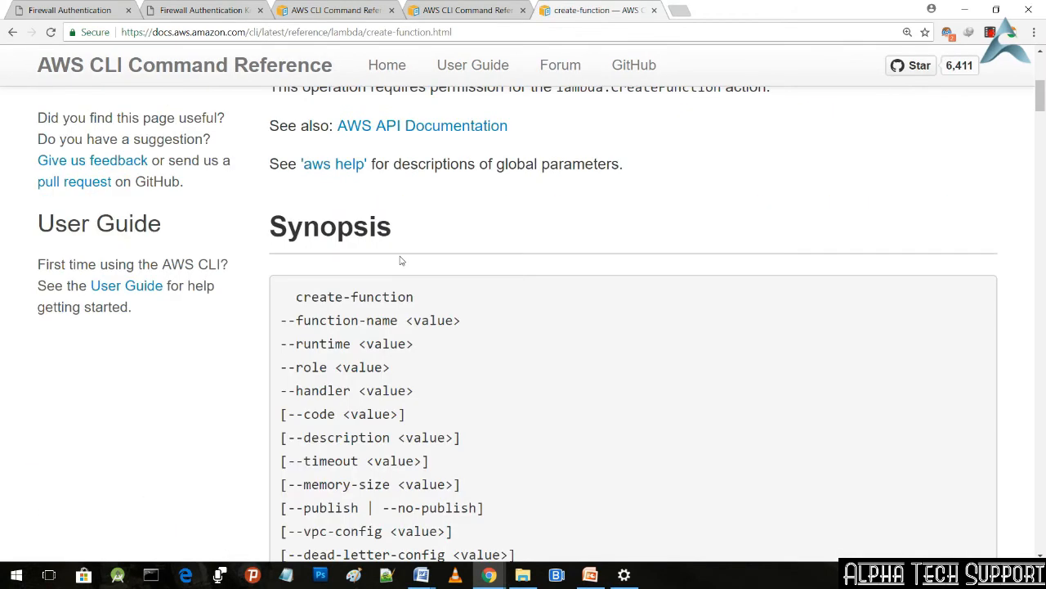
scroll(384, 310, down, 2)
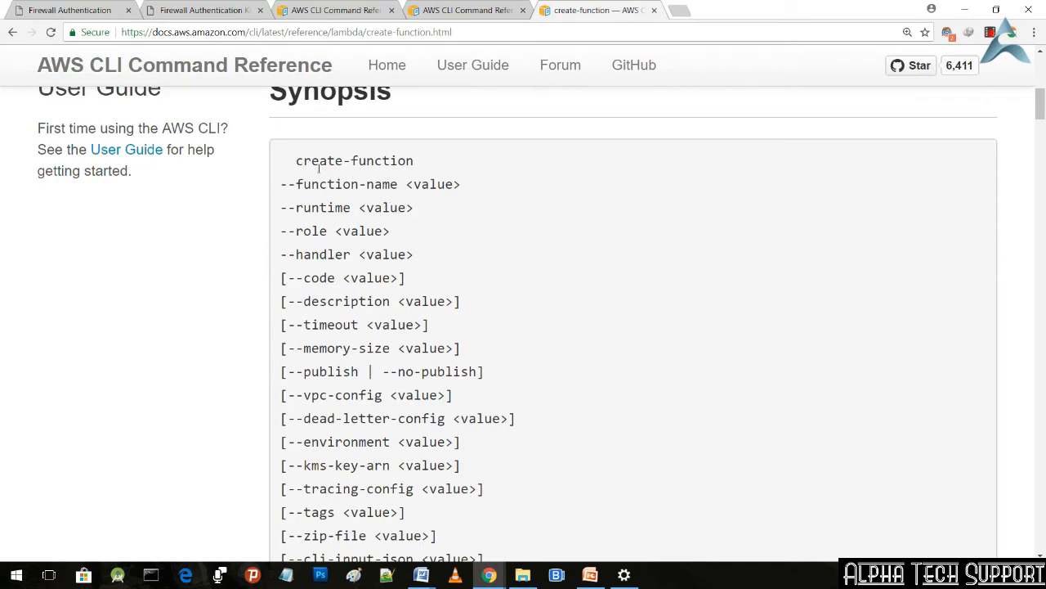
drag(295, 161, 420, 165)
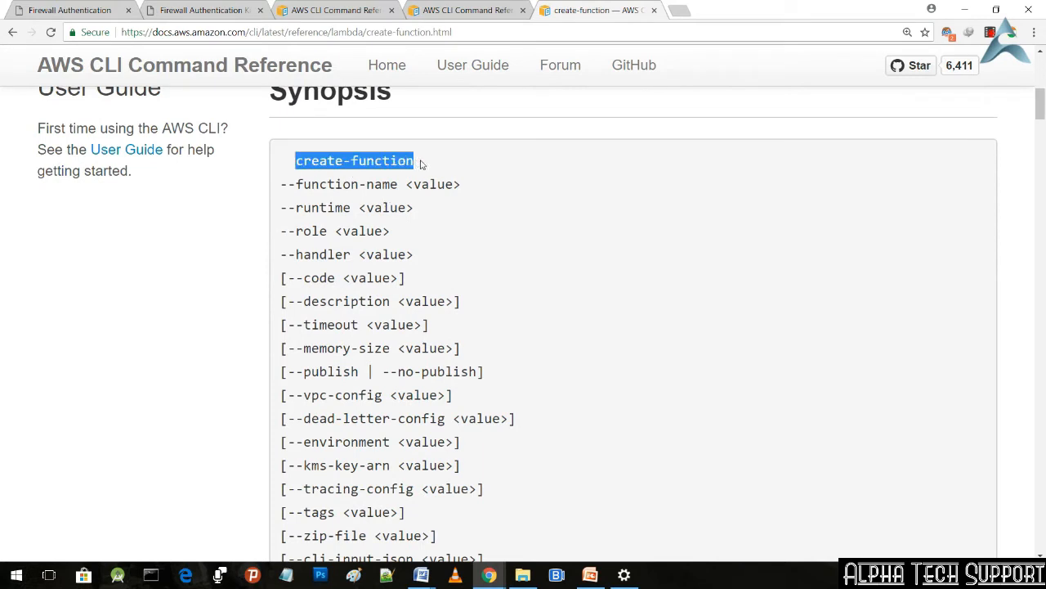
Step: Highlight the function-name, runtime, role and handler parameters and their values in the create-function synopsis
drag(297, 186, 466, 191)
click(421, 211)
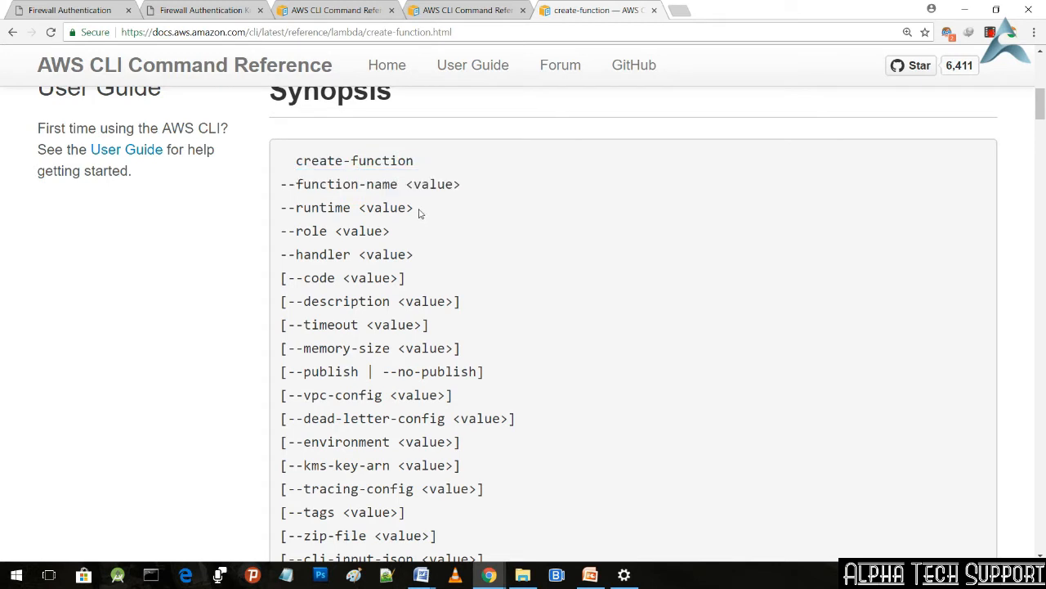
drag(399, 184, 295, 178)
drag(413, 184, 461, 183)
drag(297, 208, 416, 209)
drag(296, 231, 382, 235)
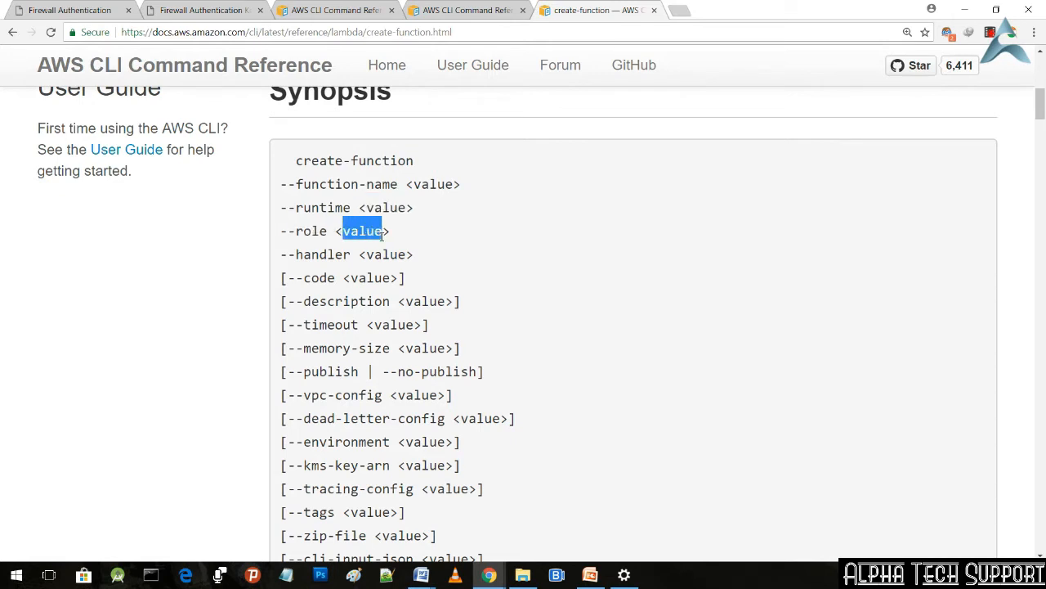
drag(295, 255, 411, 257)
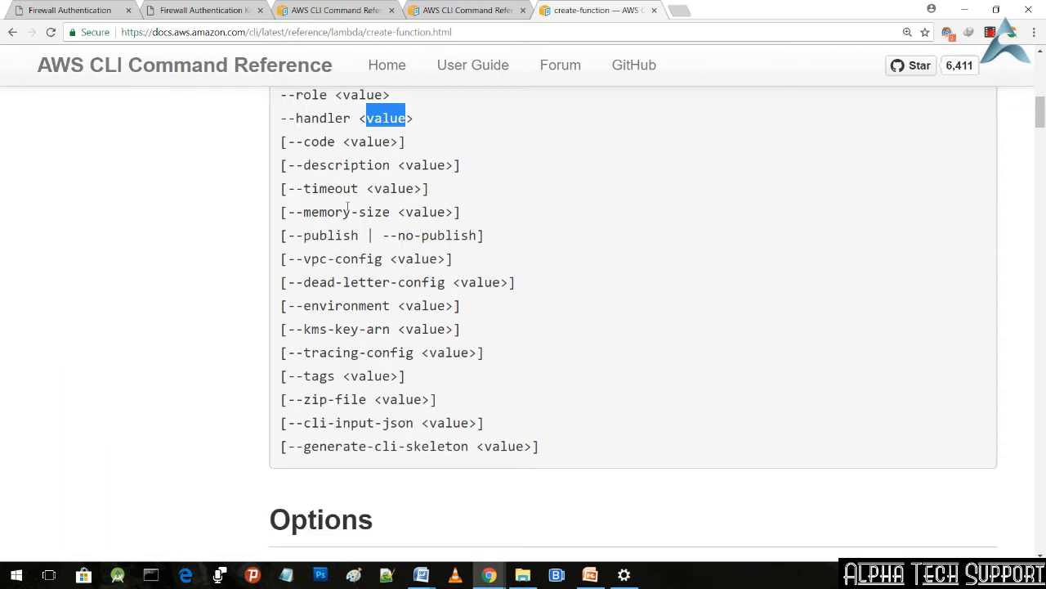
Step: Look through the remaining create-function parameters and the option descriptions from function name to memory size, and return to the synopsis
scroll(551, 414, down, 2)
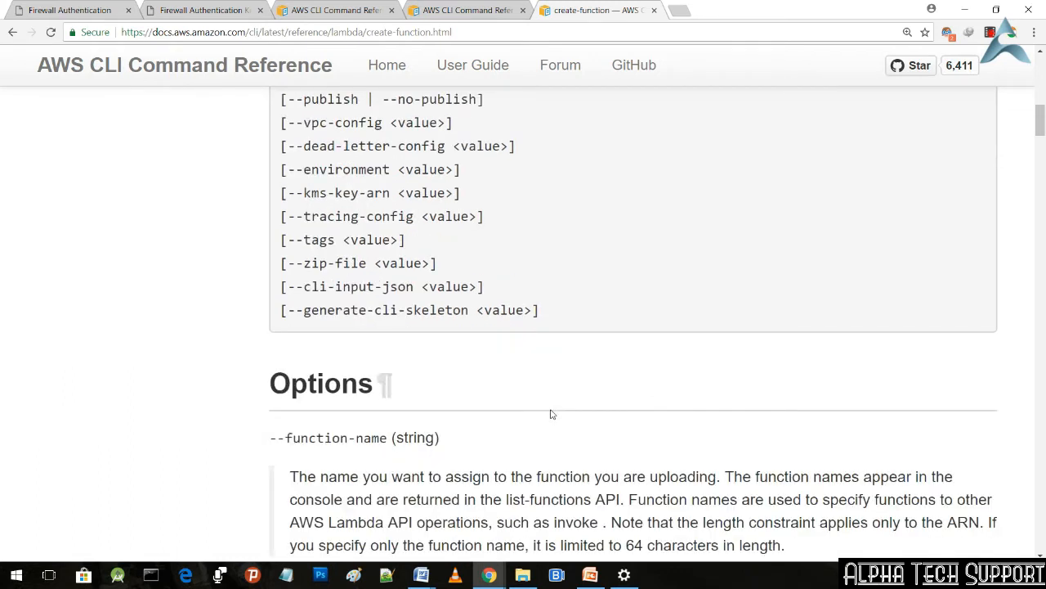
scroll(552, 414, down, 4)
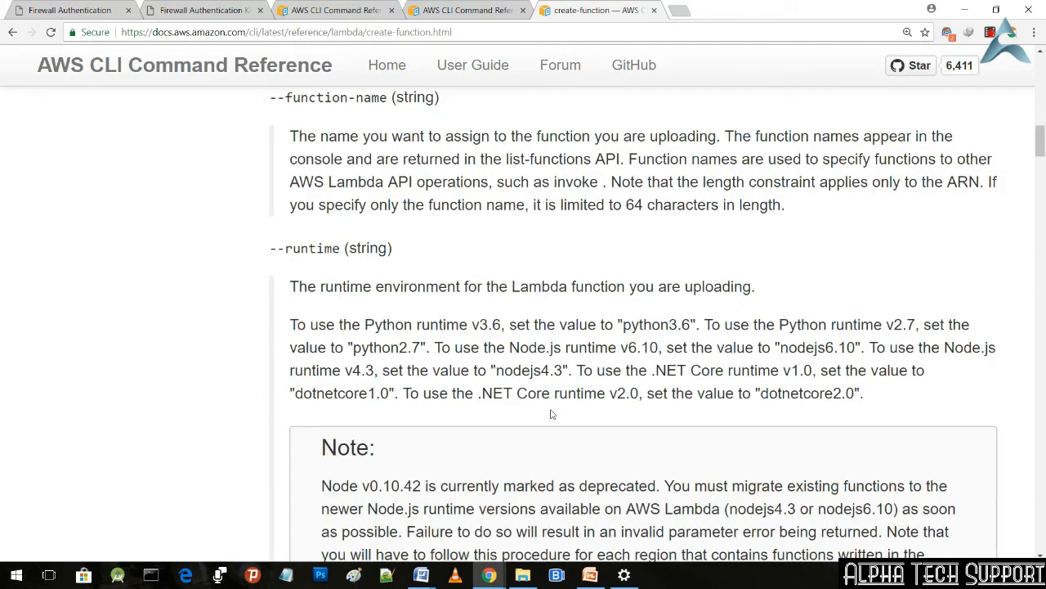
scroll(552, 415, down, 7)
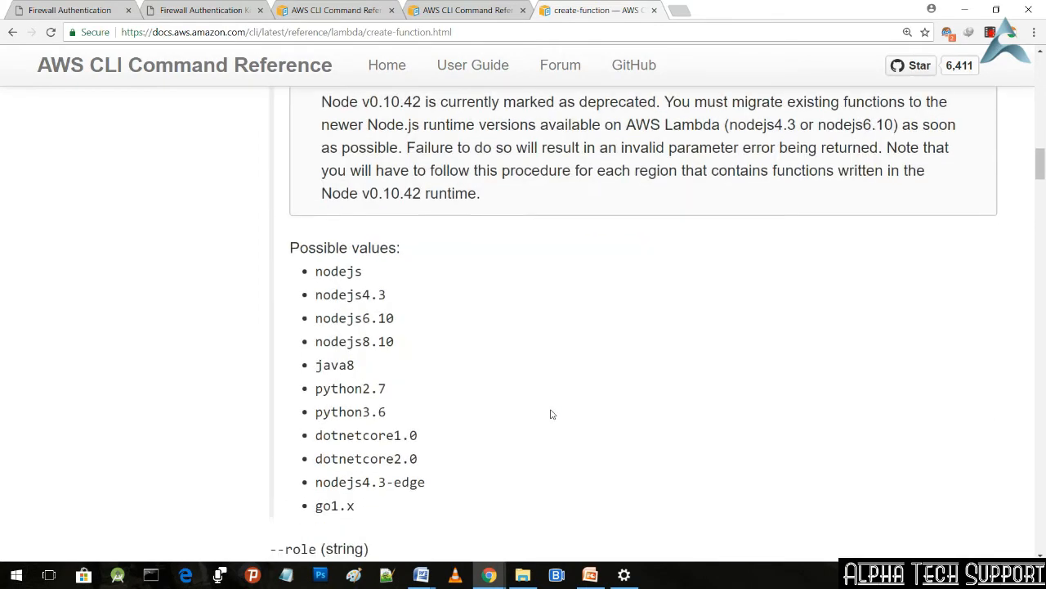
scroll(551, 414, down, 10)
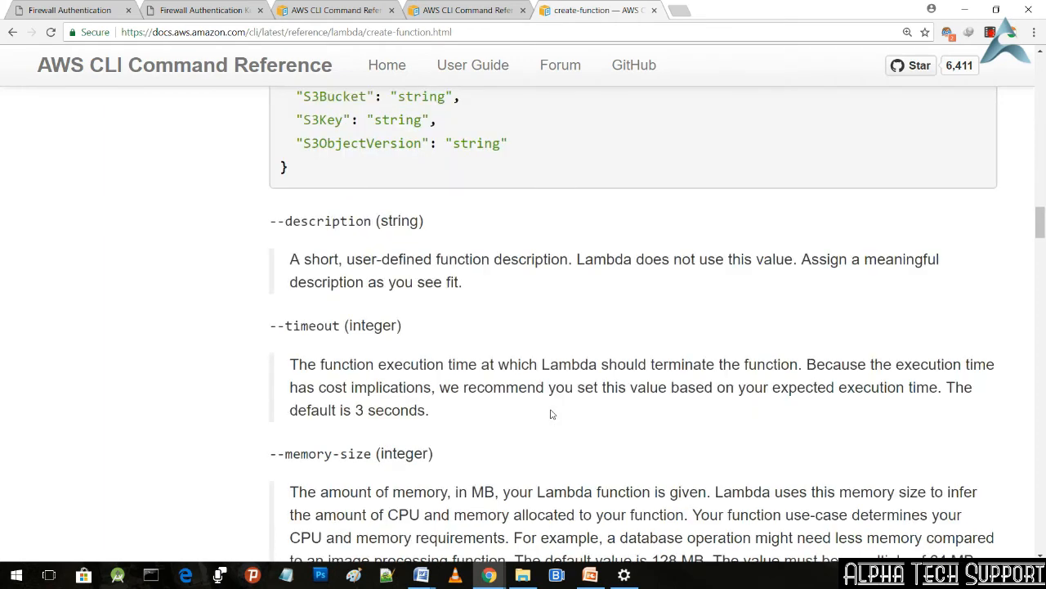
scroll(552, 415, up, 15)
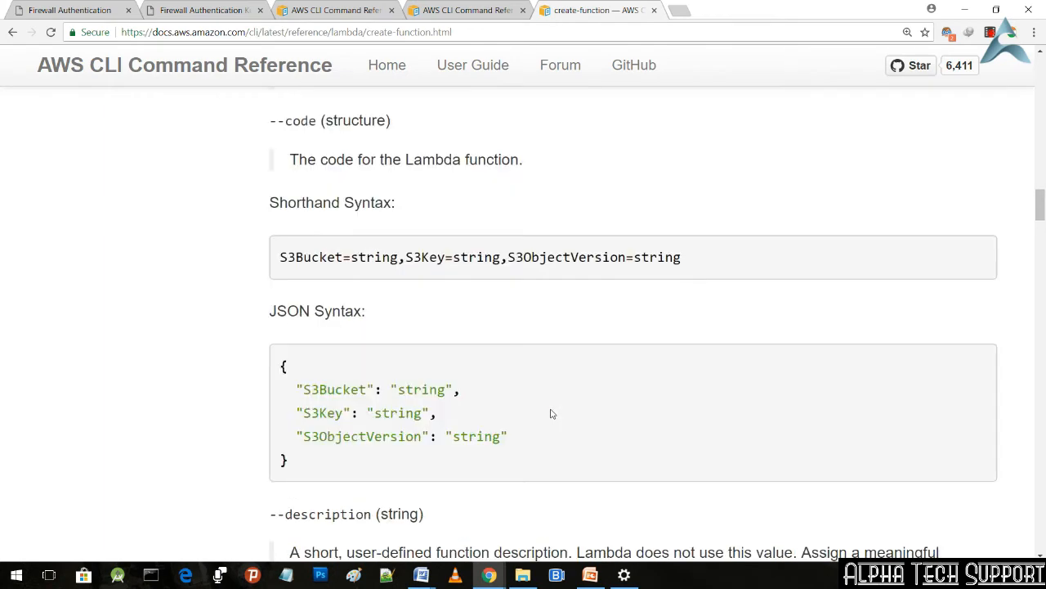
scroll(552, 414, up, 9)
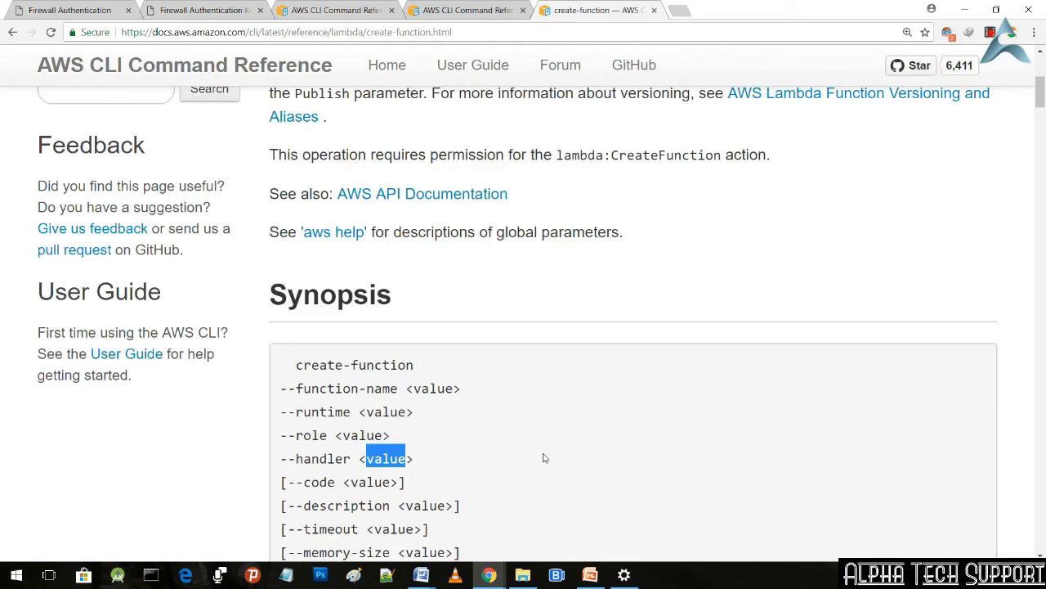
Step: Switch to the AWS Lambda (more commands) presentation in PowerPoint and start the slide show from the current create-function slide
click(590, 575)
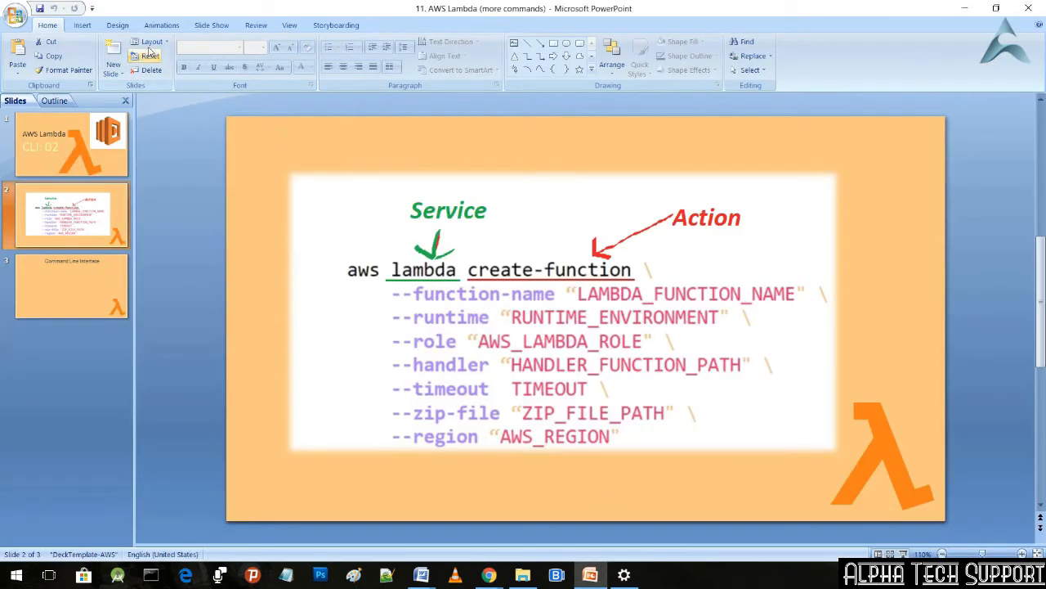
click(211, 27)
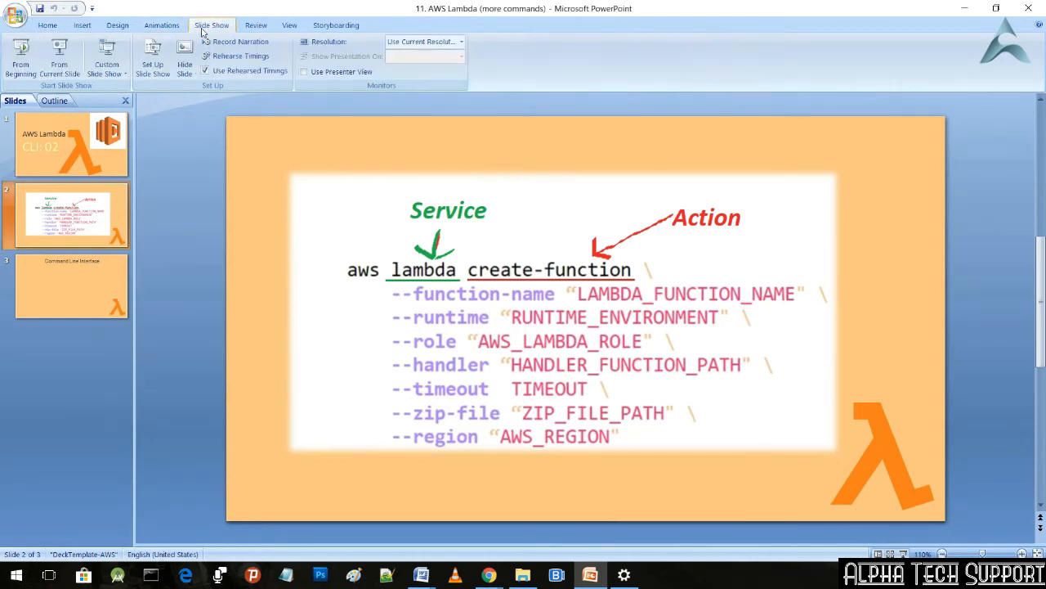
click(58, 64)
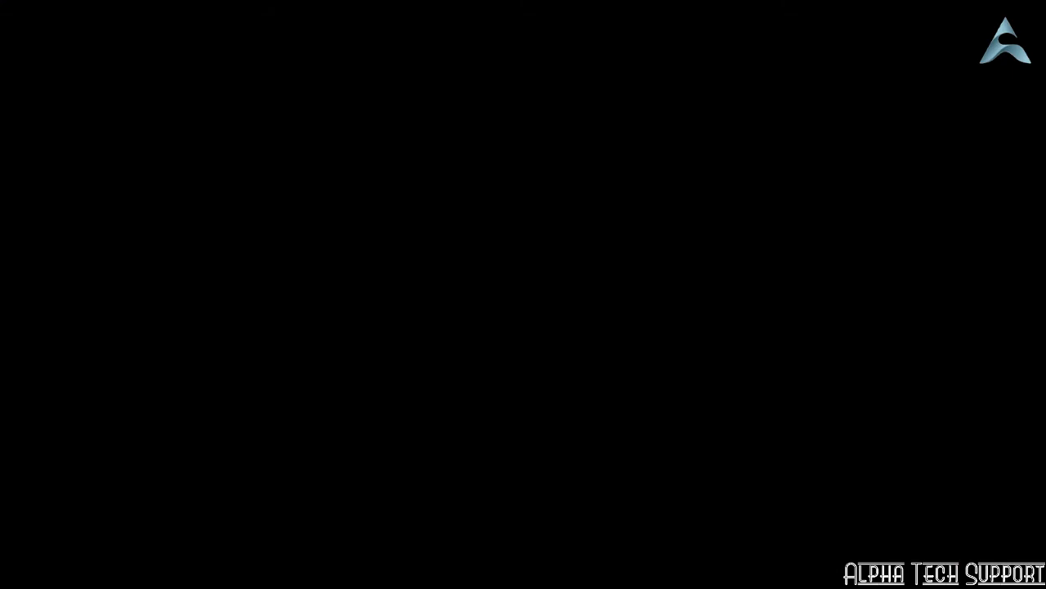
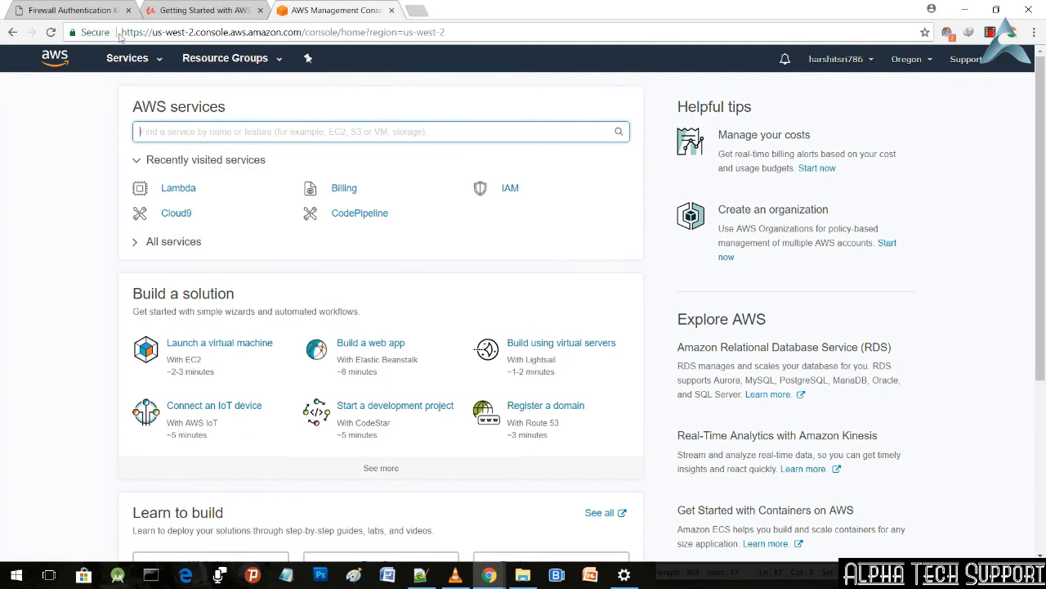
Step: Open the Lambda service from the console home and start creating a new function
click(160, 62)
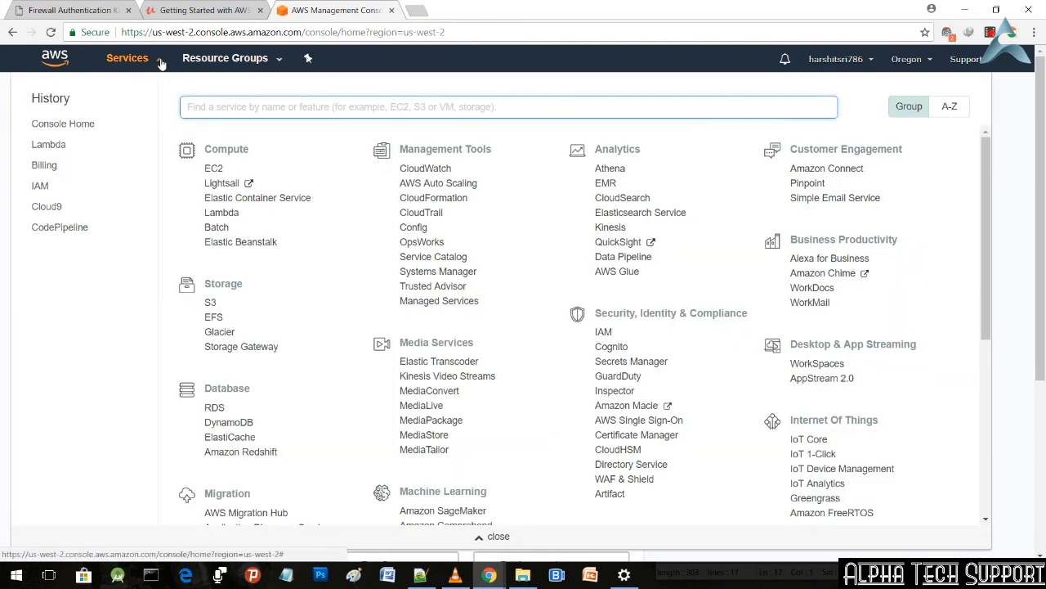
click(229, 217)
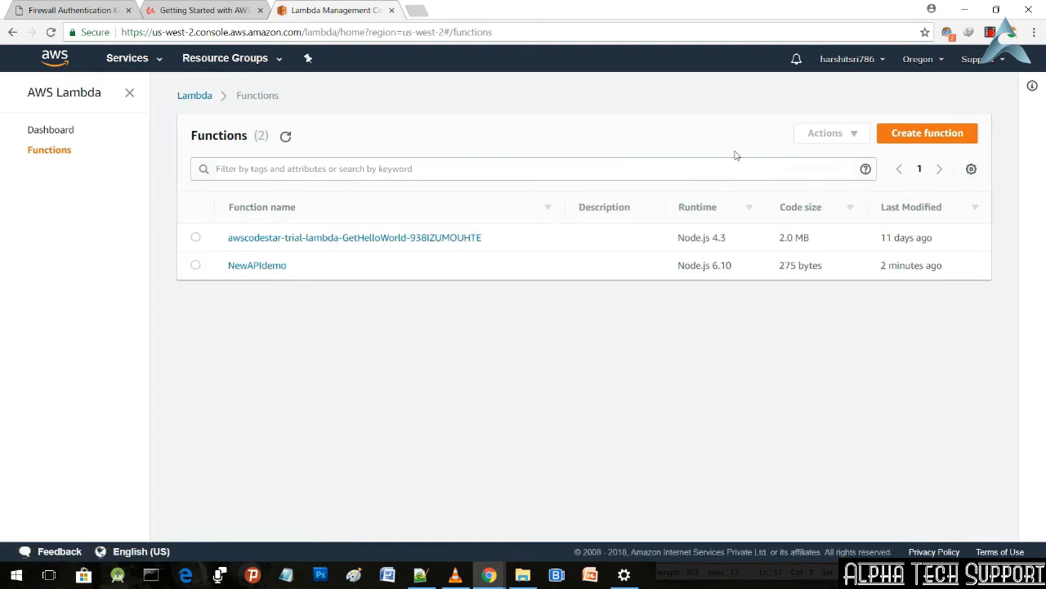
click(925, 137)
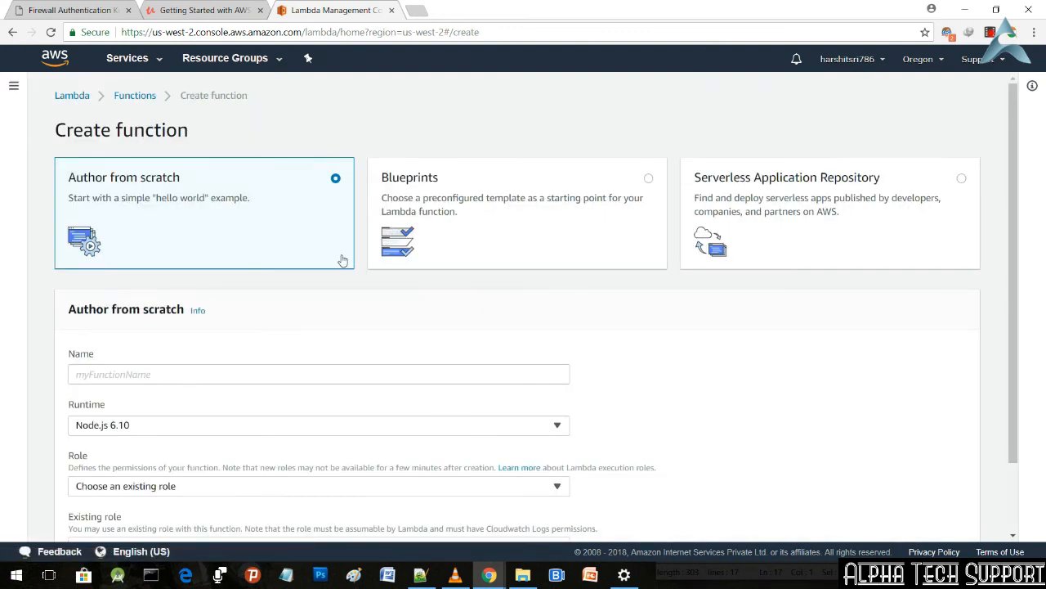
scroll(348, 256, down, 2)
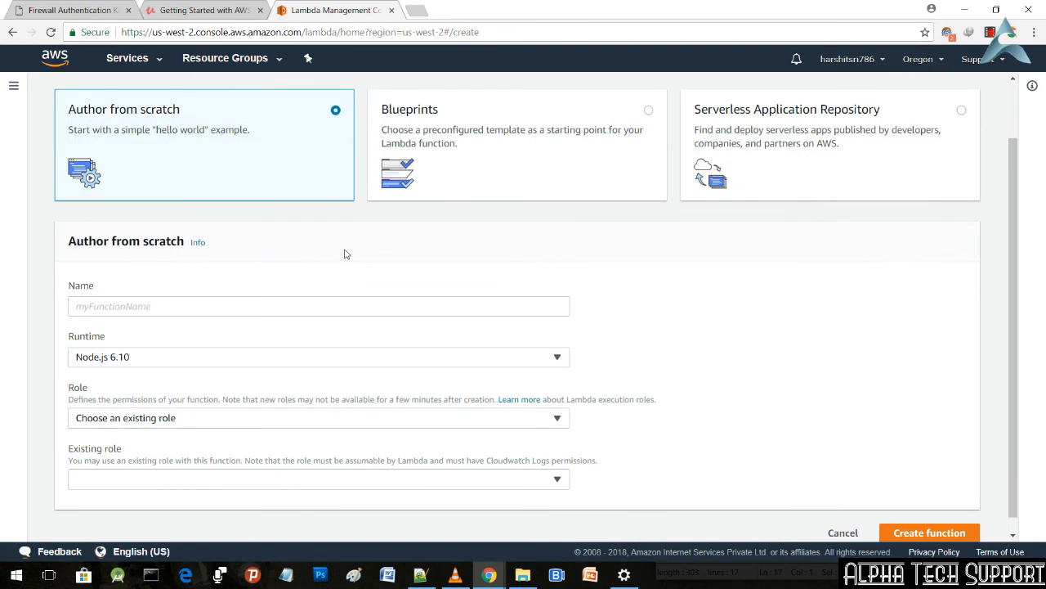
Step: Switch the new function's starting point to Blueprints and look through the preconfigured templates
click(477, 159)
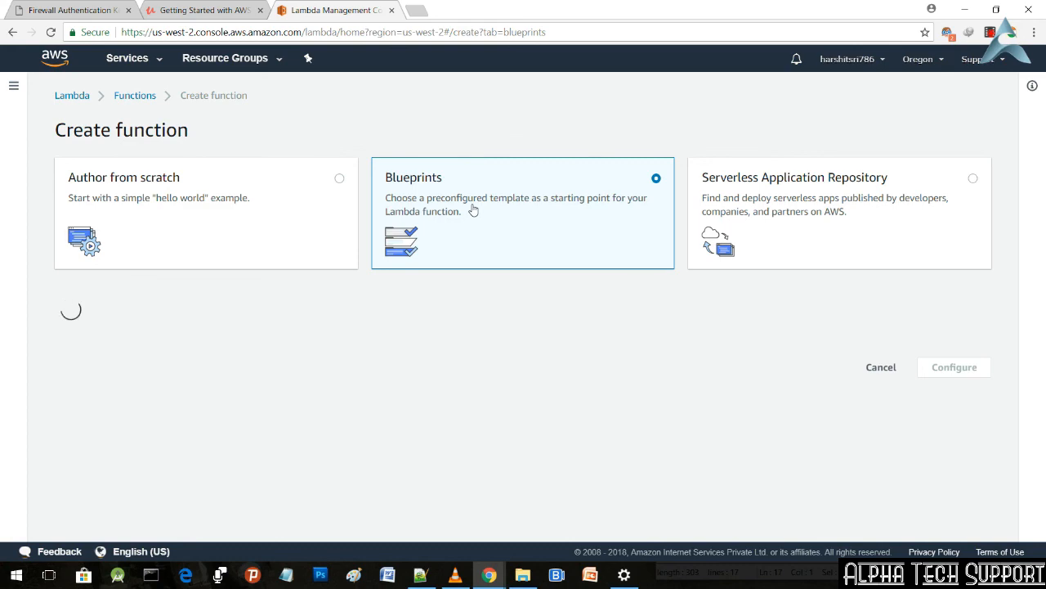
scroll(472, 208, down, 1)
scroll(472, 208, down, 2)
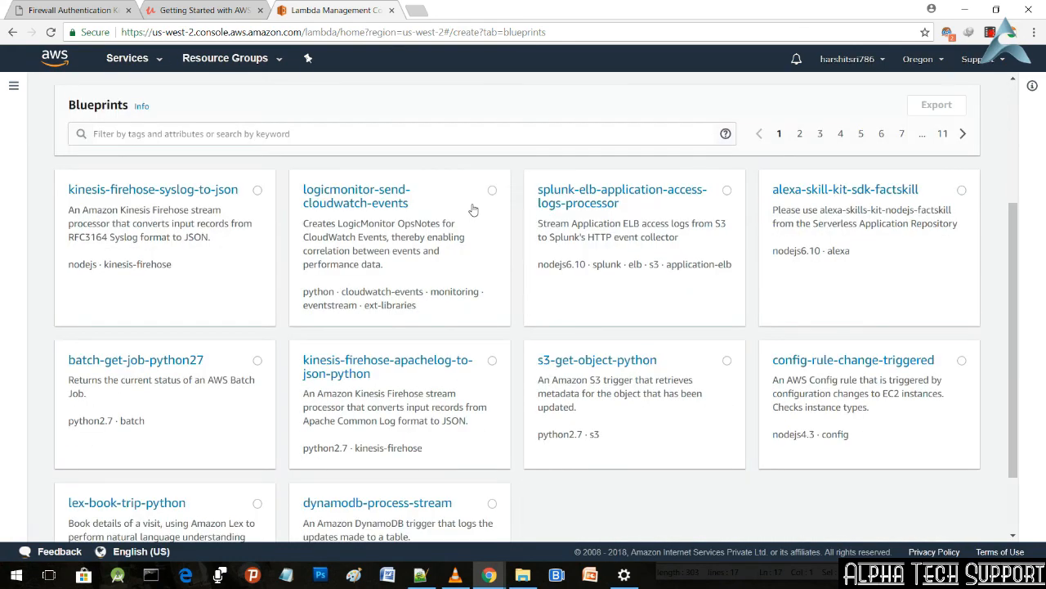
scroll(472, 208, down, 1)
scroll(472, 205, up, 4)
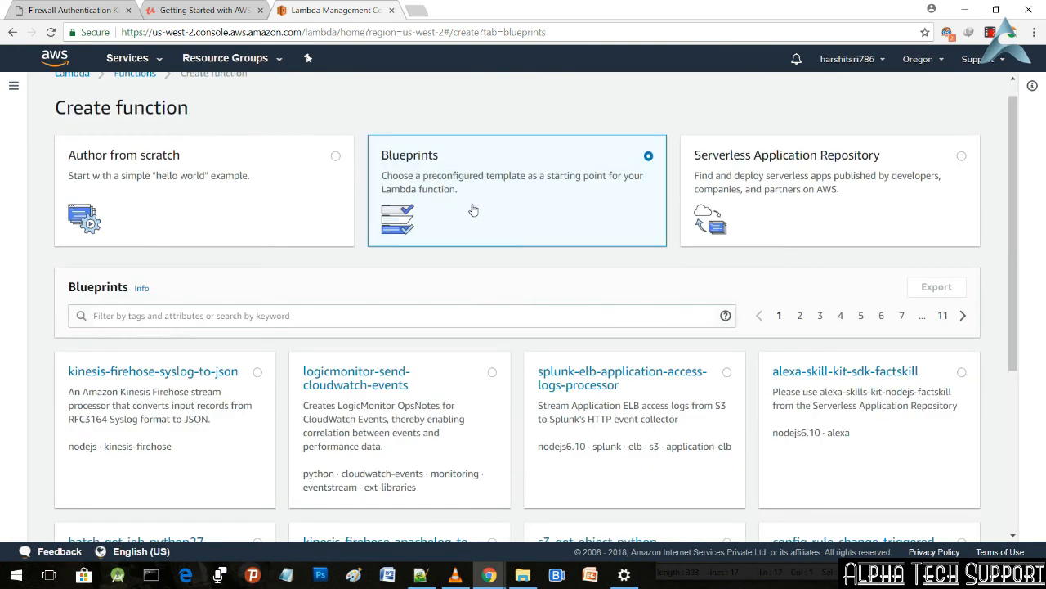
Step: Choose to author the function from scratch and name it My-simple-lambda-demo123
click(243, 180)
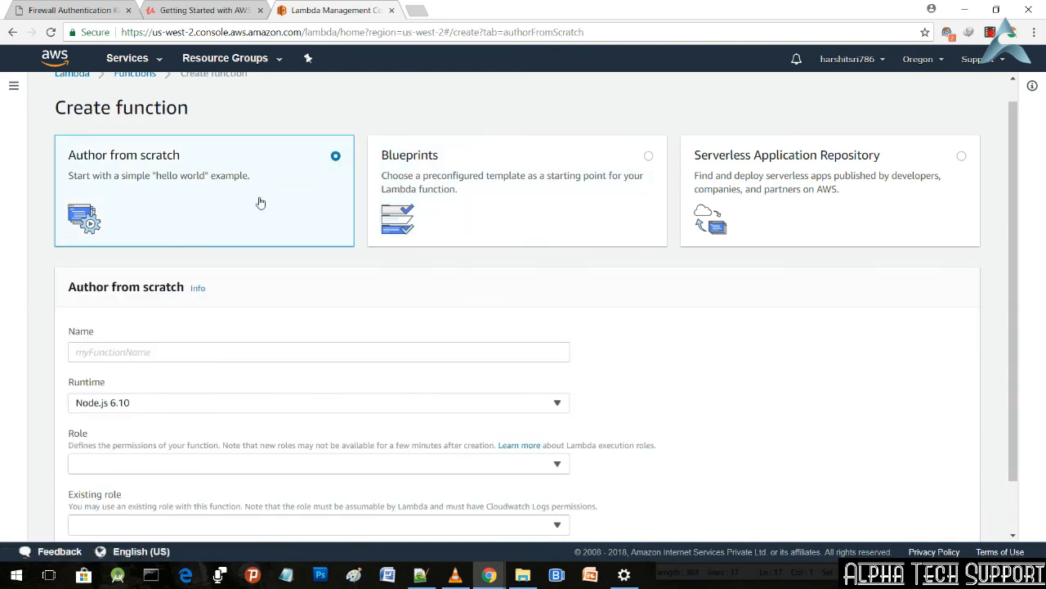
scroll(258, 204, down, 1)
scroll(262, 245, down, 1)
click(263, 284)
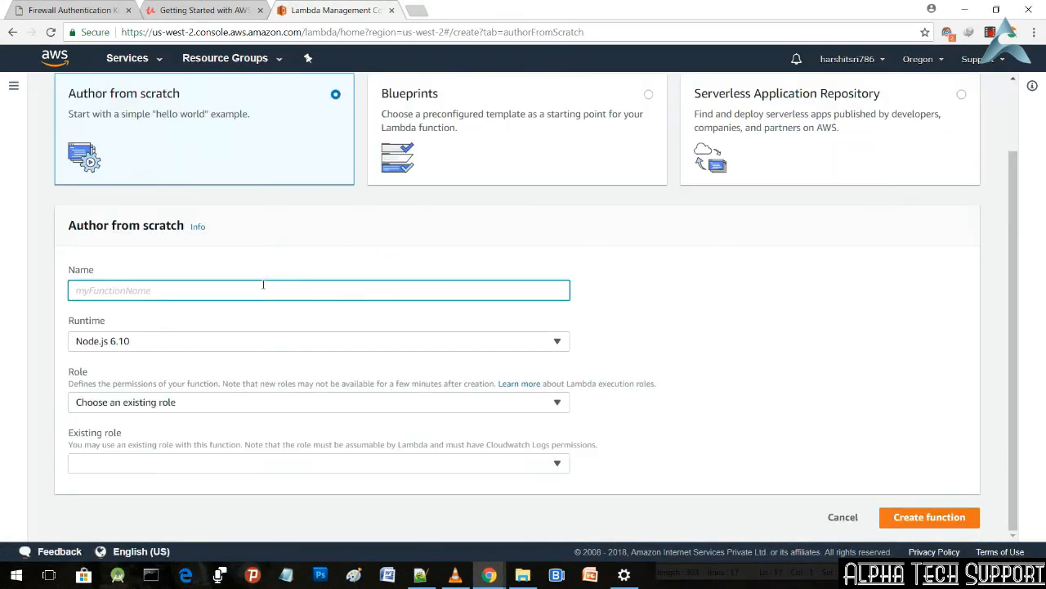
text(My)
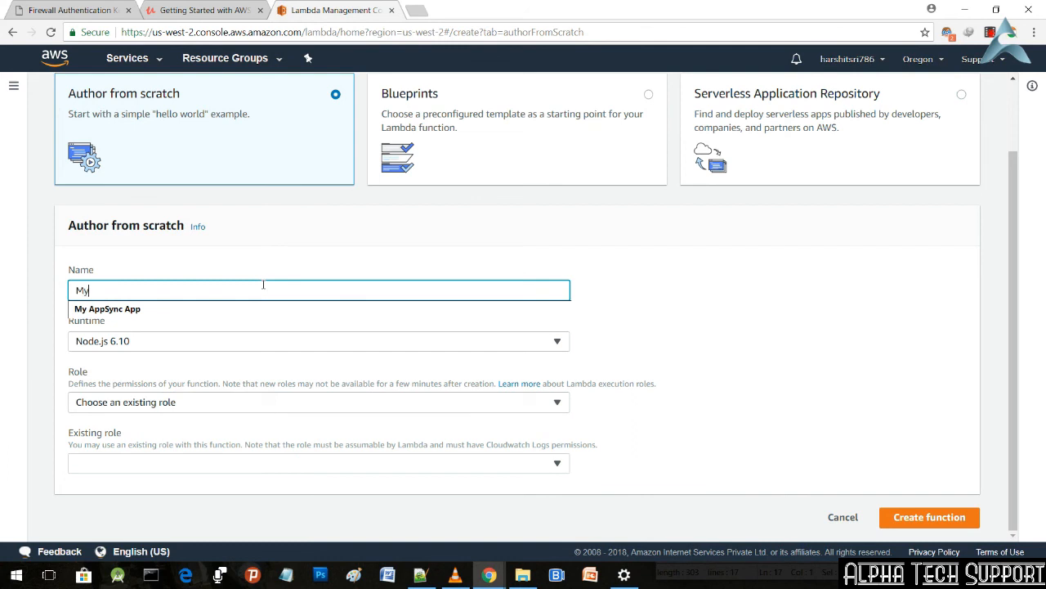
text(-sim)
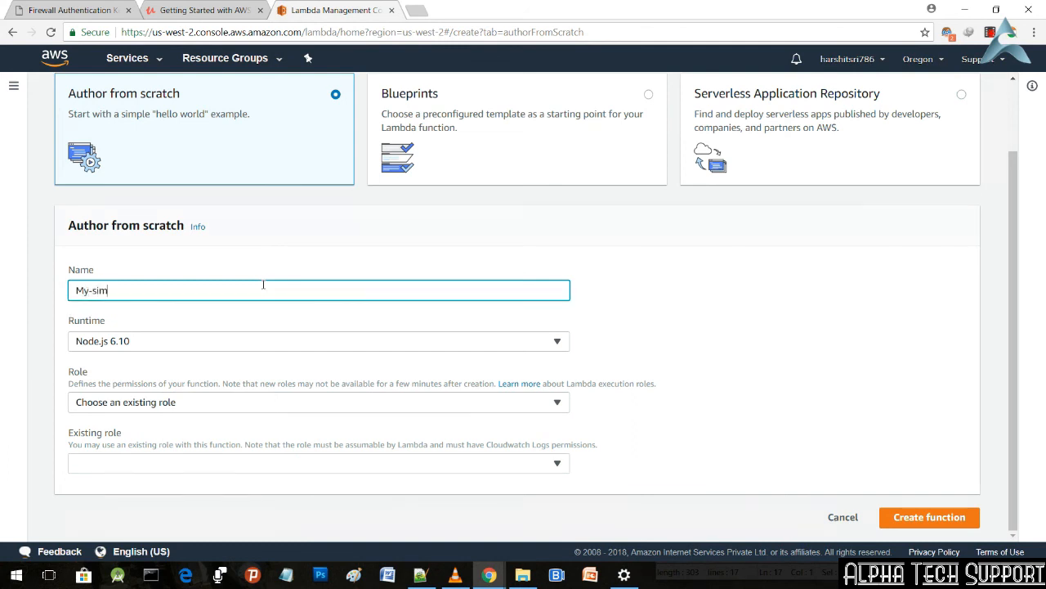
text(ple-lambda-demo123)
Step: Set the function's role to Create new role from template(s) and name the new role anything-12345
click(252, 407)
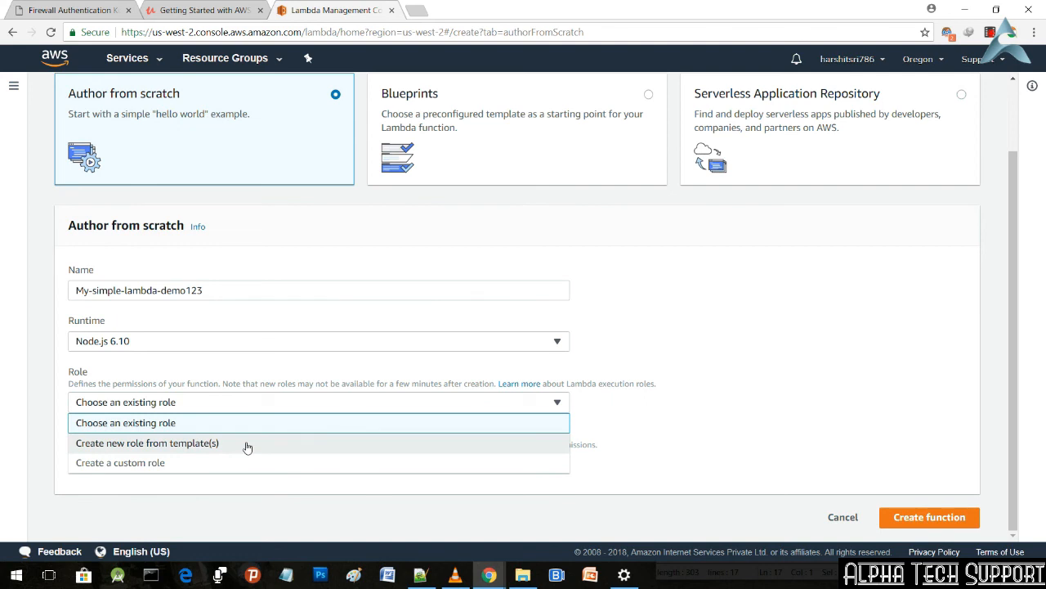
click(248, 445)
scroll(229, 446, down, 1)
click(239, 417)
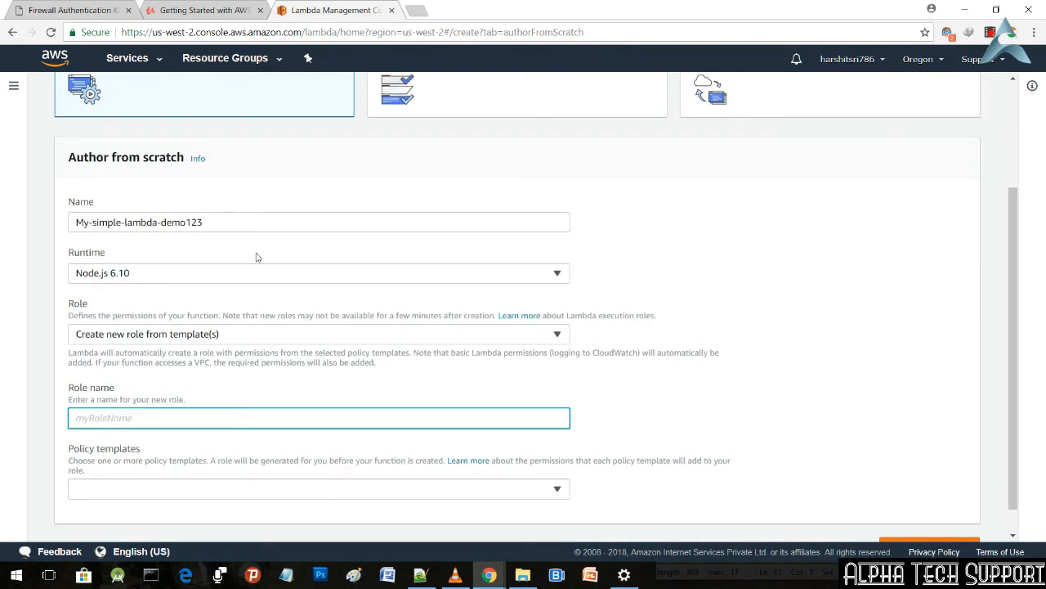
text(any)
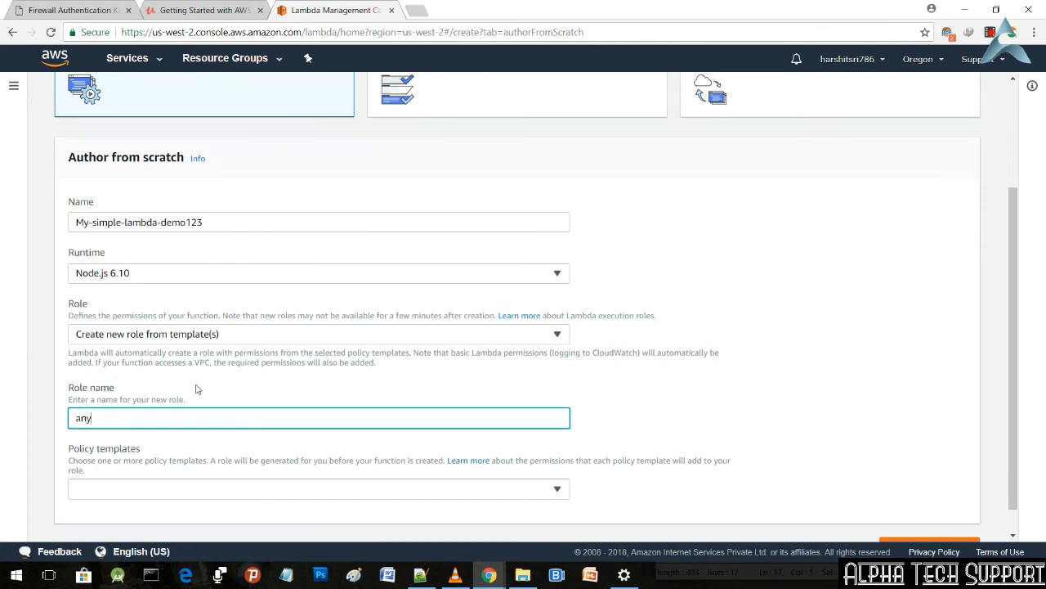
text(thing-12345)
Step: Search the policy templates and add Simple Microservice permissions to the new role
click(242, 490)
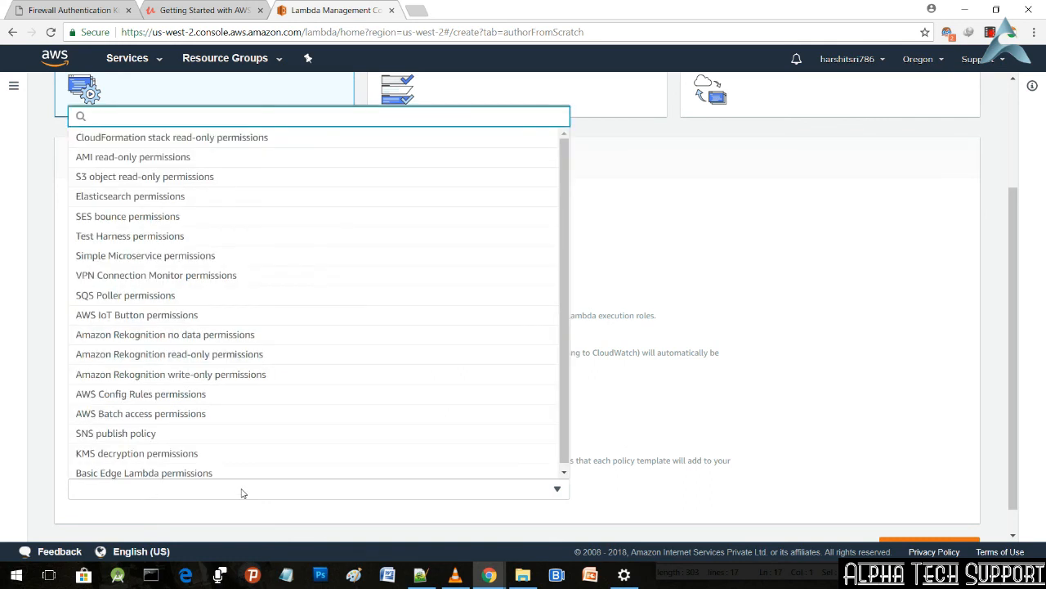
text(basic)
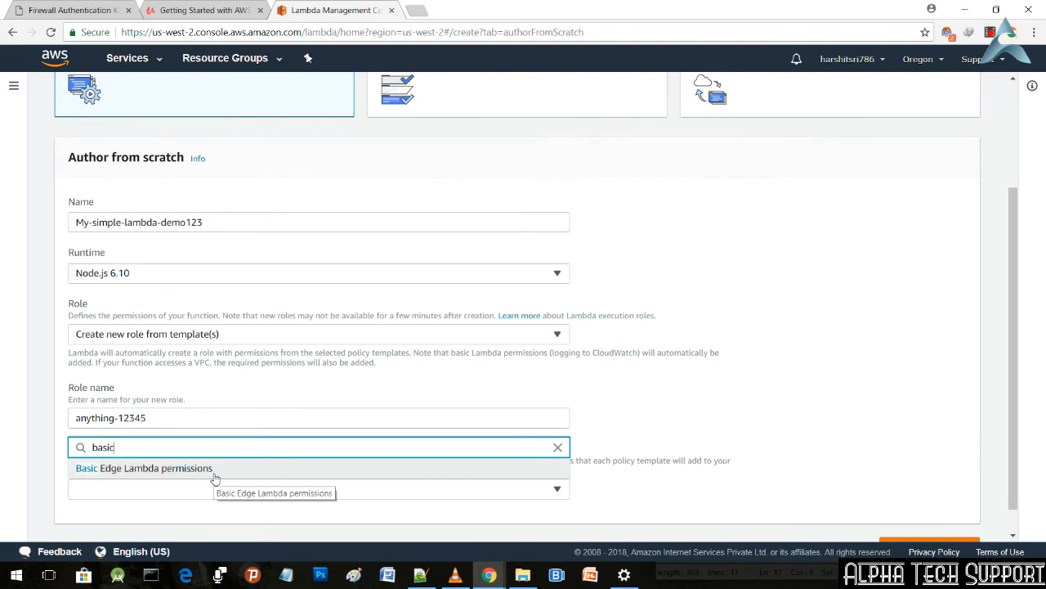
key(BackSpace)
key(BackSpace)
key(BackSpace)
key(BackSpace)
key(BackSpace)
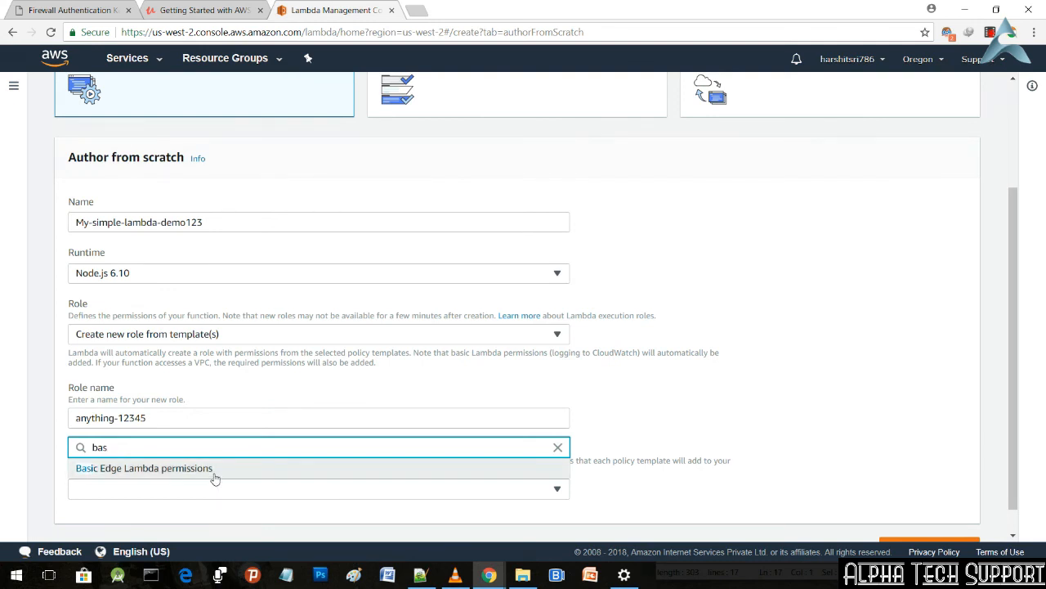
text(simpl)
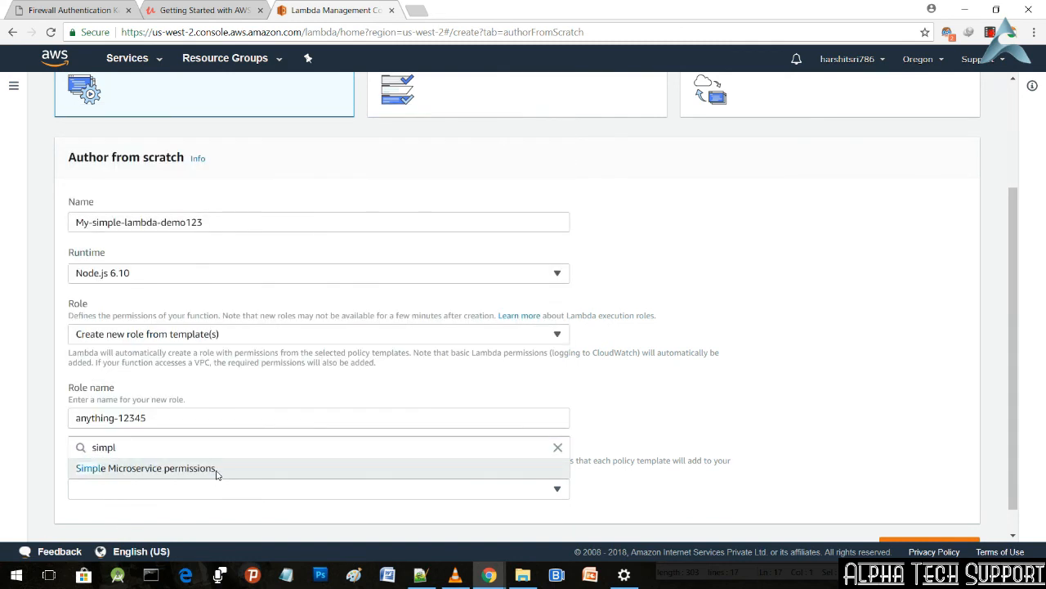
click(216, 473)
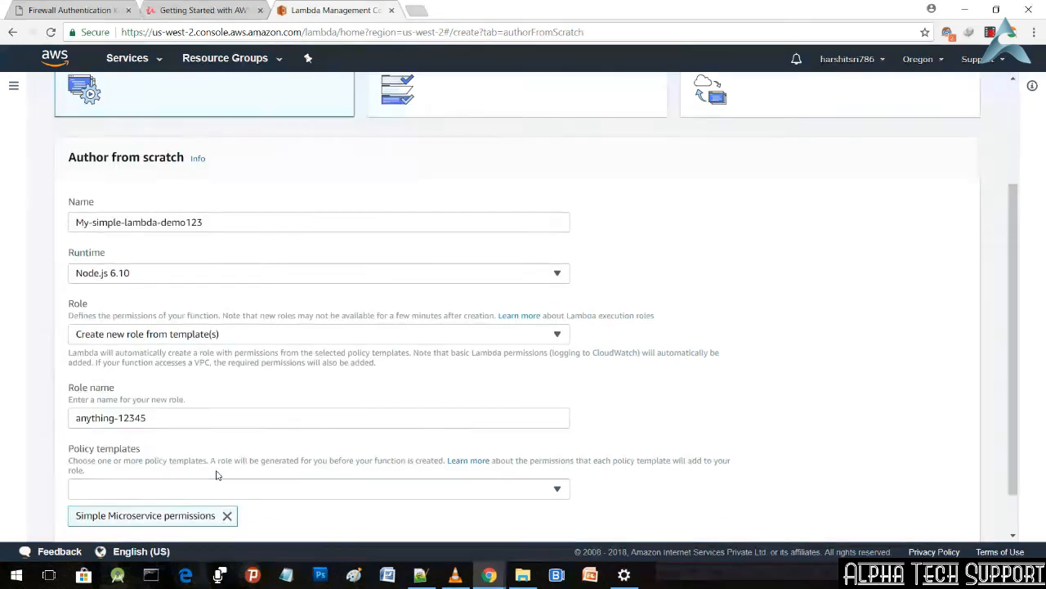
scroll(433, 271, down, 1)
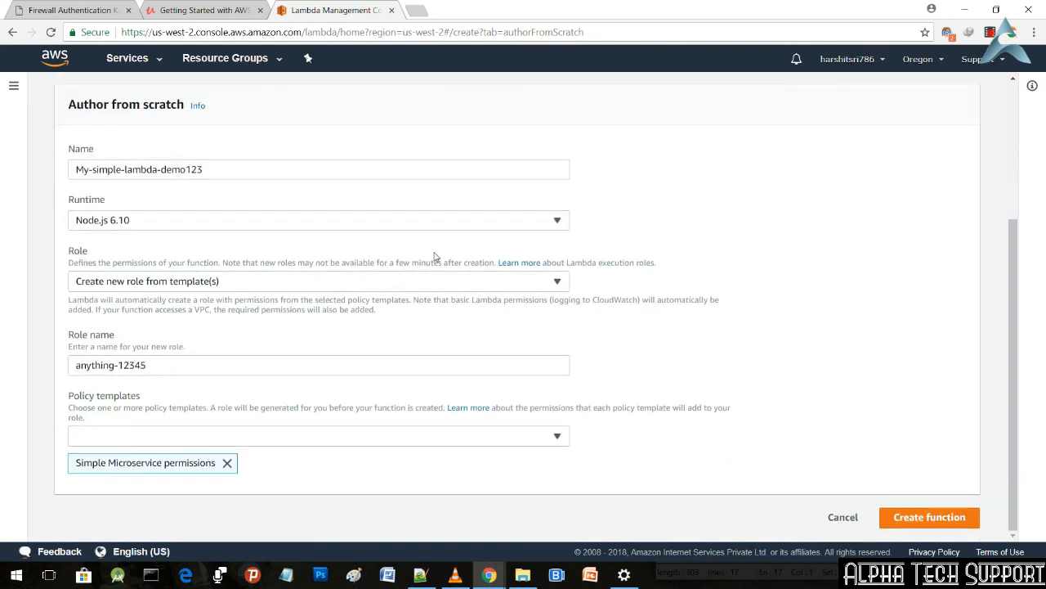
Step: Copy the role name anything-12345 from the form and create the function
triple_click(373, 365)
key(ctrl+c)
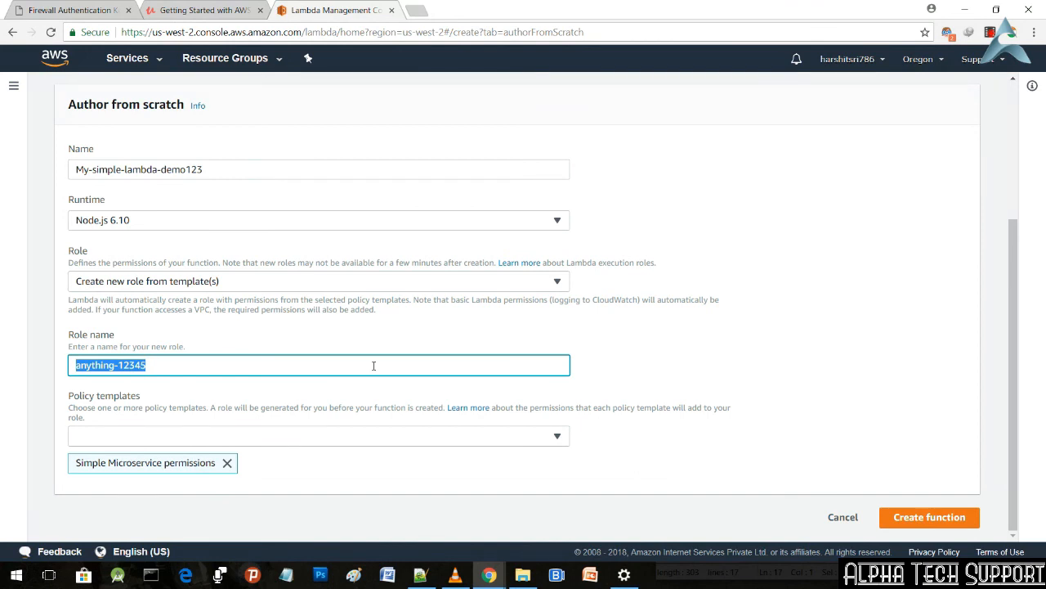
click(444, 367)
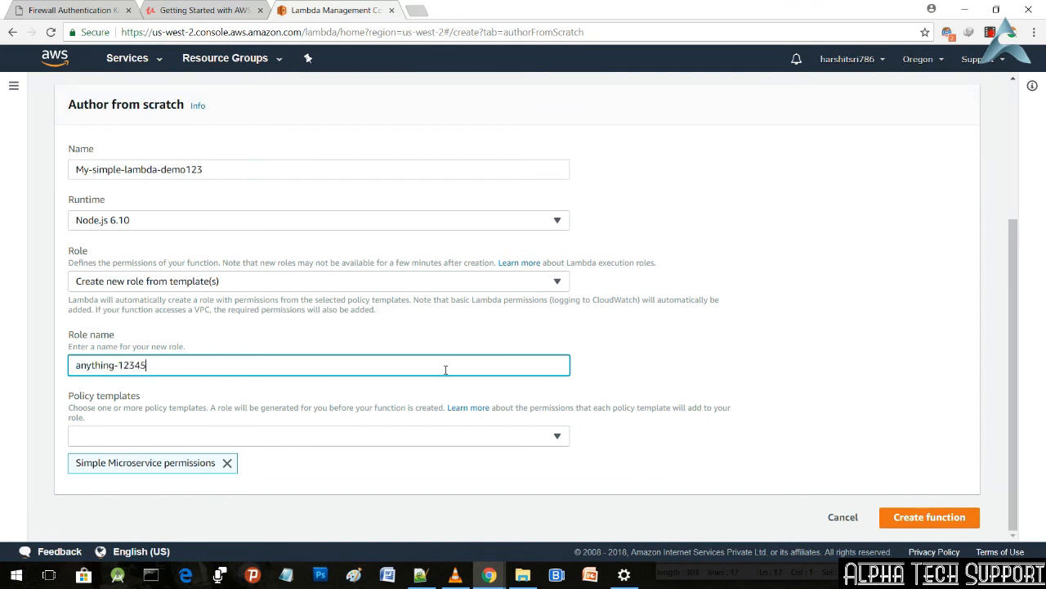
click(916, 515)
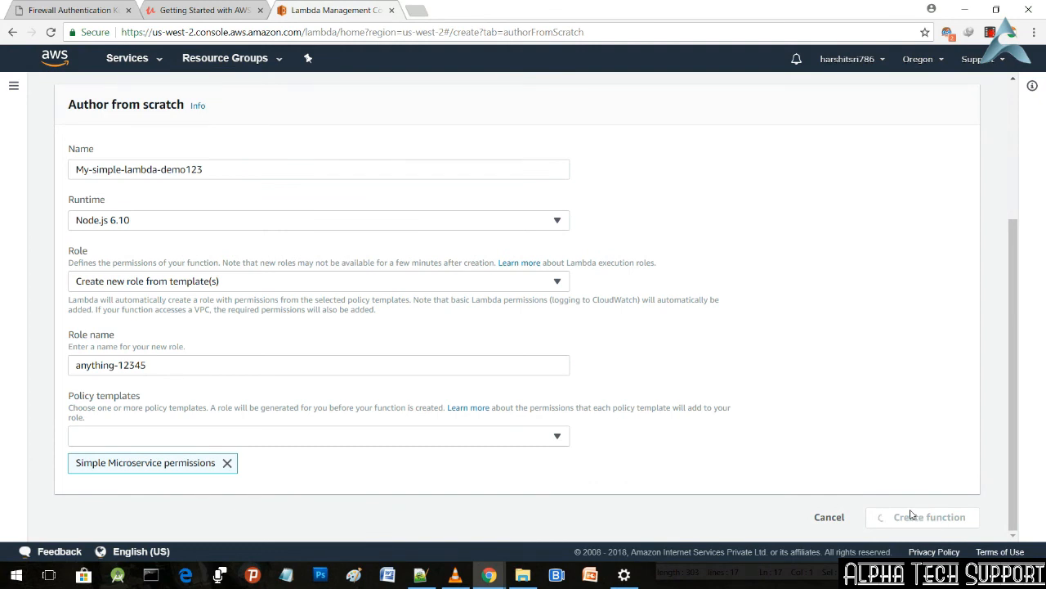
Step: Switch to Notepad++, replace the role name on line 17 with anything-12345, and copy the random-number handler code in lines 1 to 12
click(421, 575)
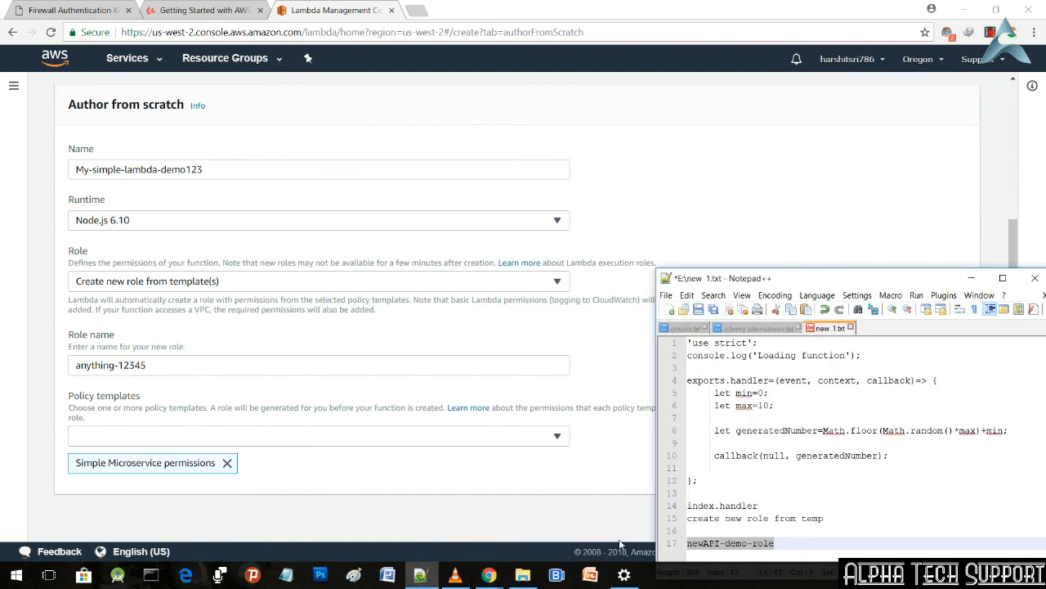
key(ctrl+v)
drag(702, 484, 661, 348)
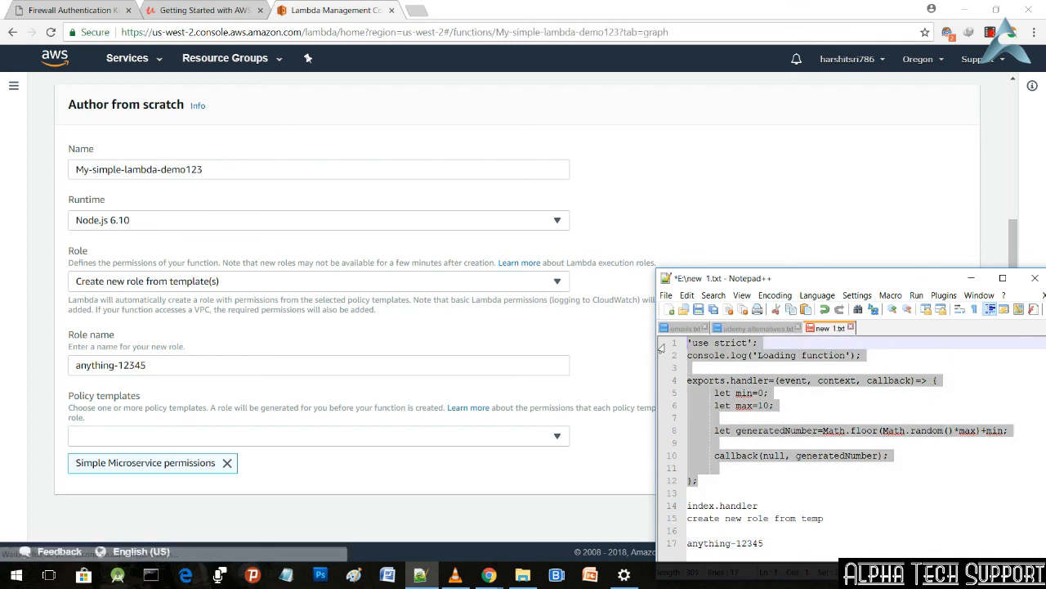
Step: Return to the new function in Chrome and replace all of the default index.js code with the copied random-number handler
key(alt+Tab)
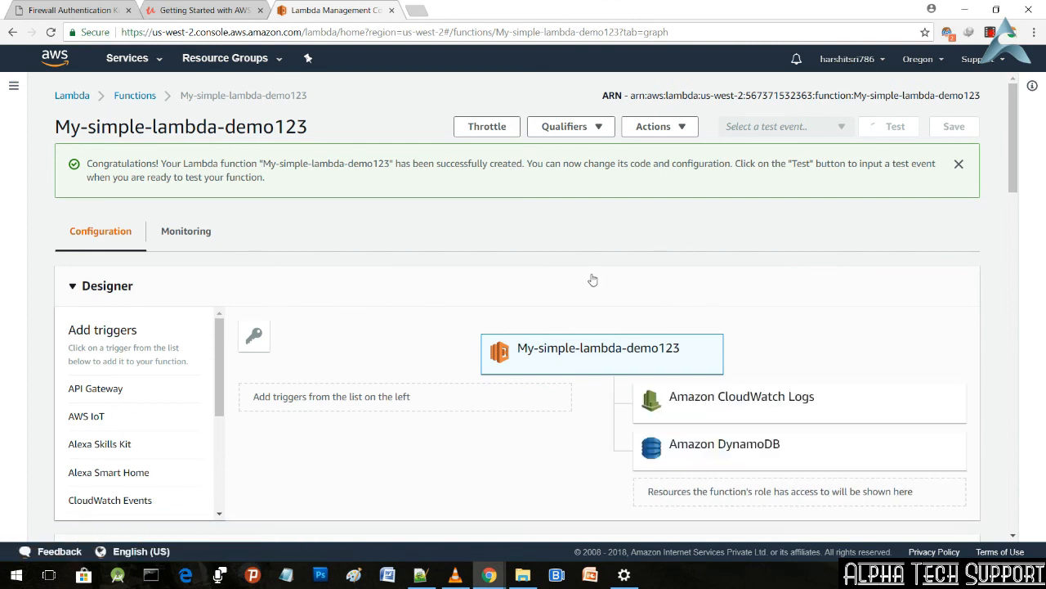
scroll(592, 280, down, 1)
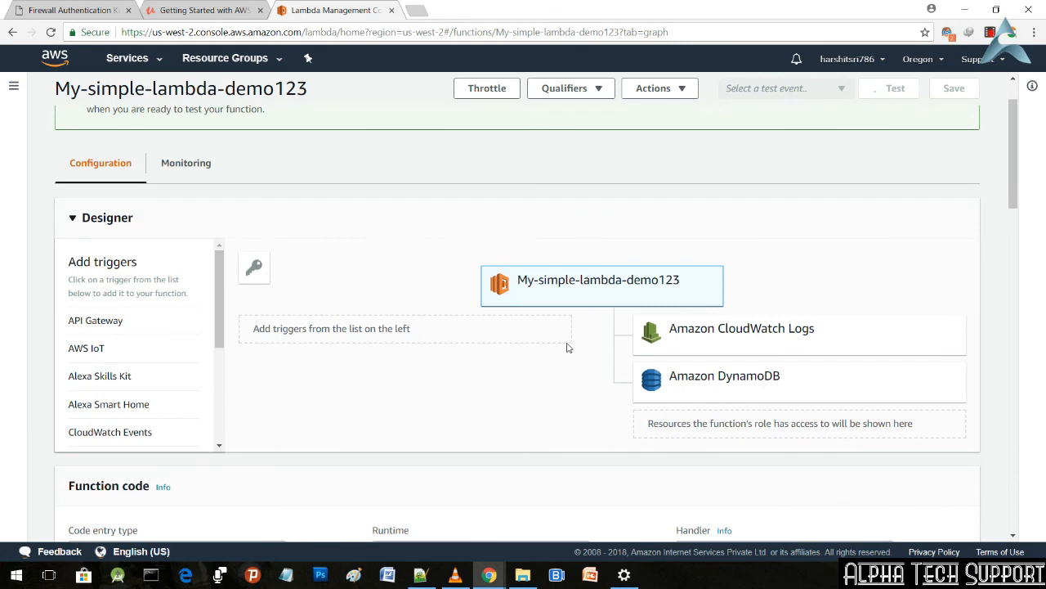
scroll(567, 348, down, 3)
scroll(568, 347, down, 1)
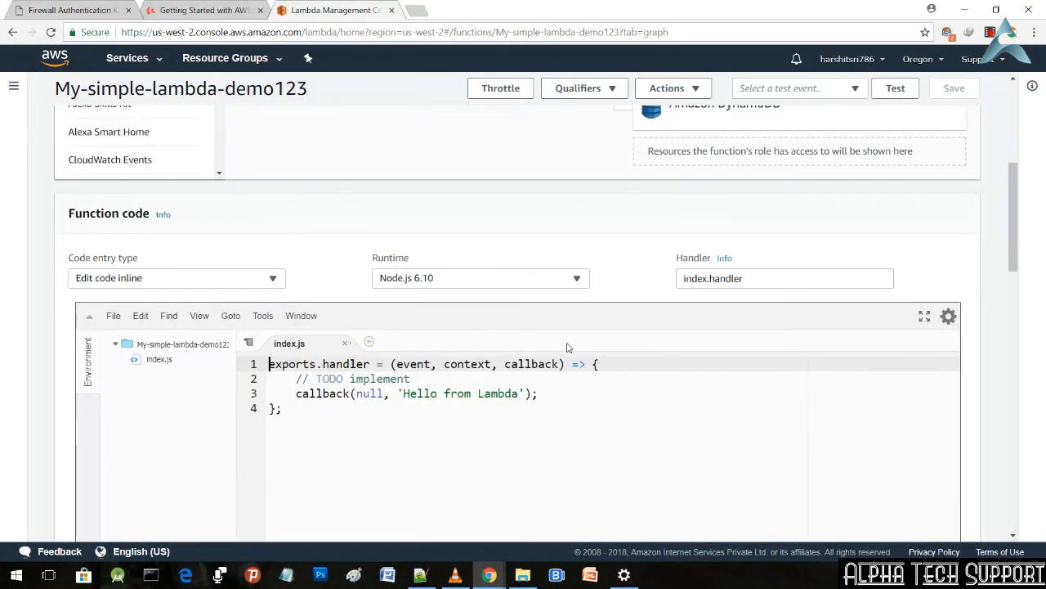
drag(339, 423, 233, 352)
text('use strict'; console.log('Loading function');  exports.handler=(event, context, callback)=> {     let min=0;     let max=10;      let generatedNumber=Math.floor(Math.random()*max)+min;      callback(null, generatedNumber);  };)
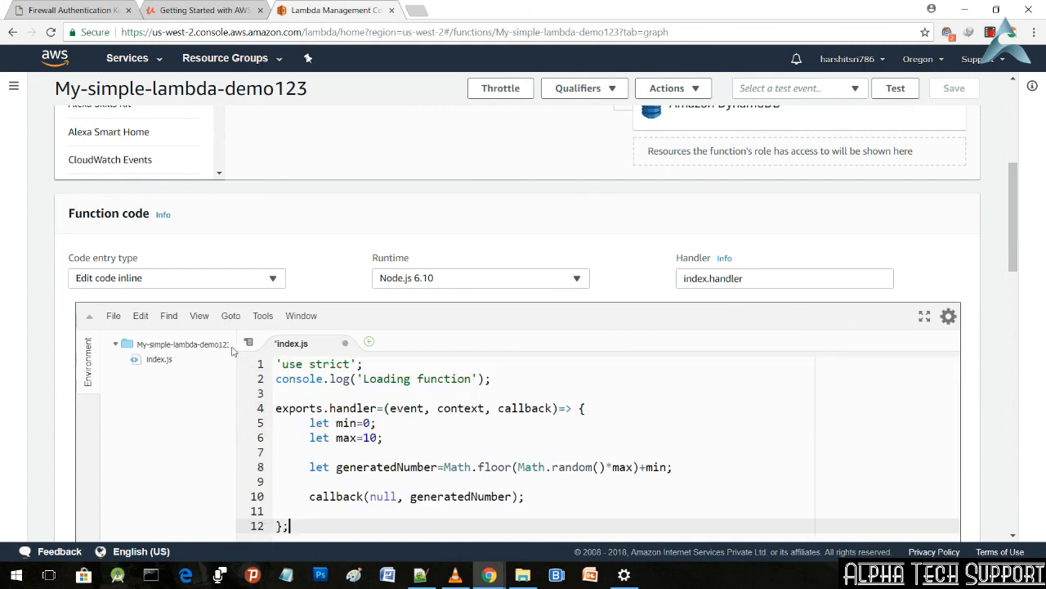
Step: Review the index.js code, highlighting the handler parameters, the max variable, the generatedNumber expression, the callback and the 'use strict' line
scroll(589, 366, down, 2)
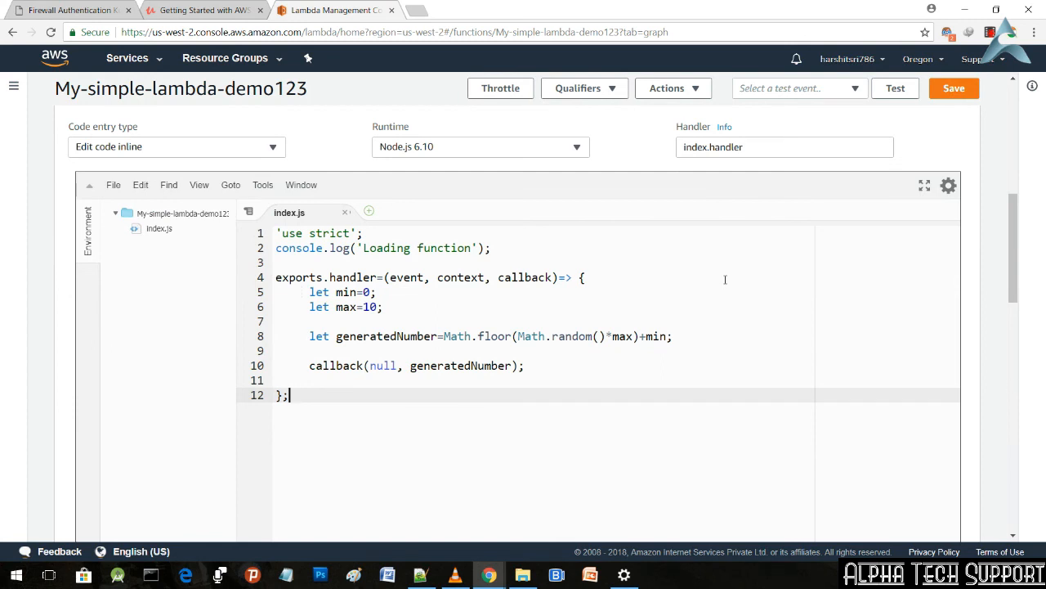
drag(387, 280, 553, 281)
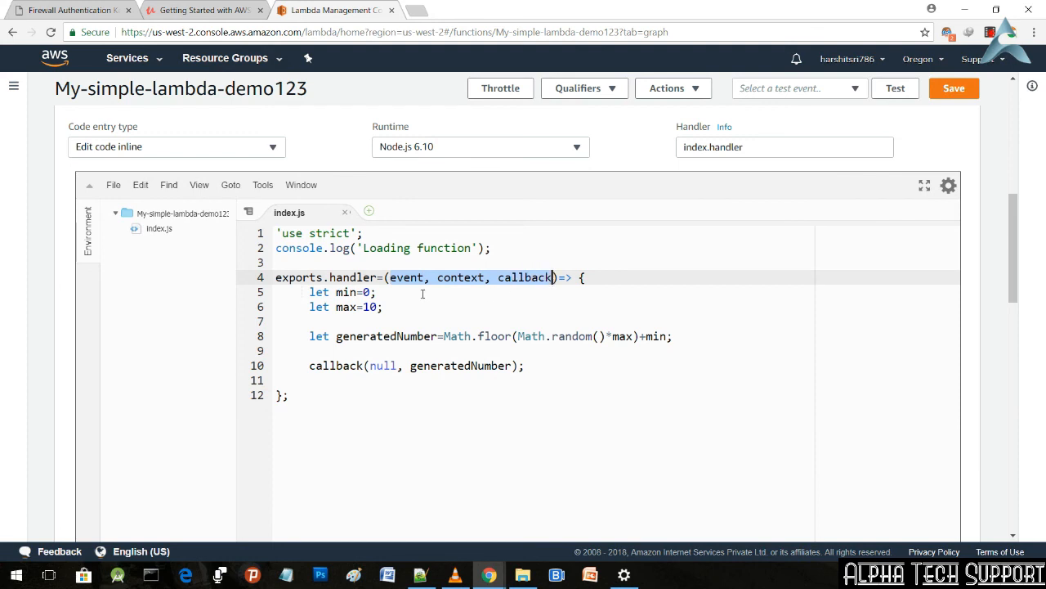
drag(377, 292, 398, 308)
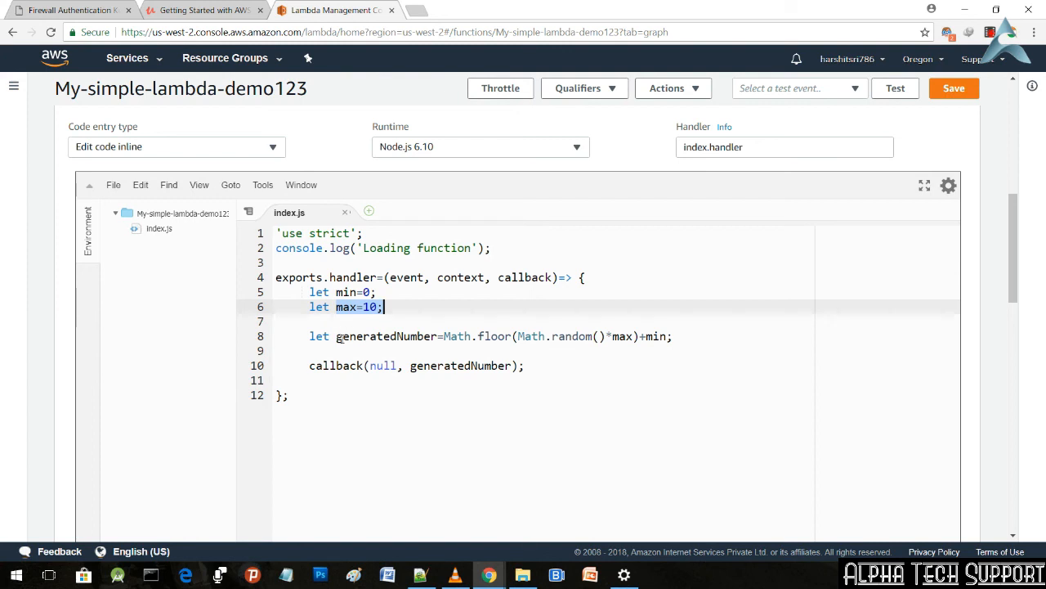
drag(335, 338, 640, 337)
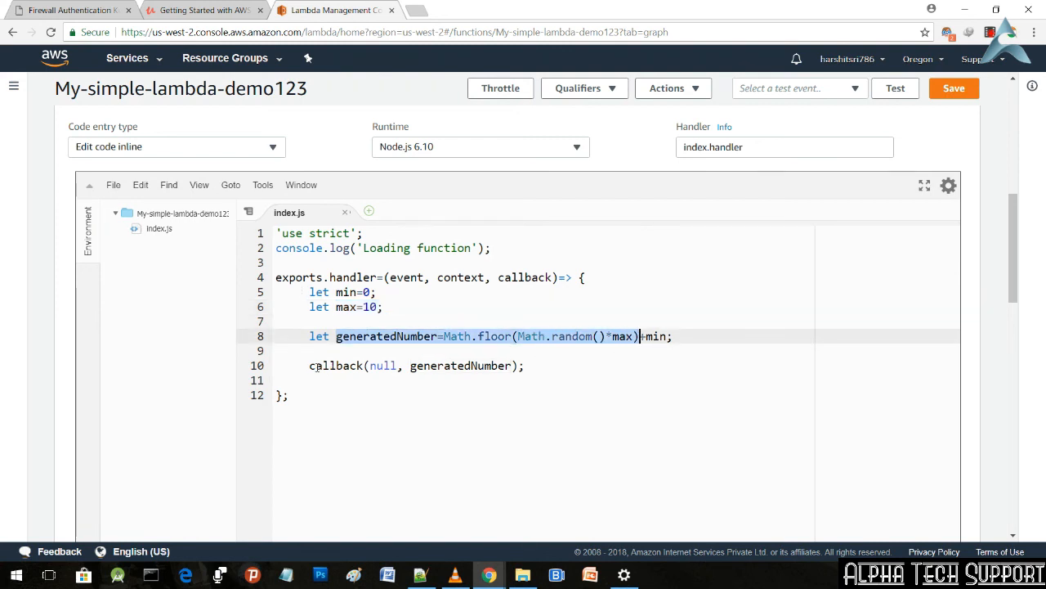
mouse_move(311, 366)
mouse_down()
mouse_move(413, 367)
mouse_move(309, 351)
mouse_up()
drag(505, 362, 506, 365)
click(591, 352)
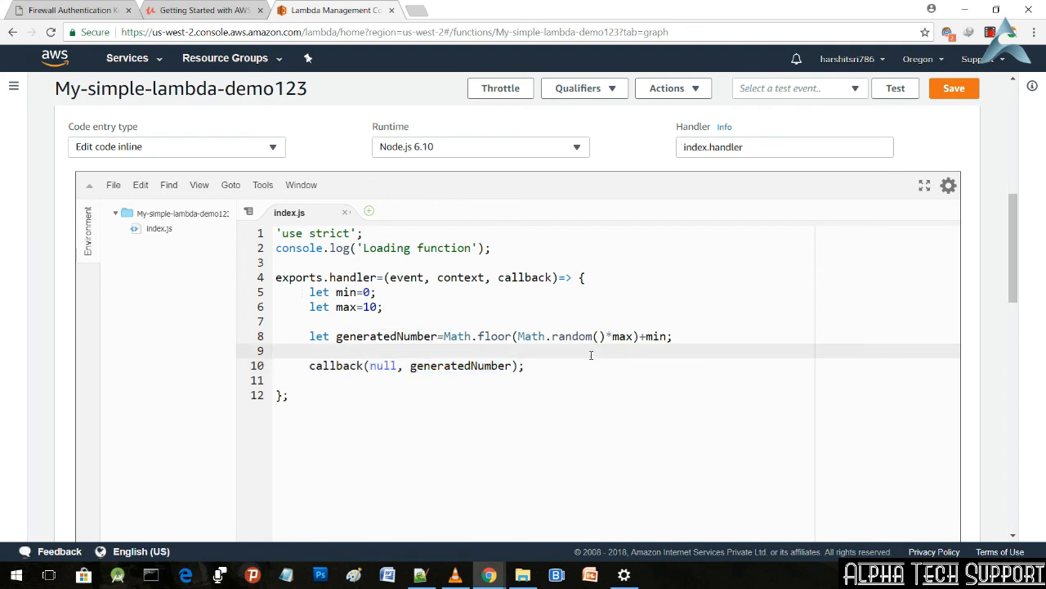
drag(366, 233, 242, 233)
click(606, 408)
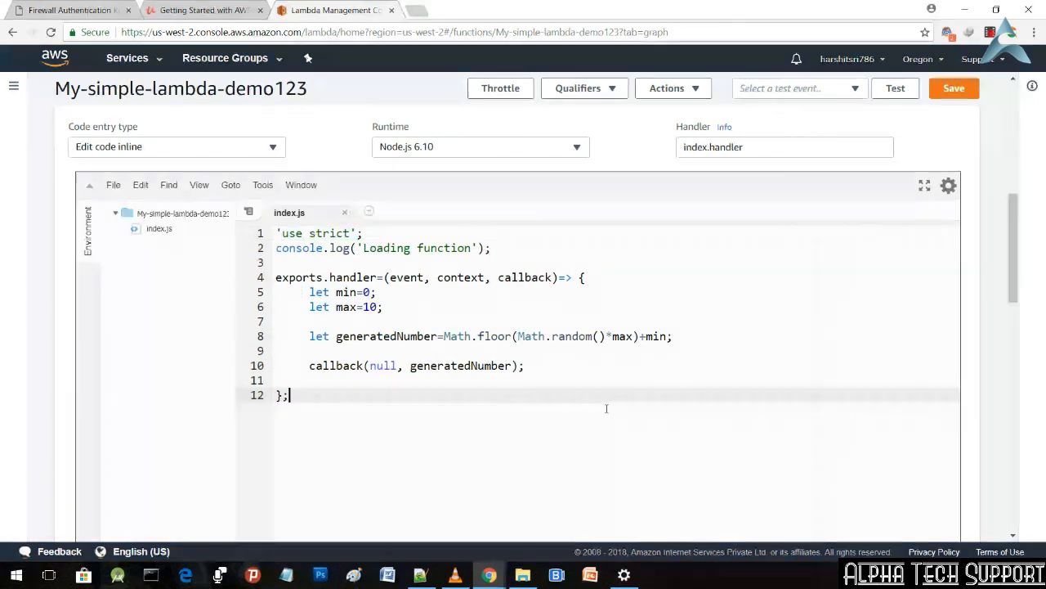
Step: Review the function's settings below the code and look through the execution role choices without changing the role
scroll(606, 408, down, 5)
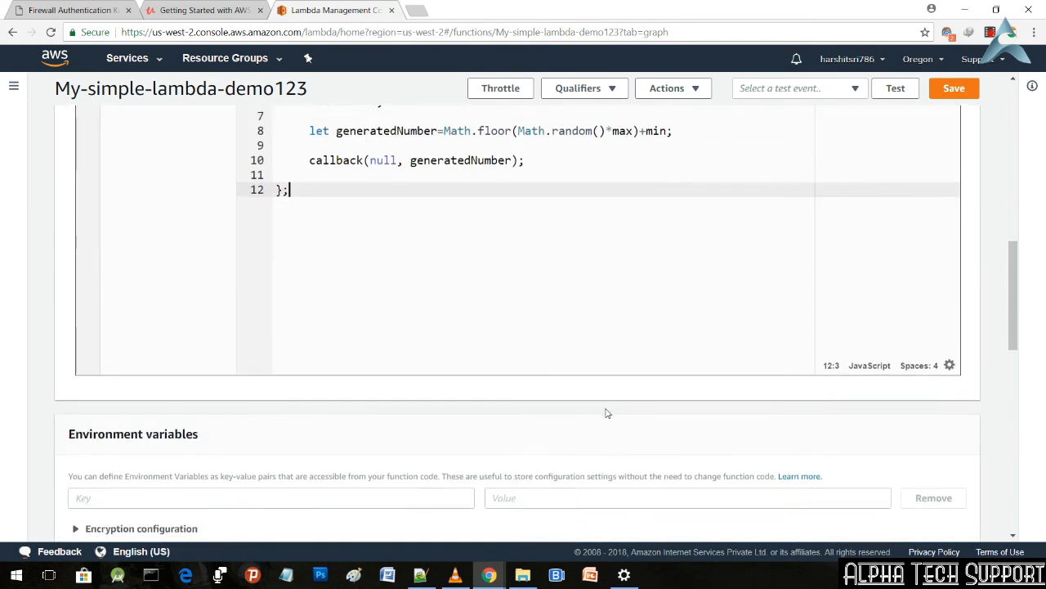
scroll(606, 413, down, 4)
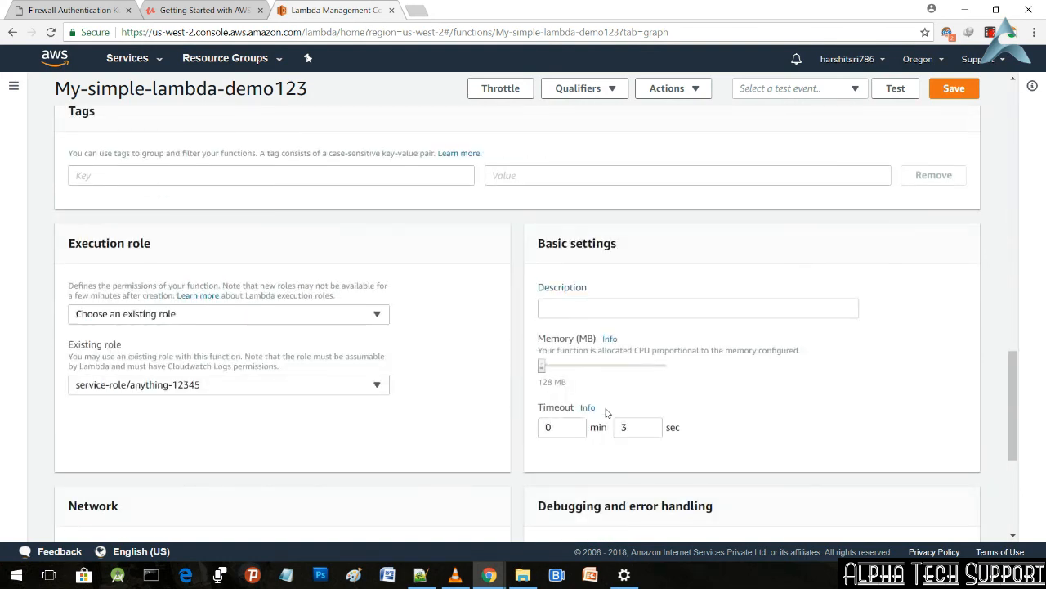
click(377, 315)
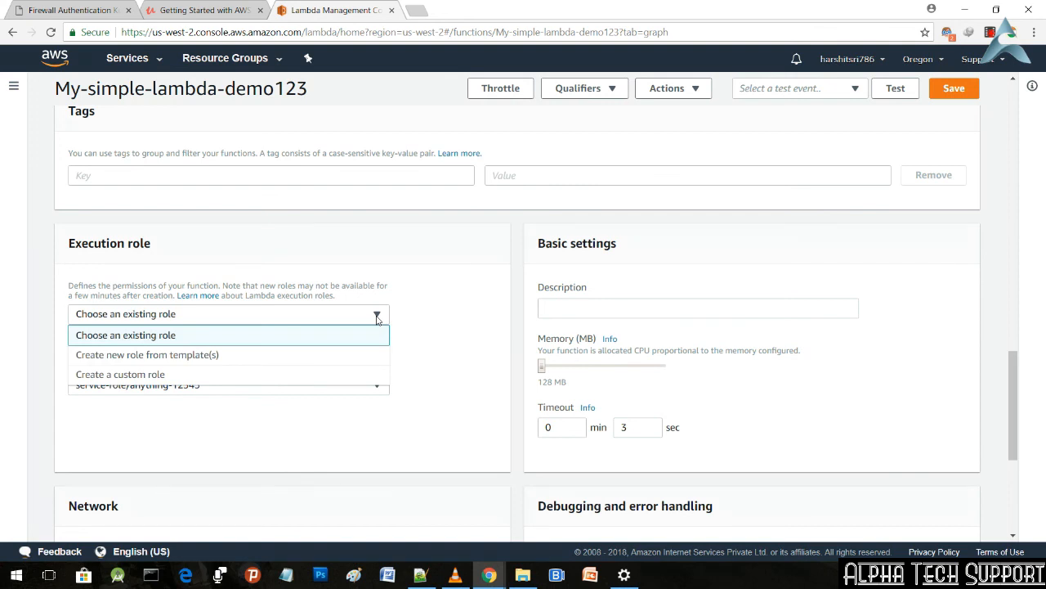
click(378, 317)
Step: Set the function's timeout to 0 min 4 sec in the basic settings and save the function
scroll(494, 376, down, 2)
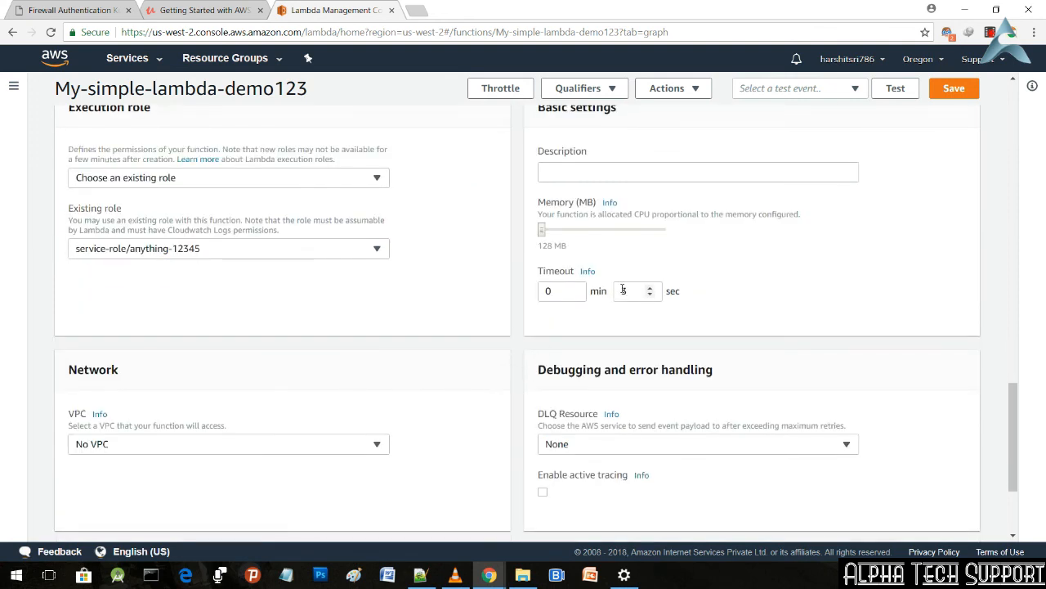
click(650, 290)
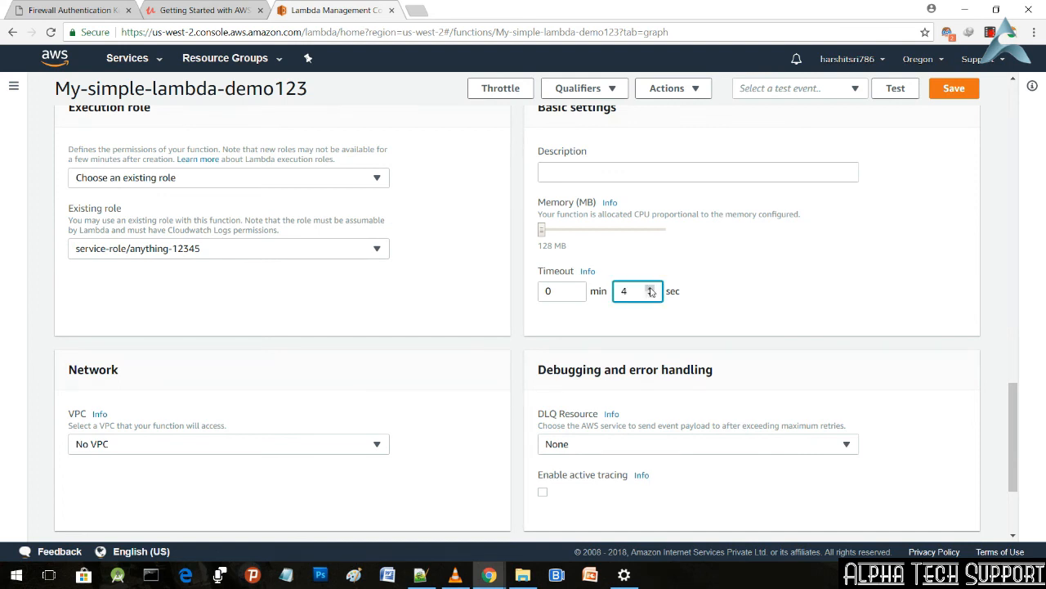
scroll(392, 367, down, 2)
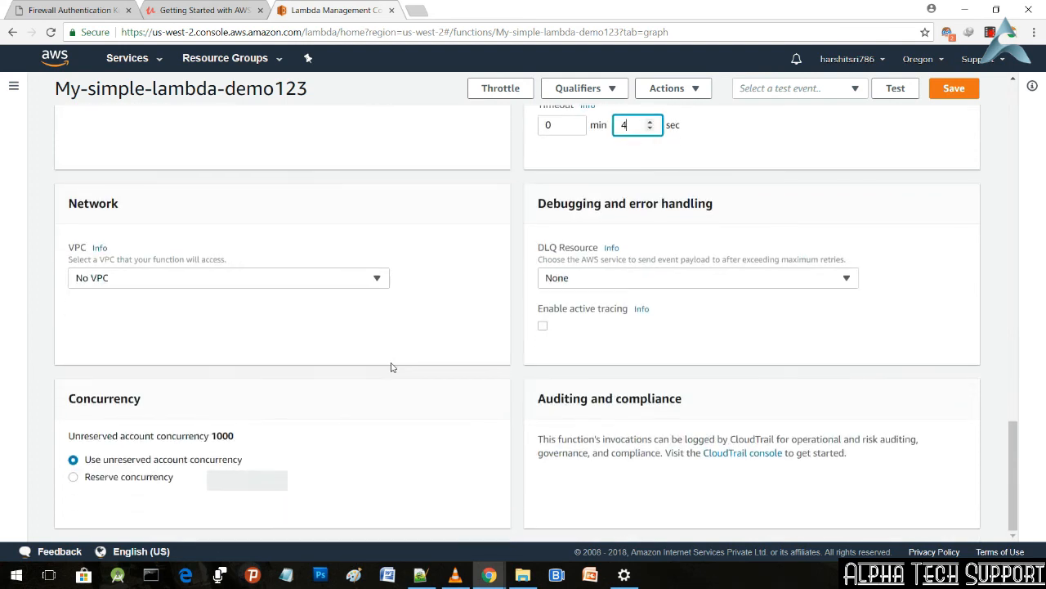
scroll(392, 367, up, 5)
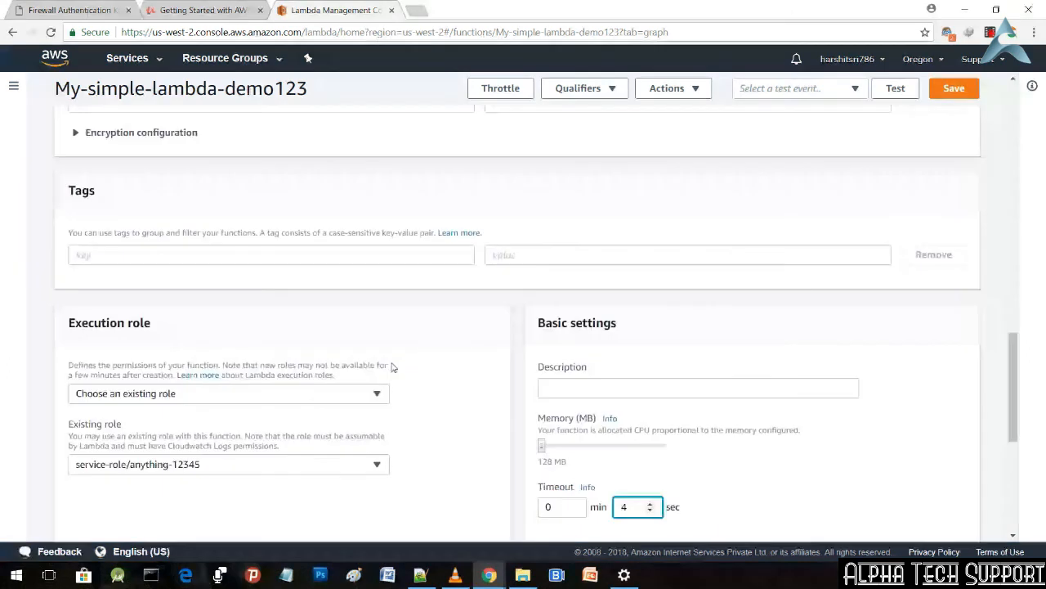
click(949, 91)
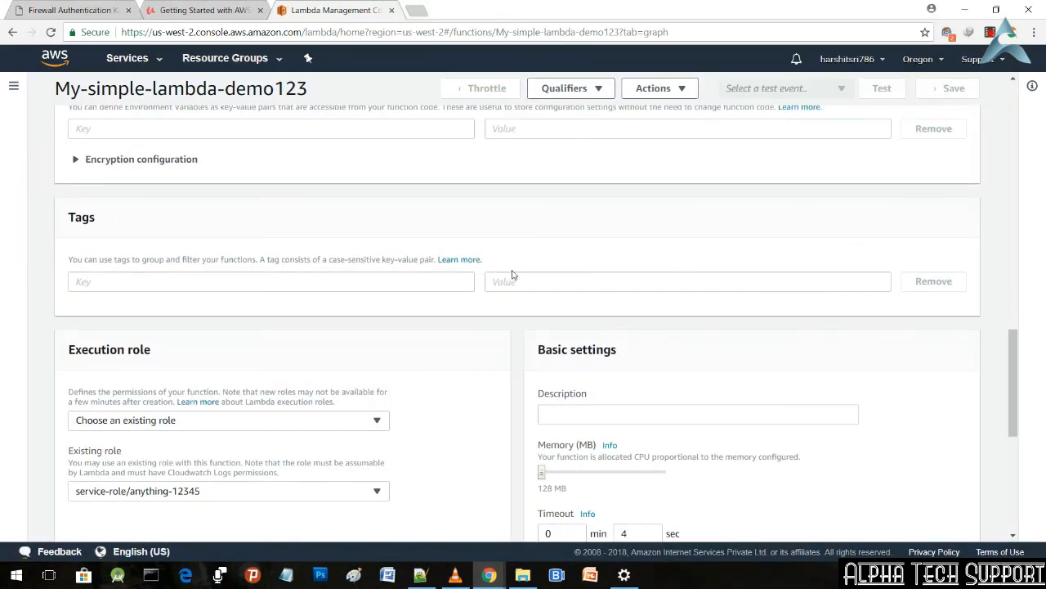
Step: Open the test event configuration, look at the event template choices and close it without creating an event
scroll(513, 275, up, 1)
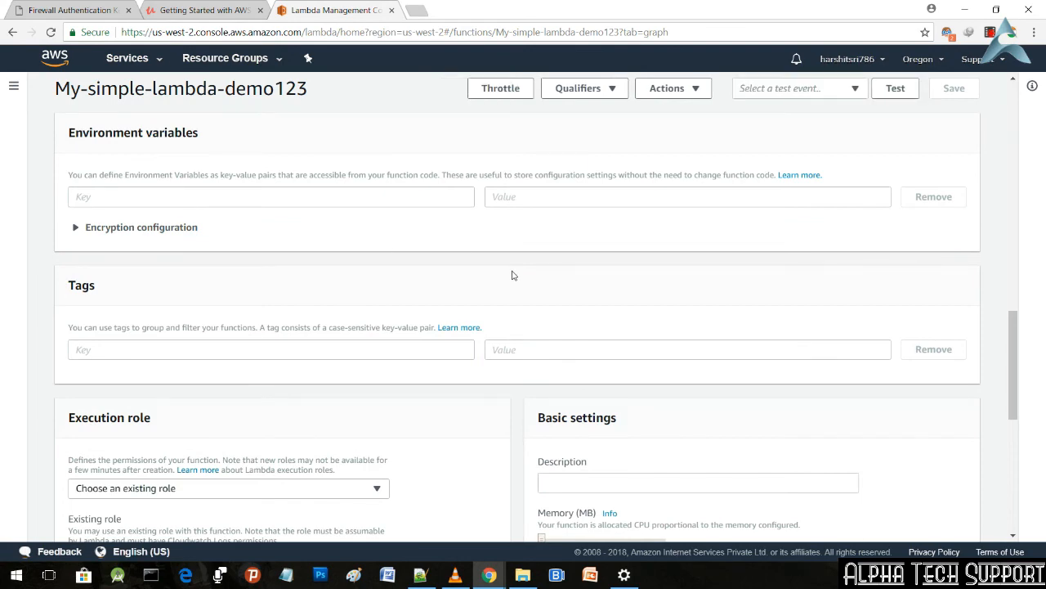
scroll(512, 274, up, 2)
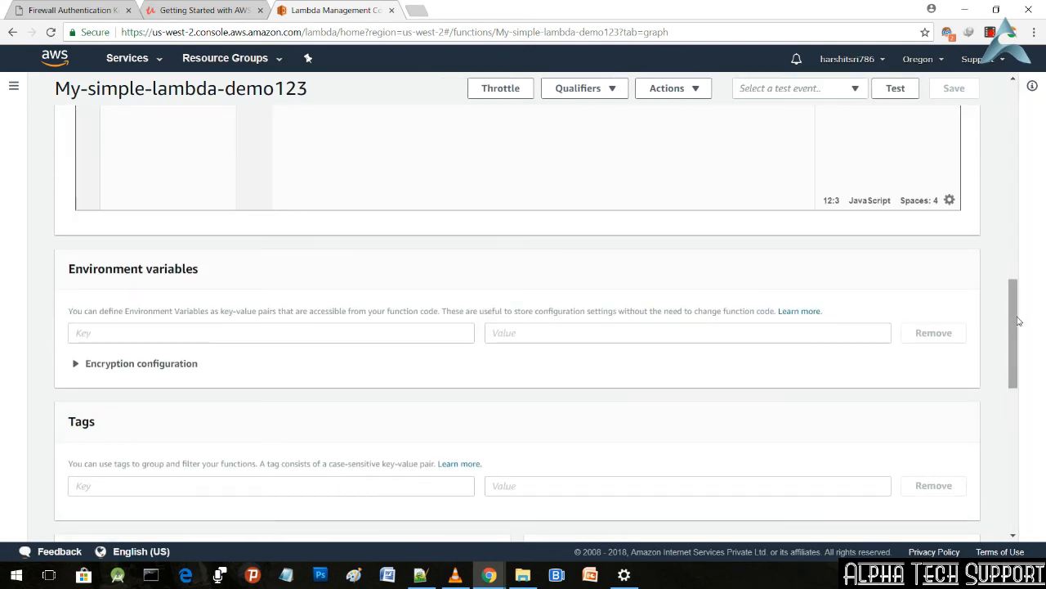
scroll(1018, 240, up, 2)
scroll(1018, 241, up, 6)
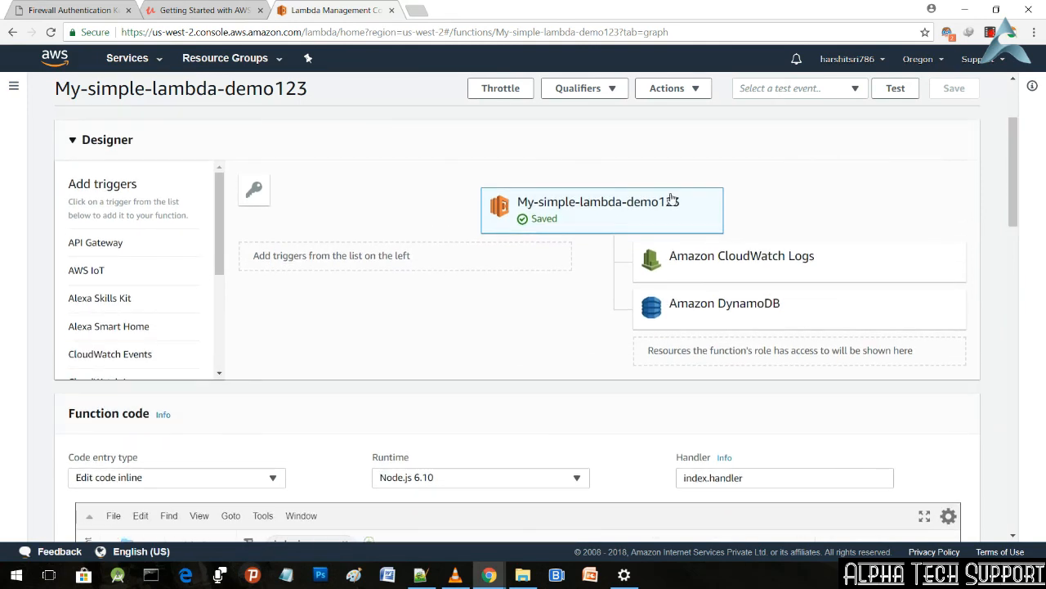
click(897, 90)
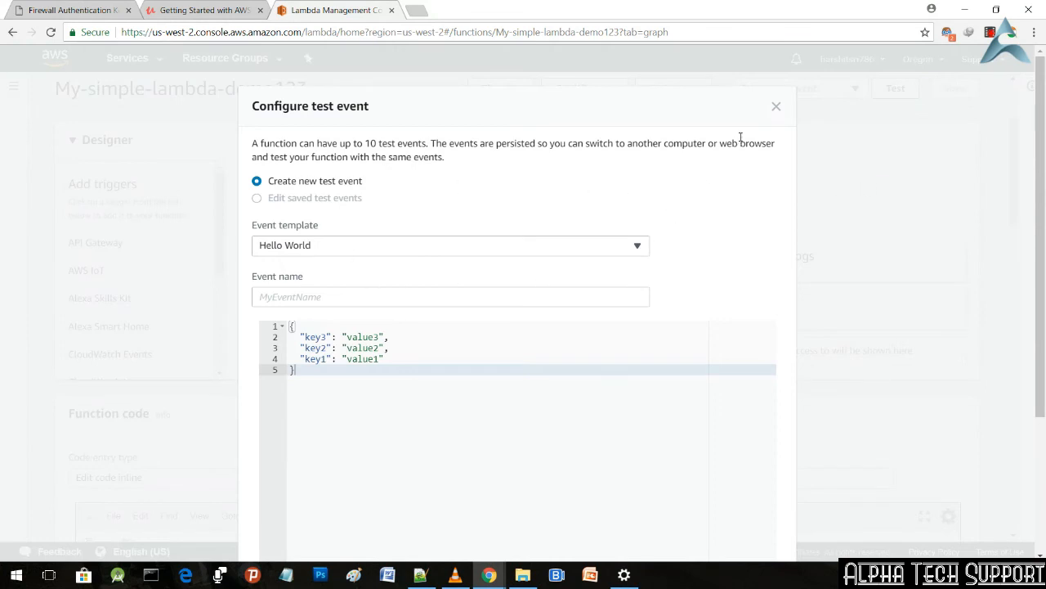
click(628, 250)
click(632, 250)
click(777, 109)
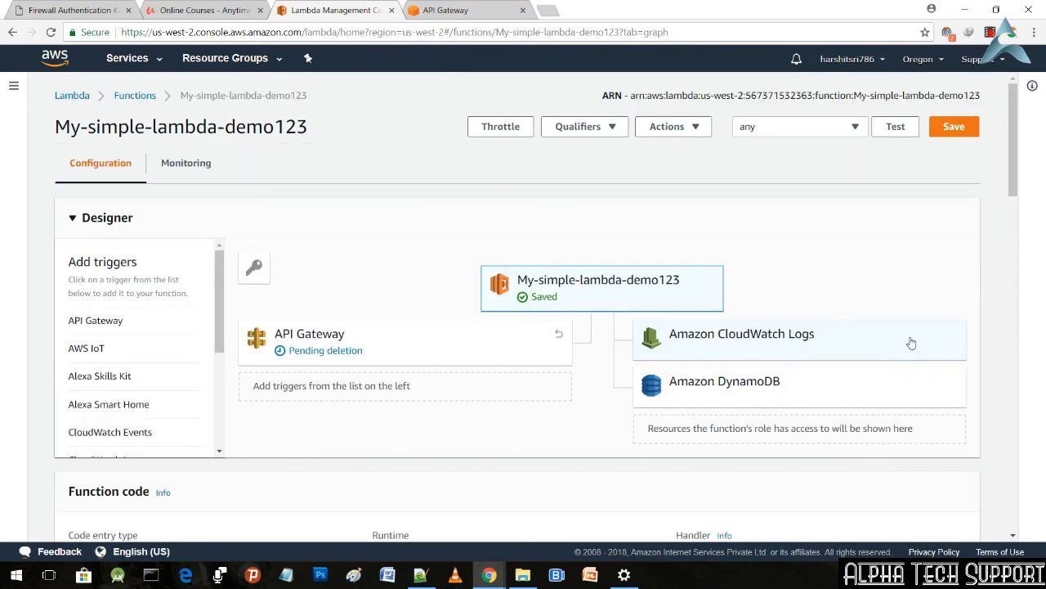
Step: Add an API Gateway trigger to My-simple-lambda-demo123 and choose to create a new API for it
scroll(911, 343, down, 2)
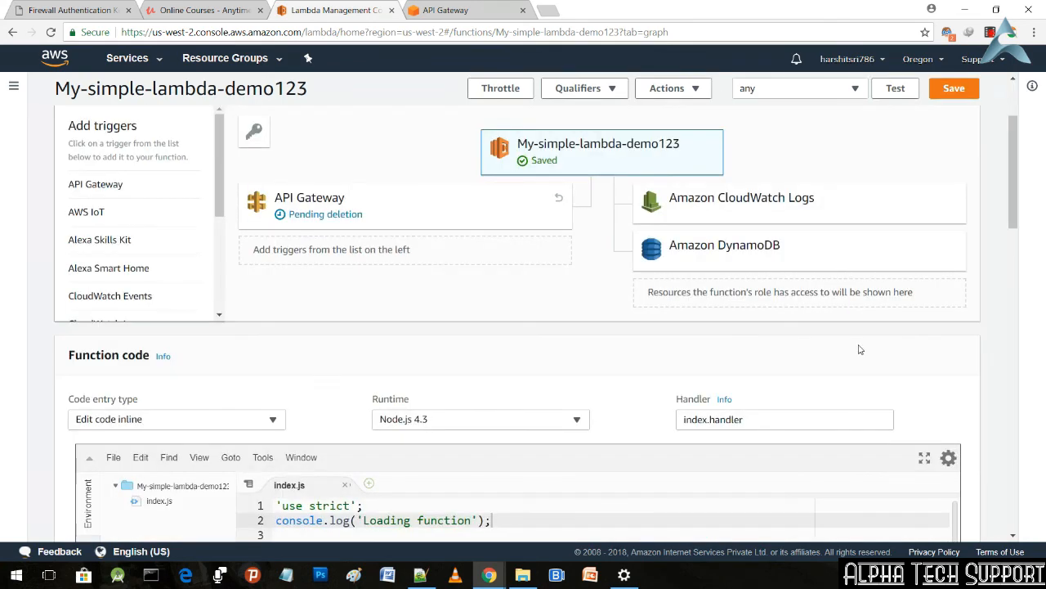
click(117, 188)
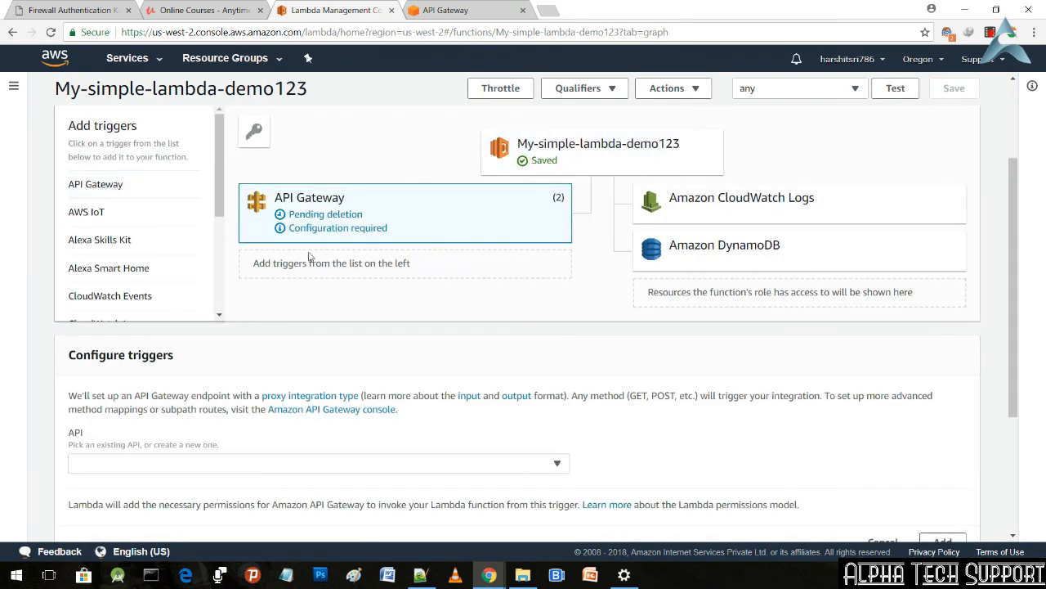
scroll(364, 330, down, 1)
scroll(364, 329, down, 1)
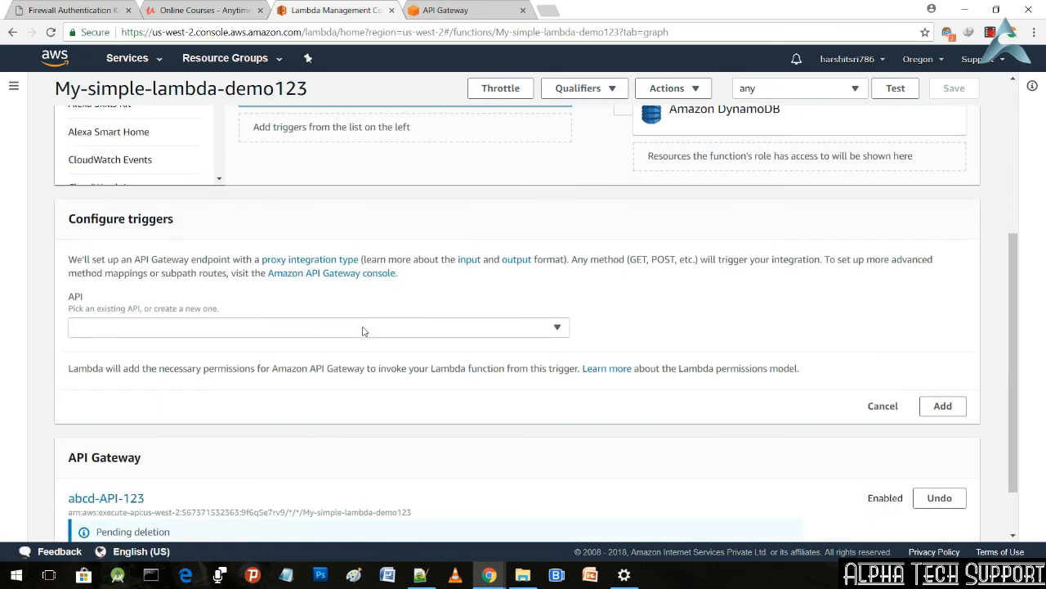
click(437, 326)
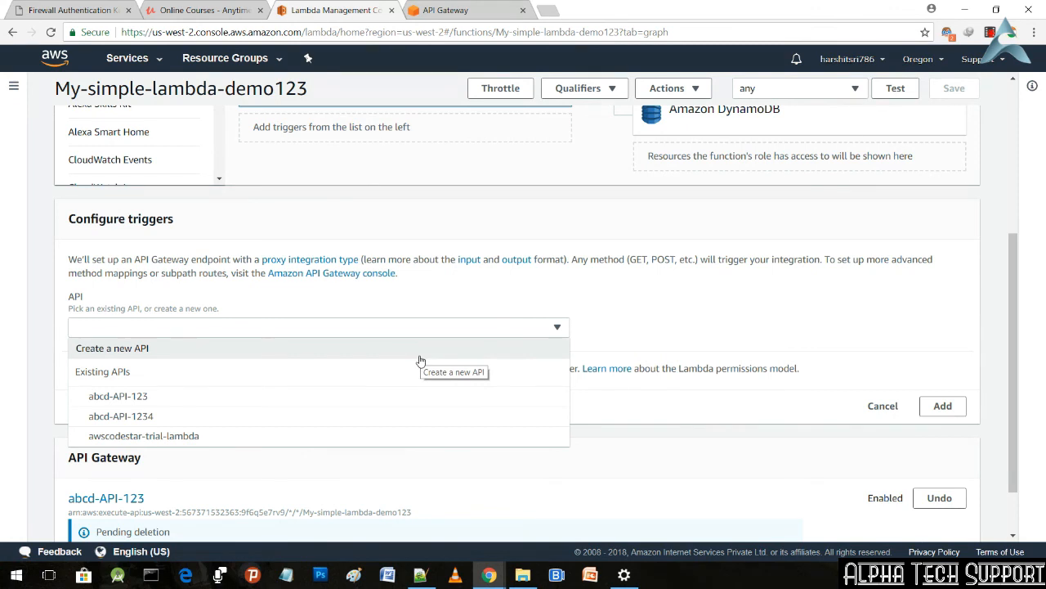
click(420, 353)
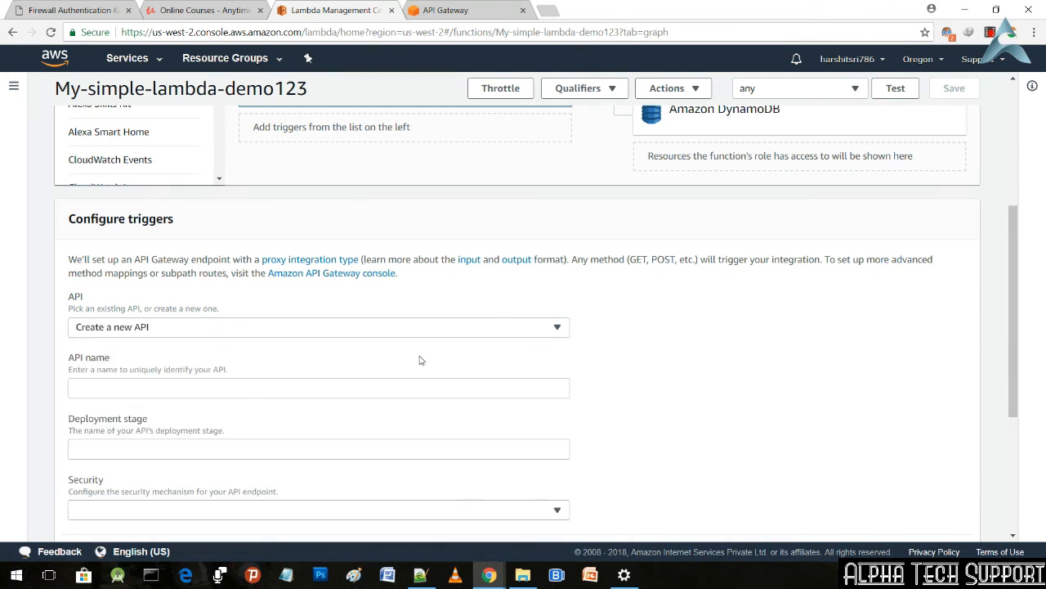
Step: Name the new API abcd-123-alpha, set its deployment stage to prod and its security to Open
scroll(421, 359, down, 1)
click(383, 321)
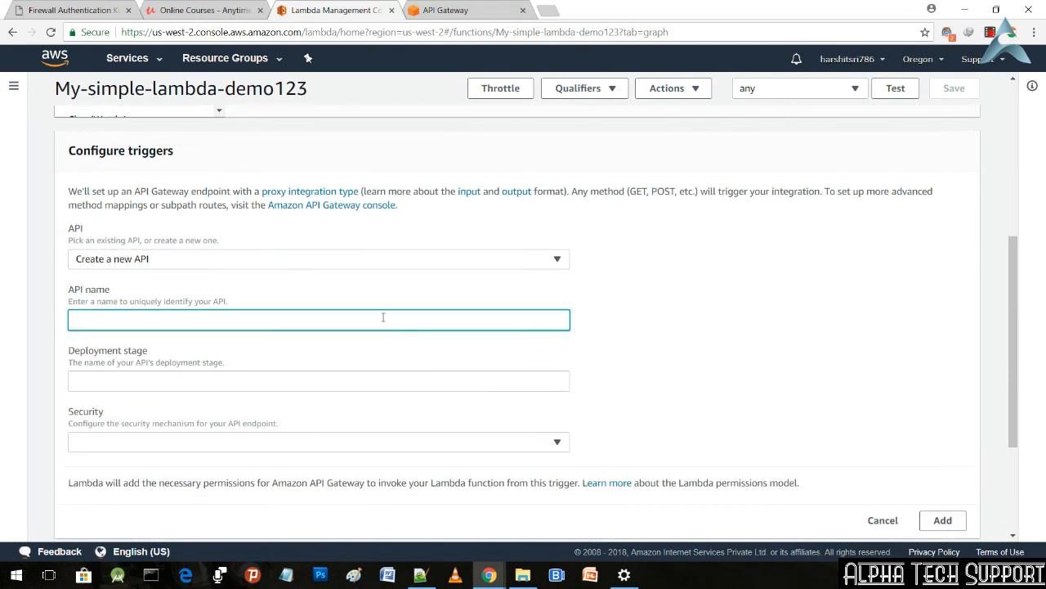
text(abcd-123-alpha)
click(208, 383)
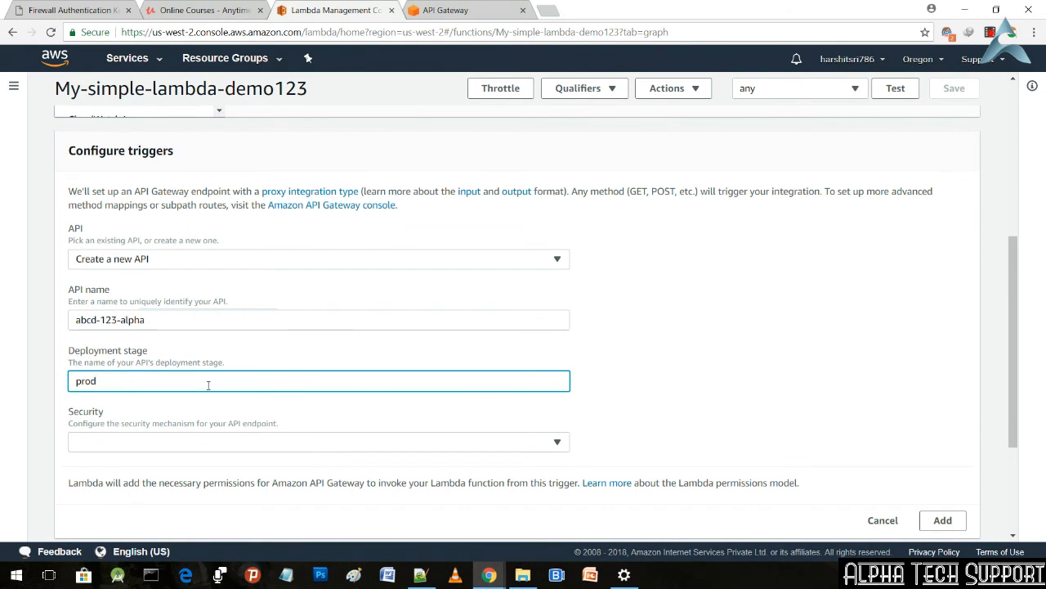
scroll(221, 416, down, 1)
click(247, 376)
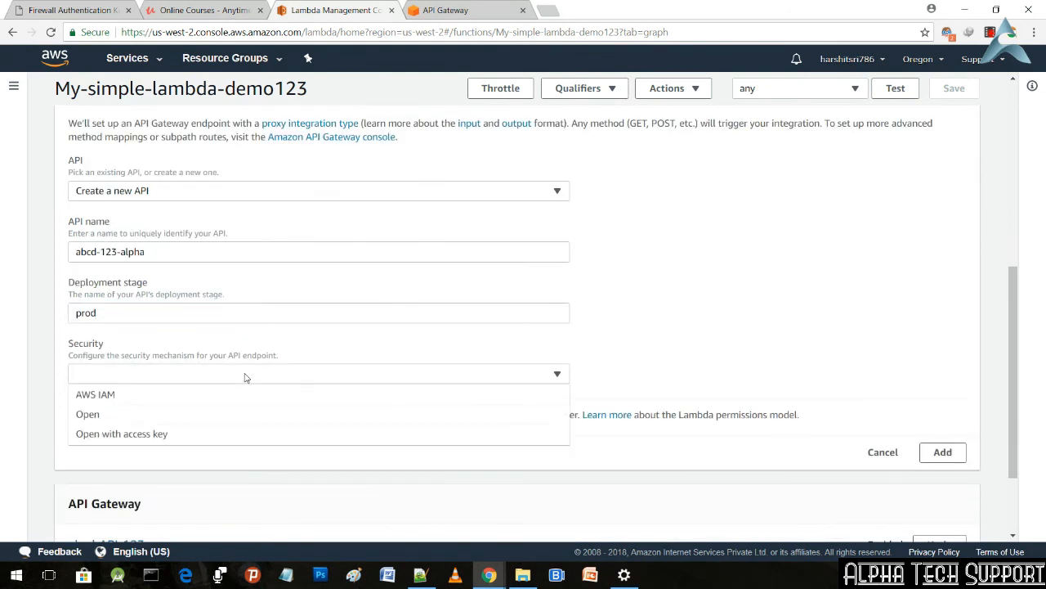
click(225, 417)
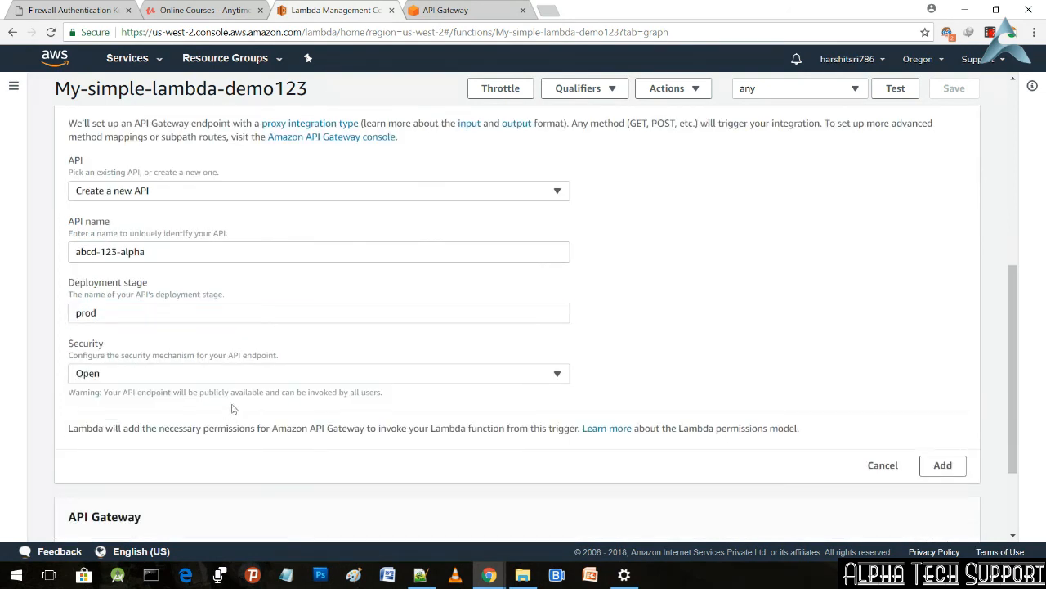
Step: Add the configured API Gateway trigger to the function and save the function
scroll(905, 466, up, 1)
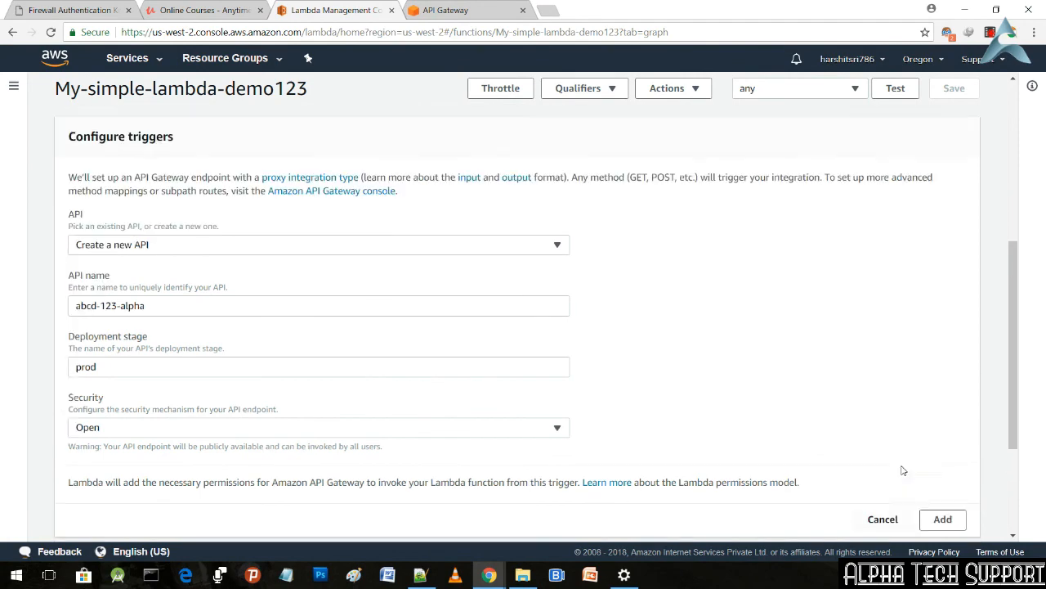
scroll(916, 478, down, 1)
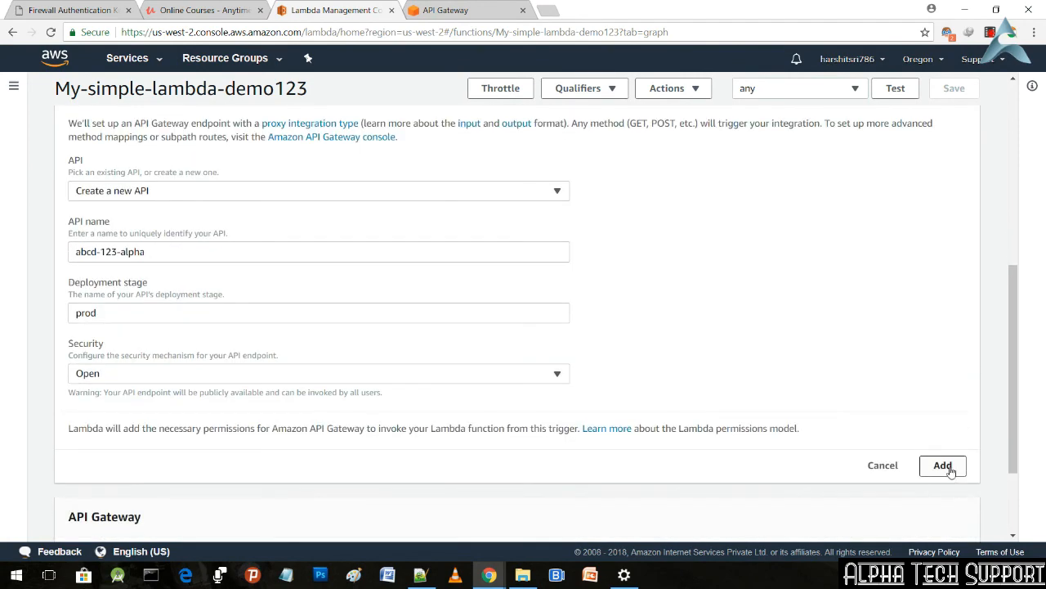
scroll(785, 427, down, 2)
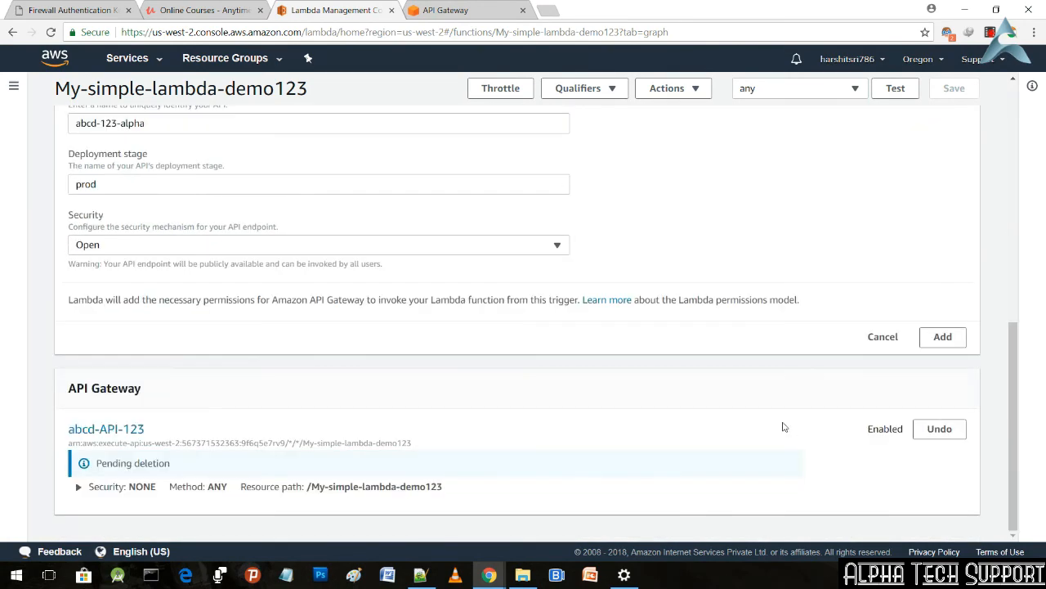
scroll(602, 430, up, 2)
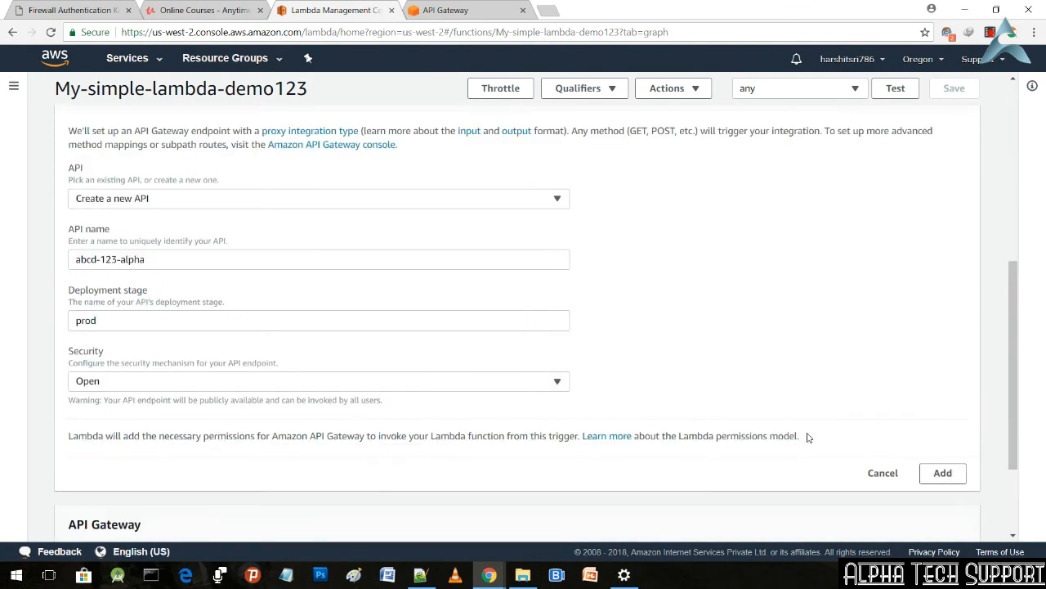
click(946, 476)
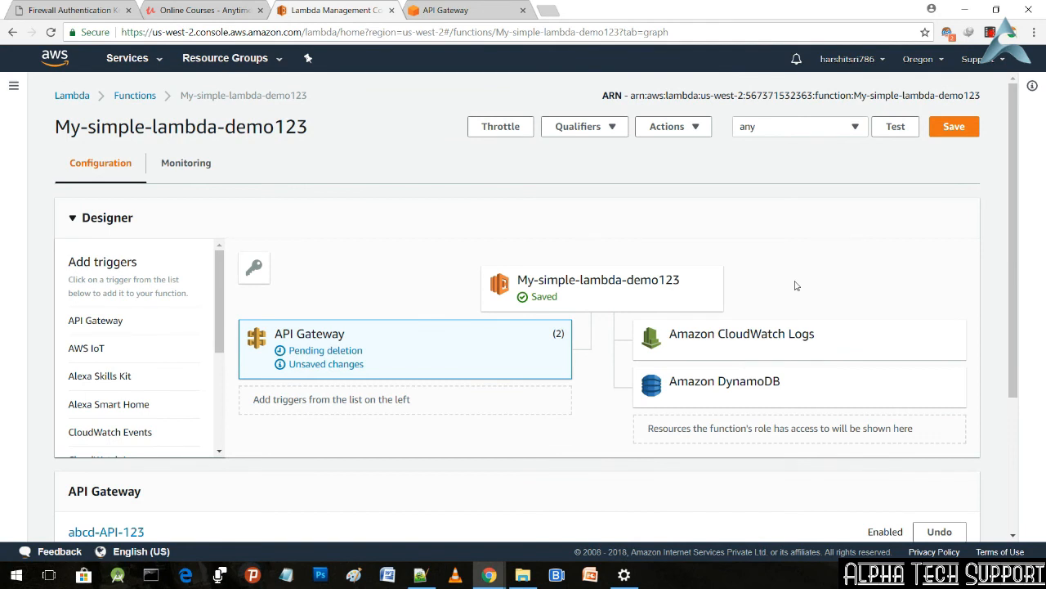
click(962, 131)
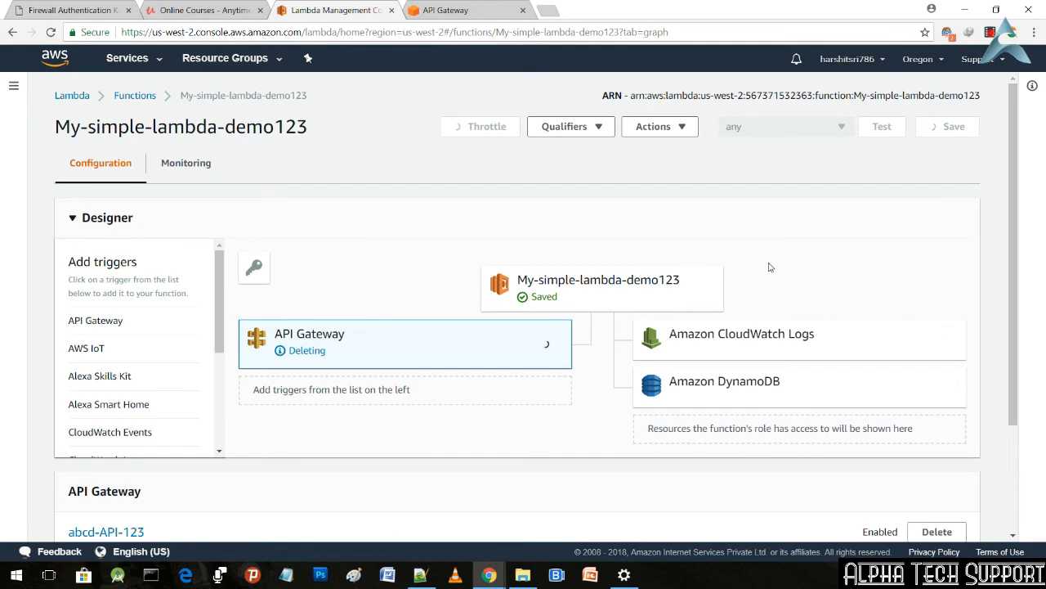
Step: Expand the abcd-123-alpha trigger's details, copy its invoke URL and open it in a new browser tab
scroll(769, 267, down, 2)
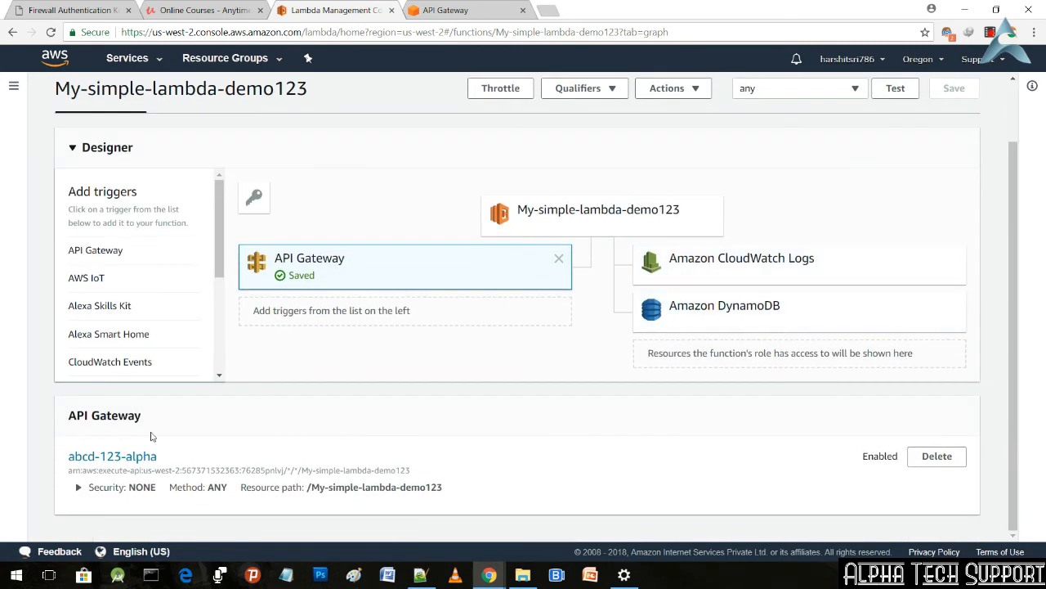
click(78, 487)
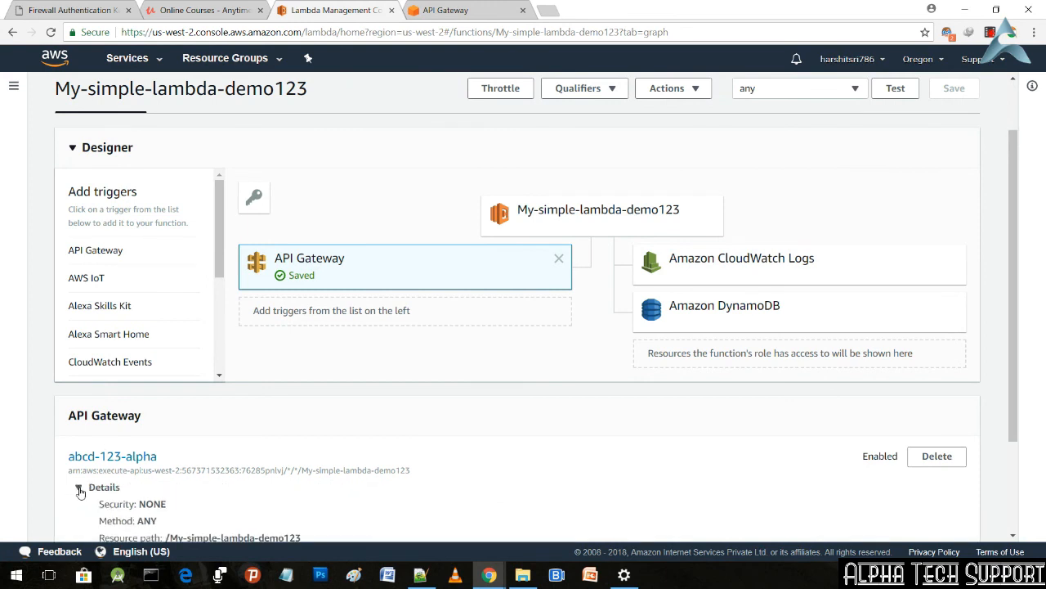
scroll(229, 434, down, 3)
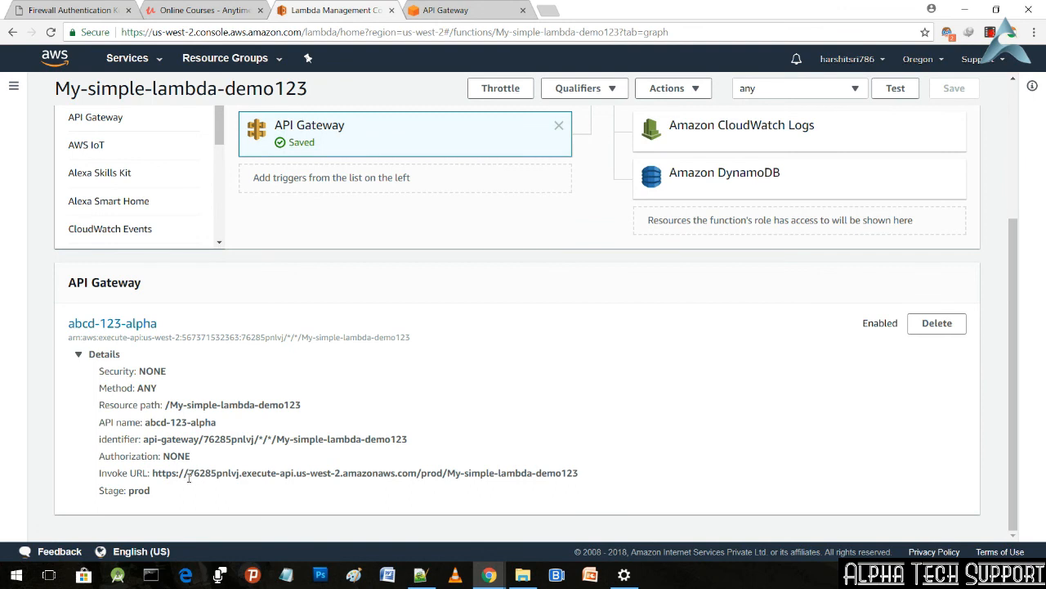
drag(188, 477, 587, 476)
key(ctrl+c)
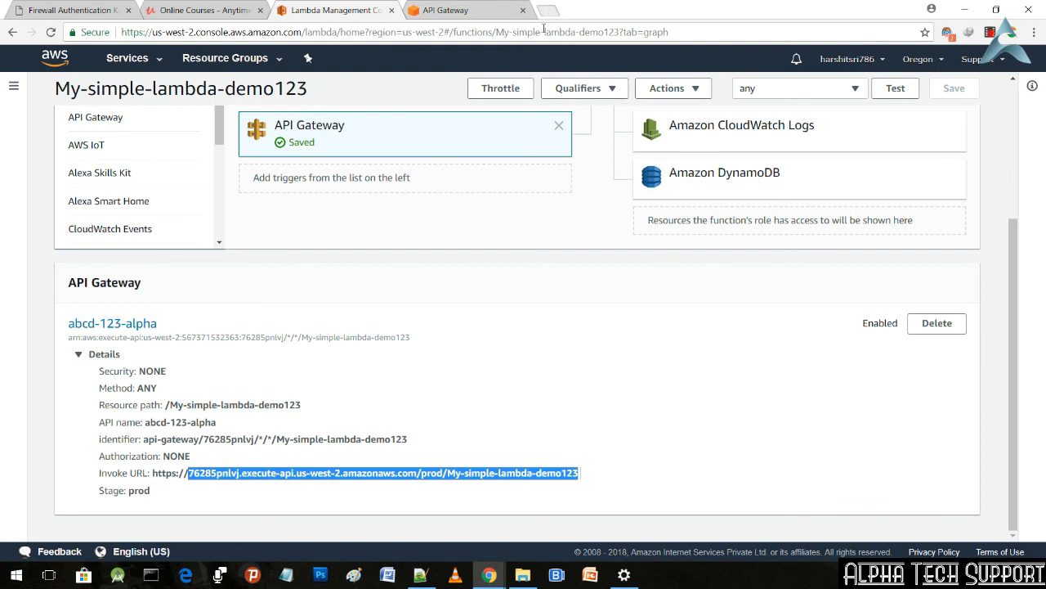
key(ctrl+t)
key(ctrl+v)
key(Return)
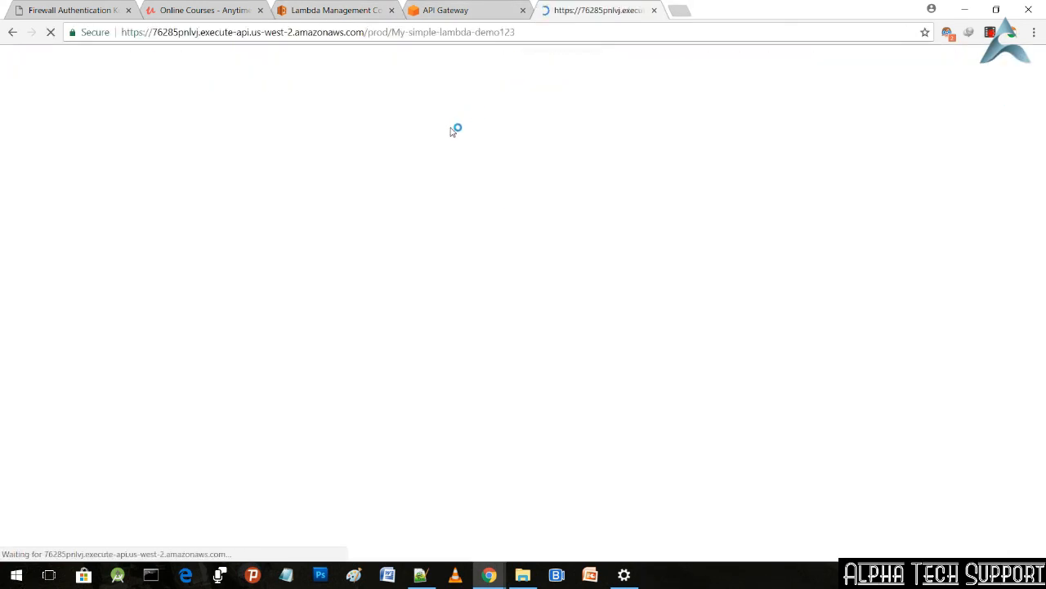
Step: Return to My-simple-lambda-demo123 in the Lambda console, run its "any" test event and examine the returned result
click(341, 9)
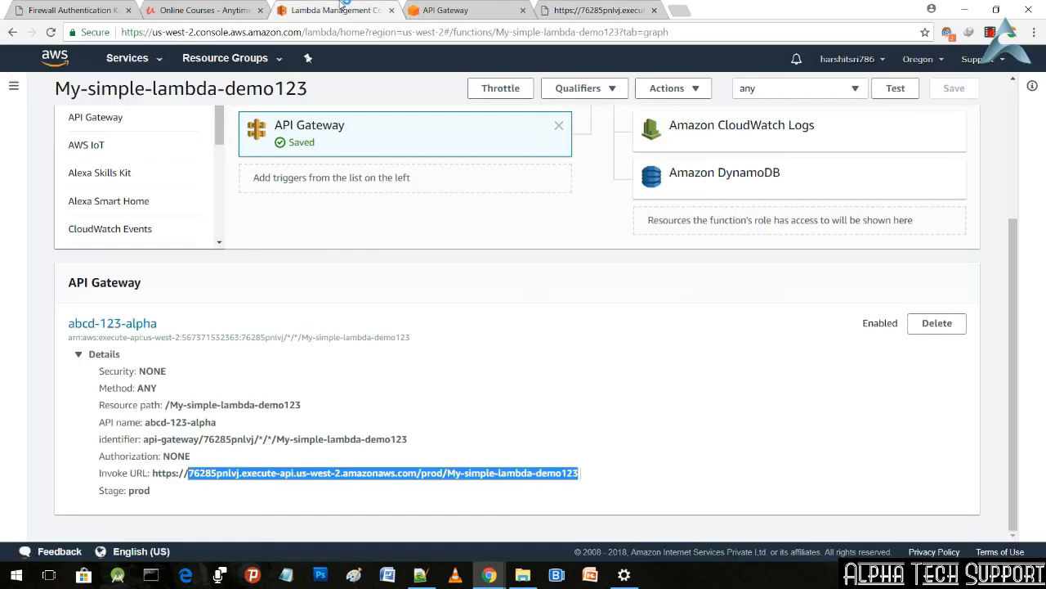
scroll(474, 350, up, 3)
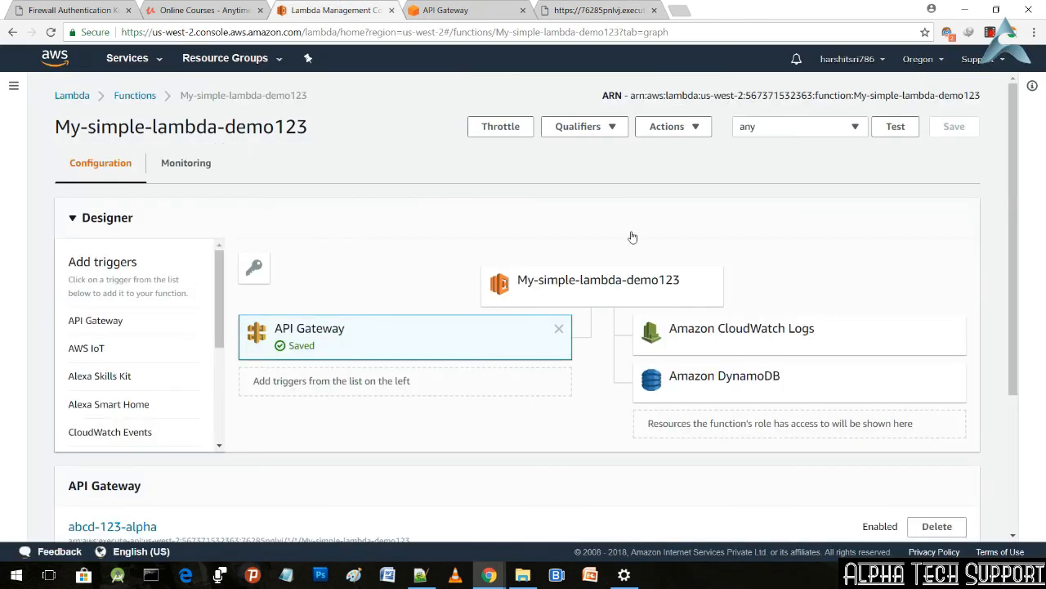
click(700, 128)
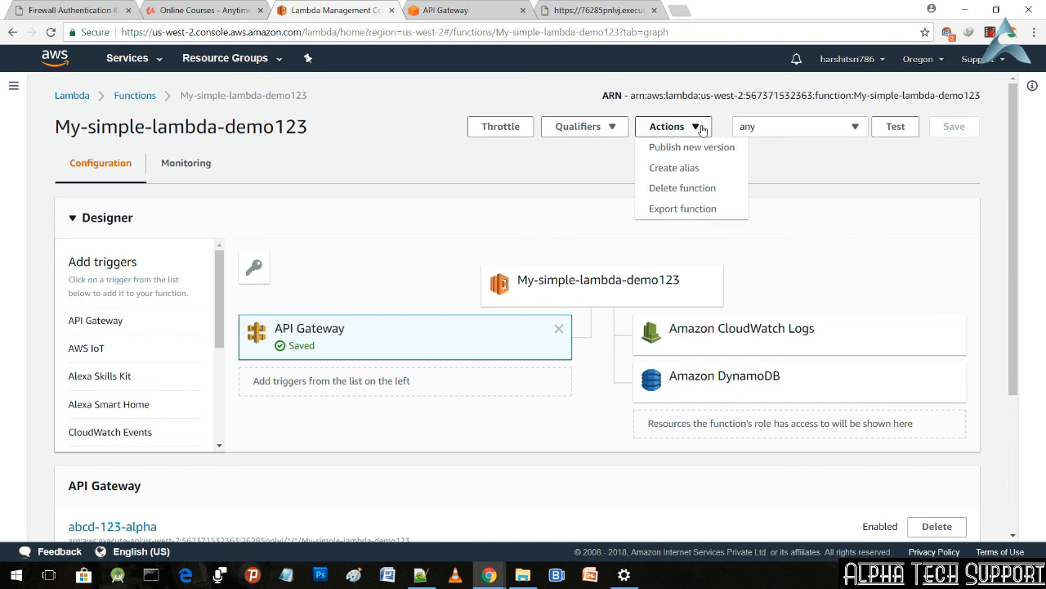
click(701, 127)
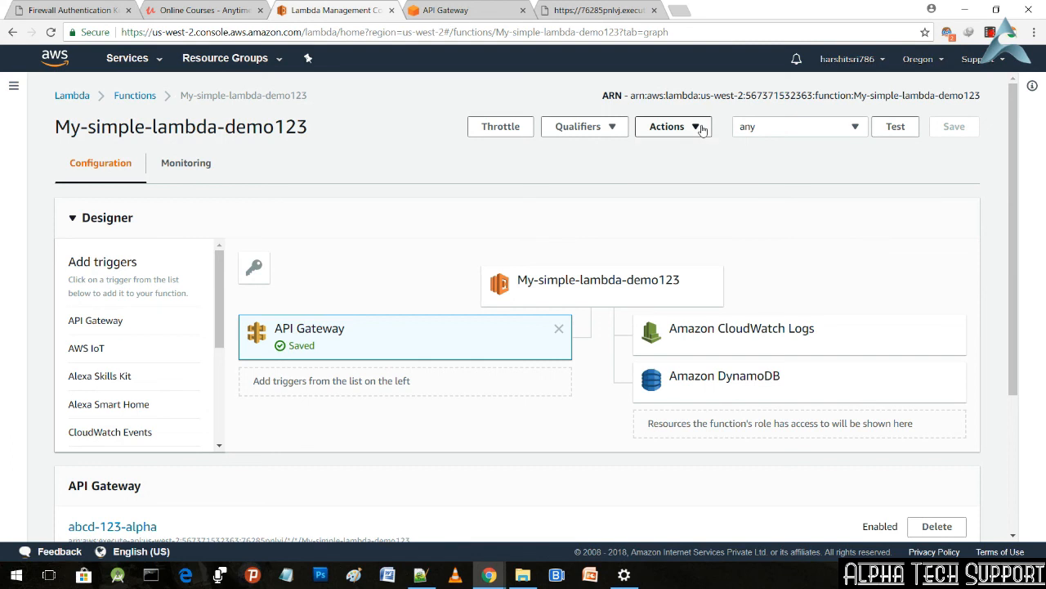
click(896, 129)
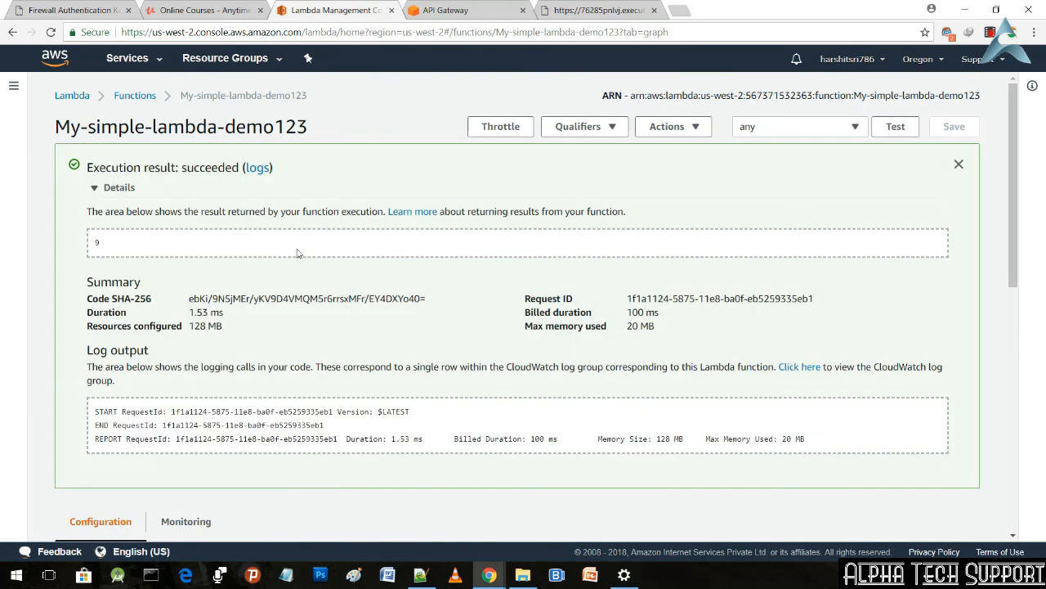
drag(110, 242, 85, 243)
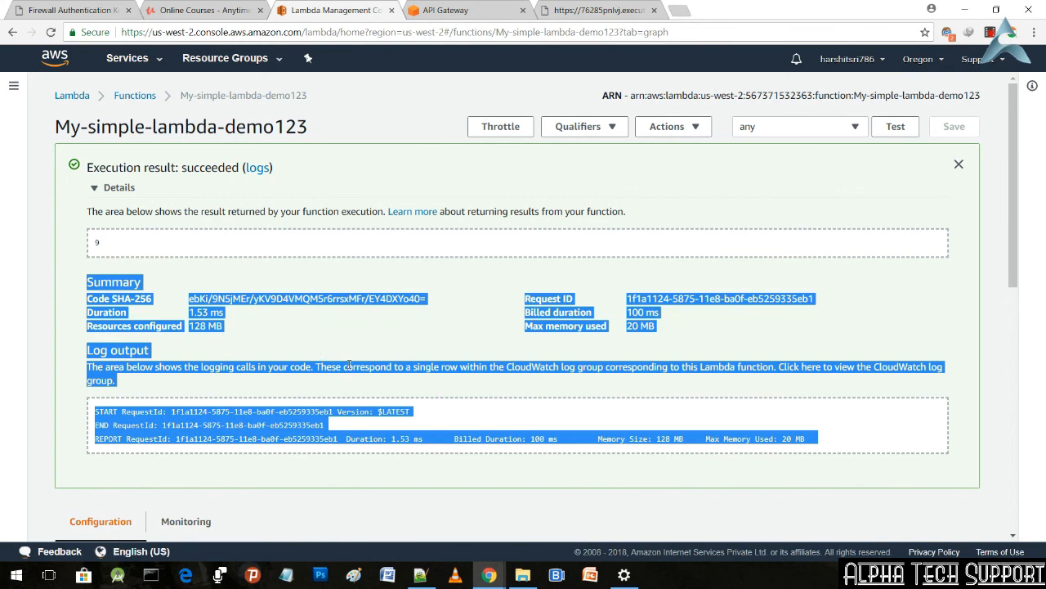
click(349, 367)
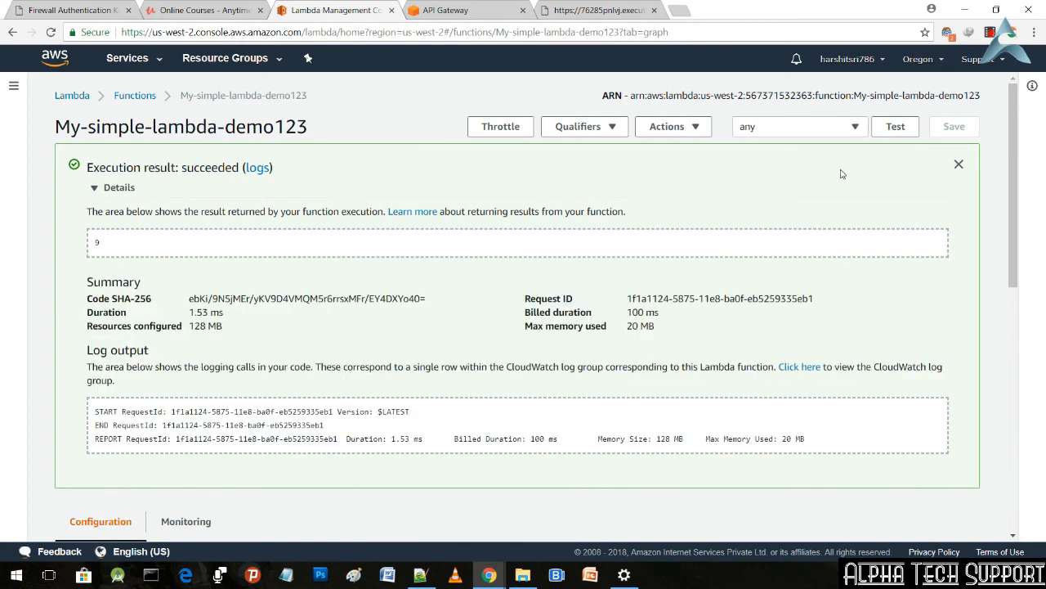
Step: Run the "any" test event two more times and compare the numbers the function returns
click(897, 133)
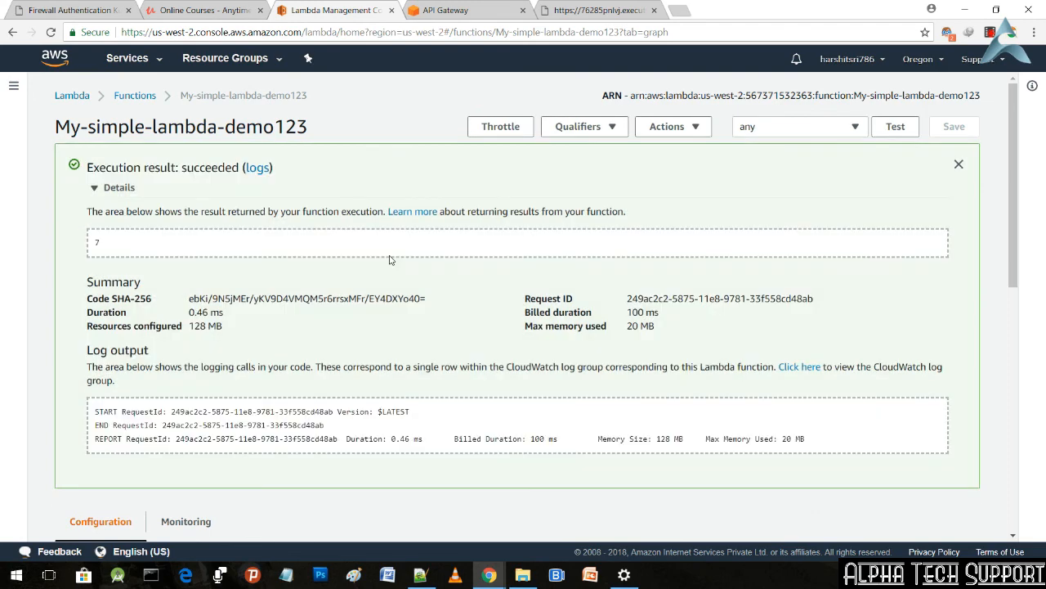
drag(102, 247, 88, 245)
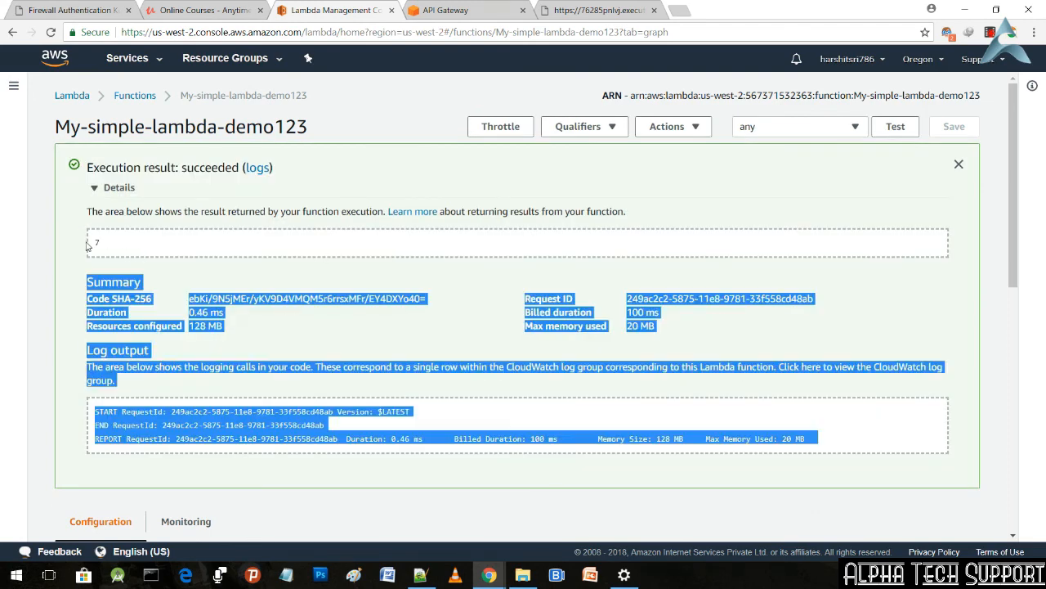
click(131, 245)
click(896, 133)
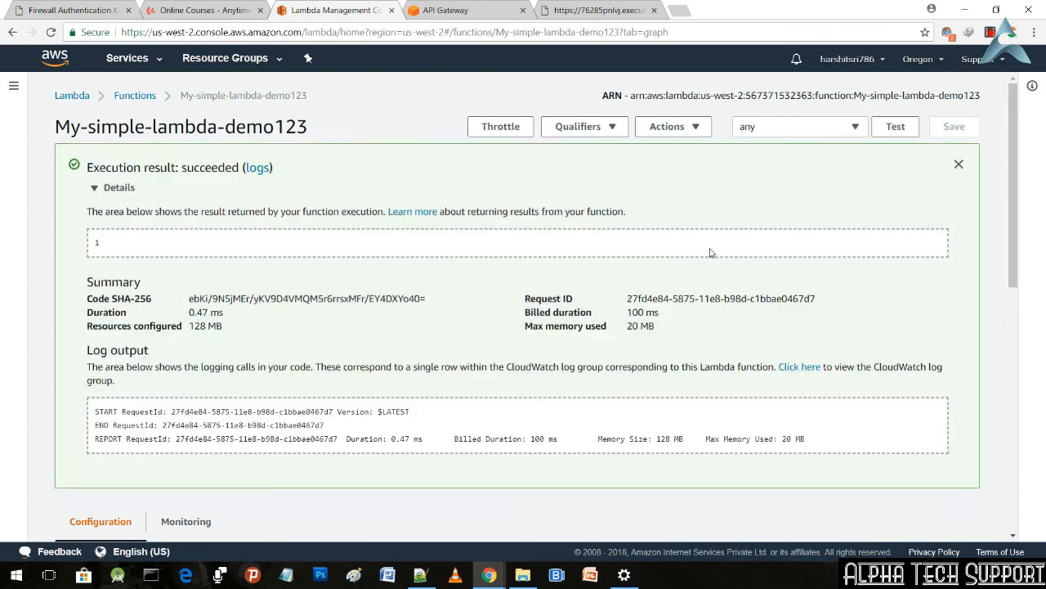
Step: Reload the API Gateway service to refresh its API list, and close the browser tab with the invoke URL
scroll(625, 200, down, 3)
scroll(625, 200, down, 3)
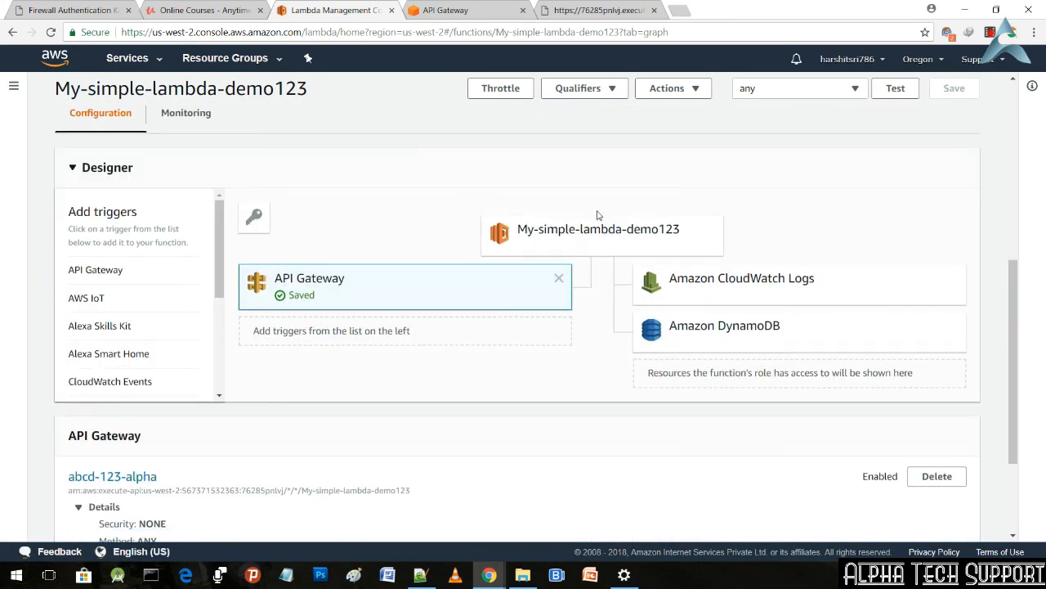
scroll(360, 296, down, 2)
scroll(380, 294, down, 1)
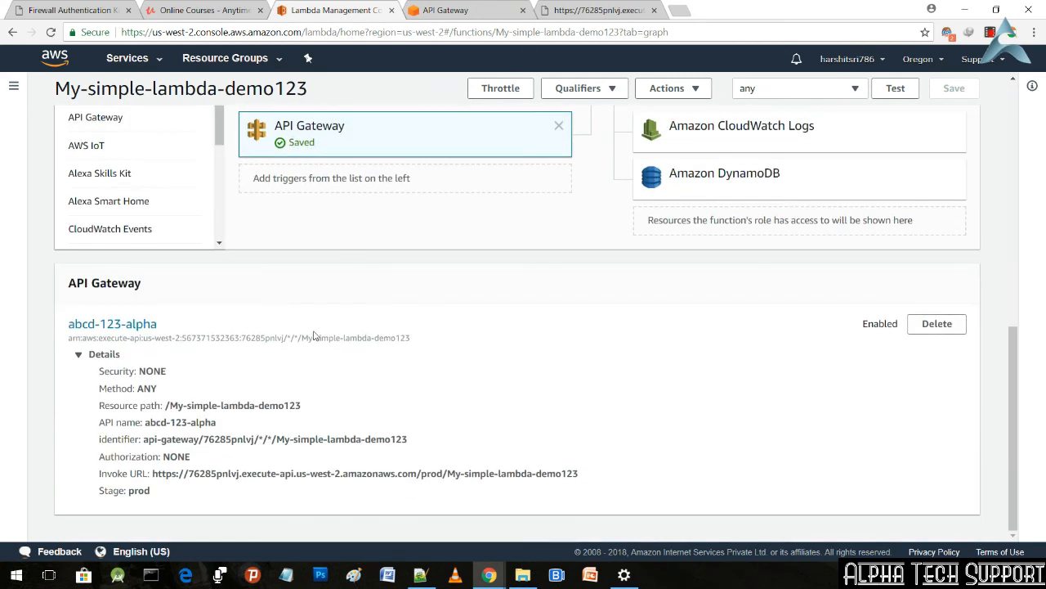
click(445, 10)
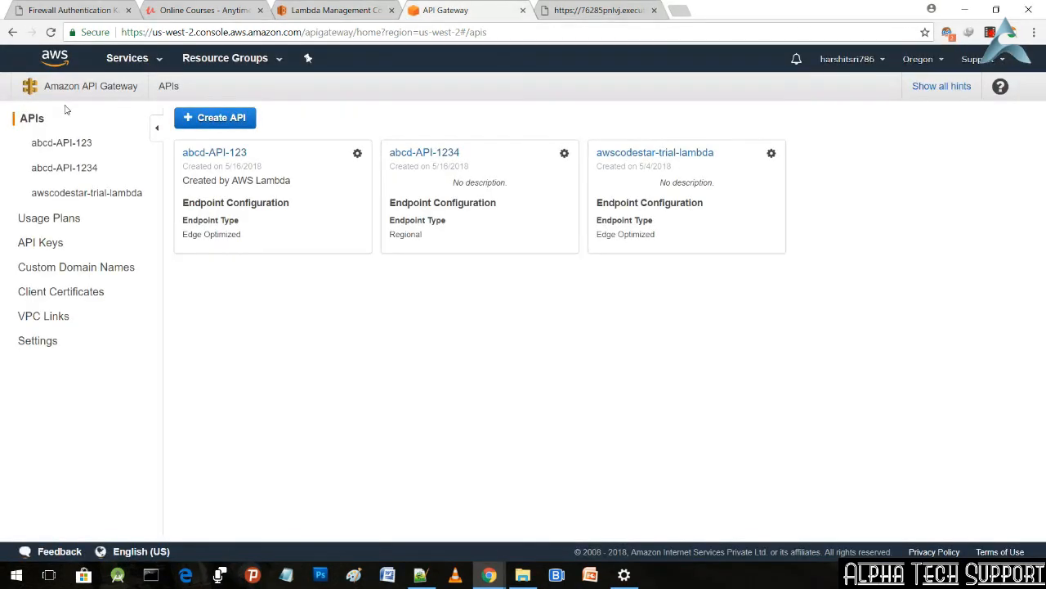
click(133, 60)
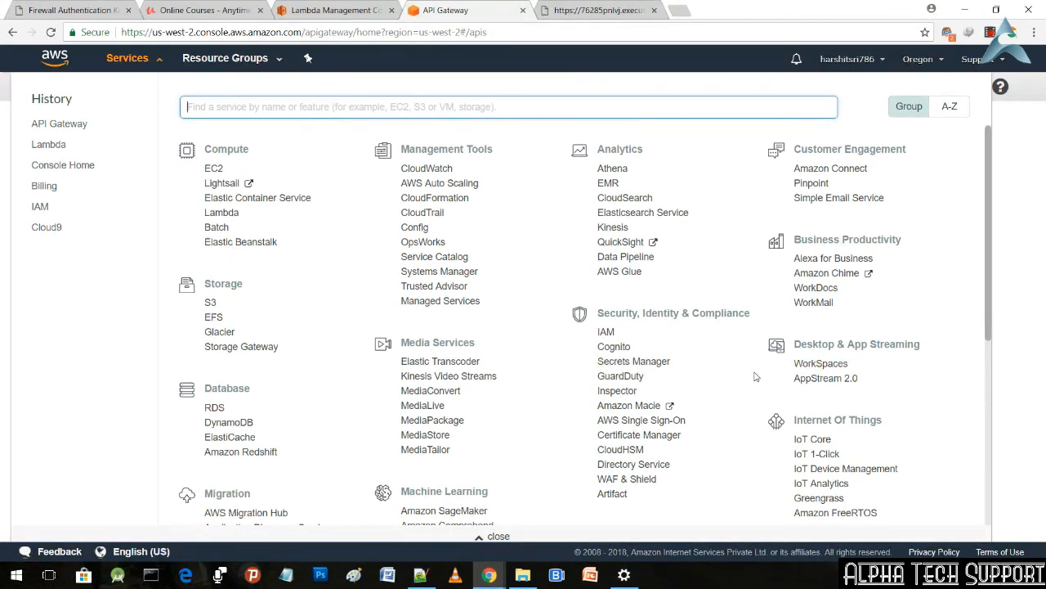
scroll(764, 374, down, 3)
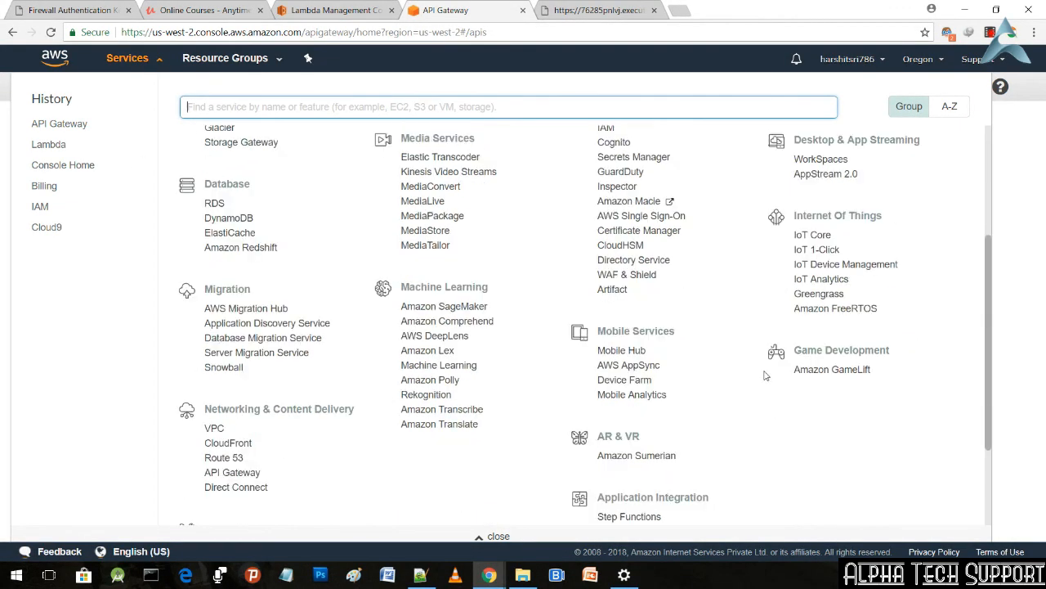
scroll(766, 375, down, 2)
scroll(774, 381, up, 5)
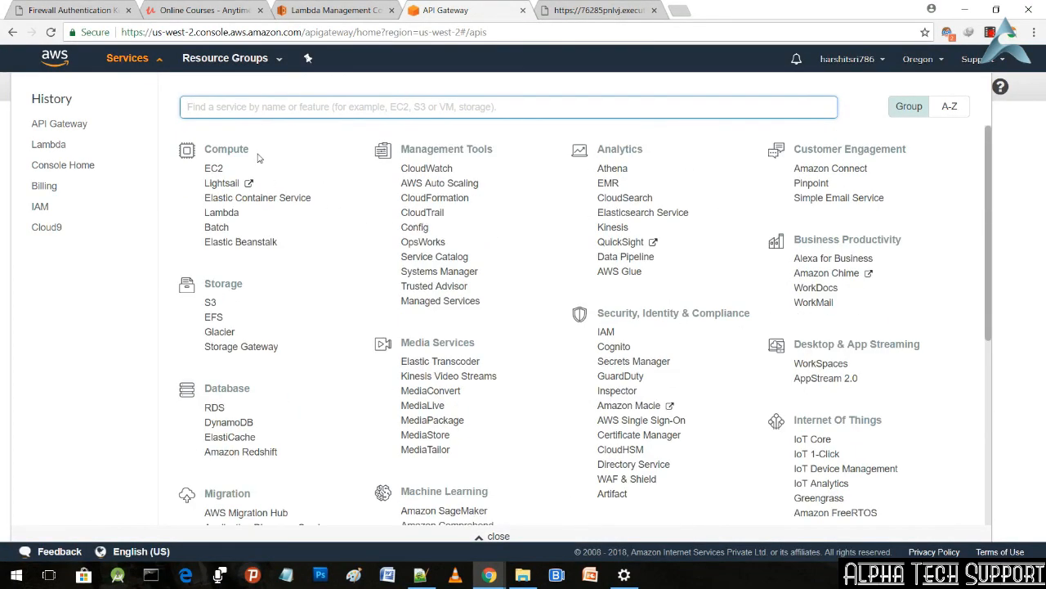
click(57, 124)
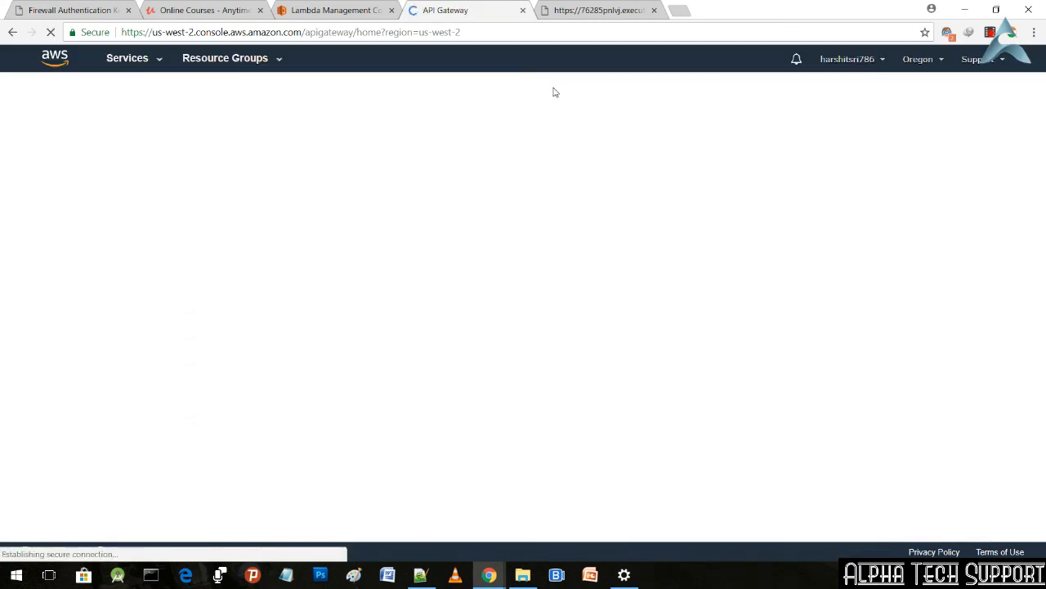
click(654, 10)
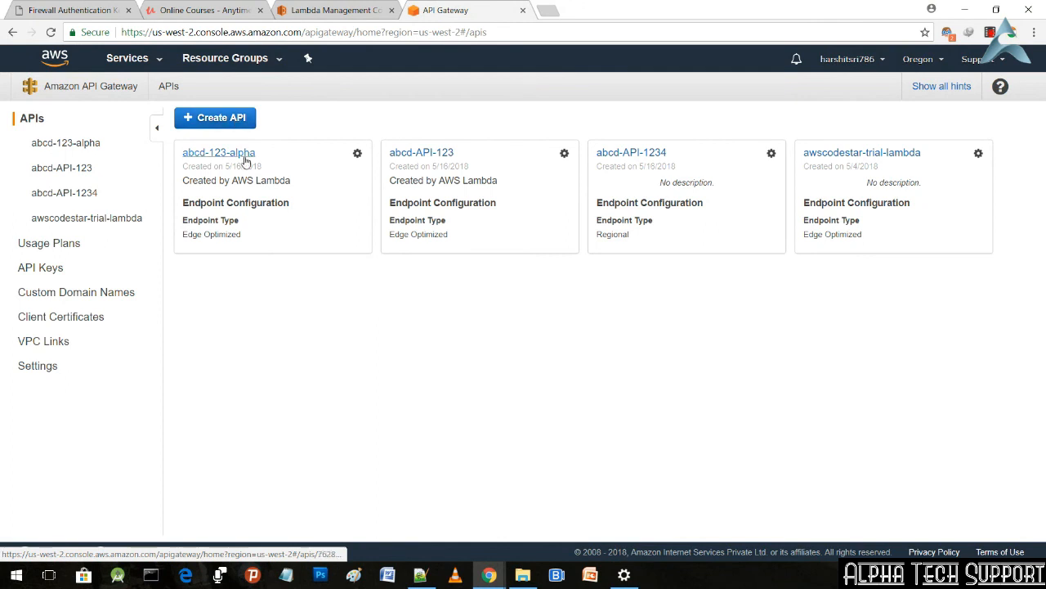
Step: Create a new API named abcd-API-alpha with the Regional endpoint type
click(243, 121)
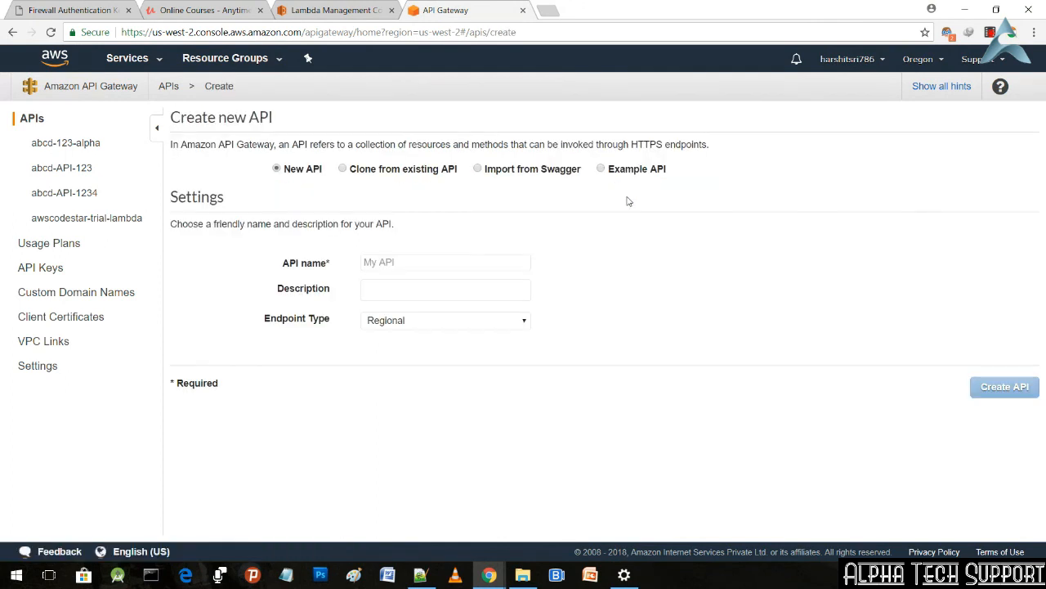
click(439, 263)
text(abc)
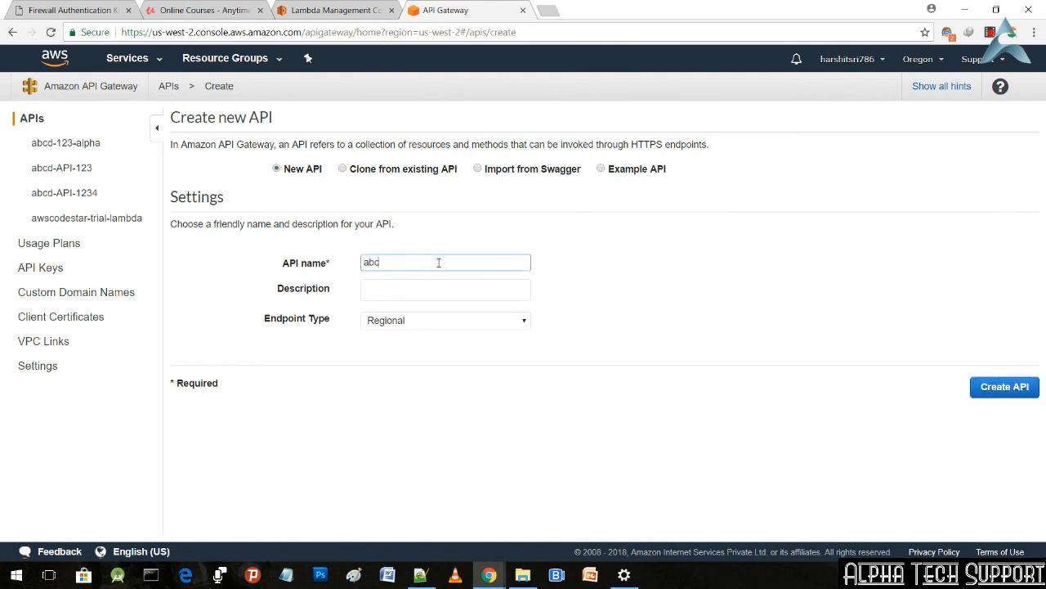
text(d-API-alpha)
click(466, 325)
click(466, 325)
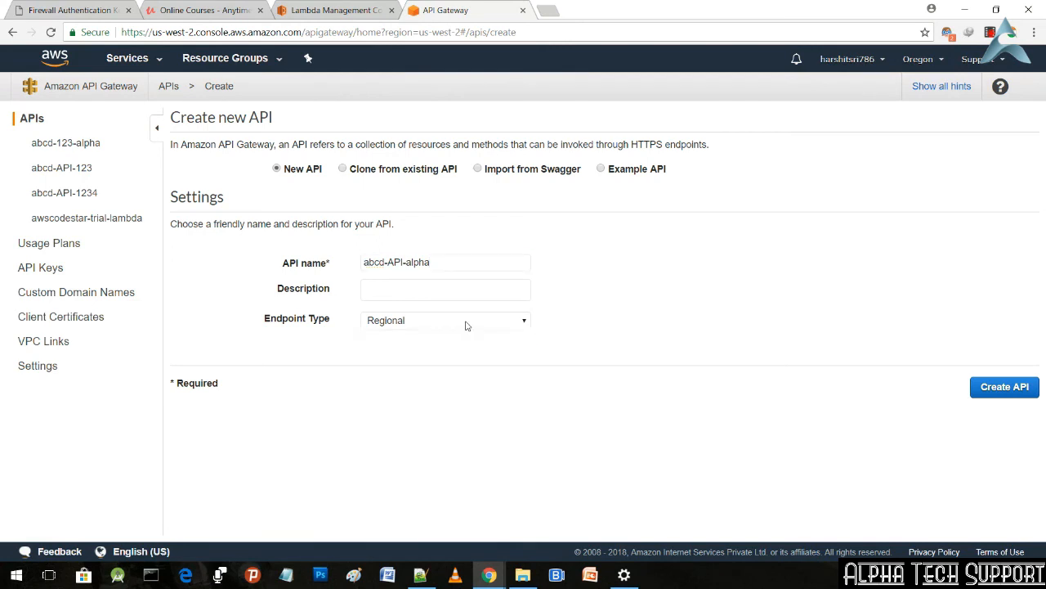
click(1000, 390)
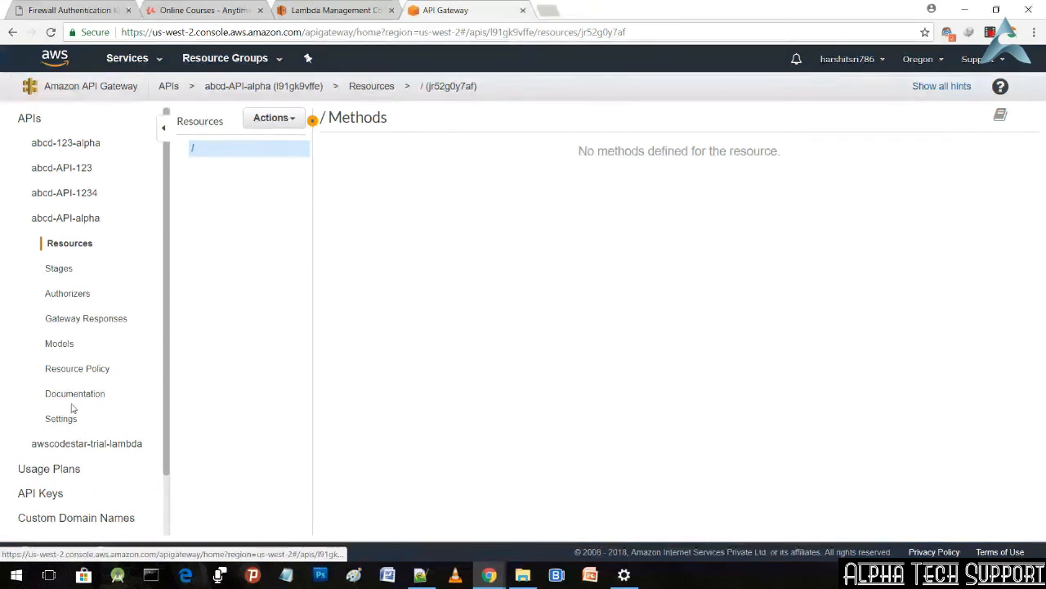
Step: Create a child resource named number under the root of abcd-API-alpha
click(281, 119)
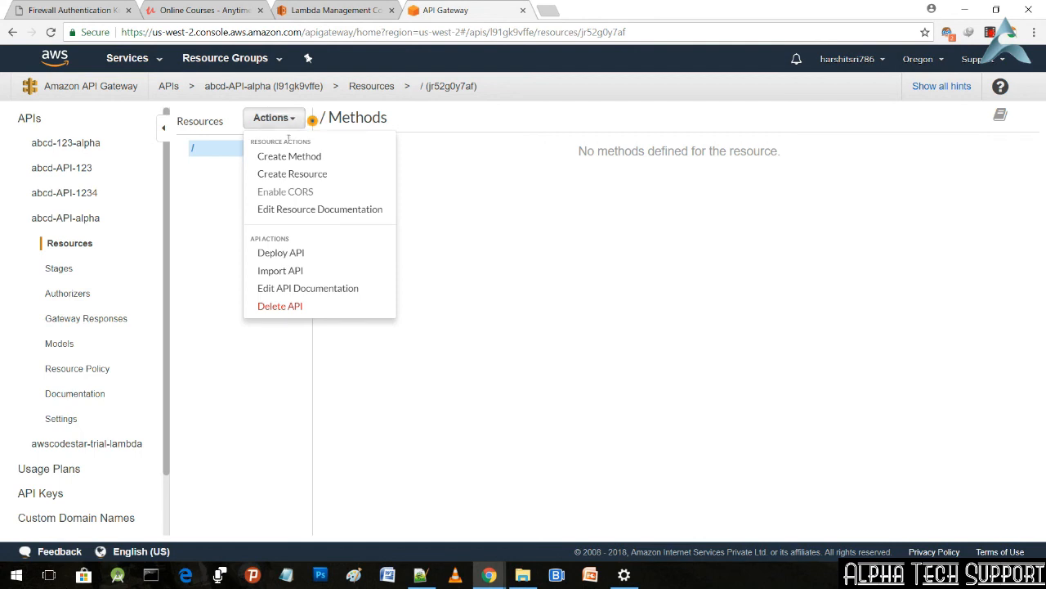
click(292, 177)
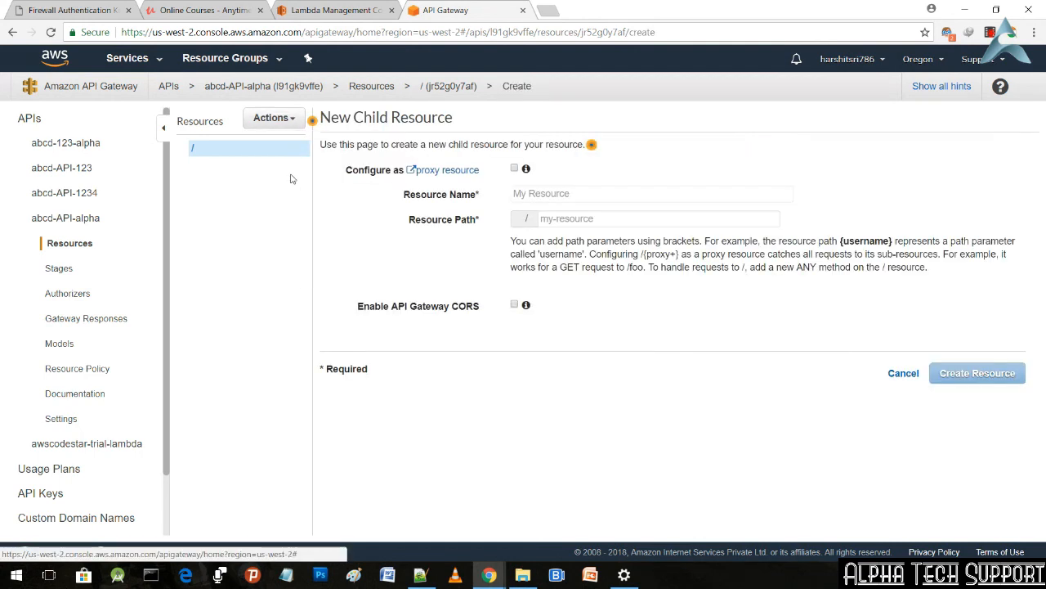
click(588, 197)
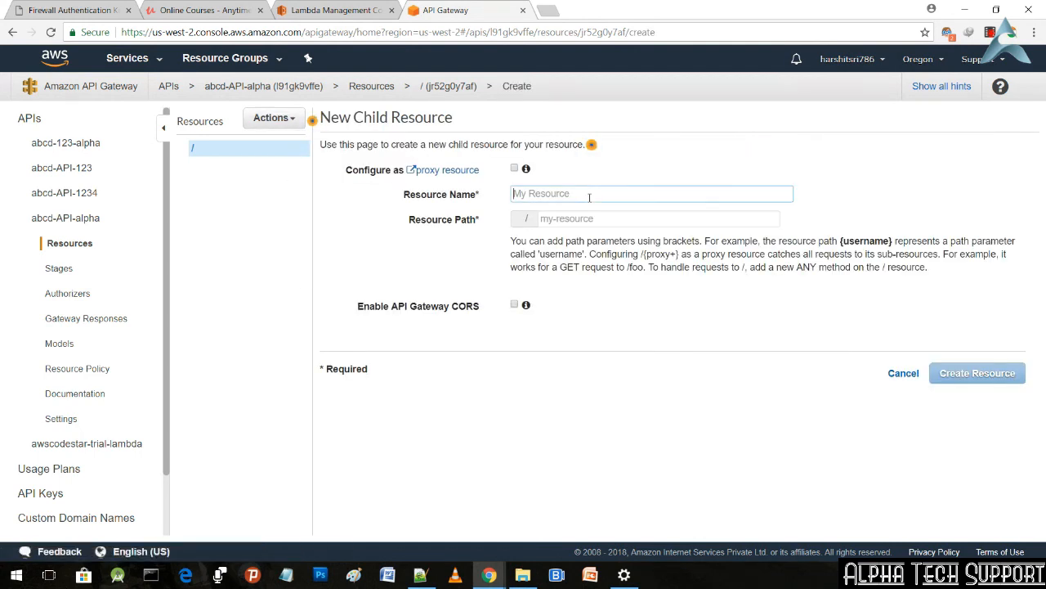
text(num)
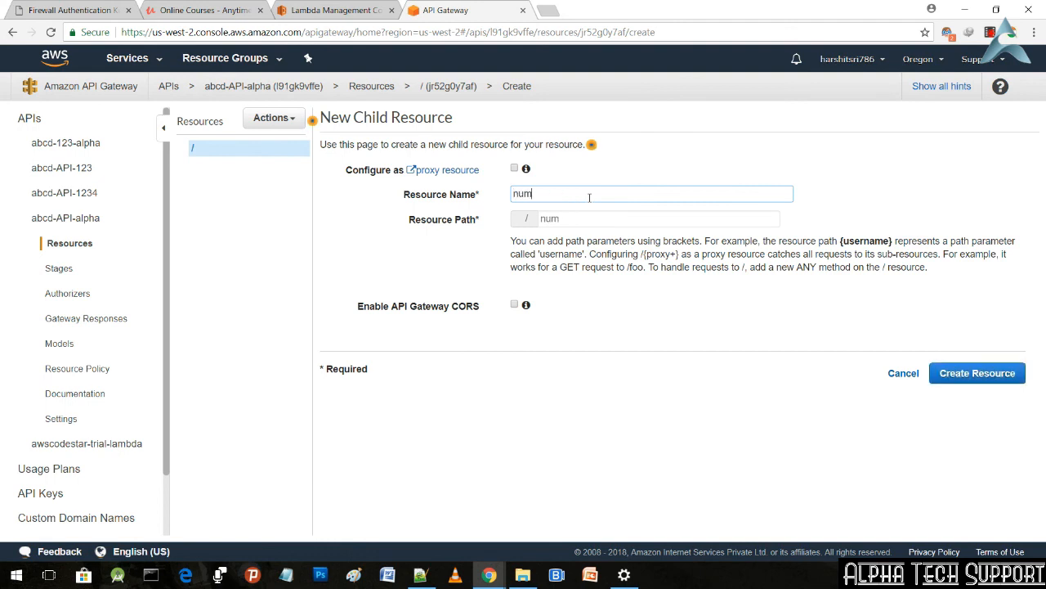
text(ber)
click(947, 380)
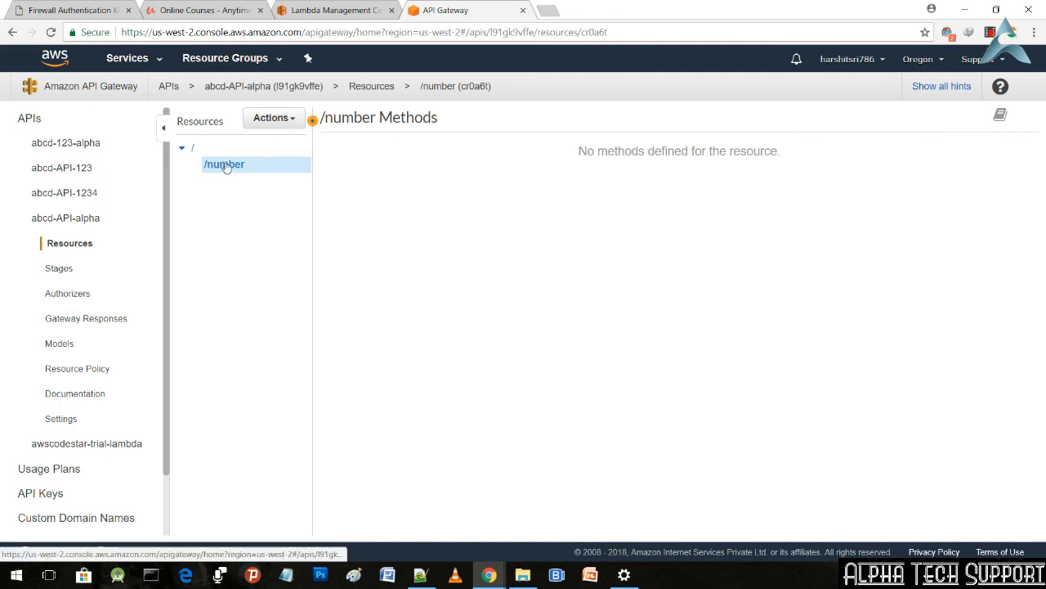
Step: Add a GET method to the /number resource
click(293, 119)
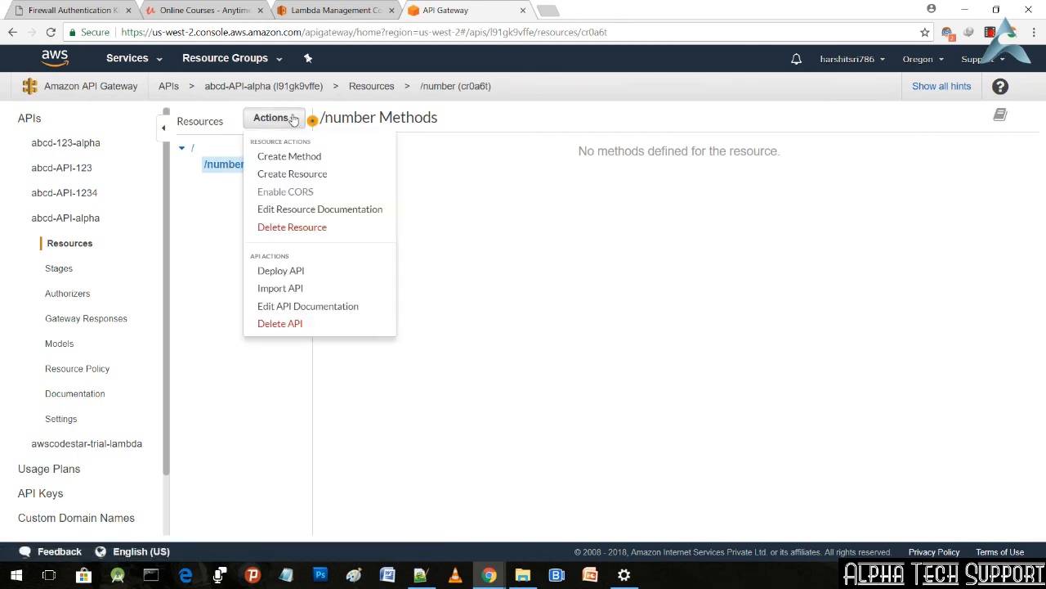
click(296, 158)
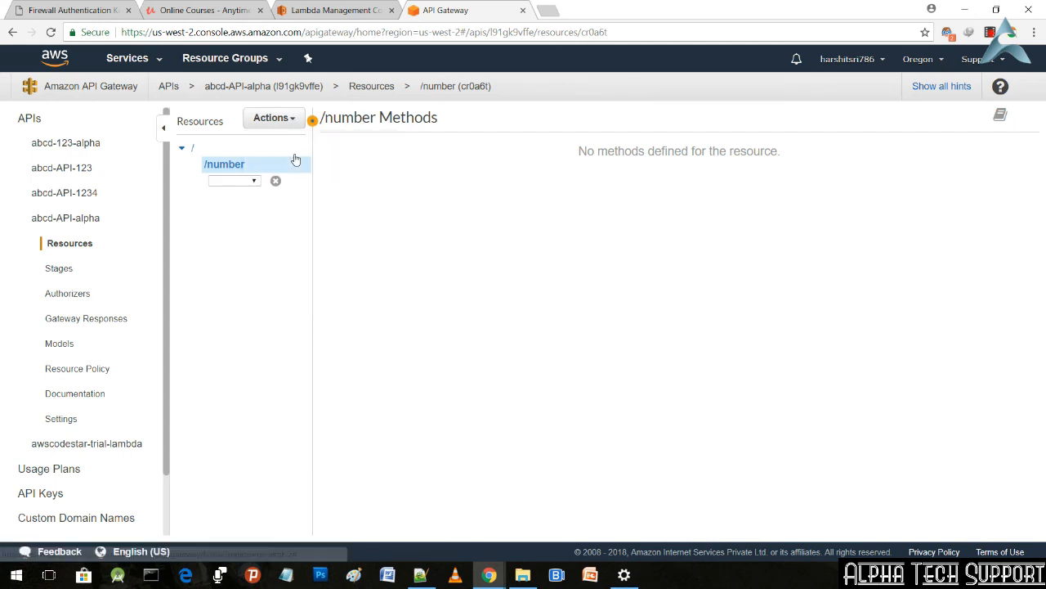
click(255, 181)
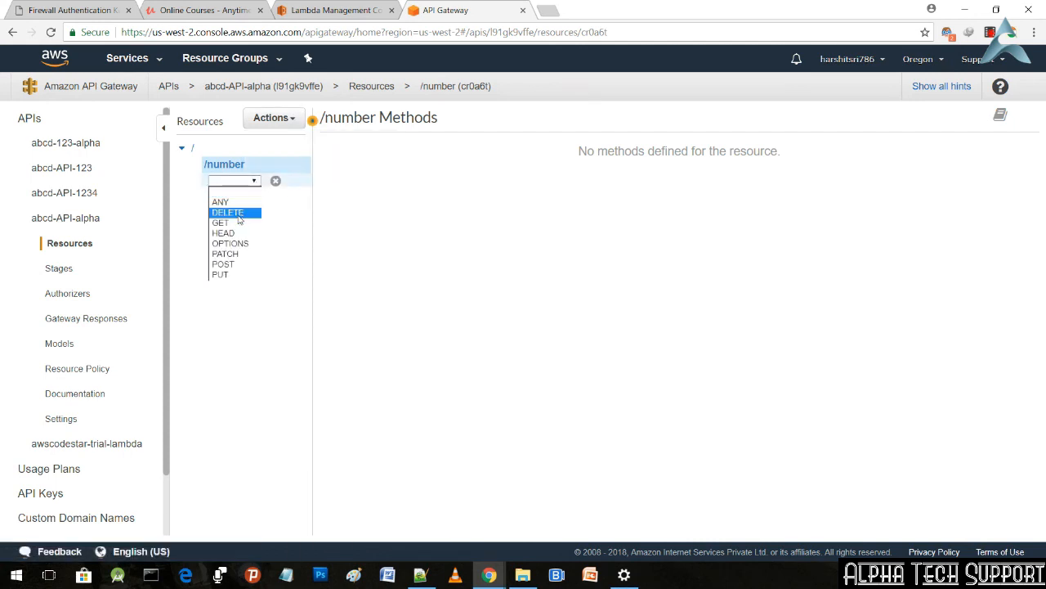
click(236, 223)
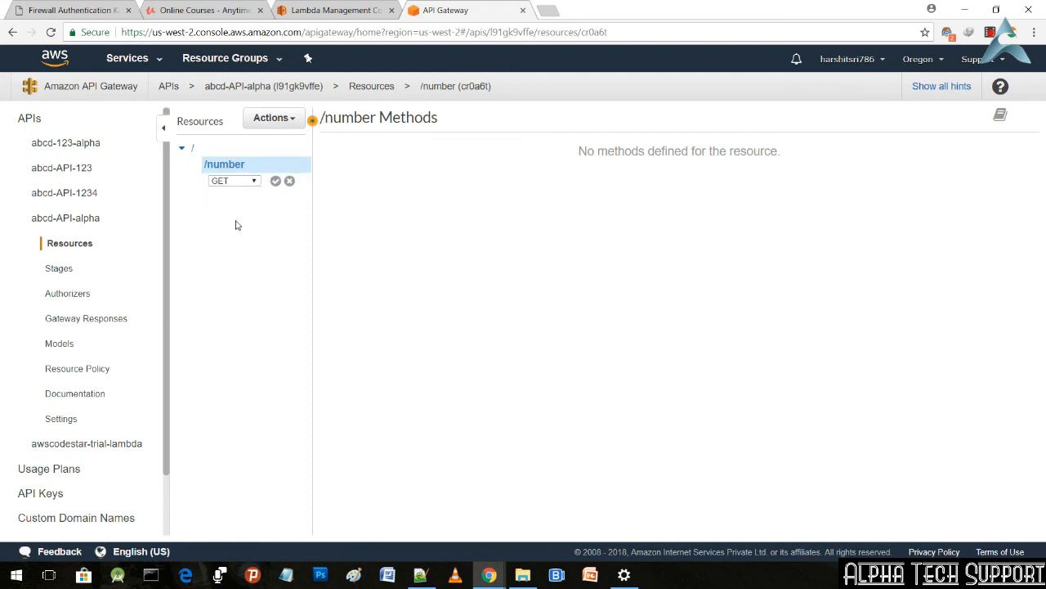
click(276, 182)
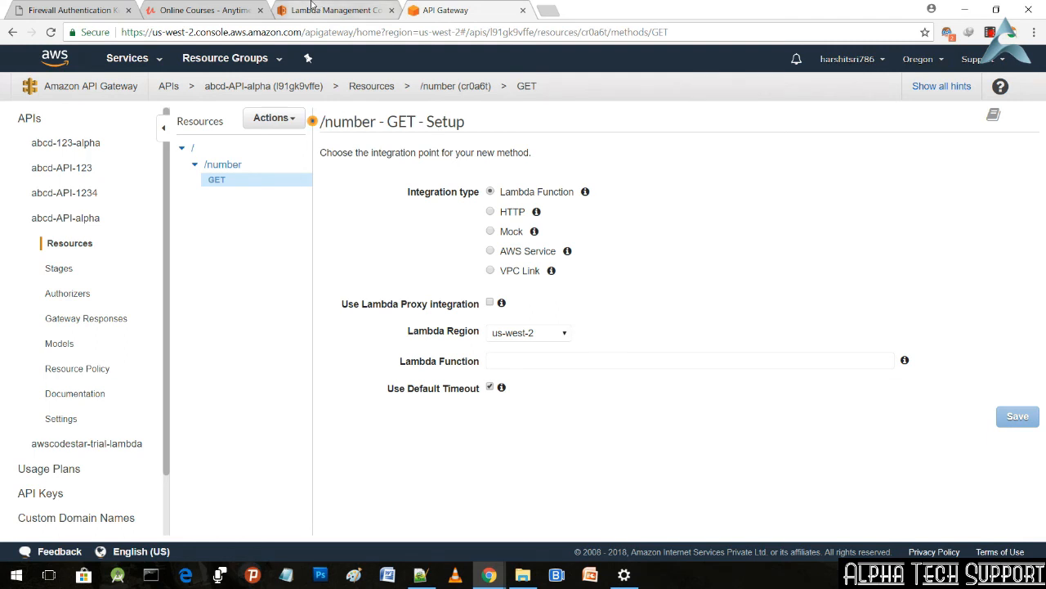
Step: Check the AWS region of My-simple-lambda-demo123 in the Lambda console and return to the GET method setup
click(335, 10)
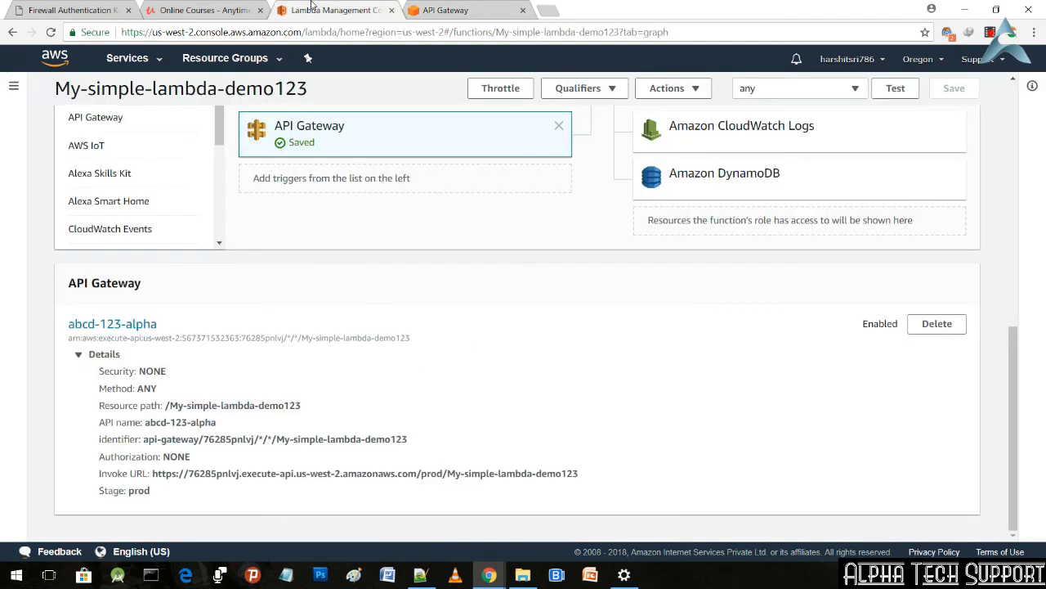
click(943, 62)
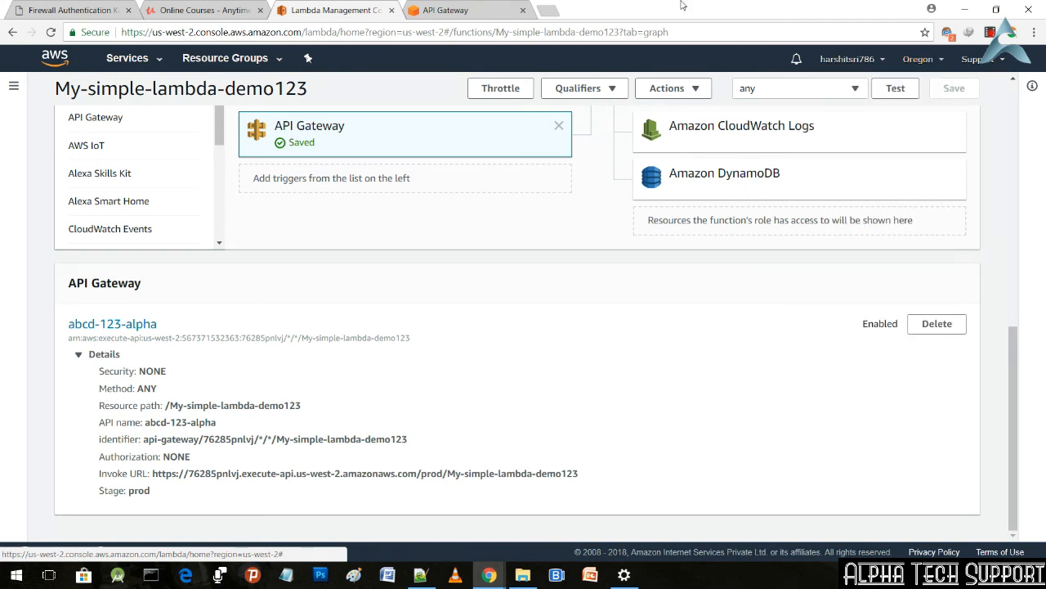
click(414, 8)
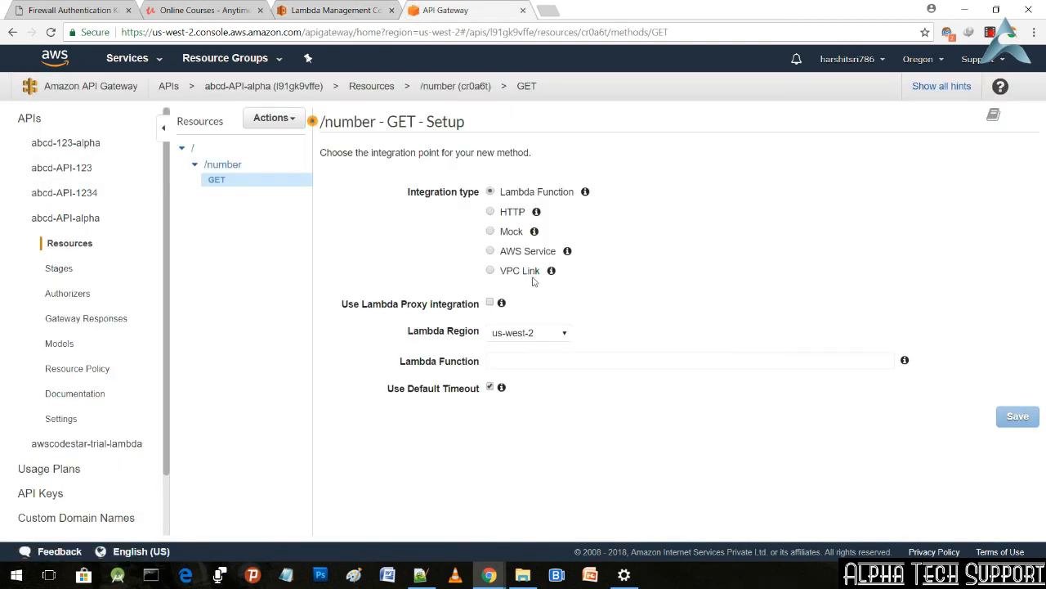
Step: Compare the Lambda Region options of the GET setup with the region list in the Lambda console
click(562, 335)
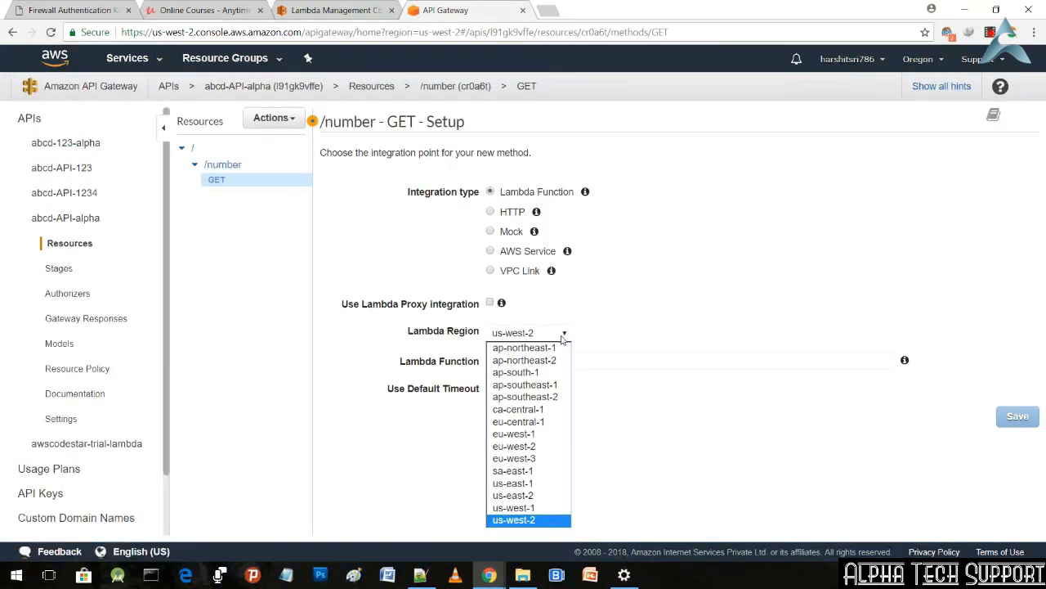
click(337, 8)
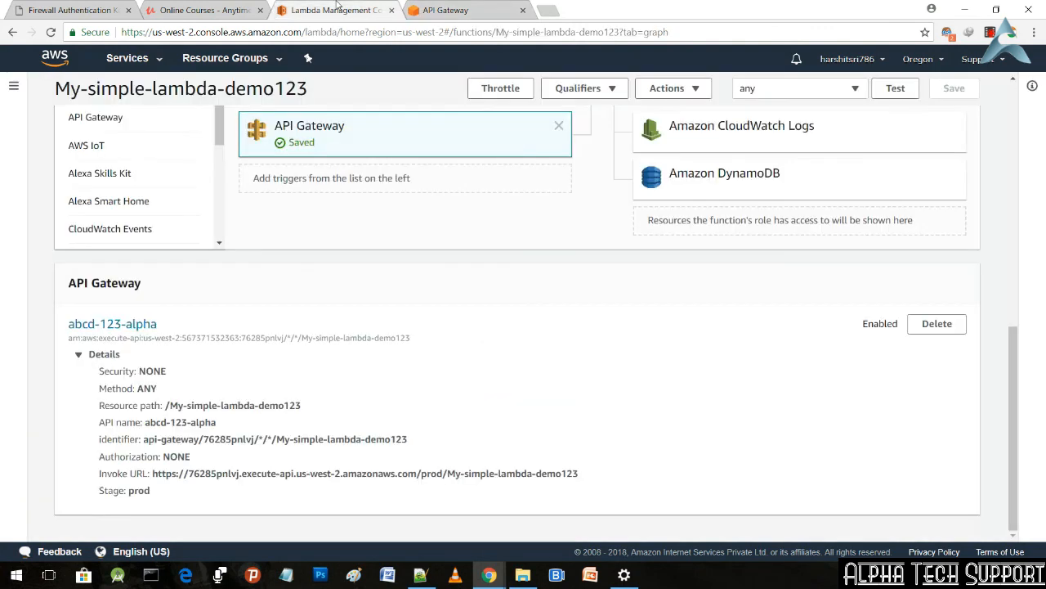
click(923, 55)
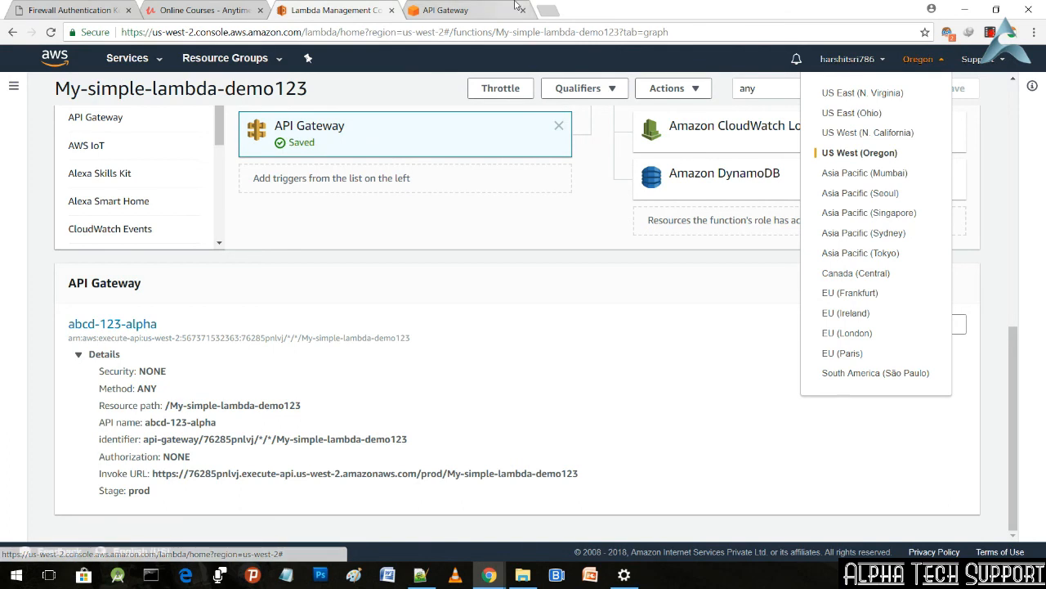
click(470, 8)
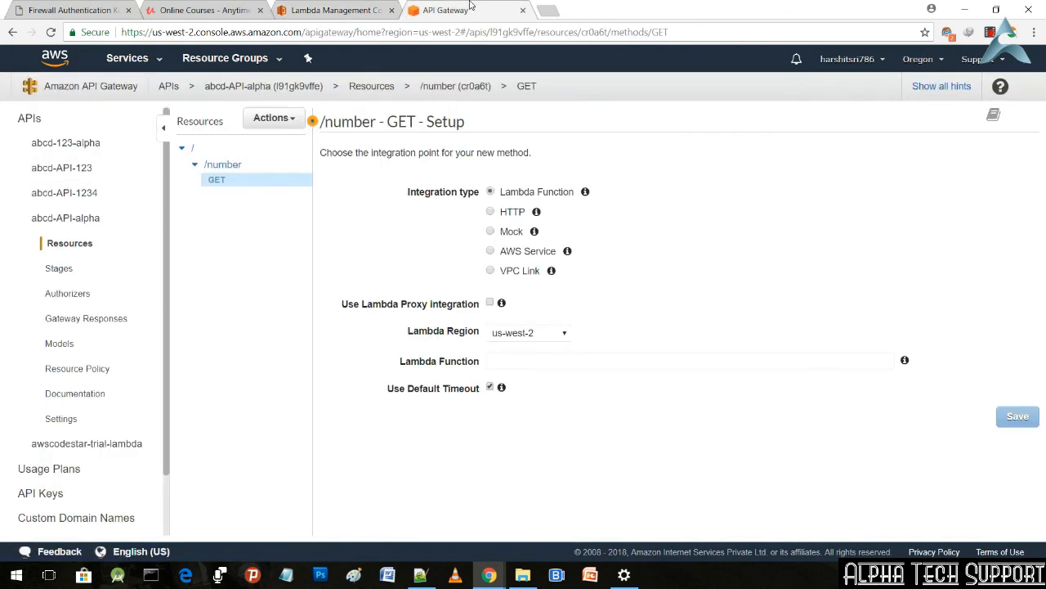
Step: Integrate the GET method with the My-simple-lambda-demo123 Lambda function and grant API Gateway permission to invoke it
click(600, 363)
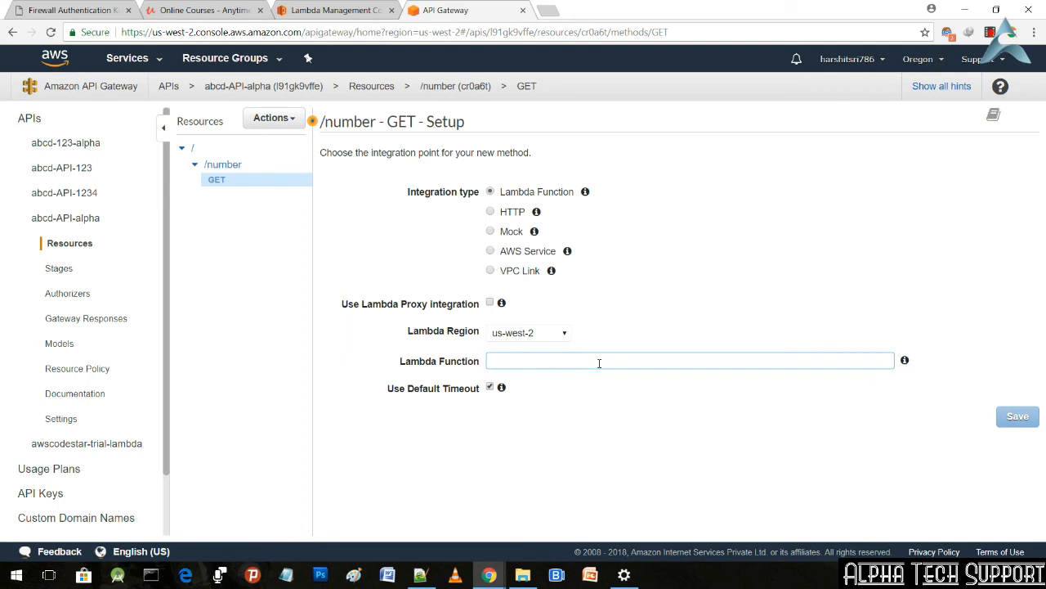
text(ab)
key(BackSpace)
key(BackSpace)
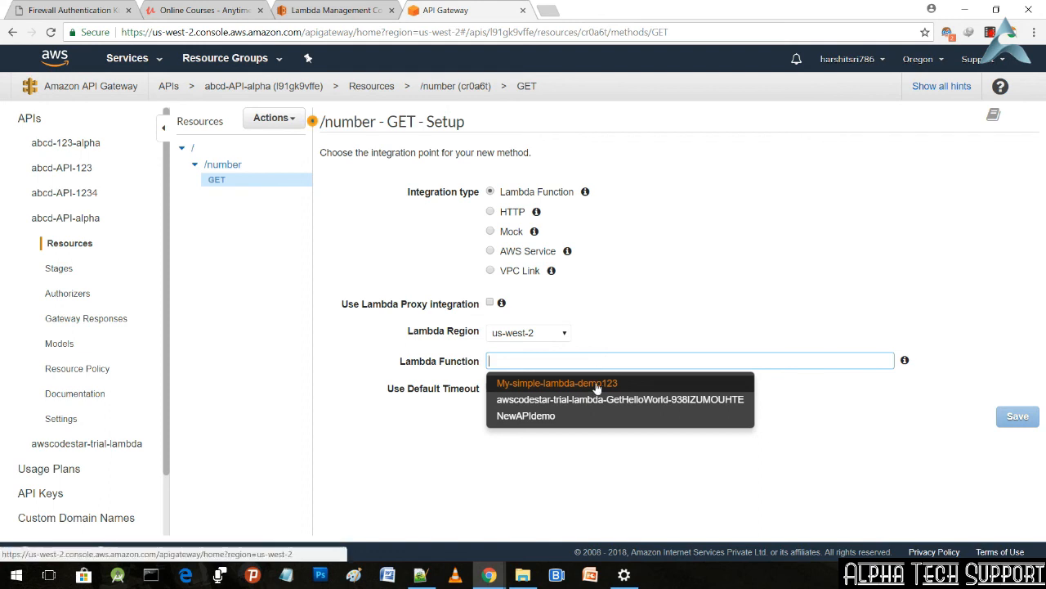
click(596, 385)
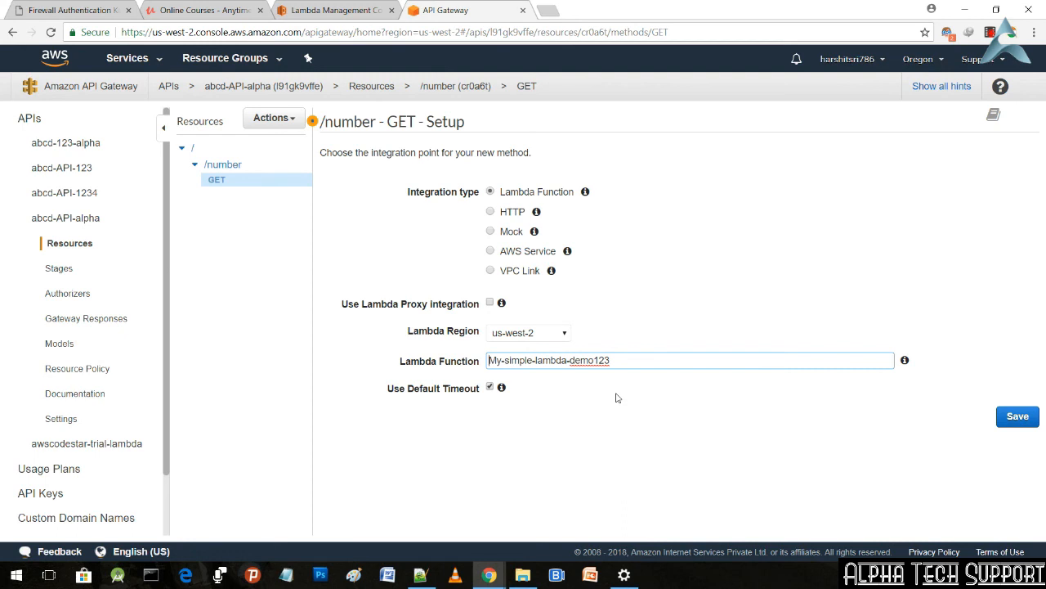
click(1014, 417)
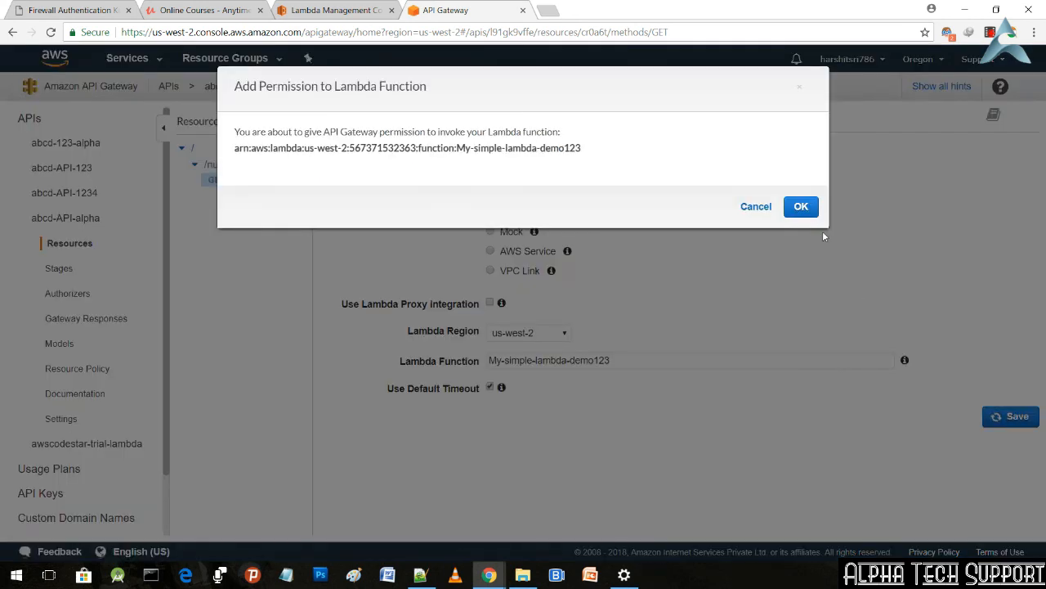
click(802, 208)
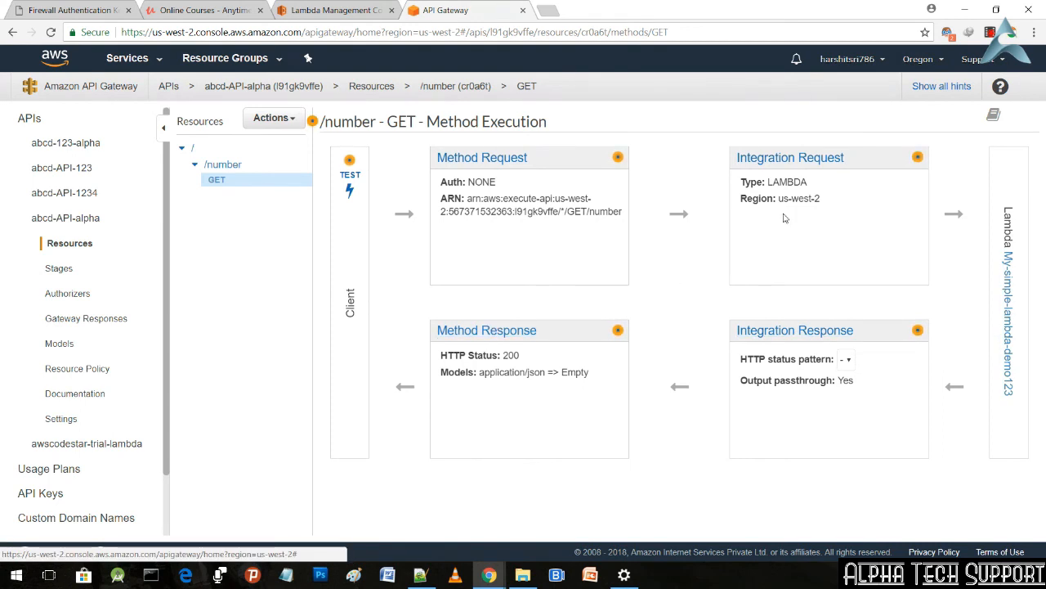
Step: Examine the GET method's Integration Request settings, including path parameters, query strings, HTTP headers and body mapping templates
click(809, 165)
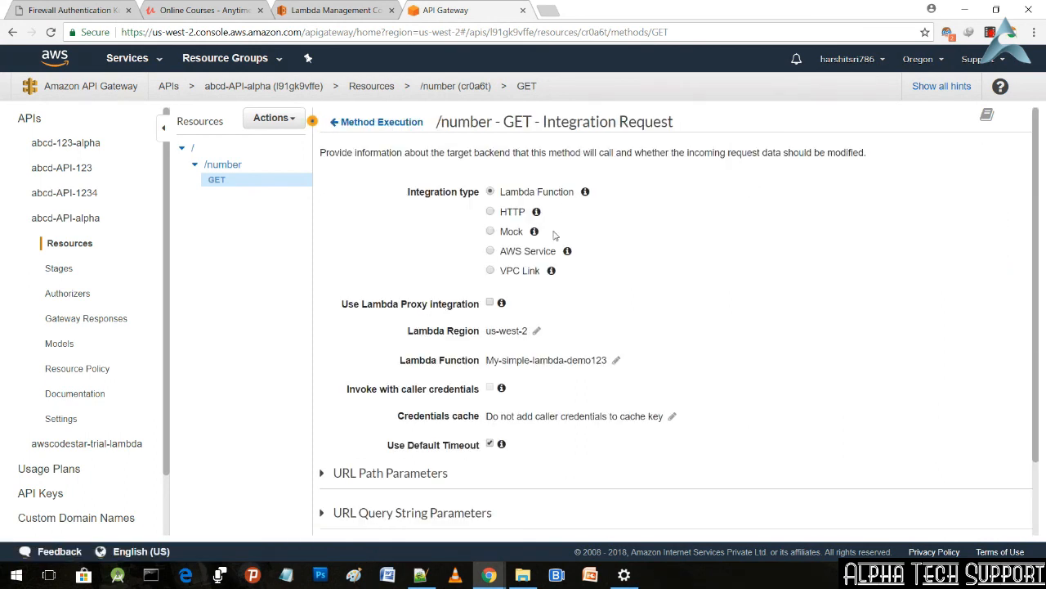
scroll(551, 392, down, 2)
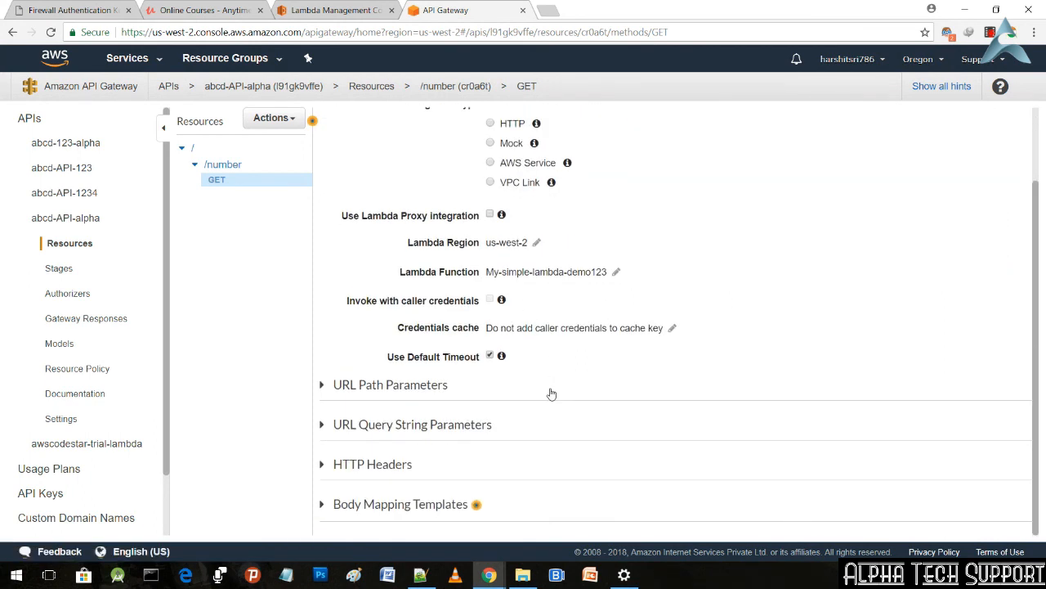
click(321, 386)
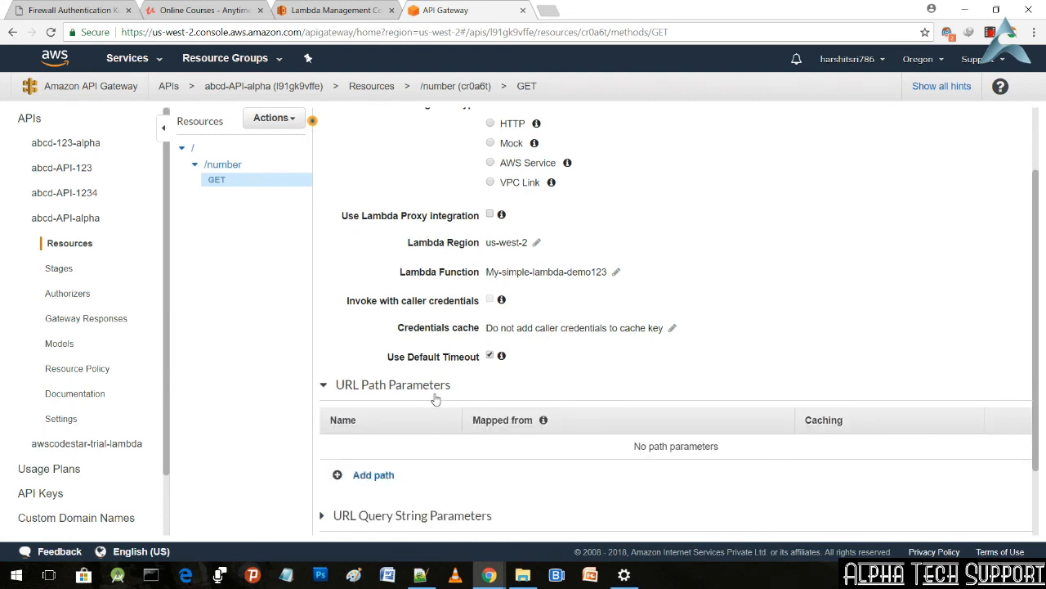
scroll(551, 425, down, 2)
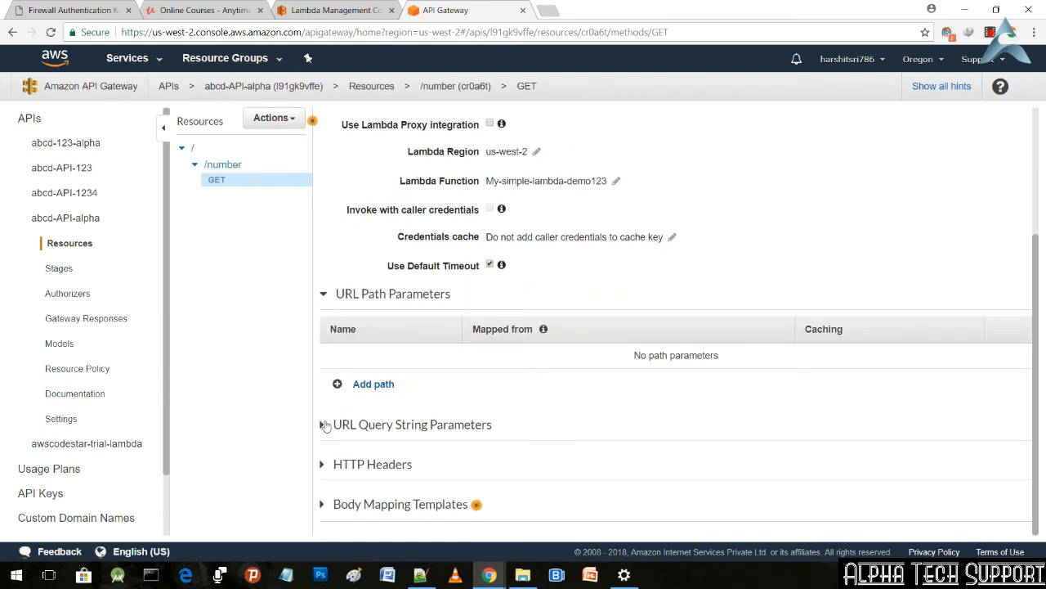
click(323, 424)
scroll(713, 446, down, 2)
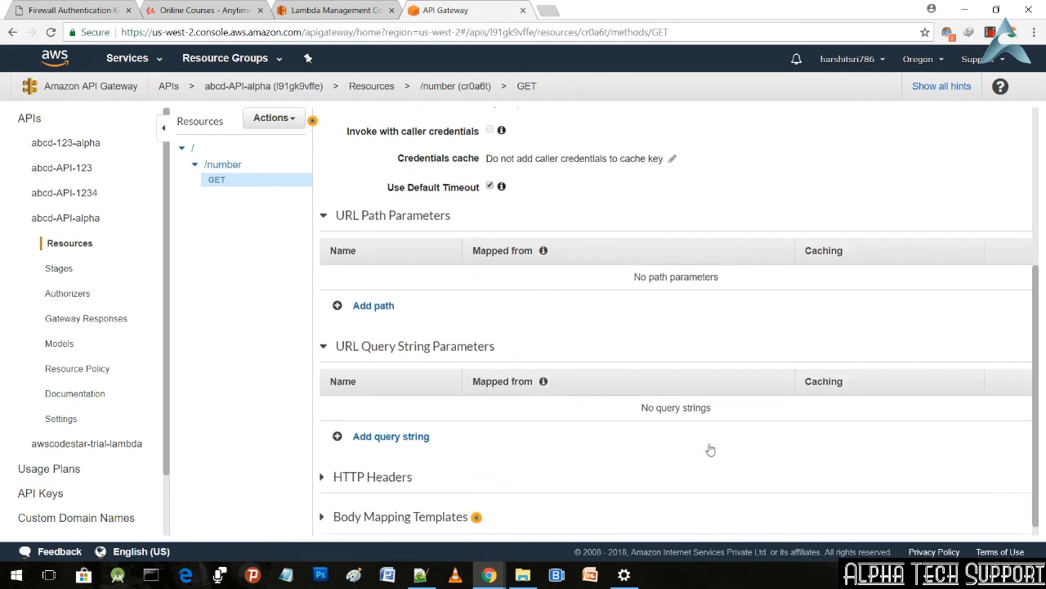
click(323, 465)
scroll(325, 467, down, 1)
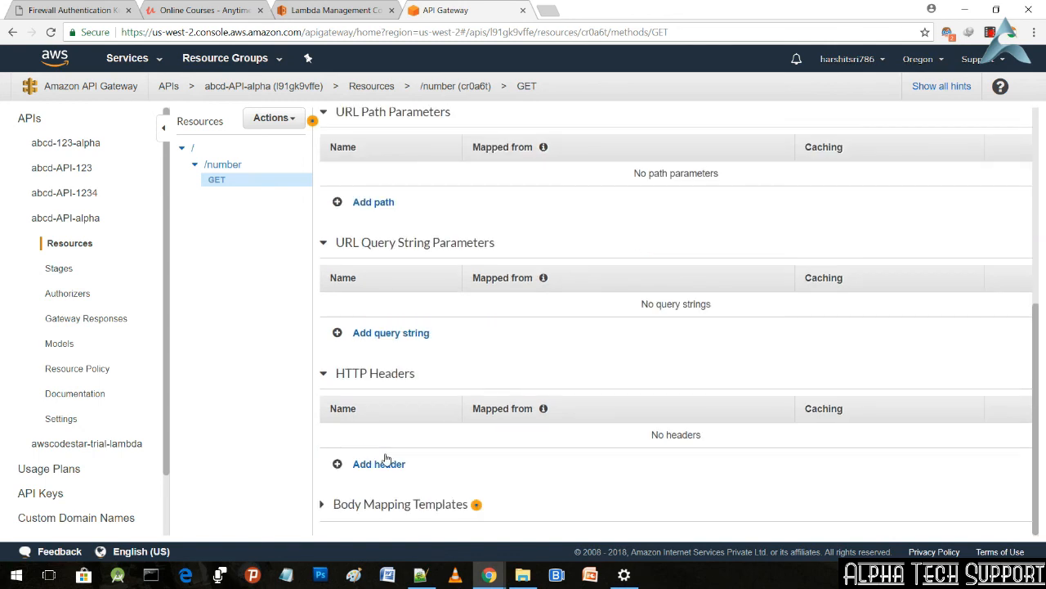
click(323, 504)
scroll(708, 409, down, 2)
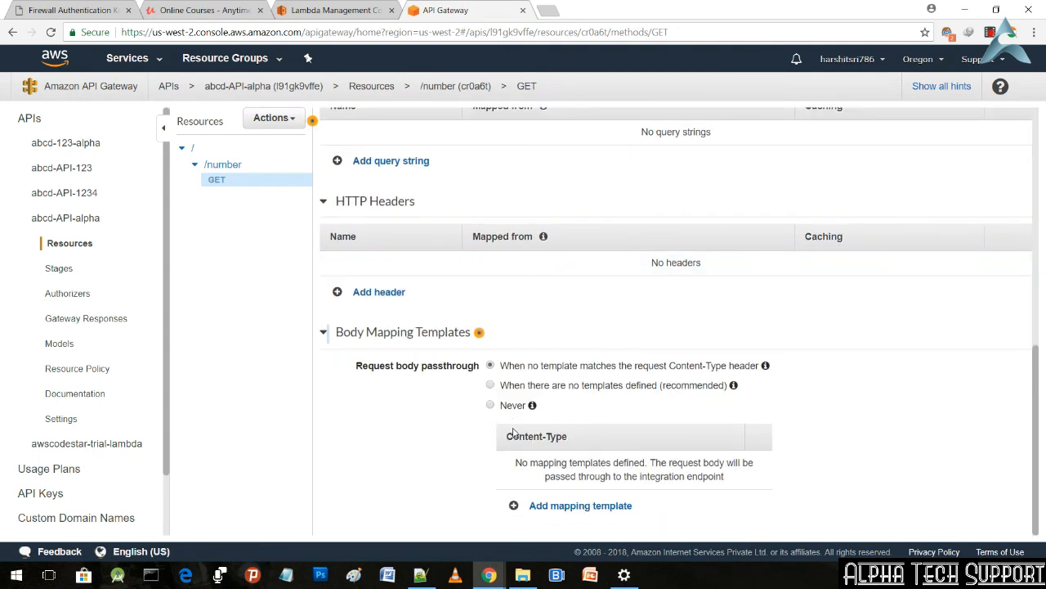
scroll(708, 409, up, 6)
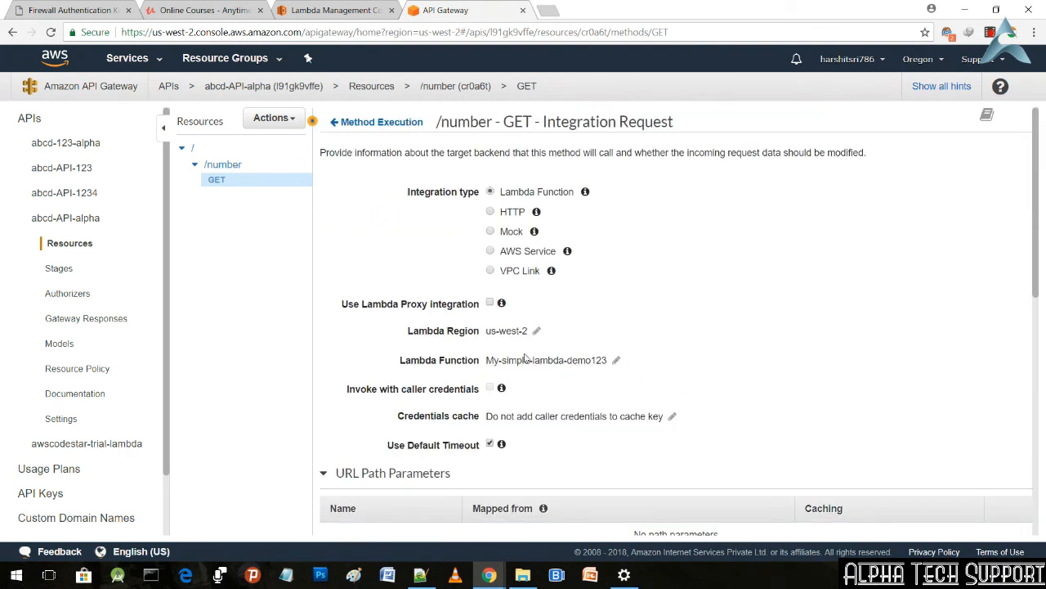
Step: Deploy abcd-API-alpha to a new stage named prod
click(283, 120)
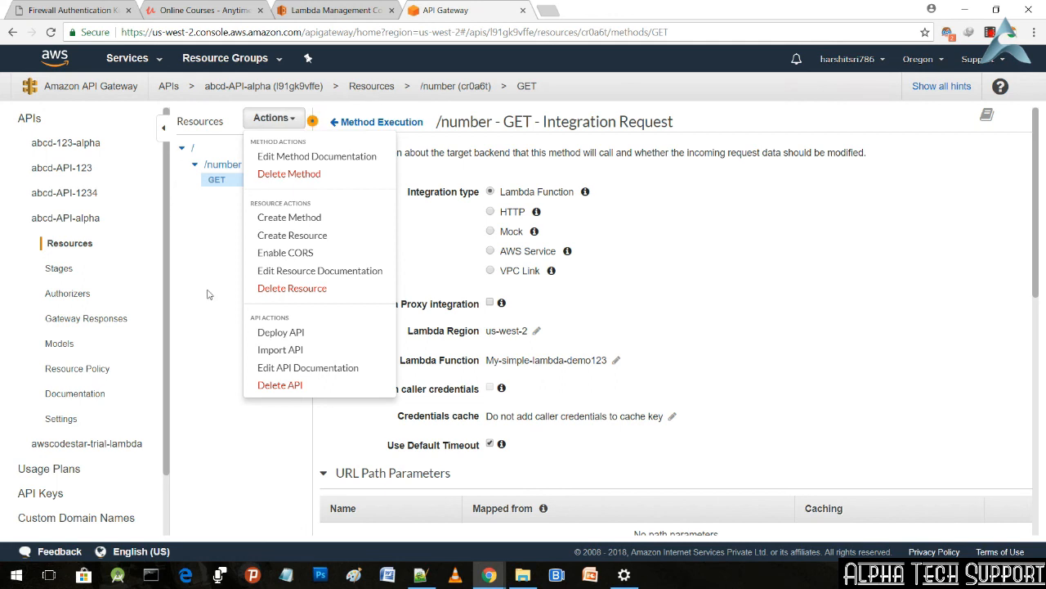
click(293, 333)
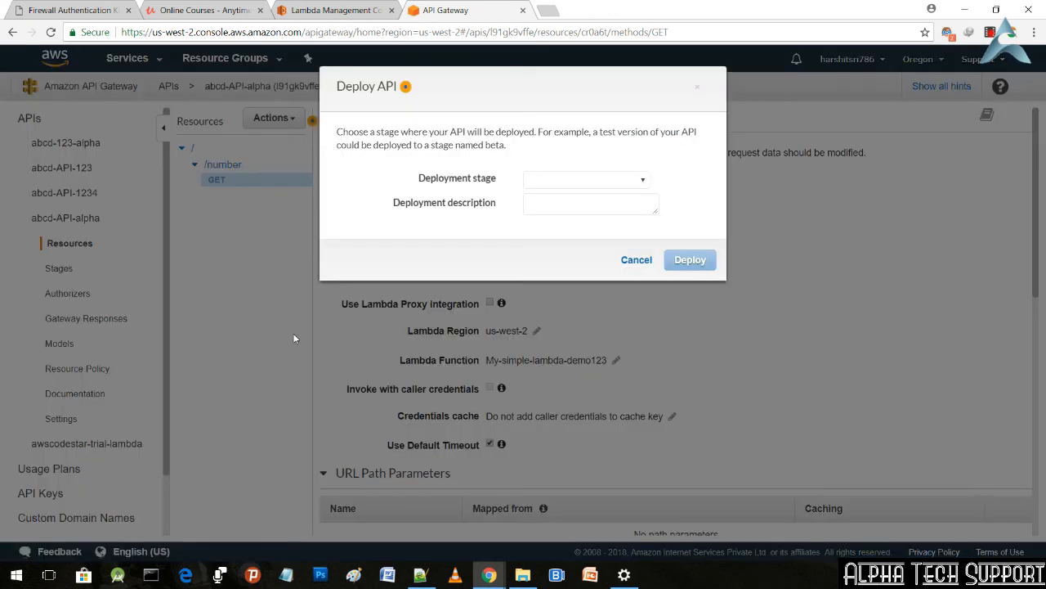
click(606, 180)
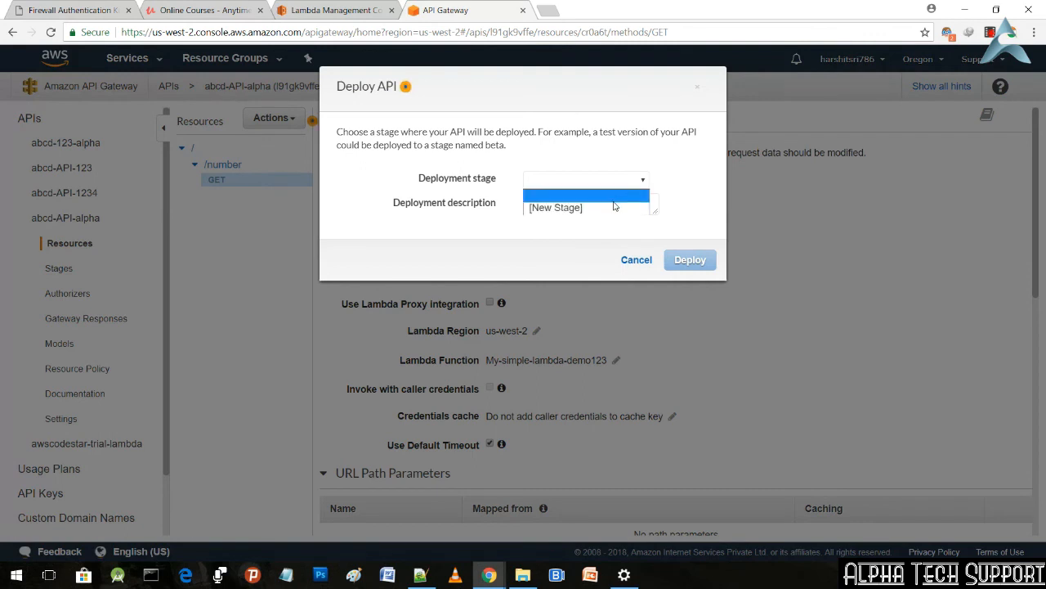
click(604, 181)
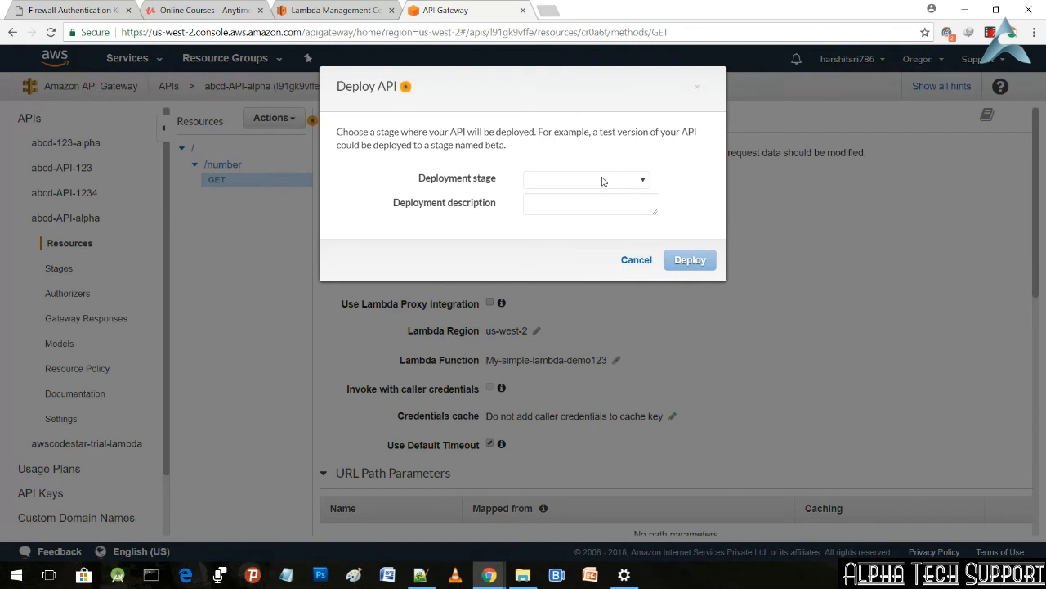
click(592, 183)
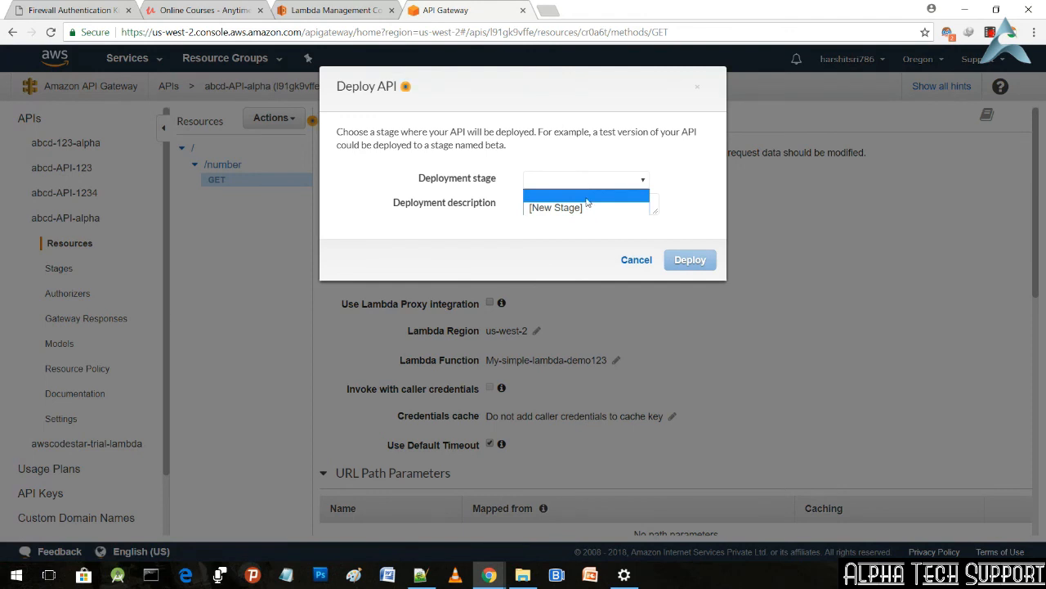
click(571, 207)
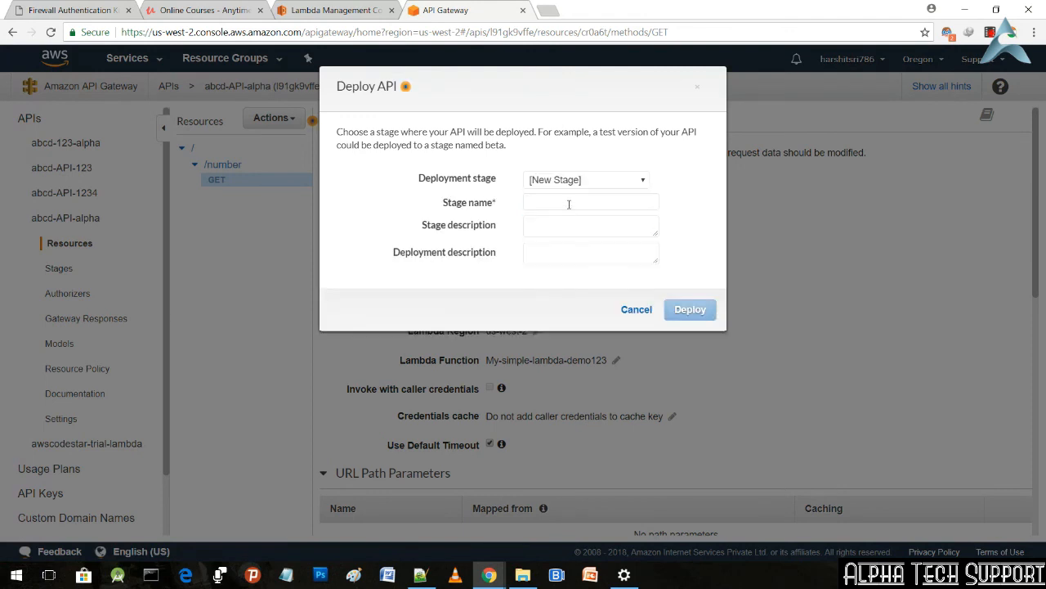
click(567, 207)
text(prod)
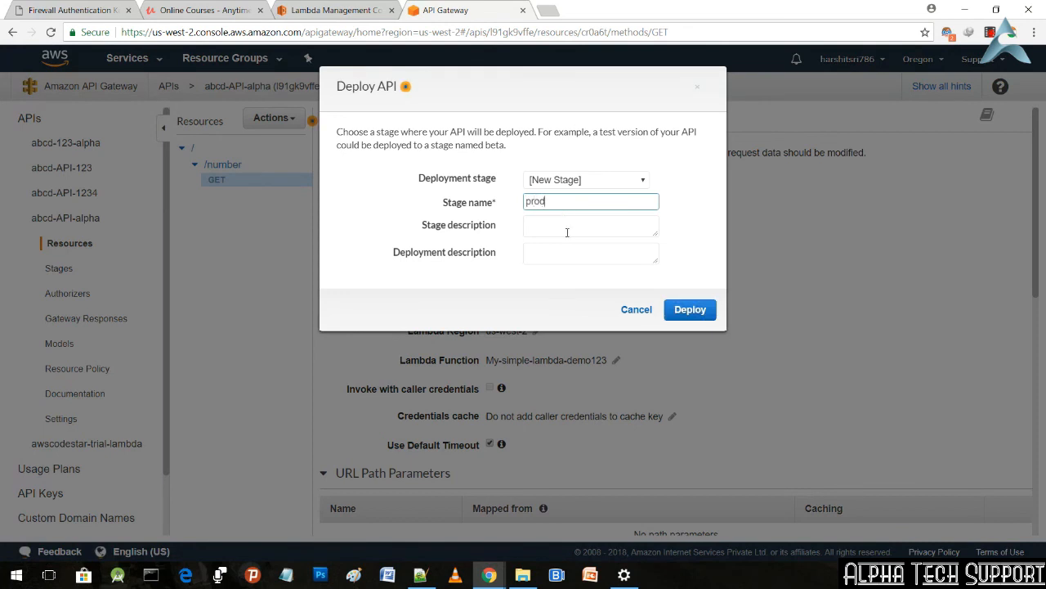
click(702, 312)
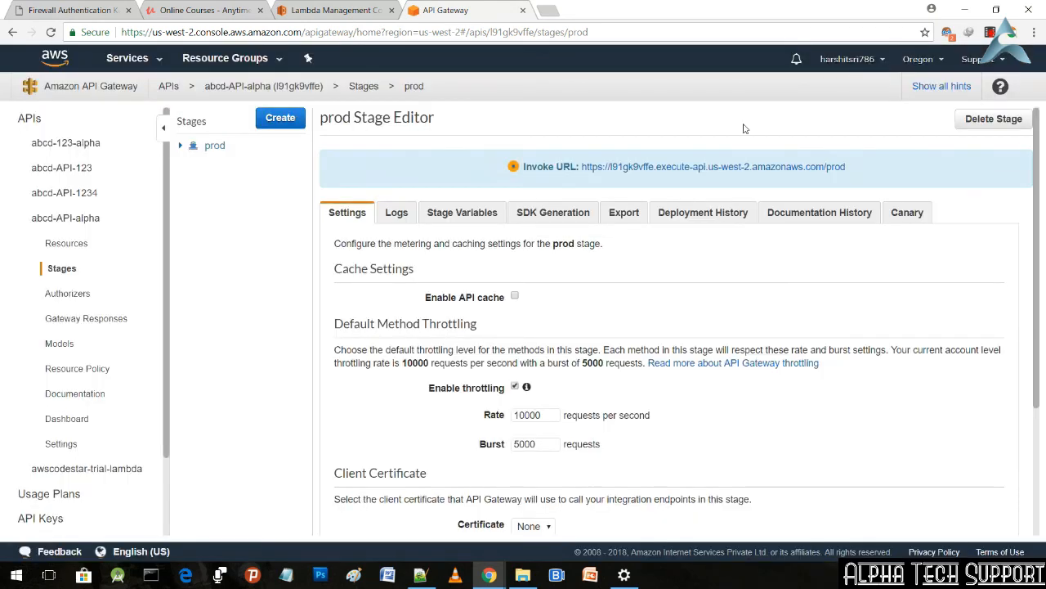
Step: Copy the invoke URL of the /number GET method in the prod stage
click(182, 147)
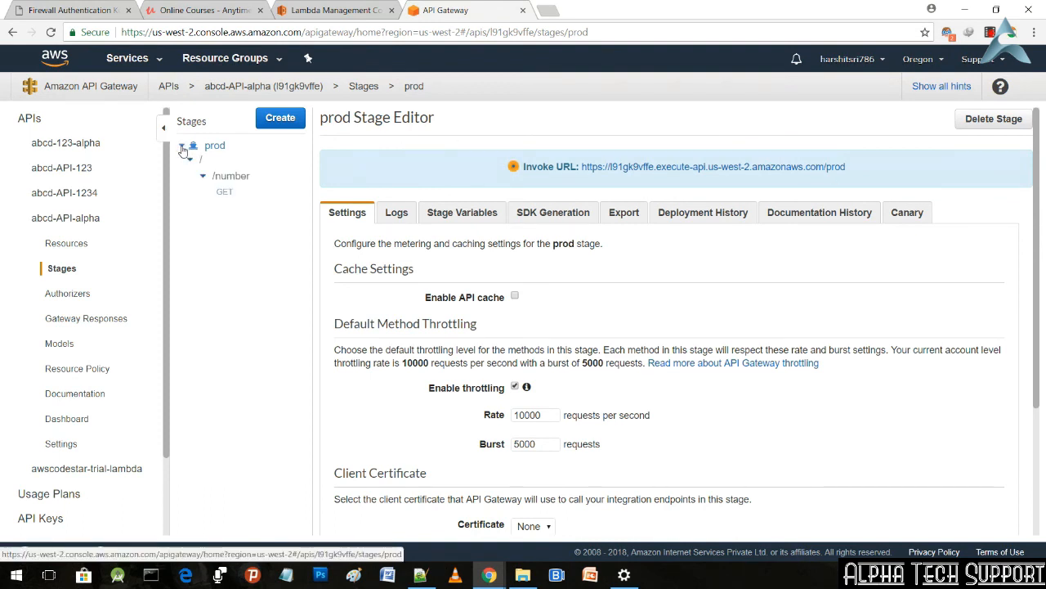
click(224, 194)
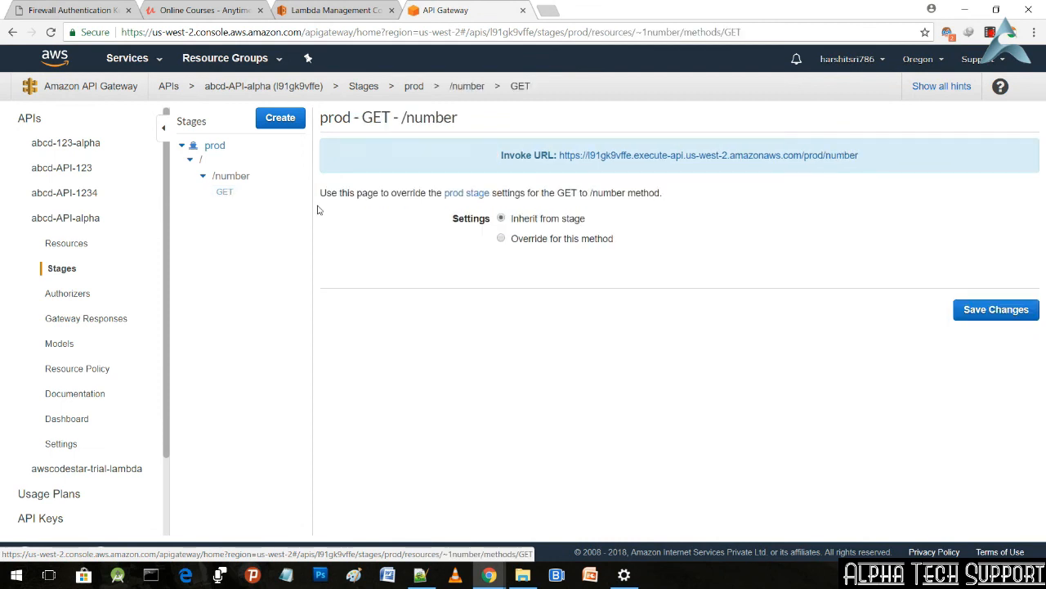
drag(865, 157, 559, 146)
key(ctrl+c)
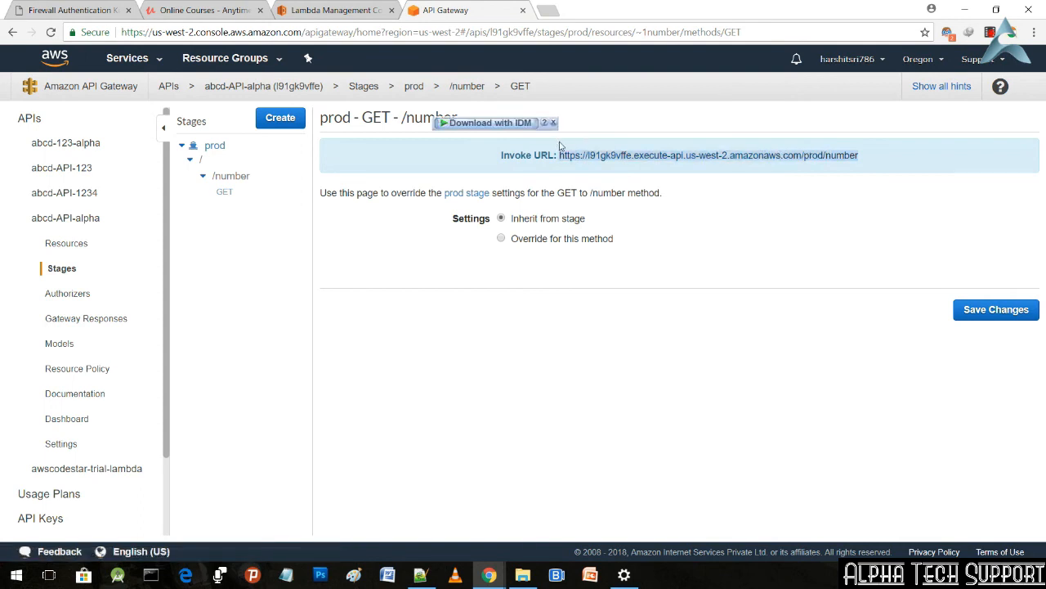
Step: Open the copied invoke URL in a new browser tab and reload it to request another random number
click(549, 9)
key(ctrl+v)
key(Return)
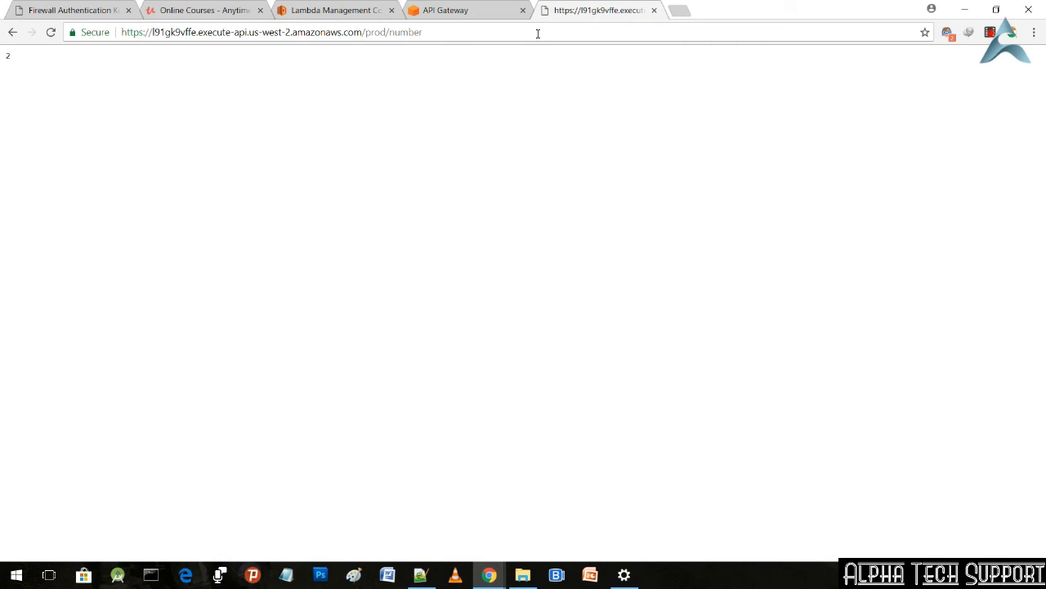
double_click(8, 57)
click(51, 32)
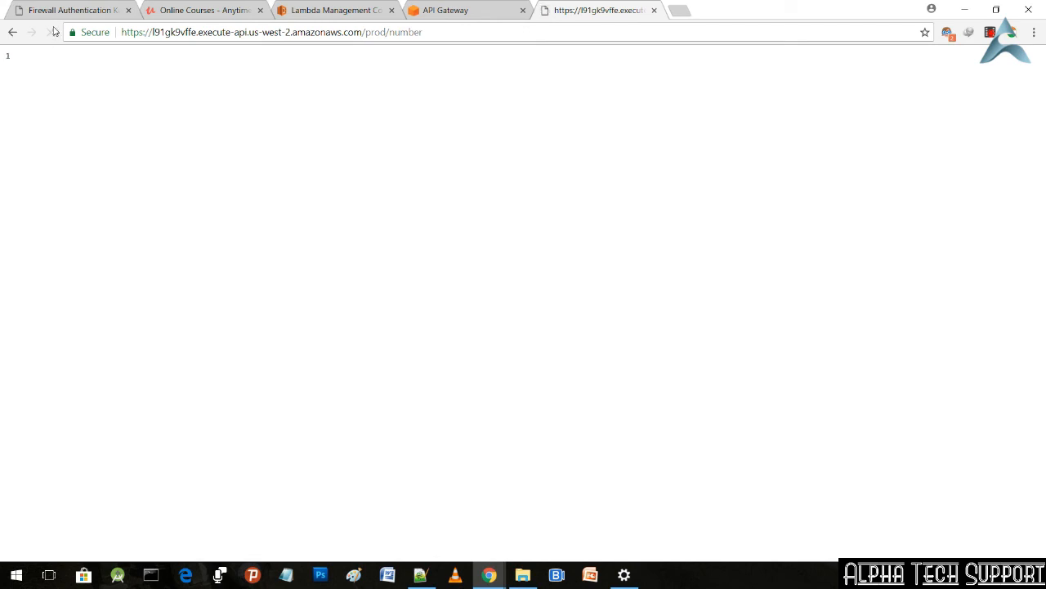
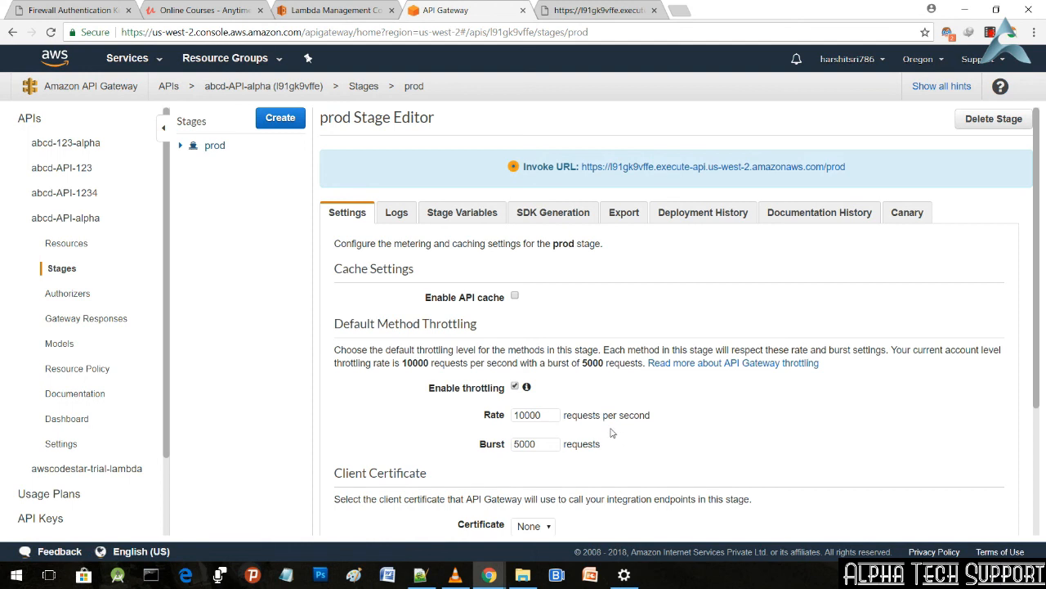
Step: Review the /number resource and its GET method settings in the prod stage
click(182, 151)
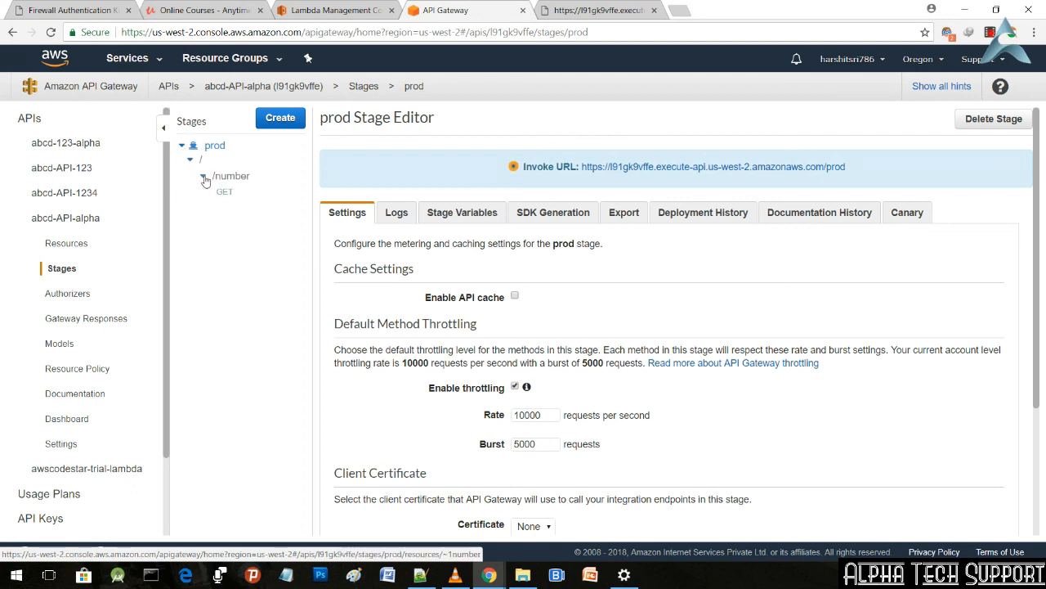
click(204, 177)
click(204, 177)
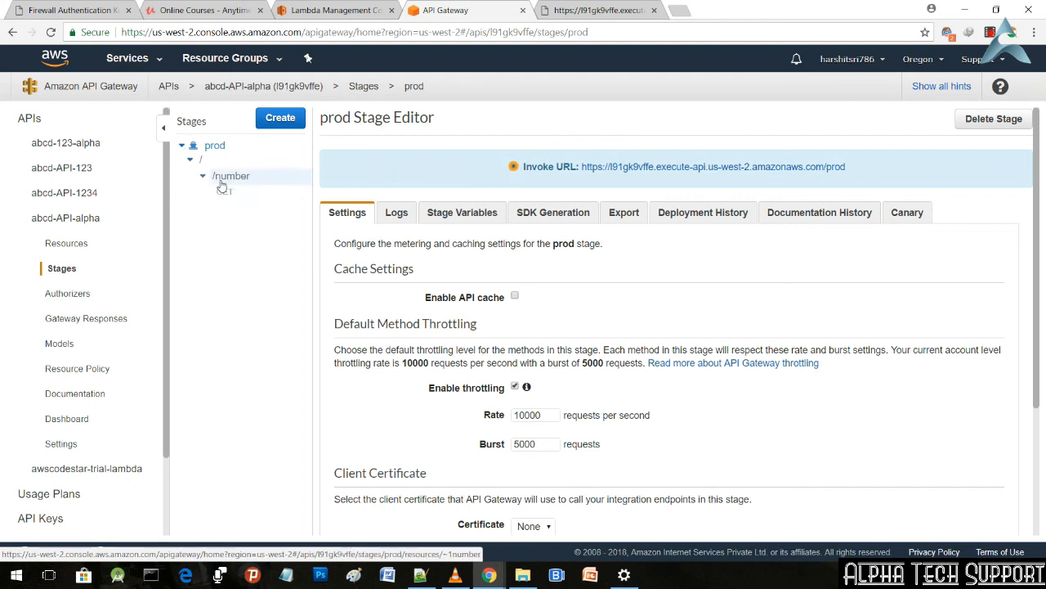
click(232, 180)
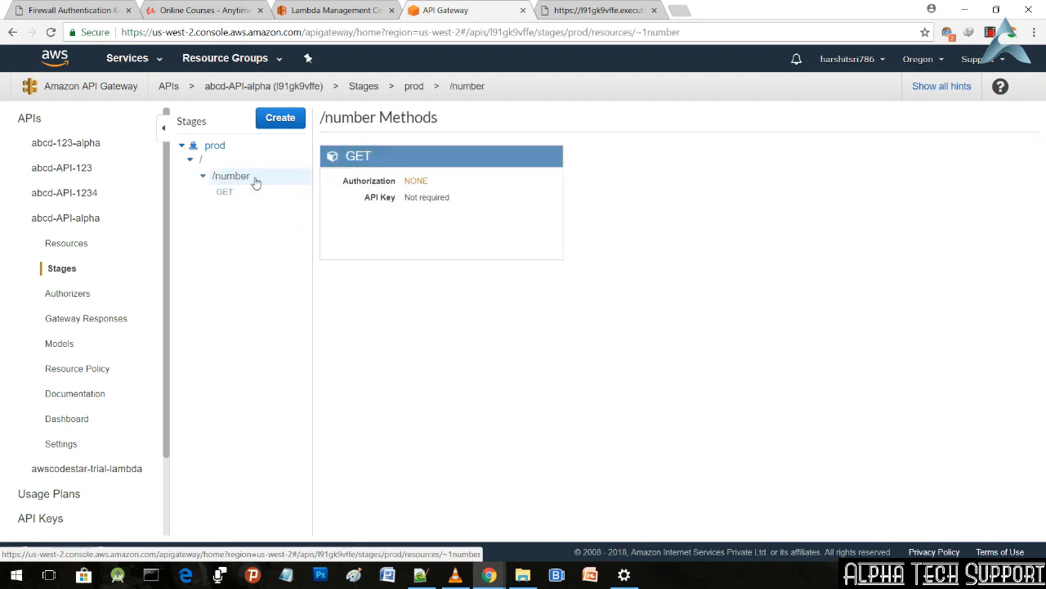
click(357, 161)
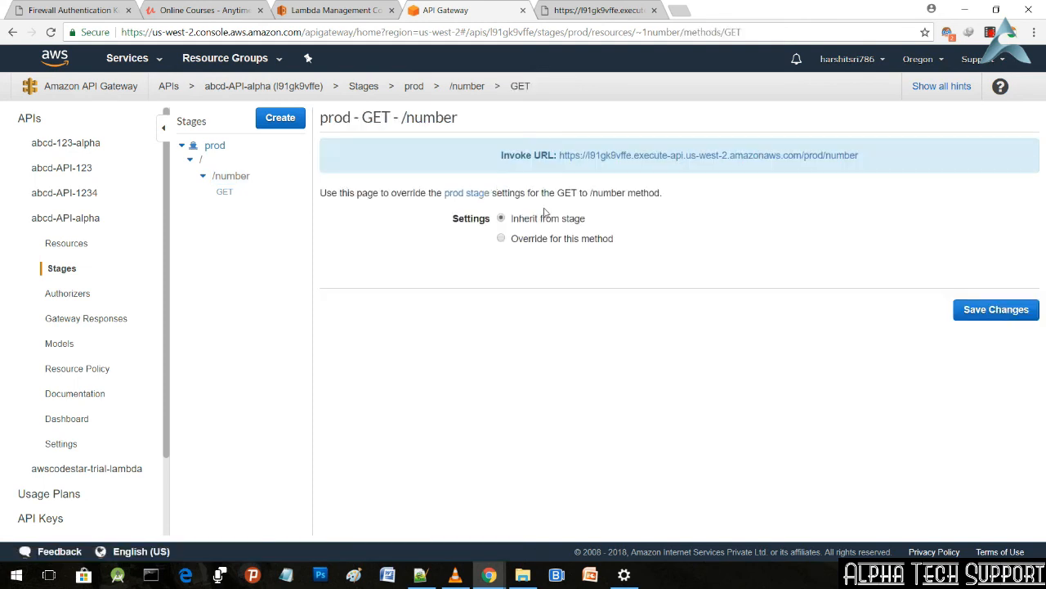
click(201, 159)
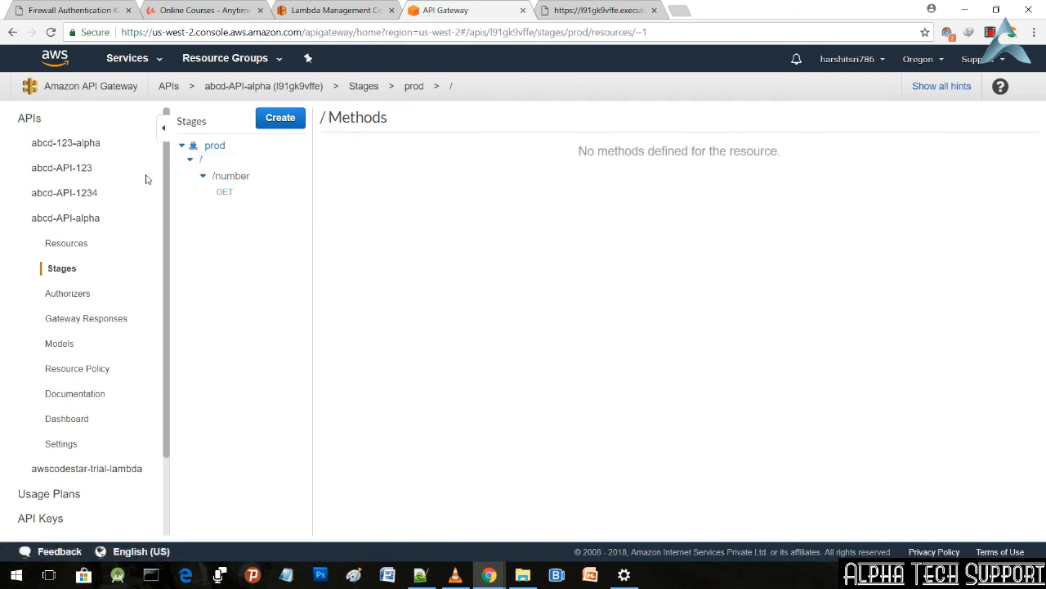
Step: Open the Integration Request settings of the /number GET method in abcd-API-alpha's resources
click(72, 246)
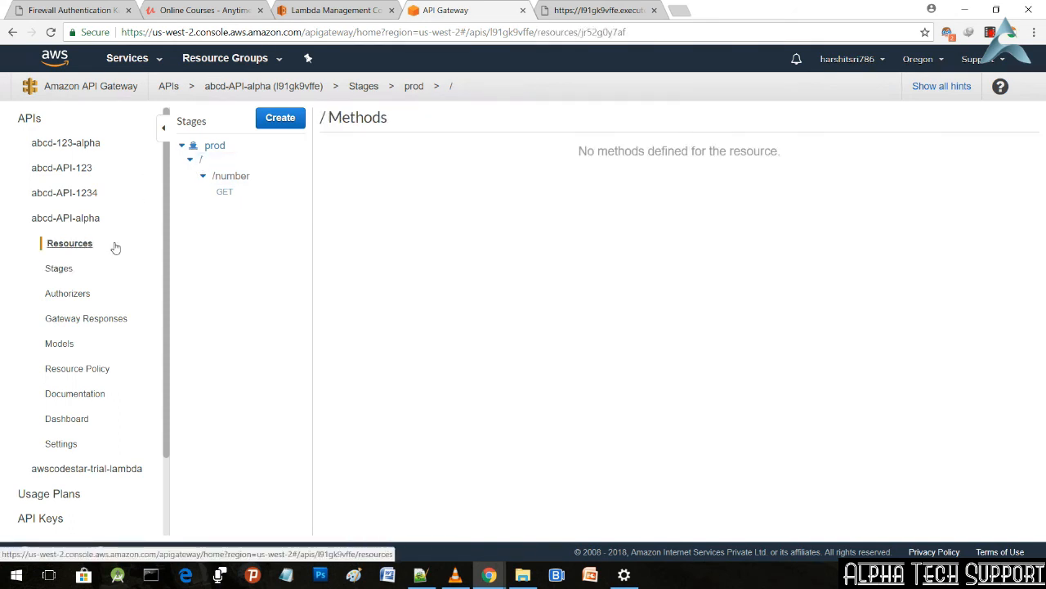
click(223, 169)
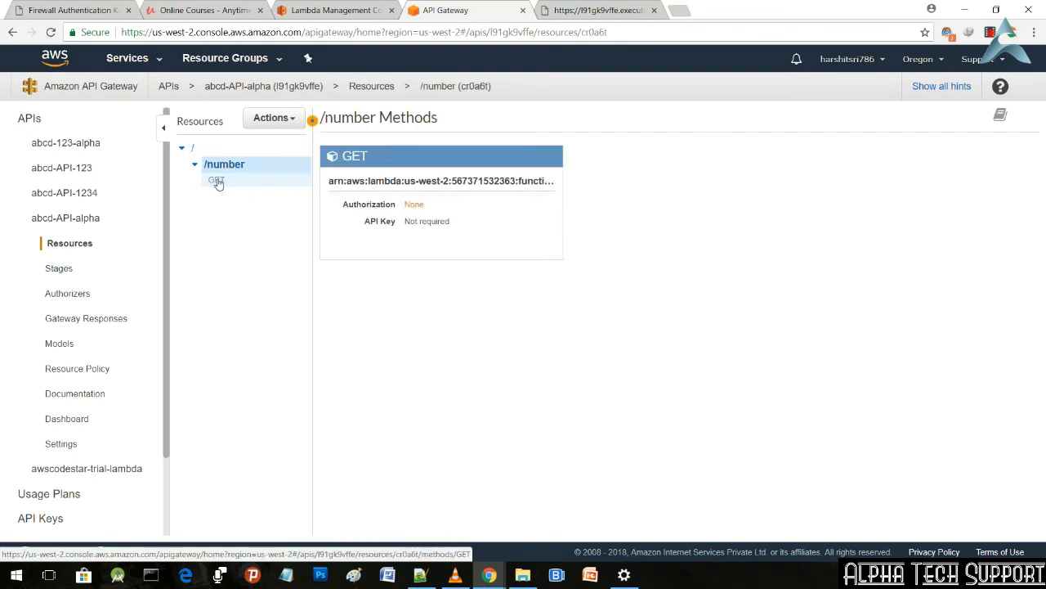
click(217, 181)
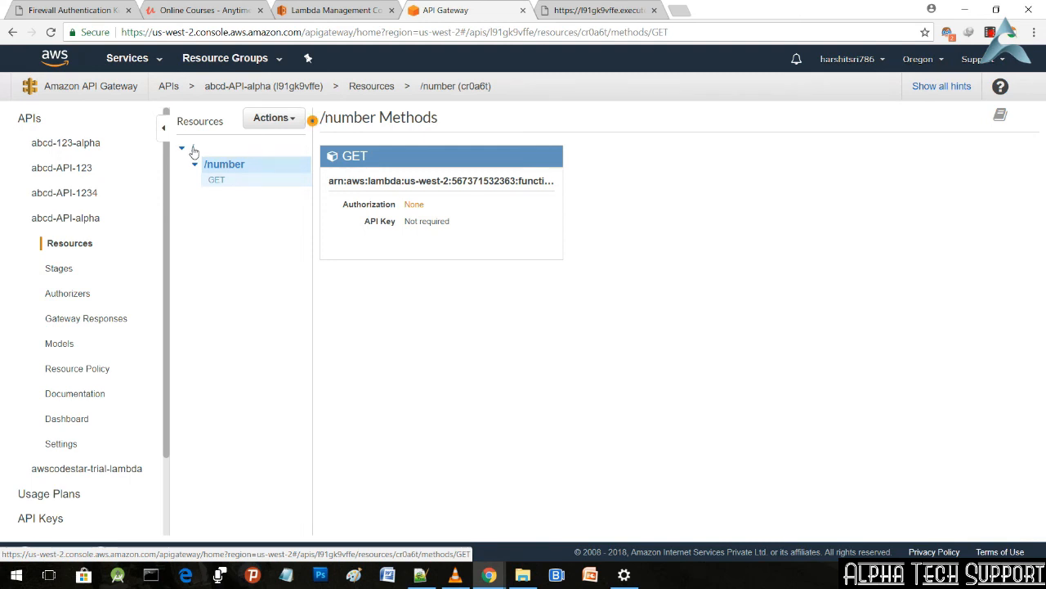
click(192, 150)
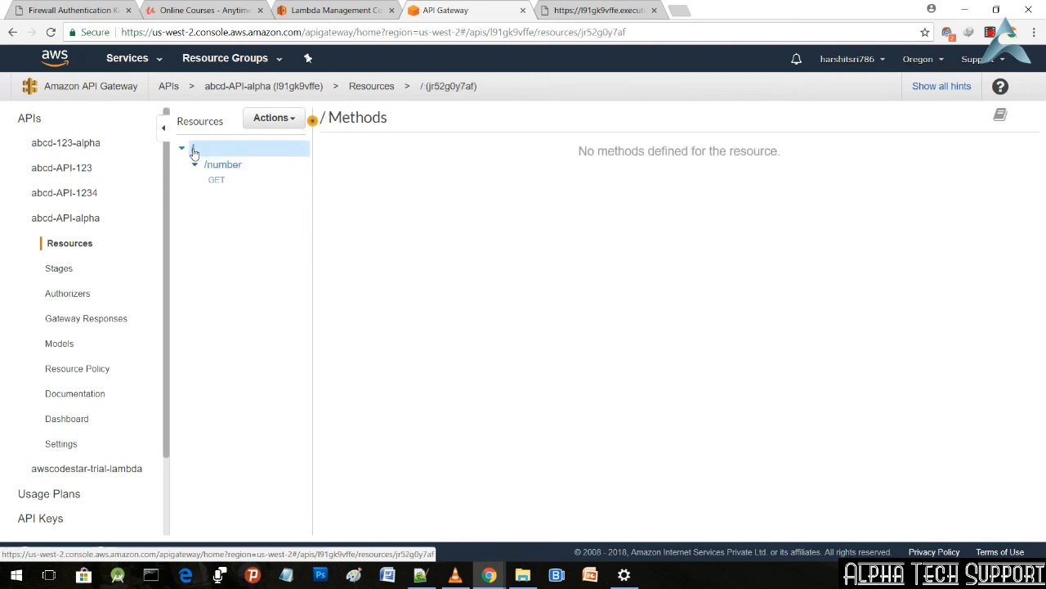
click(85, 223)
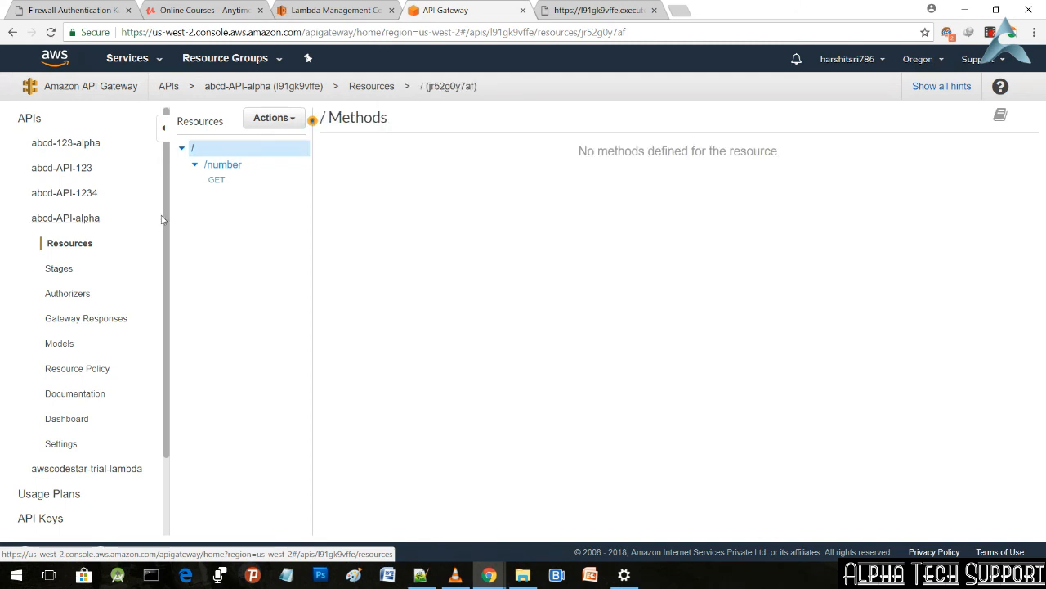
click(229, 165)
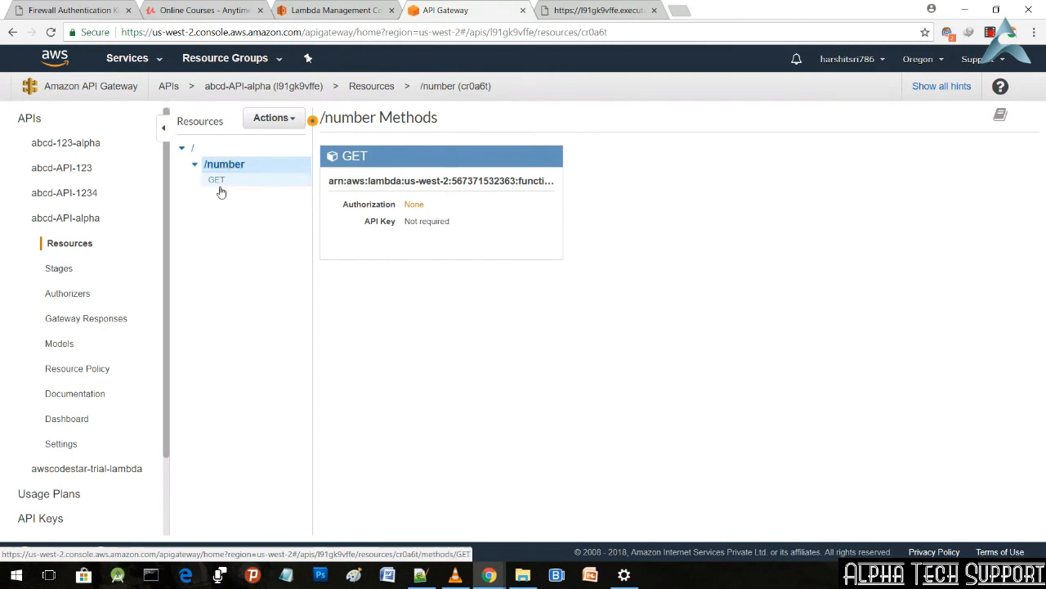
click(215, 182)
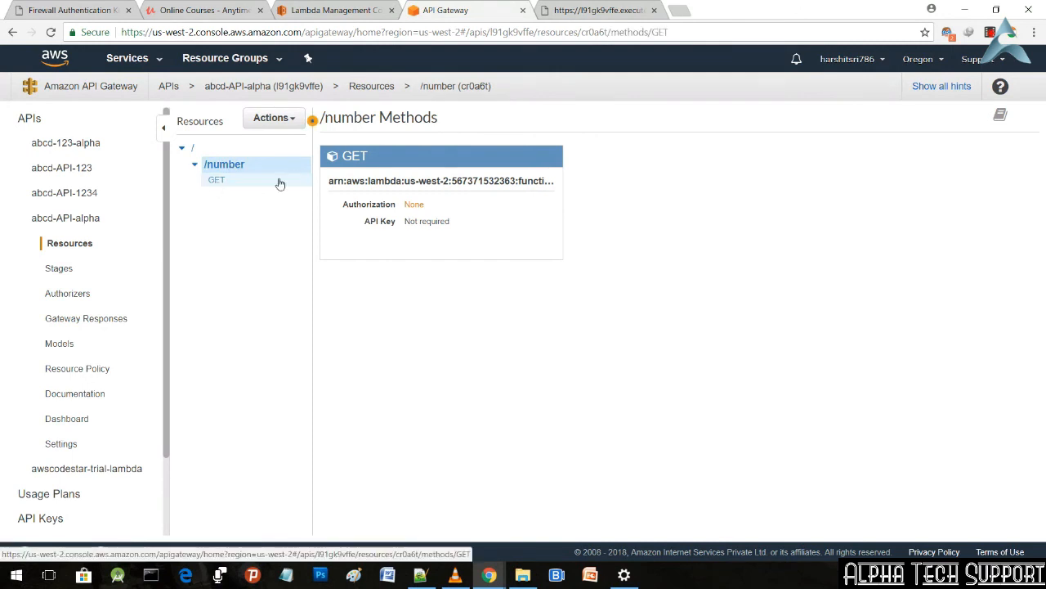
click(366, 186)
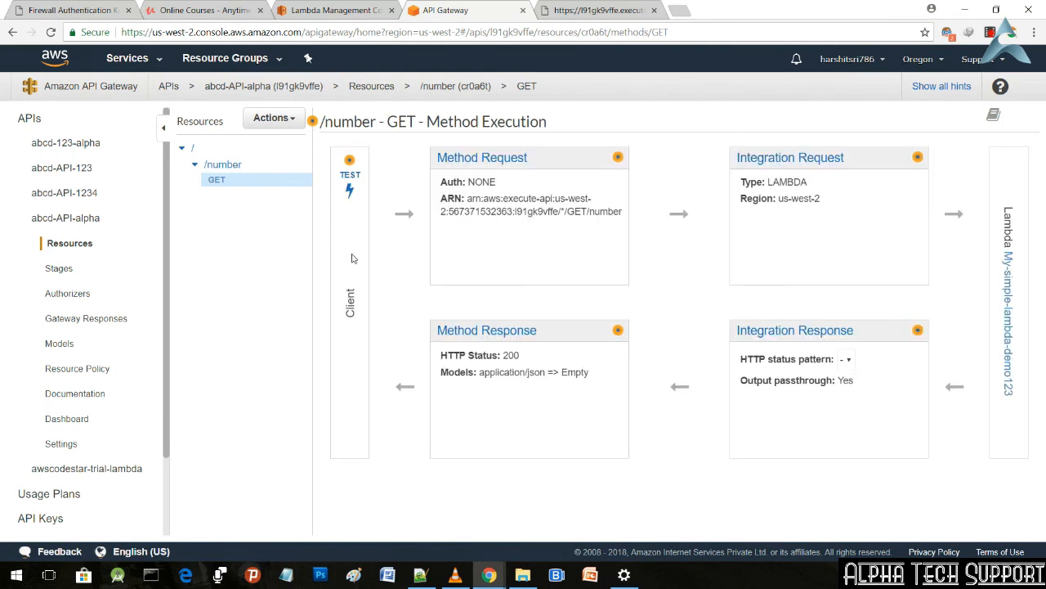
click(821, 159)
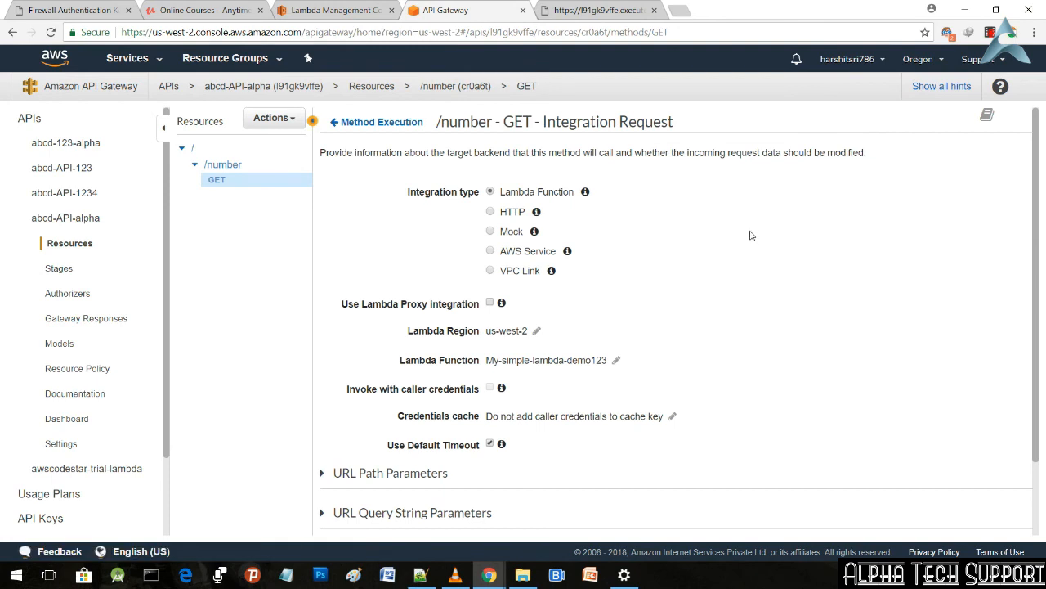
Step: Examine the Lambda integration settings, including the URL Path Parameters and URL Query String Parameters sections
scroll(751, 238, down, 2)
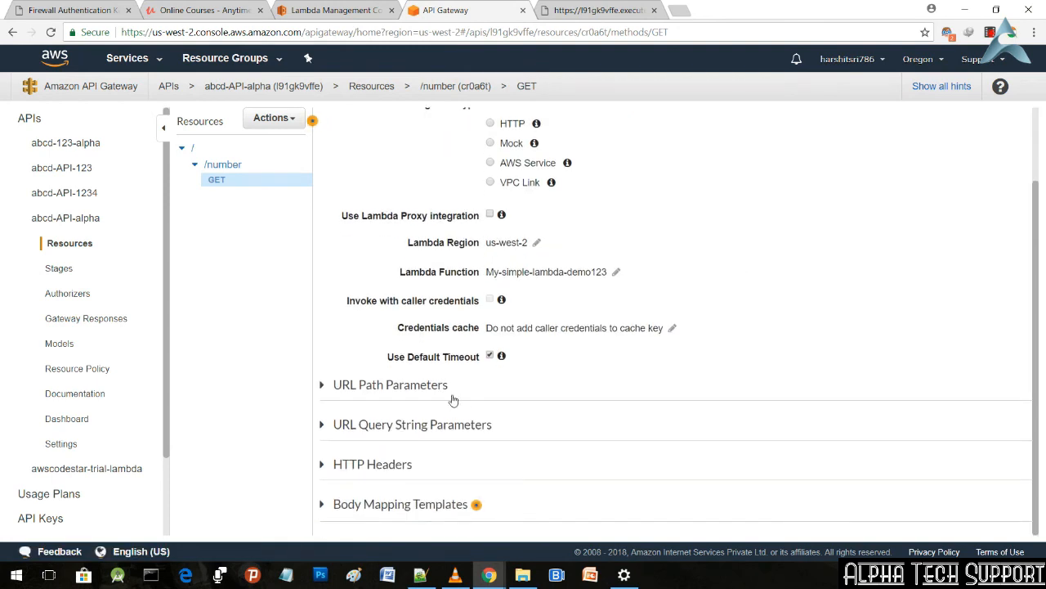
scroll(659, 385, up, 2)
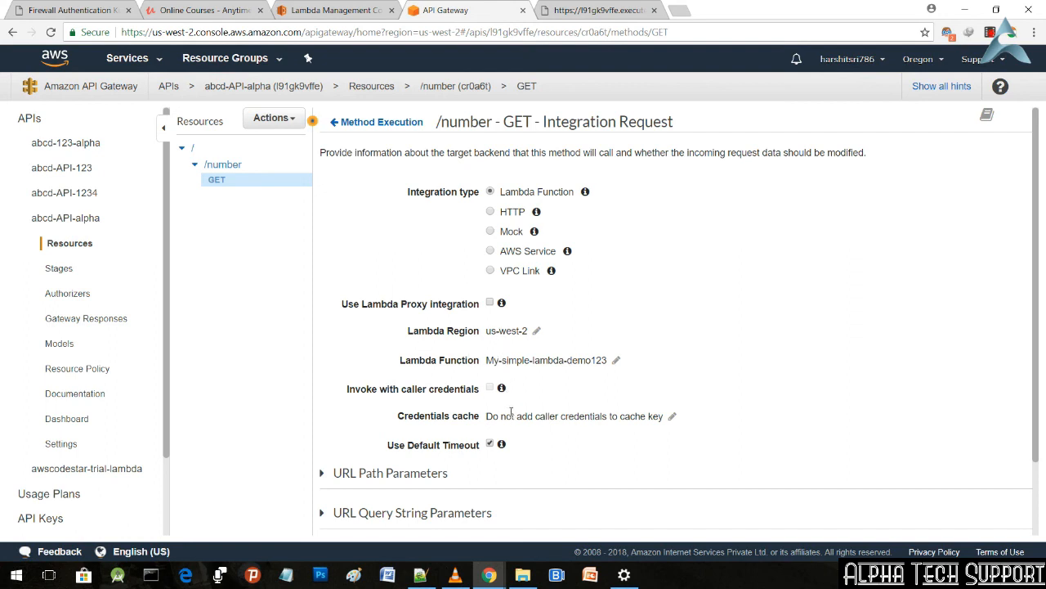
scroll(596, 350, down, 1)
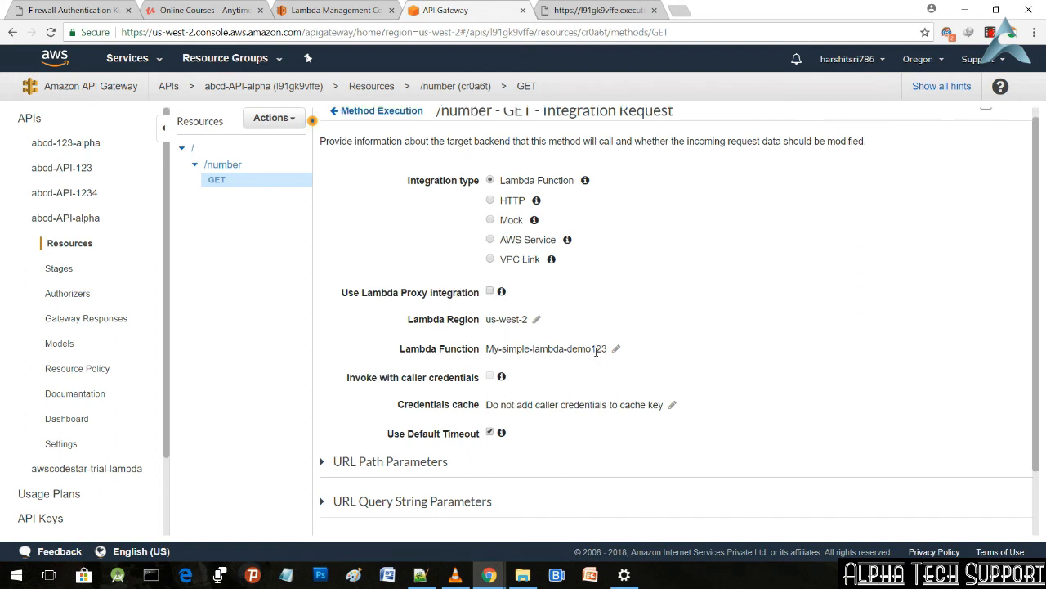
scroll(596, 350, down, 1)
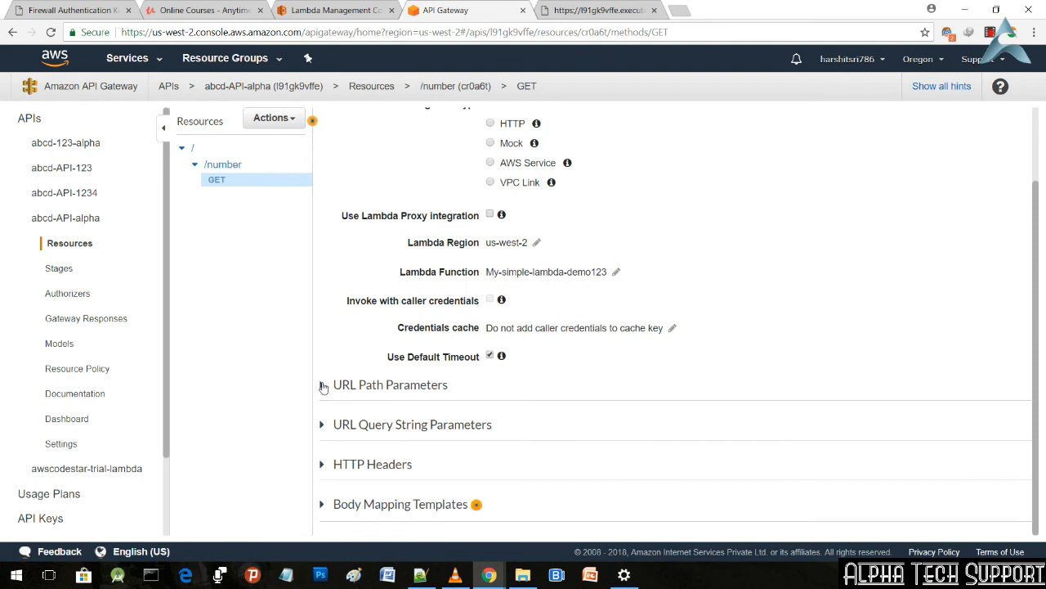
click(322, 386)
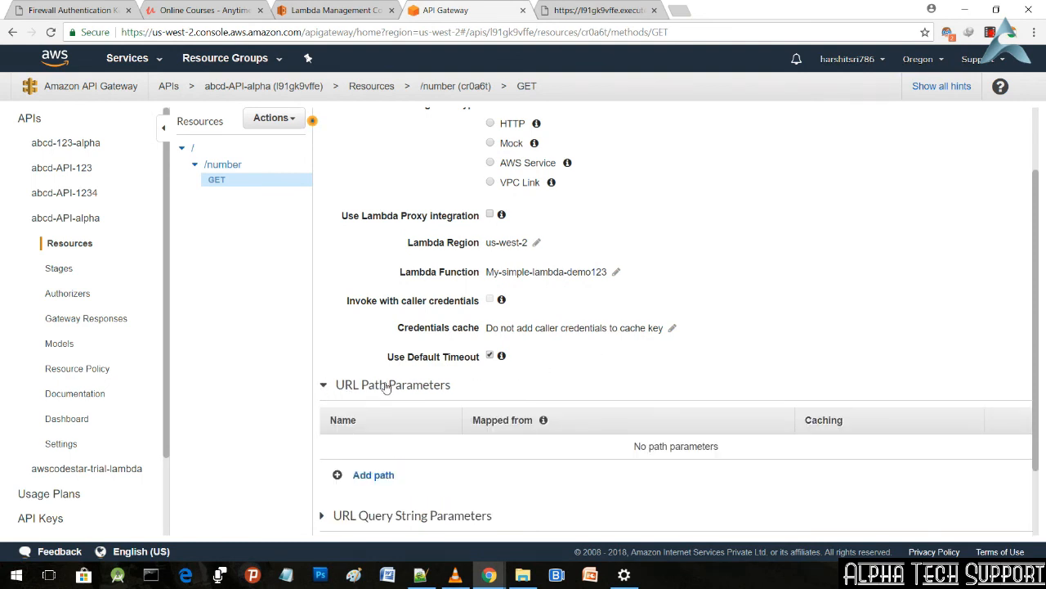
scroll(385, 387, down, 1)
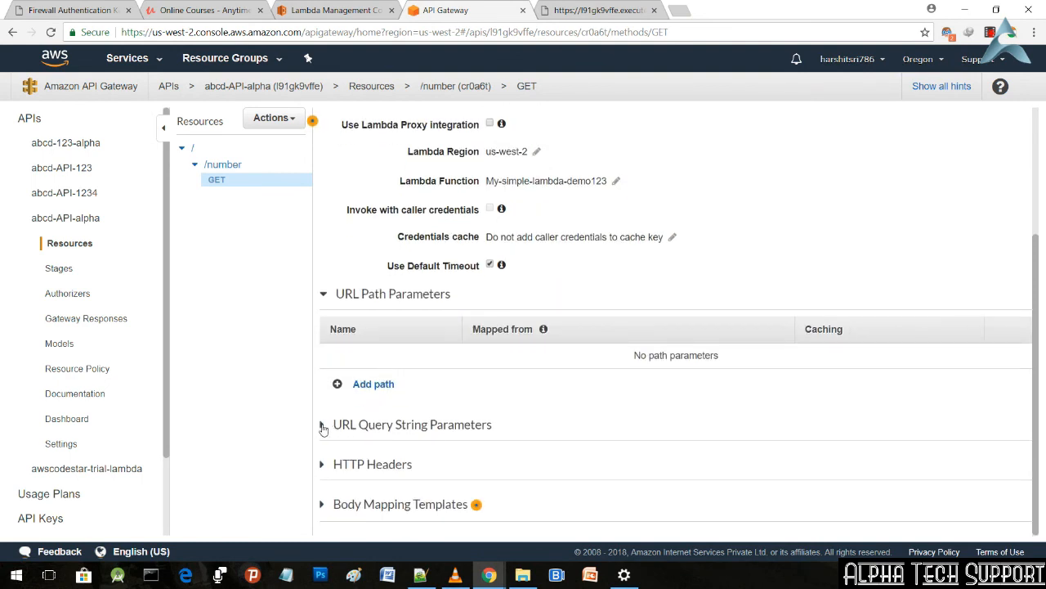
click(323, 426)
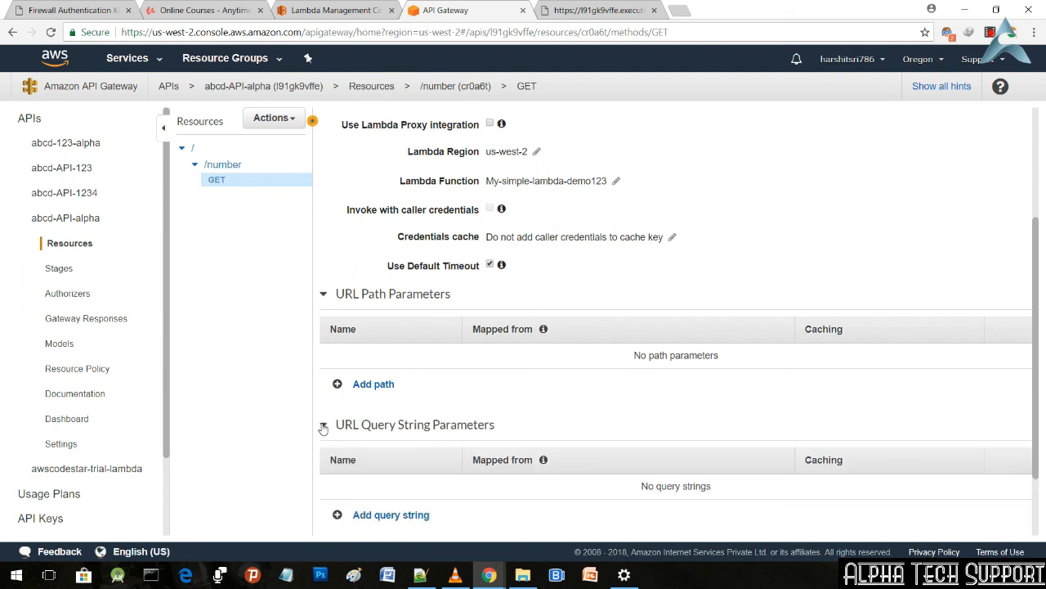
click(323, 426)
click(323, 426)
scroll(485, 437, down, 2)
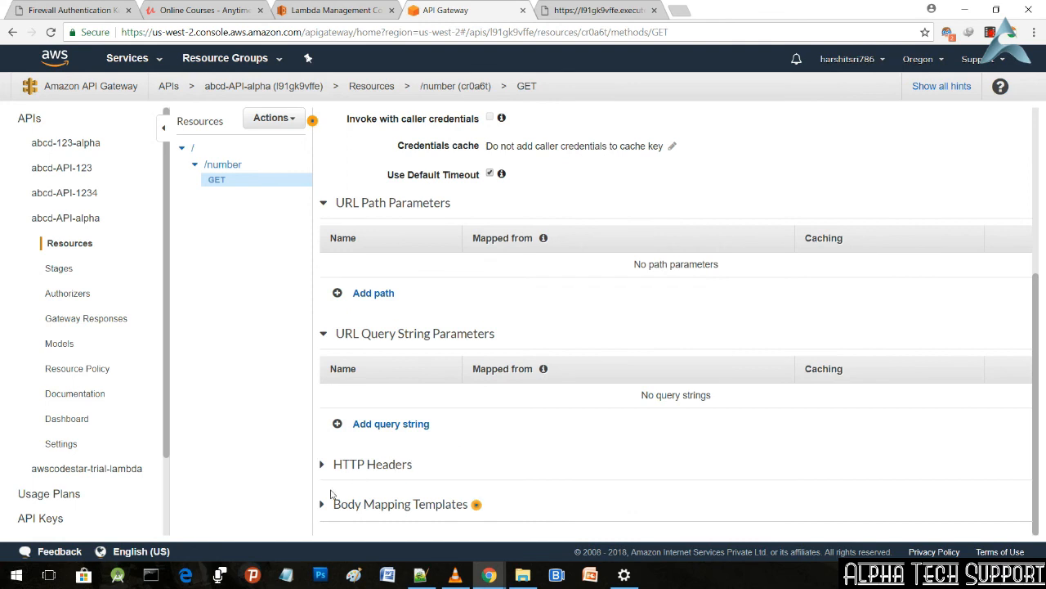
Step: Add an application/json body mapping template and secure the integration so only defined content types are allowed
click(323, 505)
scroll(364, 478, down, 4)
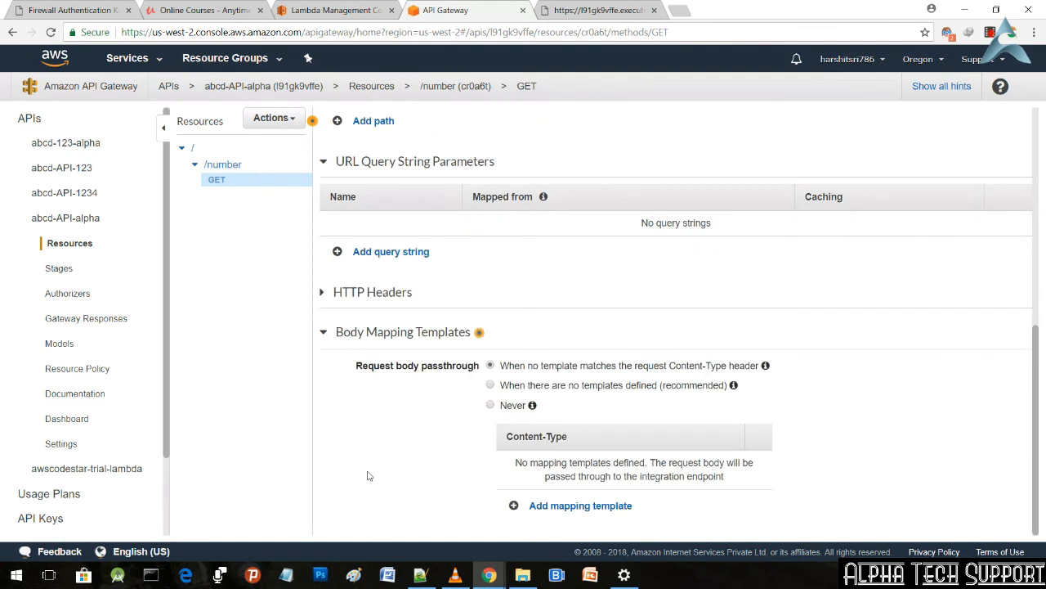
click(546, 506)
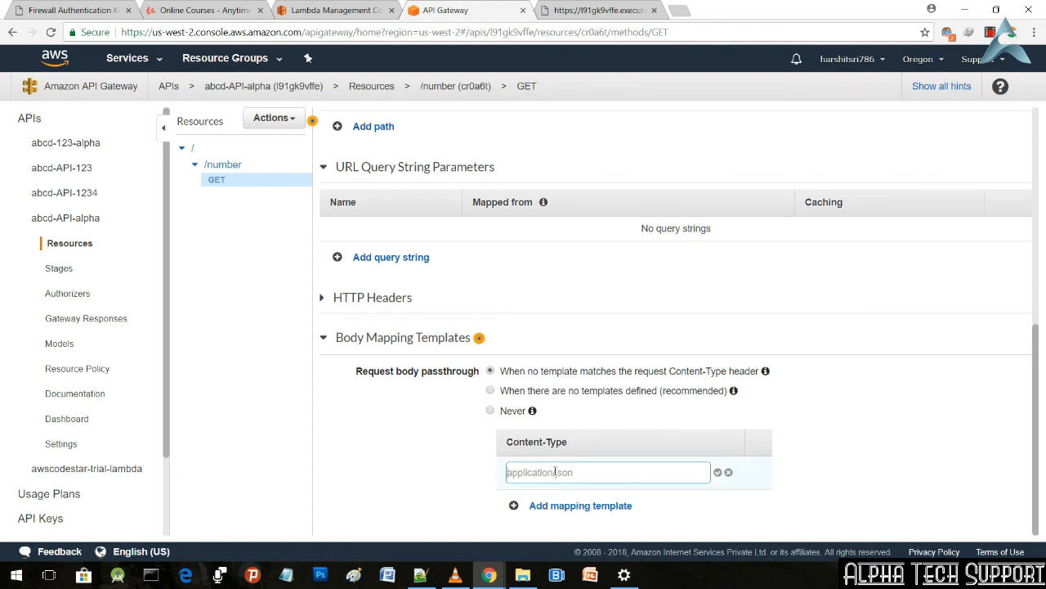
text(application/json)
click(717, 472)
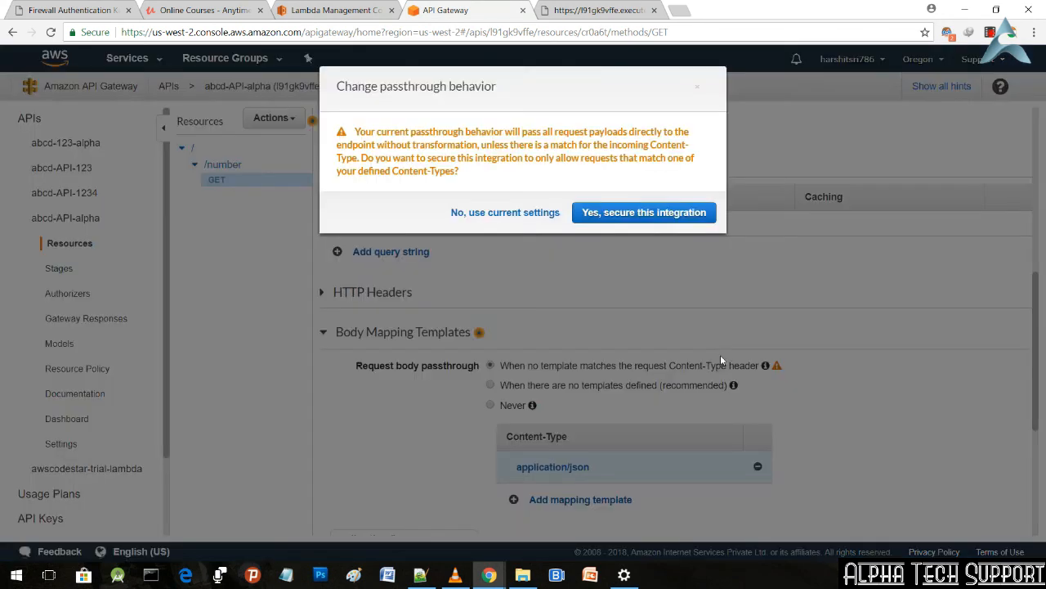
click(660, 213)
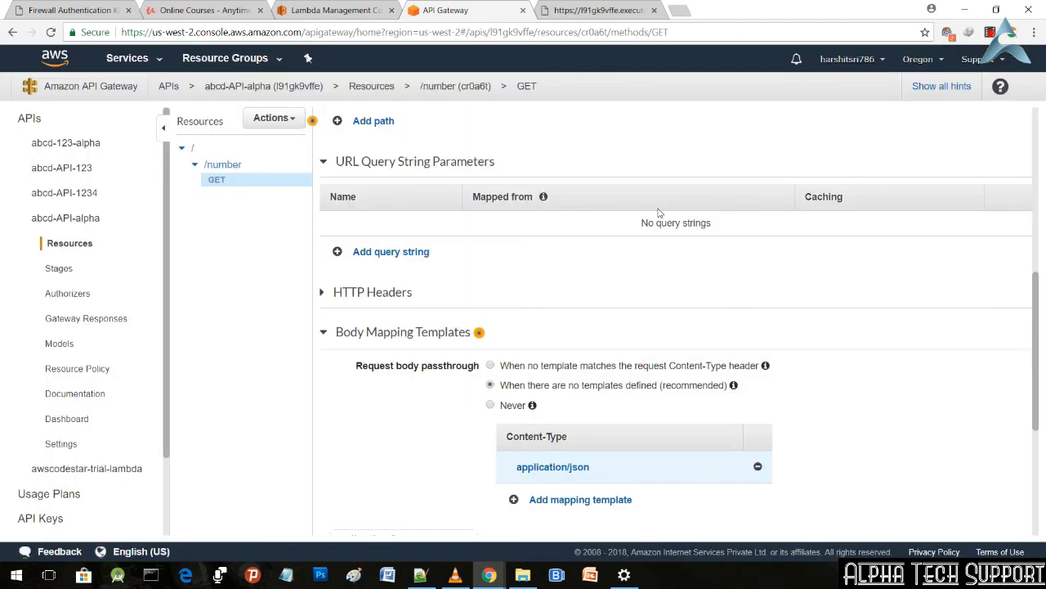
Step: Enter an opening and a closing brace with empty lines between them in the application/json template
scroll(583, 378, down, 3)
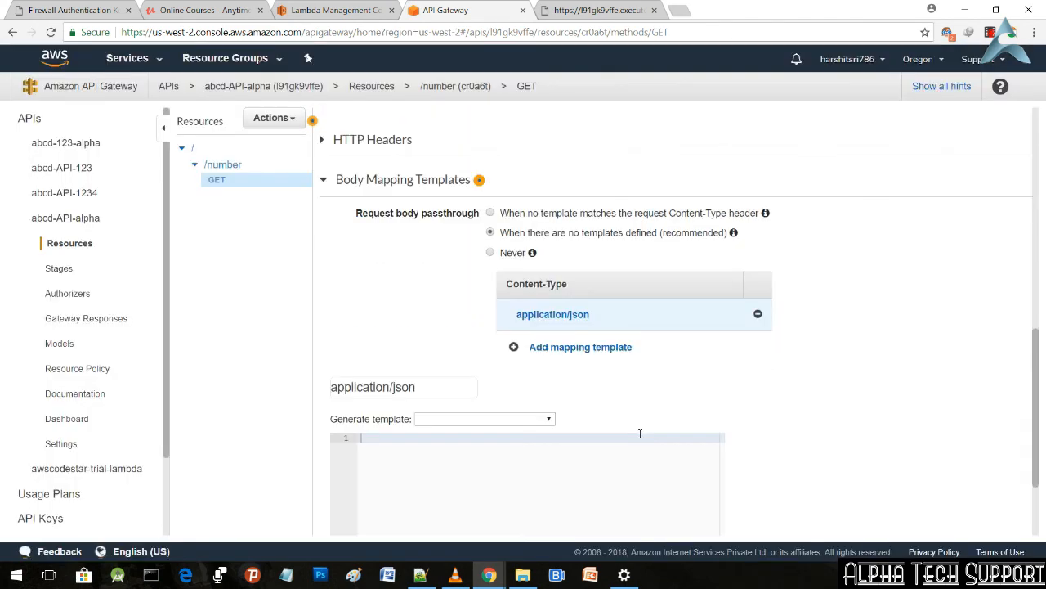
scroll(483, 395, down, 1)
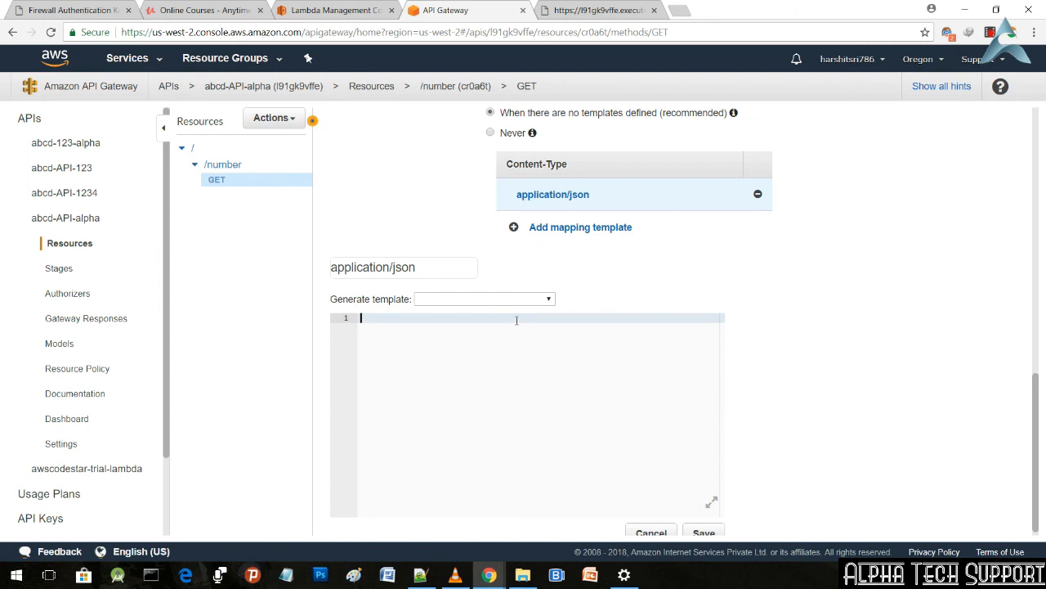
text({)
key(Return)
key(Return)
key(Return)
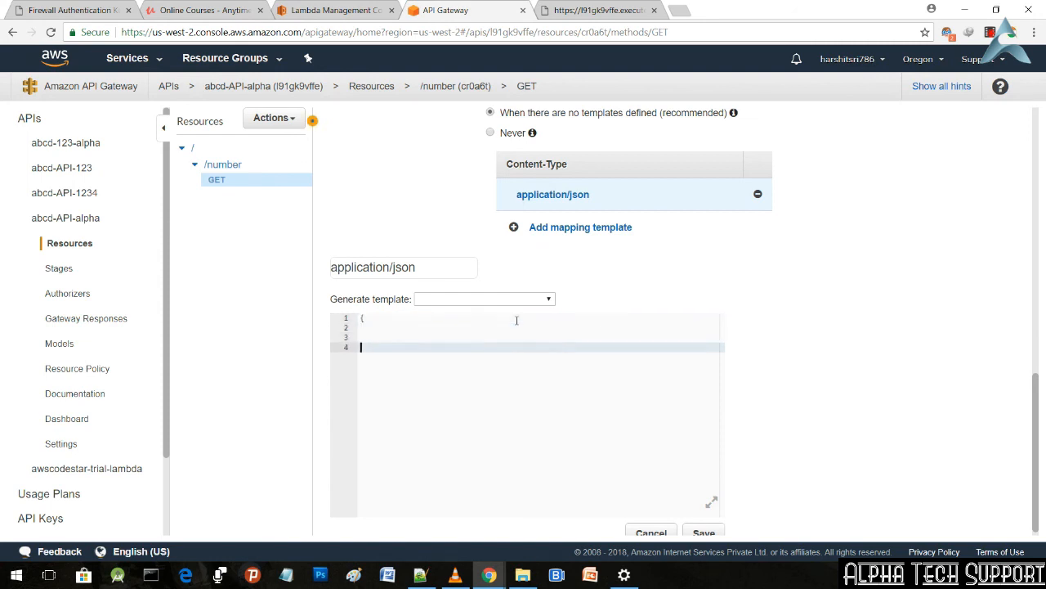
text(})
key(Up)
key(Up)
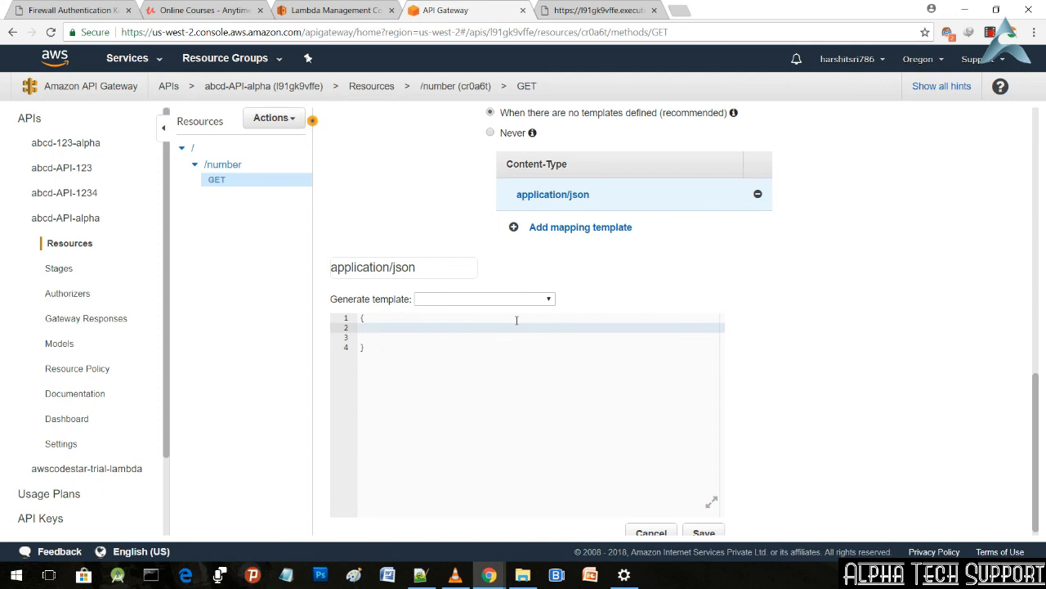
Step: Copy the "min": $input.params('min') and "max": $input.params('max') lines from new 1.txt in Notepad++ between the template's braces, and save the template
click(420, 575)
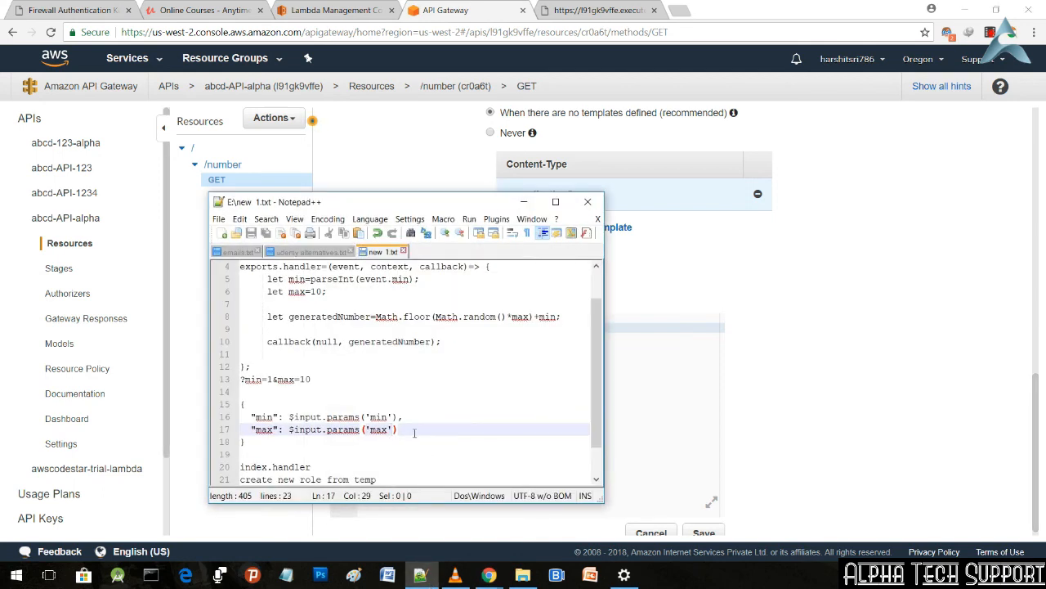
drag(414, 433, 249, 416)
key(ctrl+c)
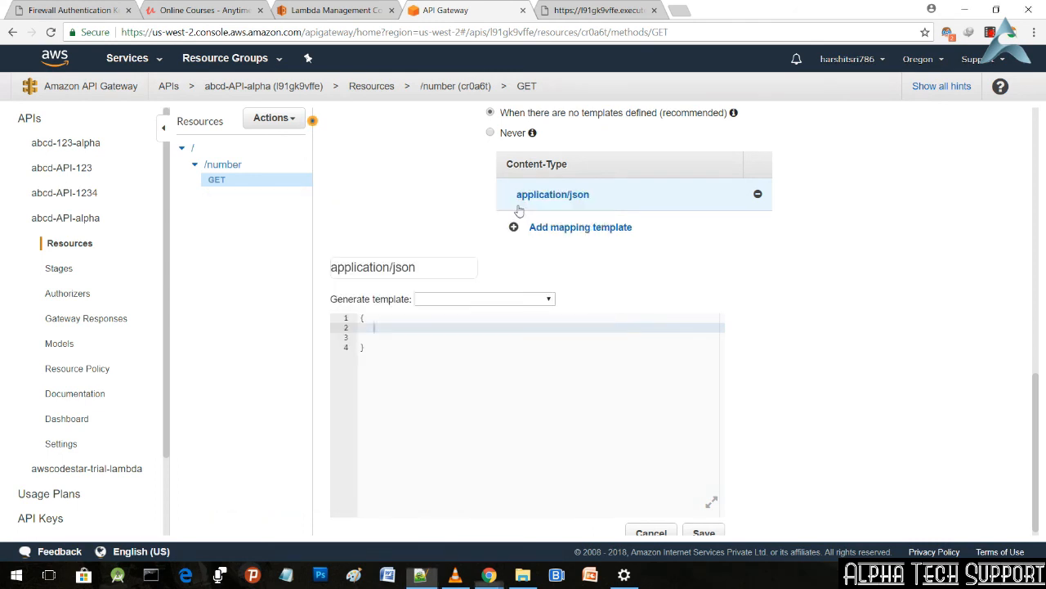
click(524, 201)
key(ctrl+v)
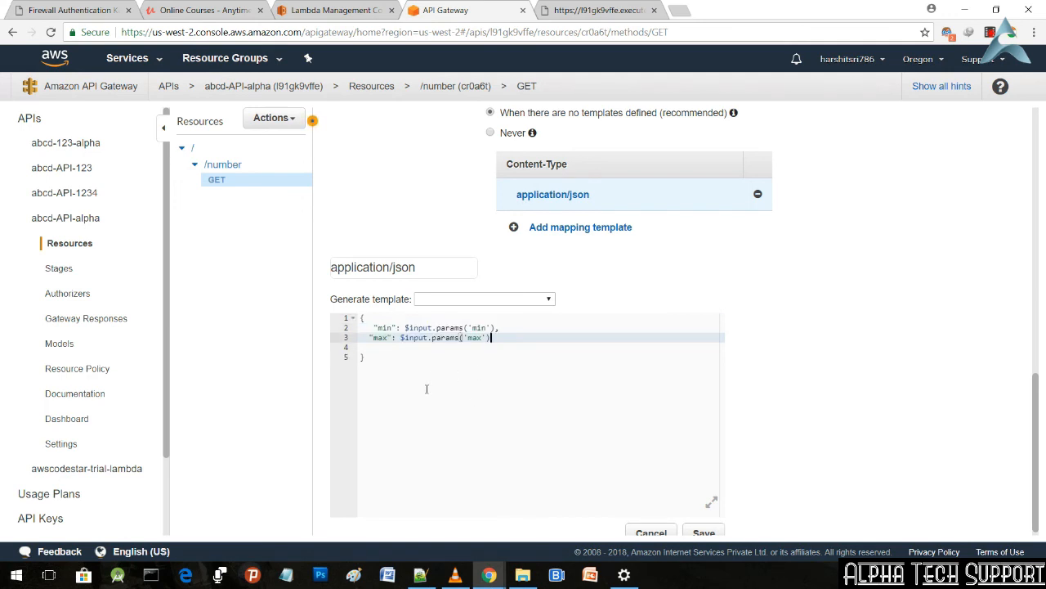
click(705, 533)
scroll(882, 423, down, 1)
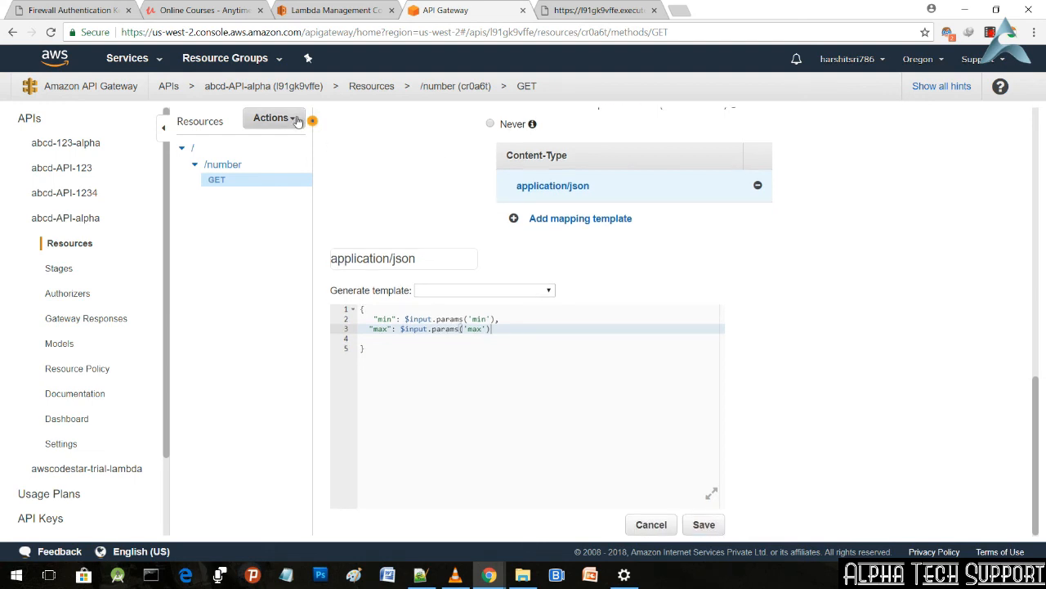
Step: Deploy abcd-API-alpha to the prod stage
click(298, 120)
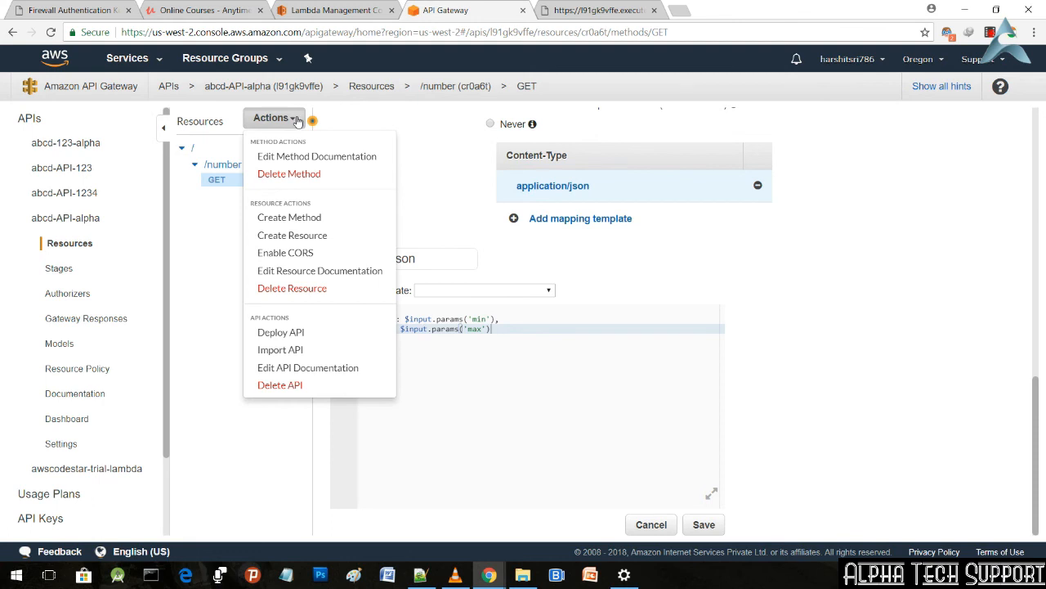
click(297, 335)
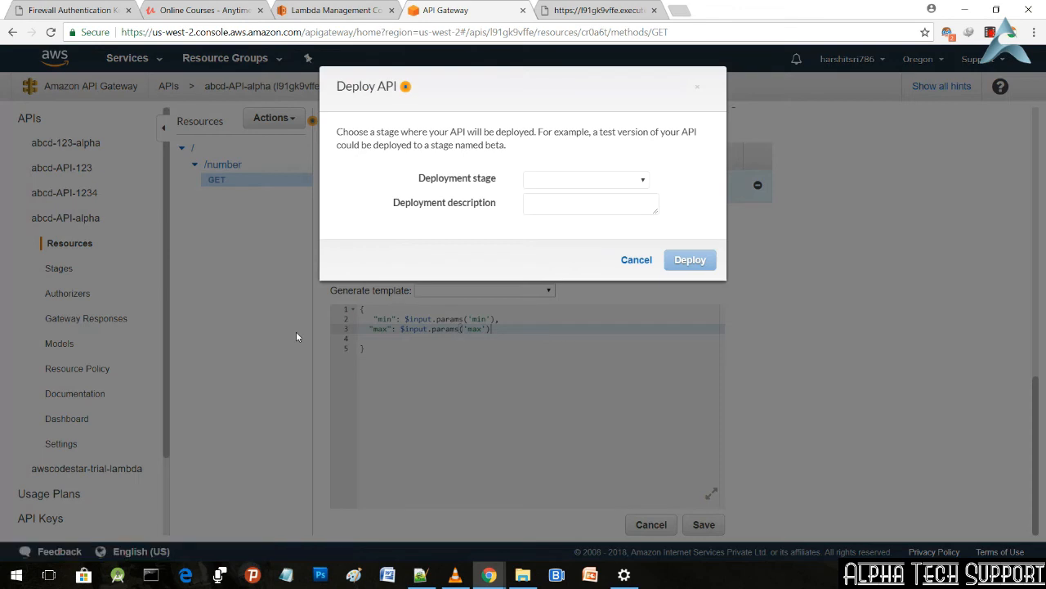
click(559, 181)
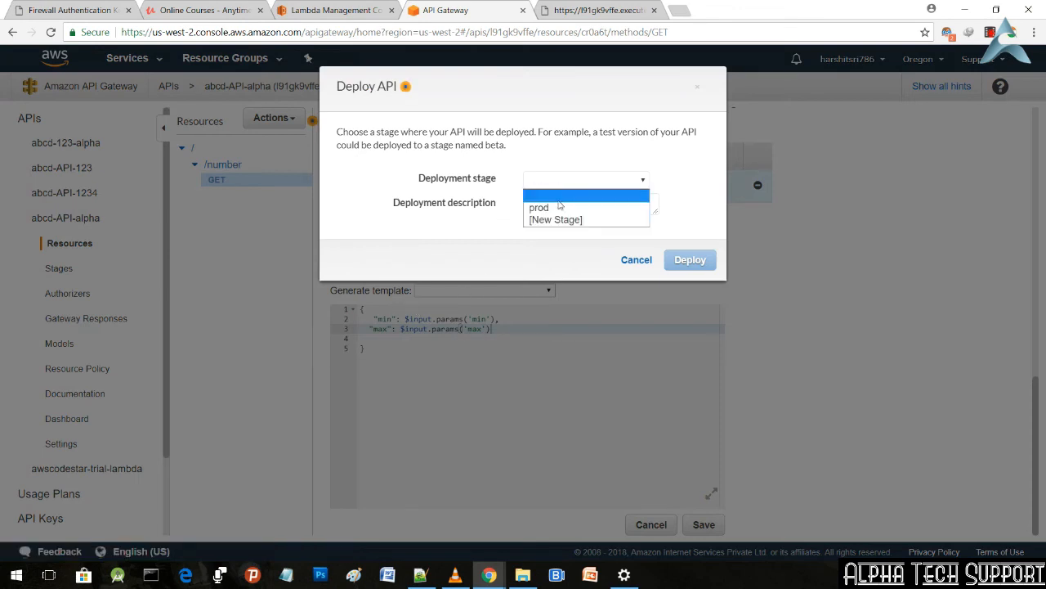
click(561, 205)
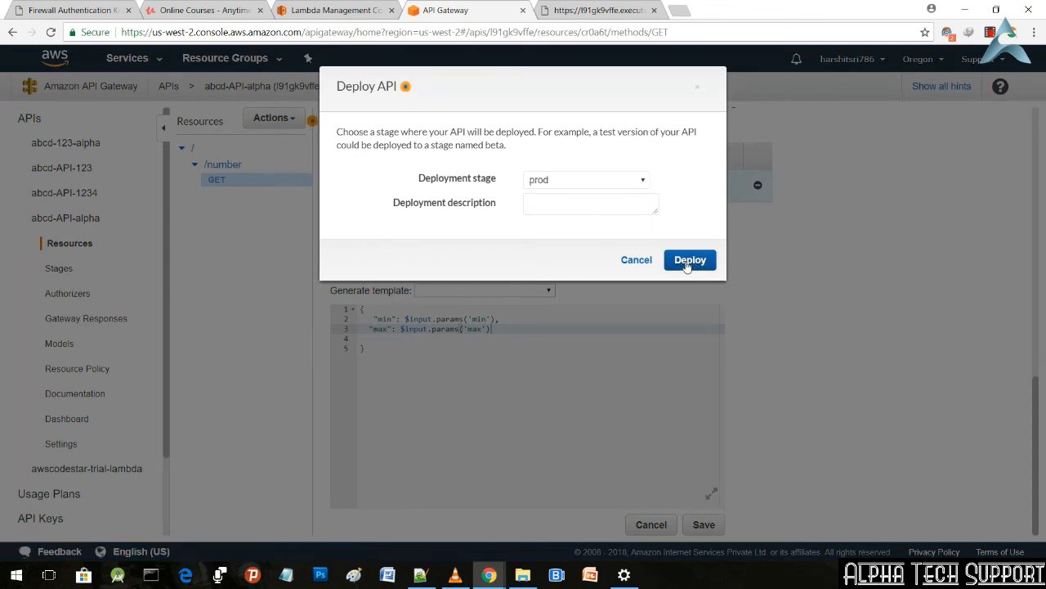
click(687, 262)
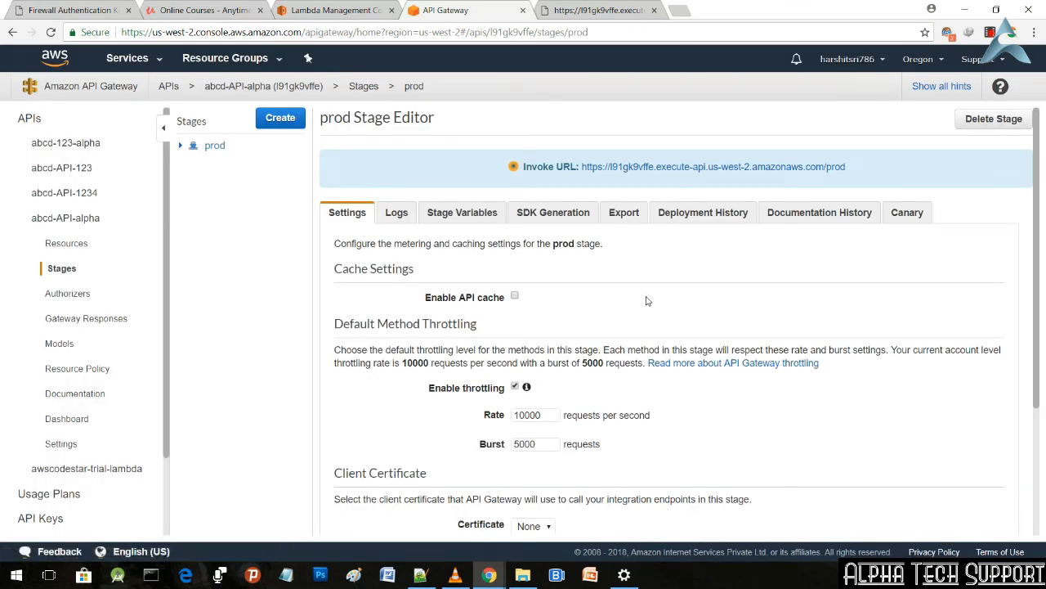
Step: Reload the deployed /prod/number endpoint and request it again with the query parameters min=10 and max=100
click(595, 10)
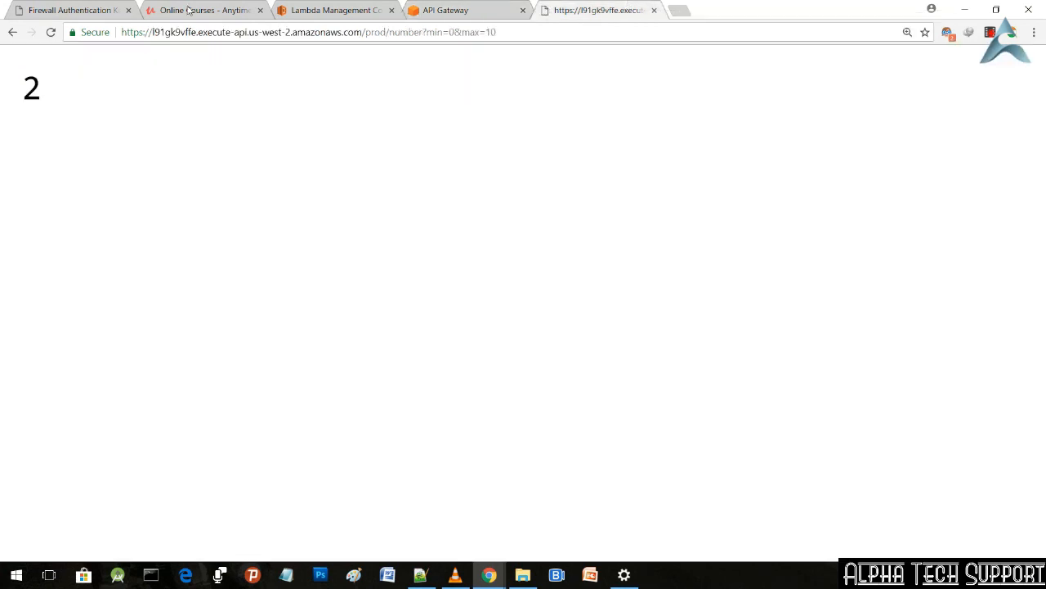
click(49, 36)
click(452, 35)
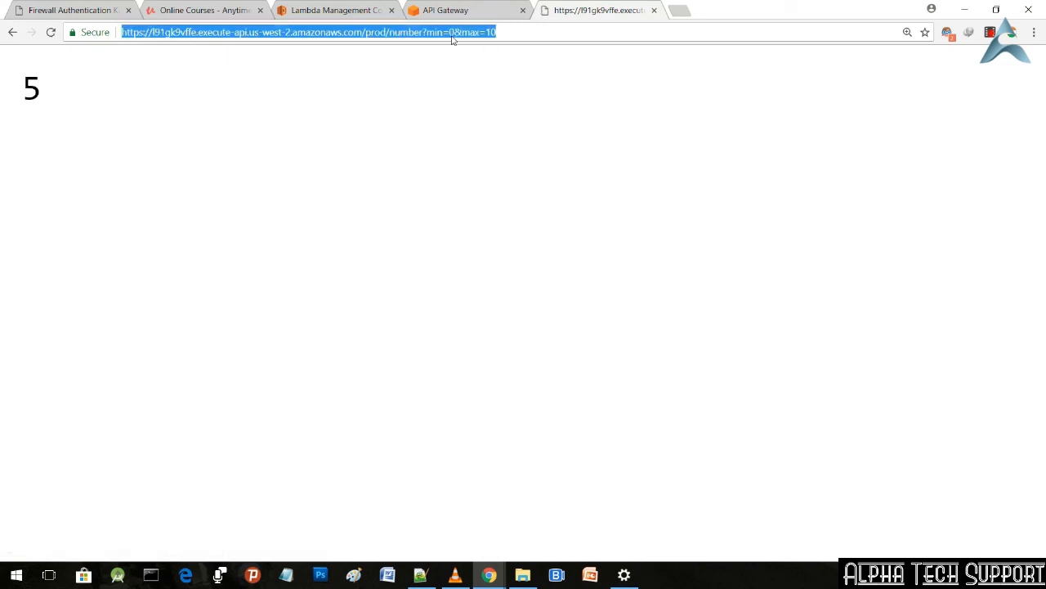
click(449, 32)
text(1)
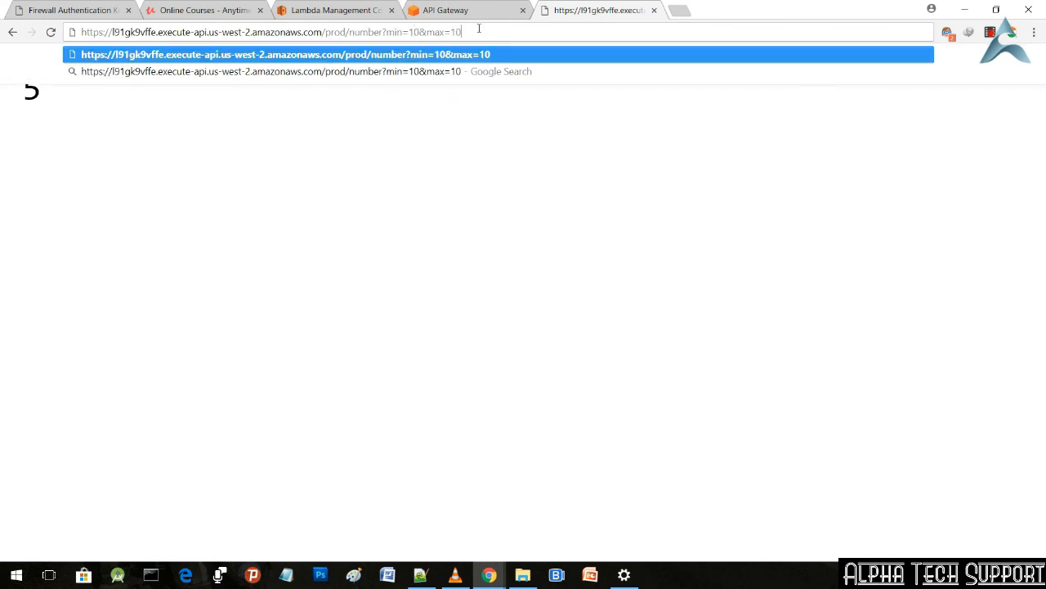
text(0)
key(Return)
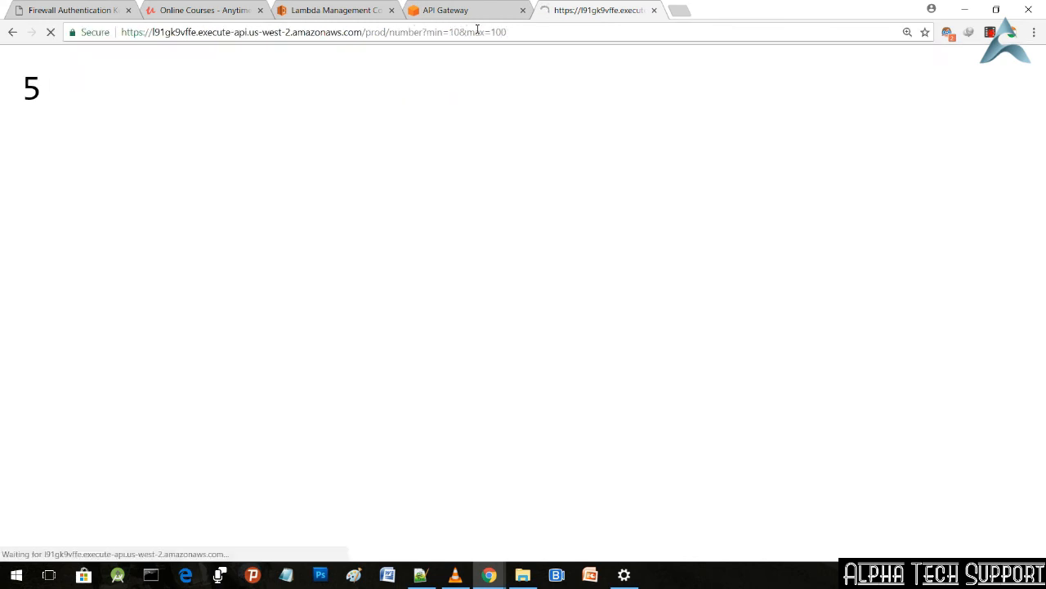
Step: In index.js of My-simple-lambda-demo123, set the min variable to parseInt(event.min)
click(311, 6)
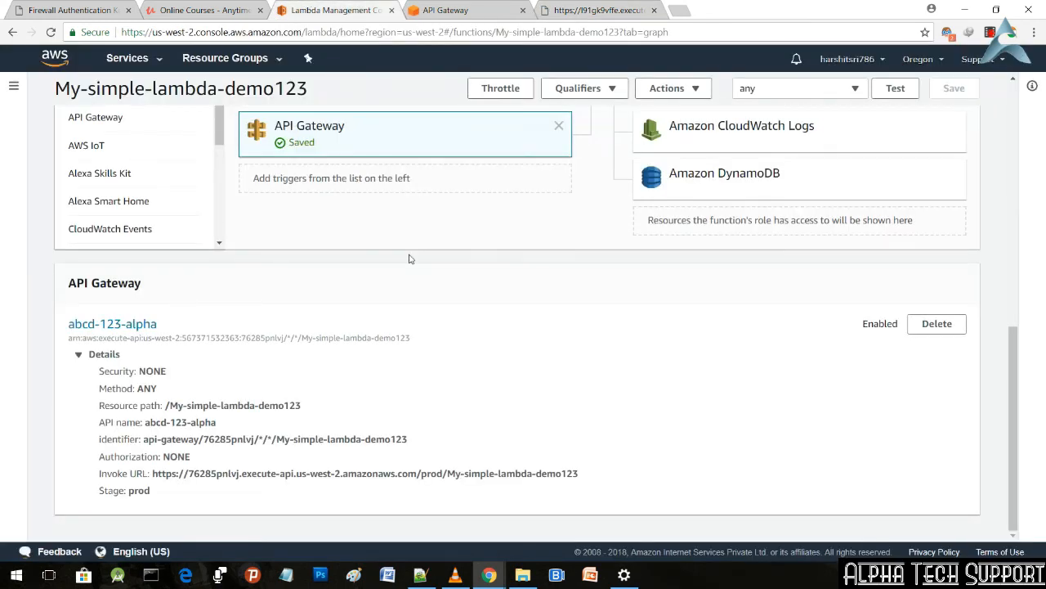
scroll(412, 259, up, 3)
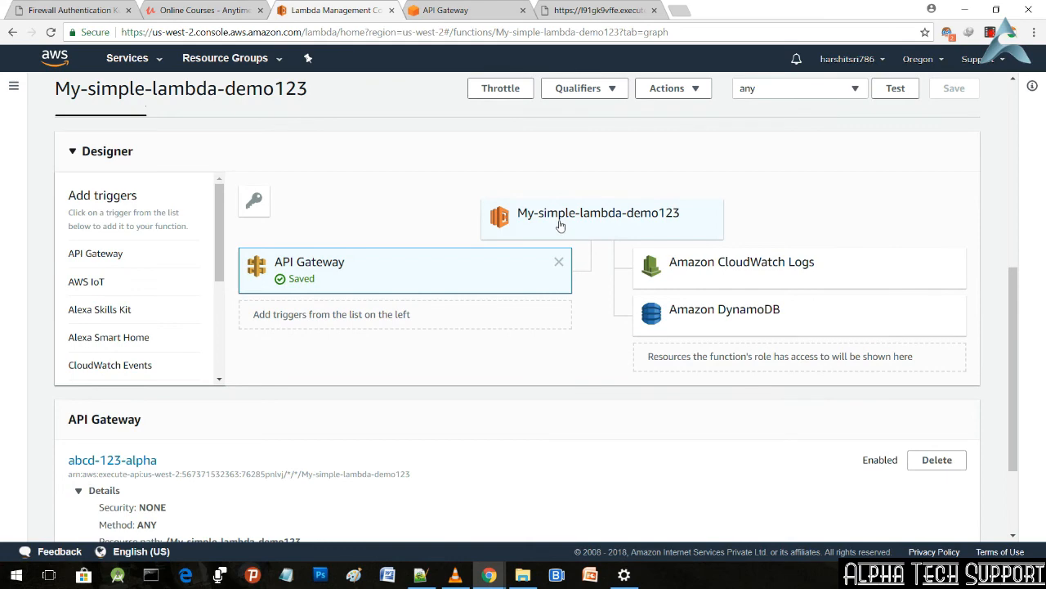
click(560, 225)
scroll(554, 245, down, 5)
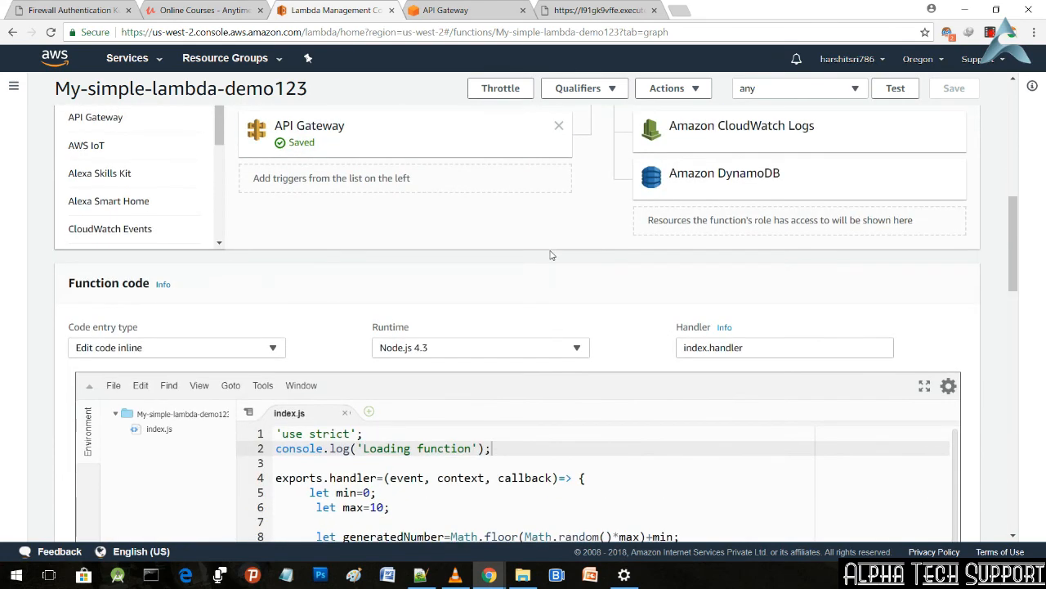
scroll(550, 255, down, 3)
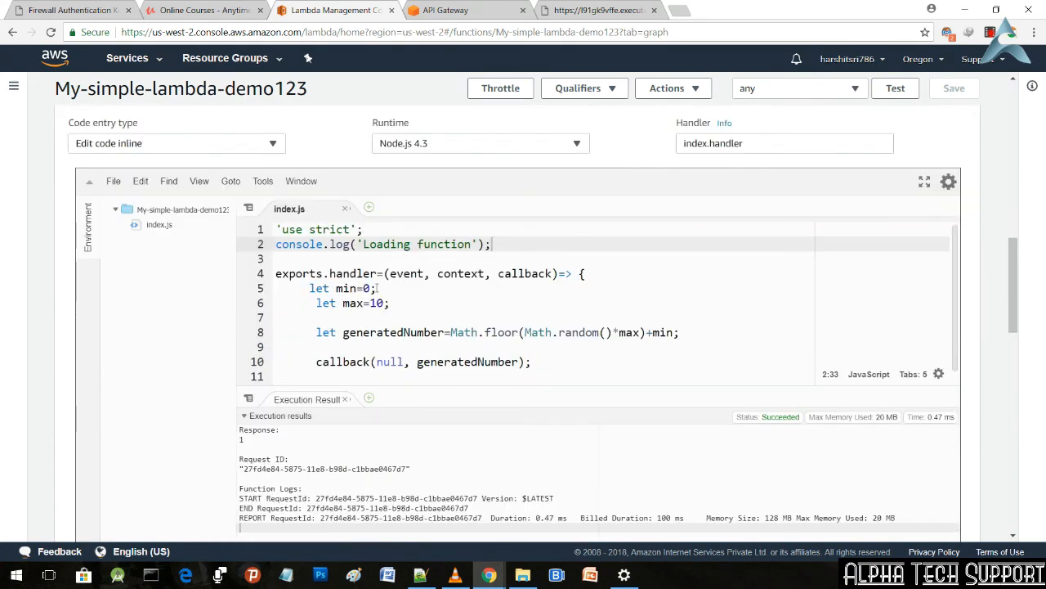
click(367, 288)
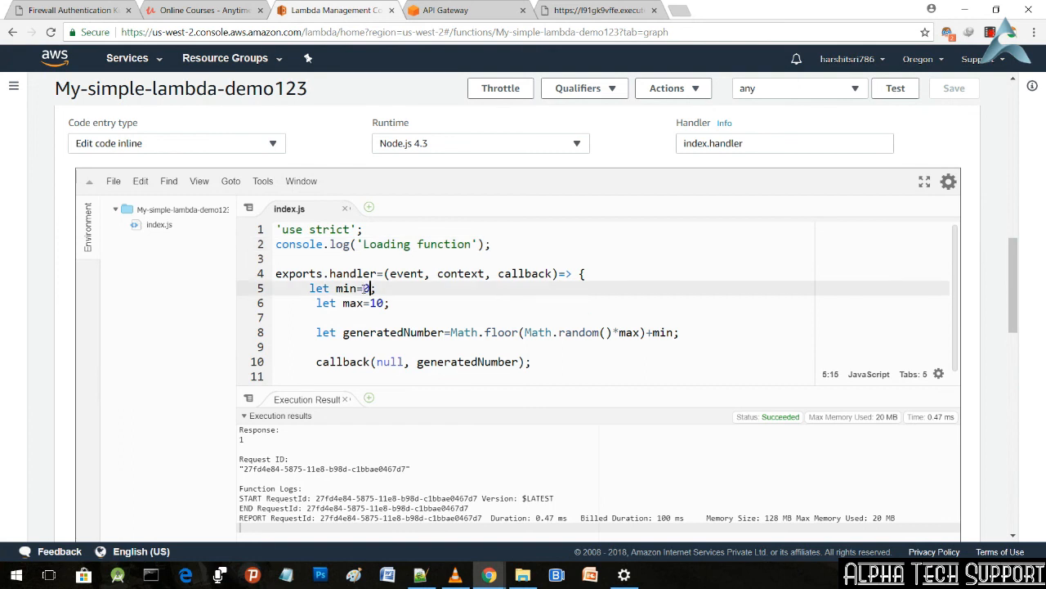
key(BackSpace)
text(parse)
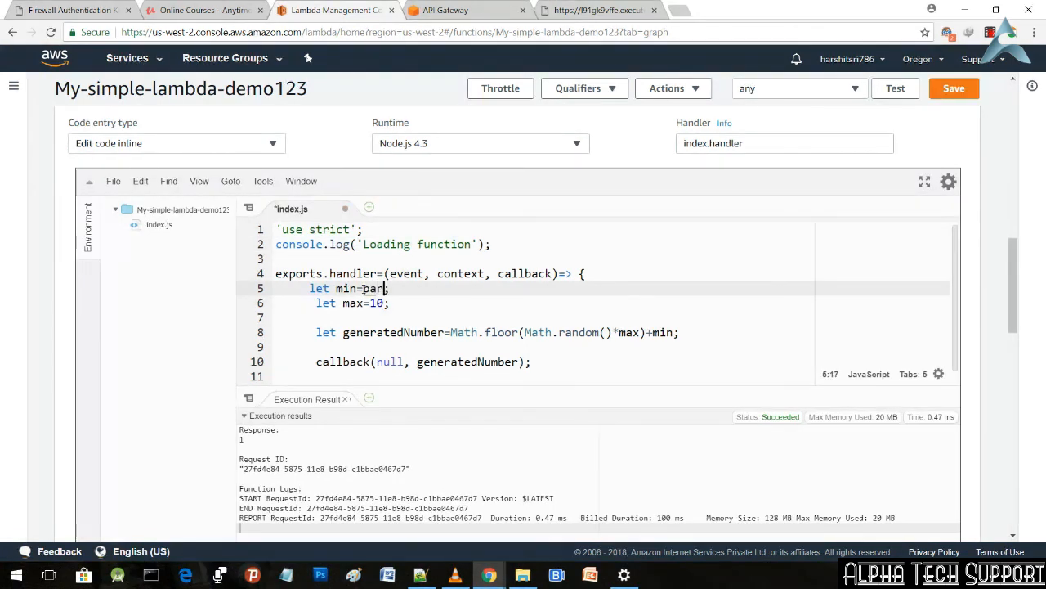
text(Int()
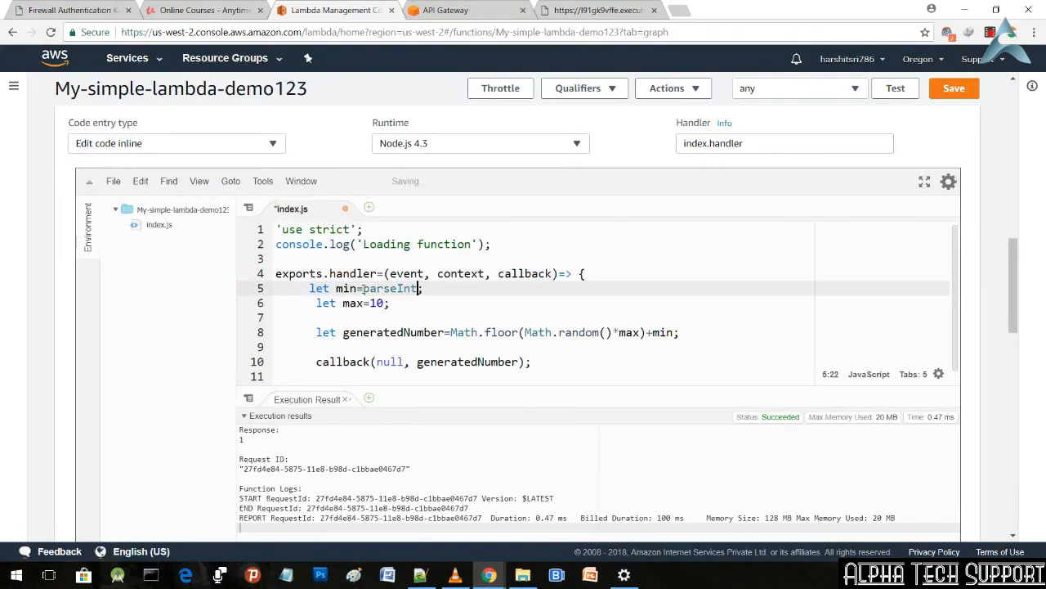
text(event)
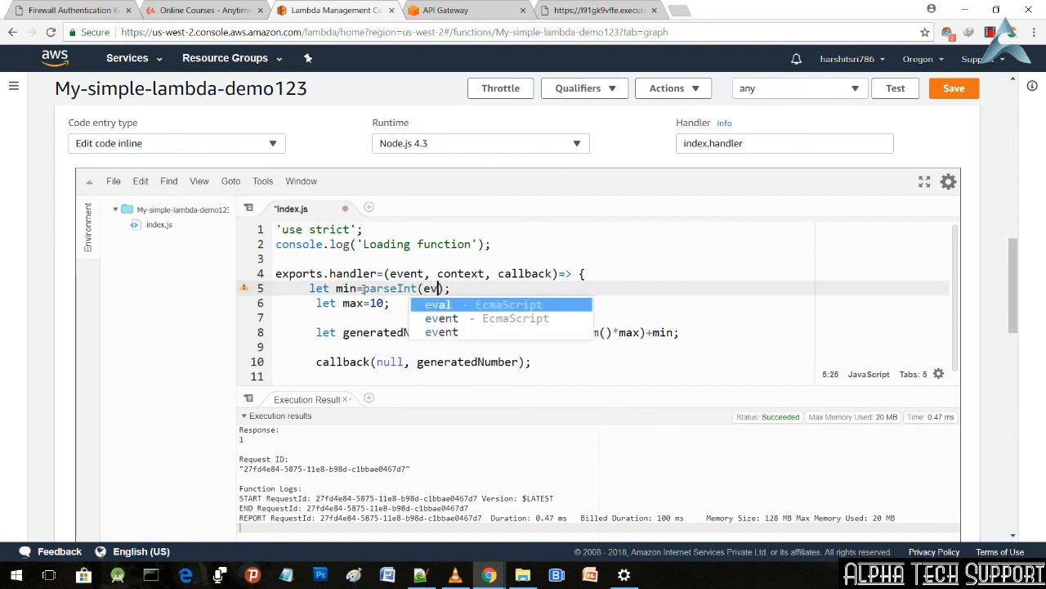
text(.min)
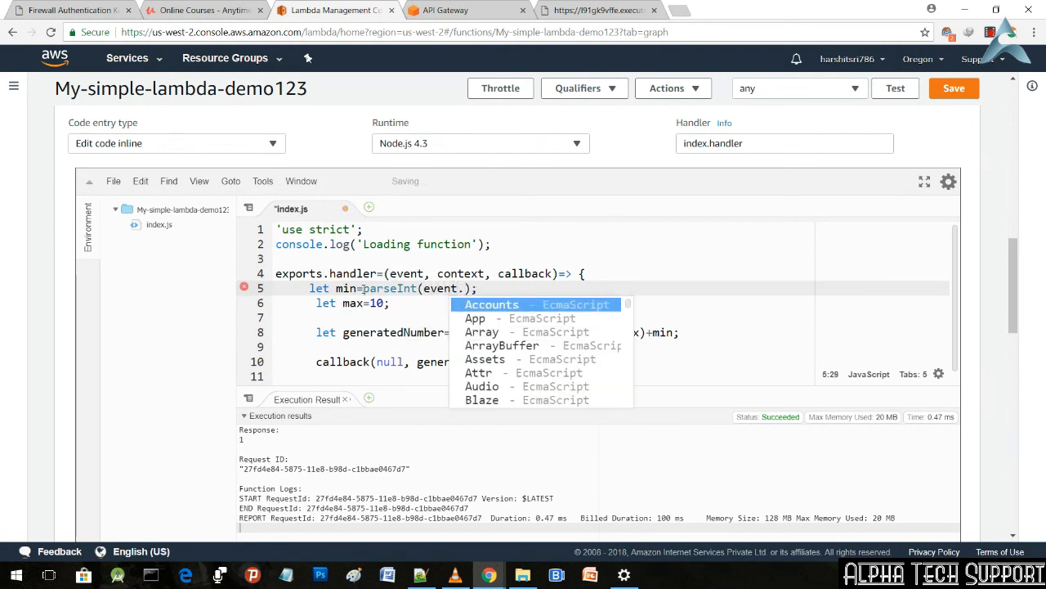
key(ctrl+s)
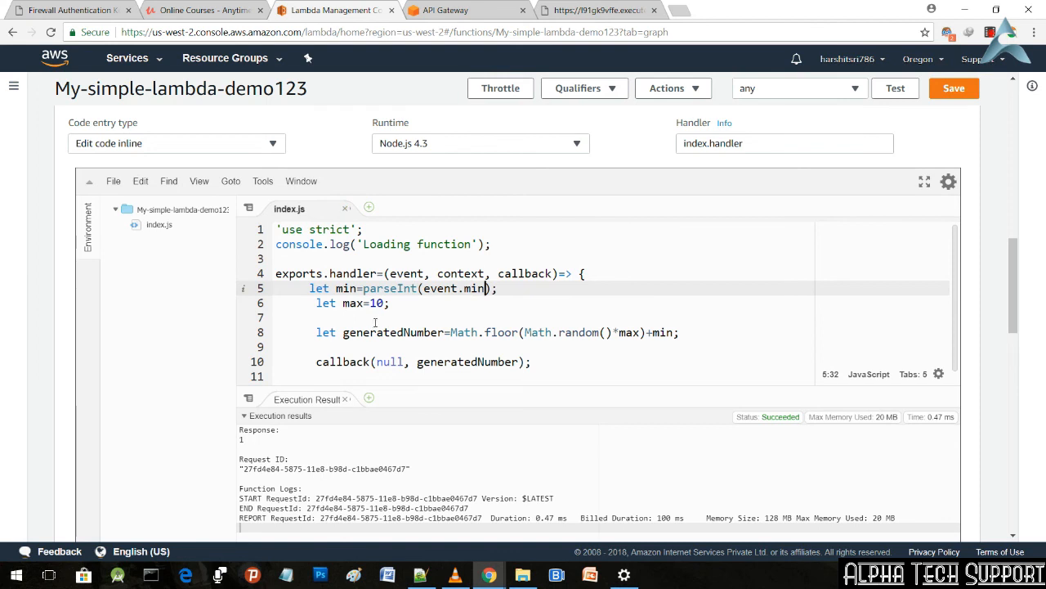
Step: Set the max variable to parseInt(event.max) in index.js and save the Lambda function
click(383, 303)
key(BackSpace)
key(BackSpace)
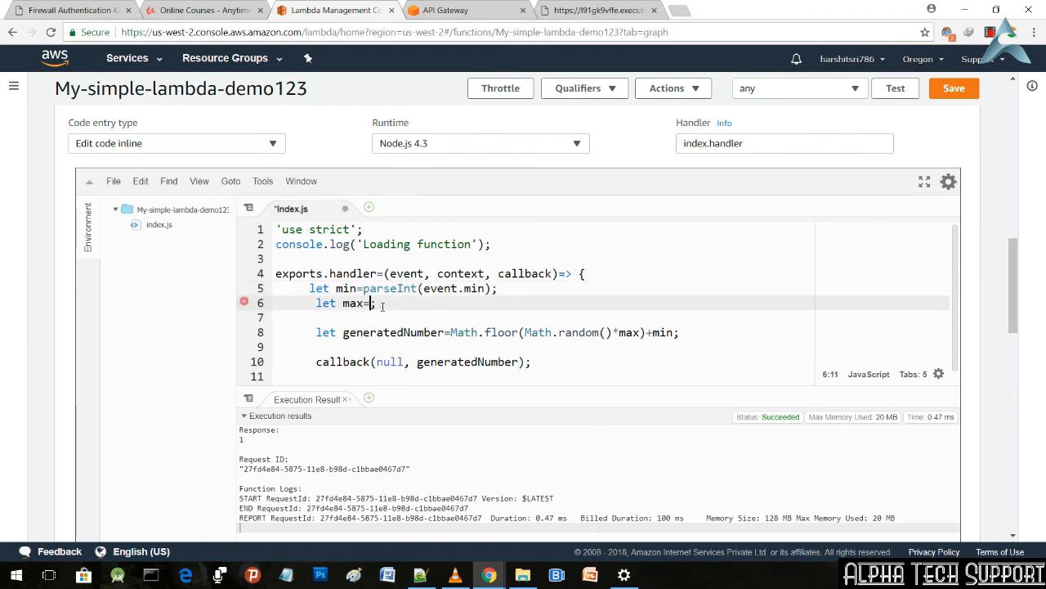
text(parse)
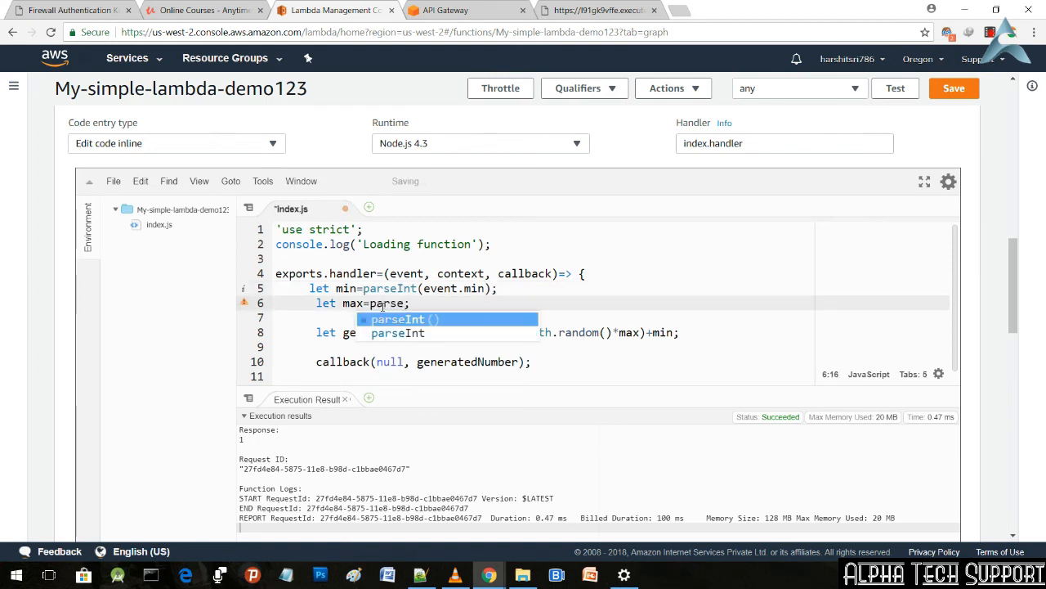
key(Return)
text(event)
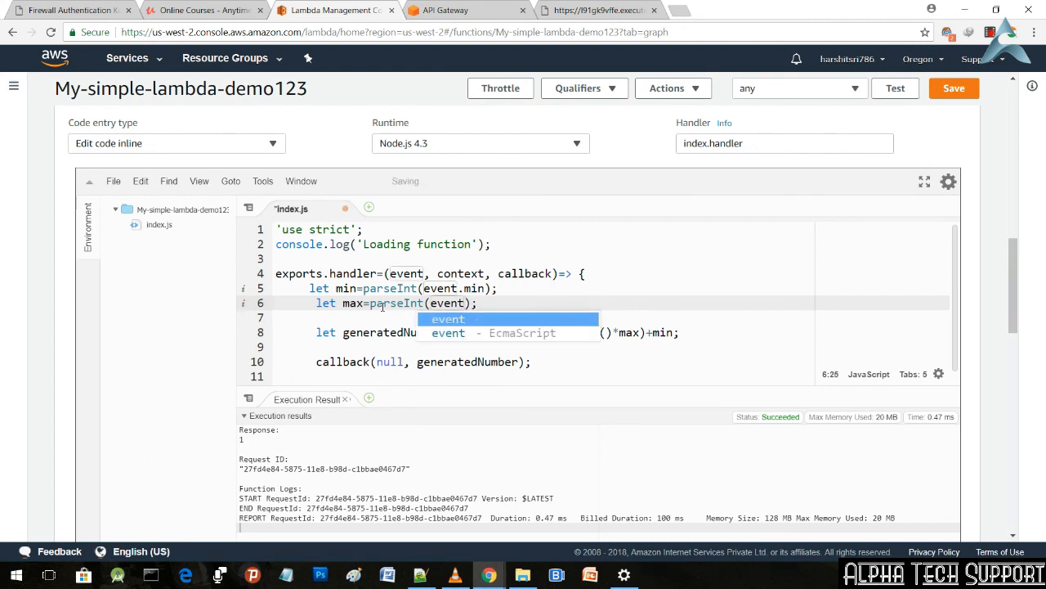
text(.max)
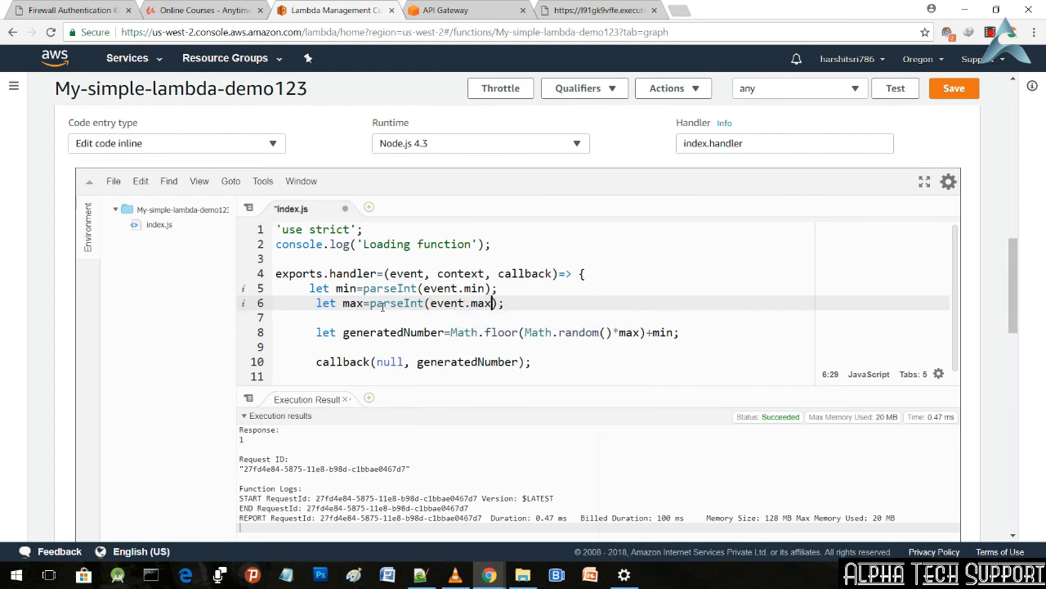
click(951, 96)
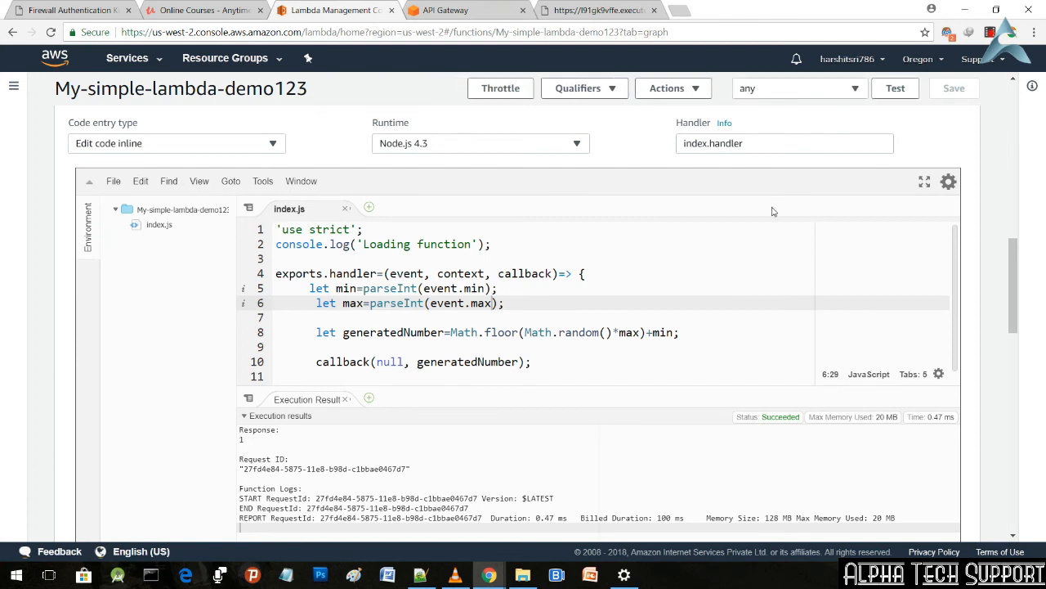
Step: Test the updated function by reloading the /prod/number?min=10&max=100 endpoint several times
click(589, 10)
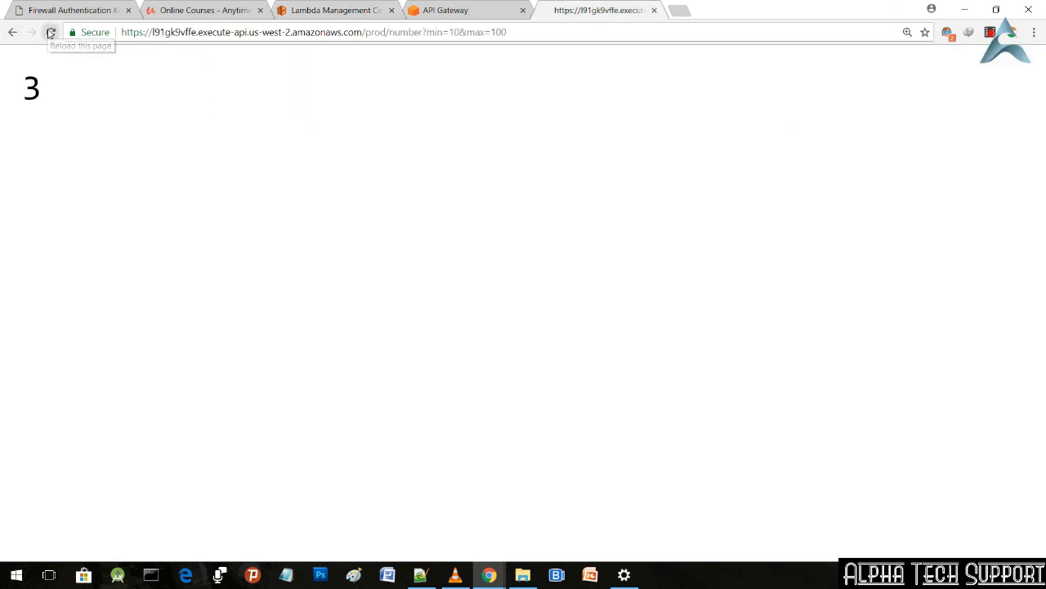
click(51, 32)
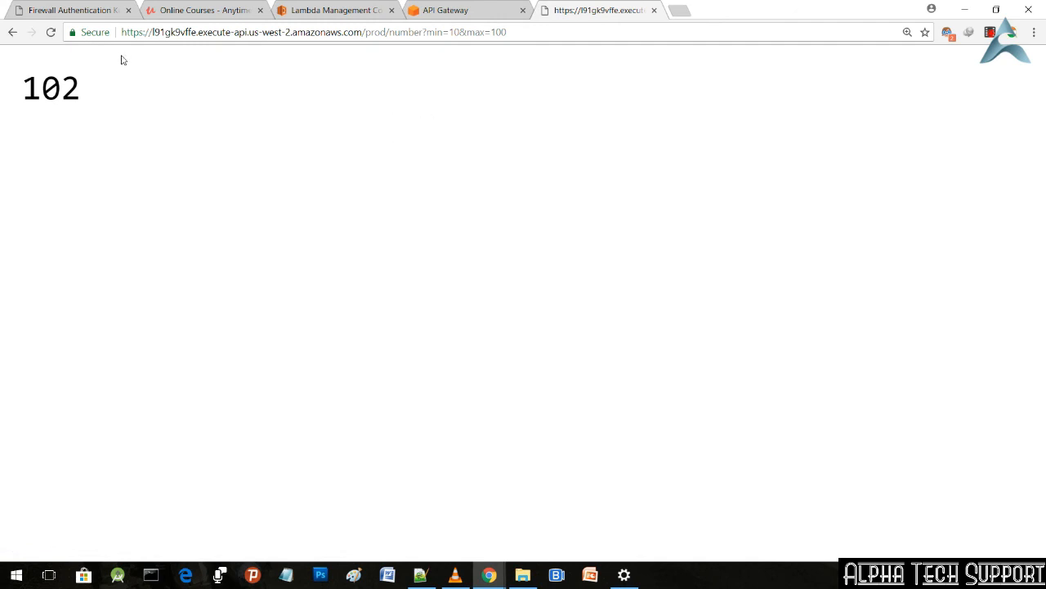
click(50, 34)
click(50, 34)
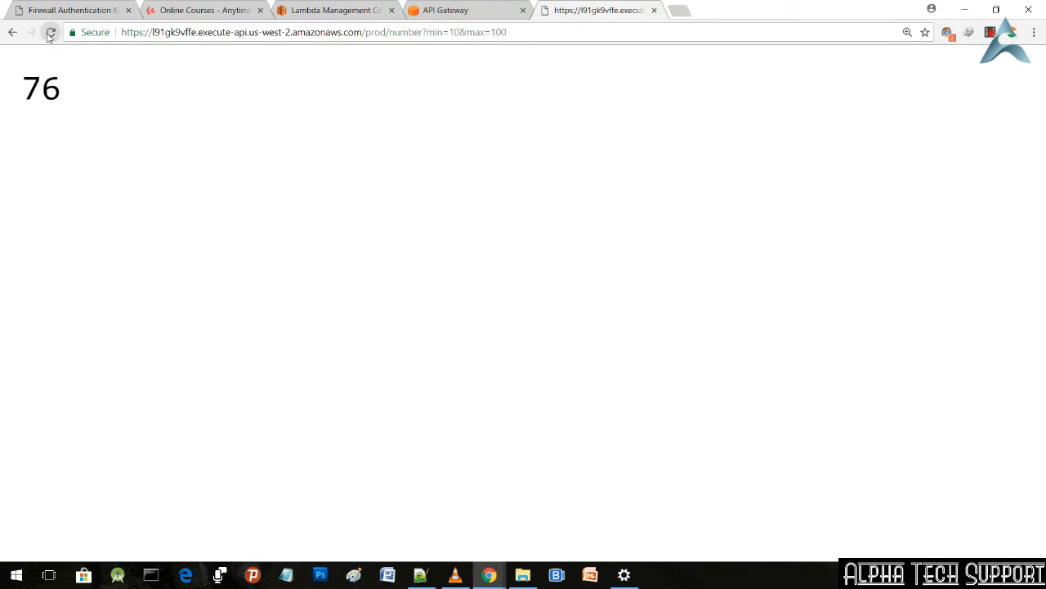
click(49, 34)
click(49, 34)
click(49, 34)
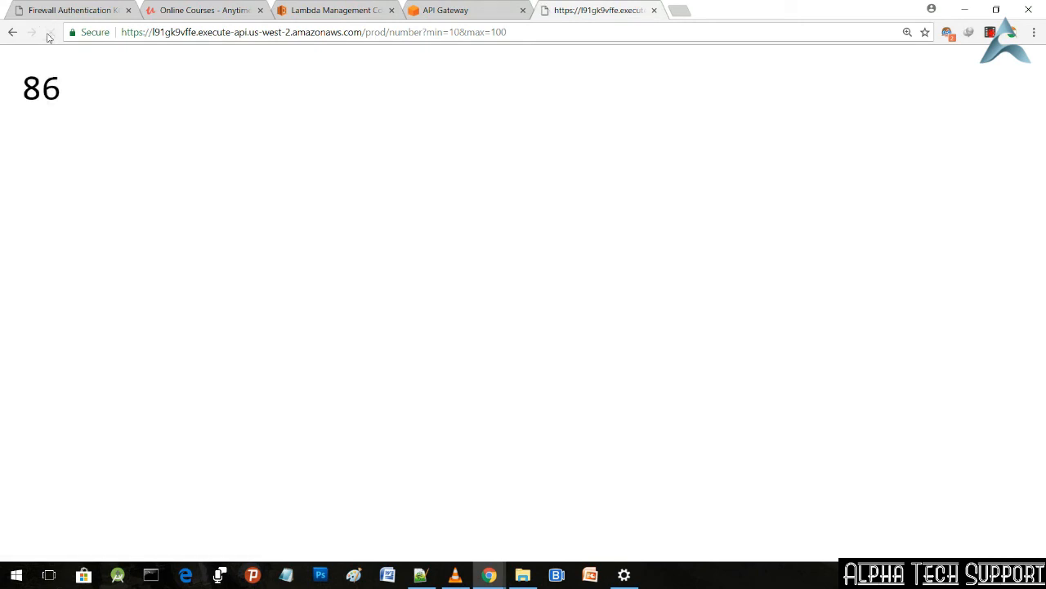
click(49, 34)
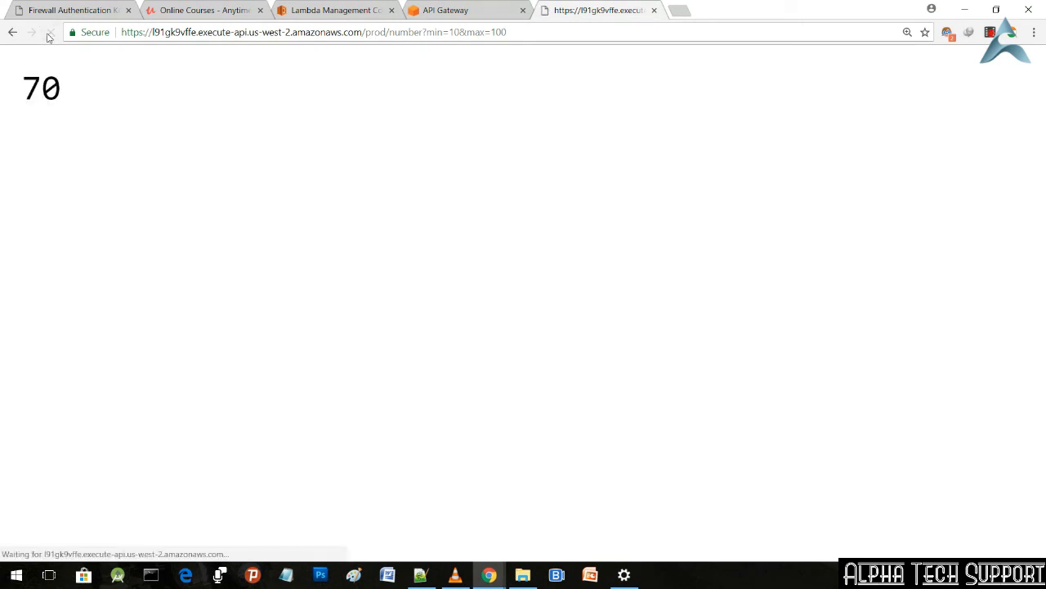
click(49, 33)
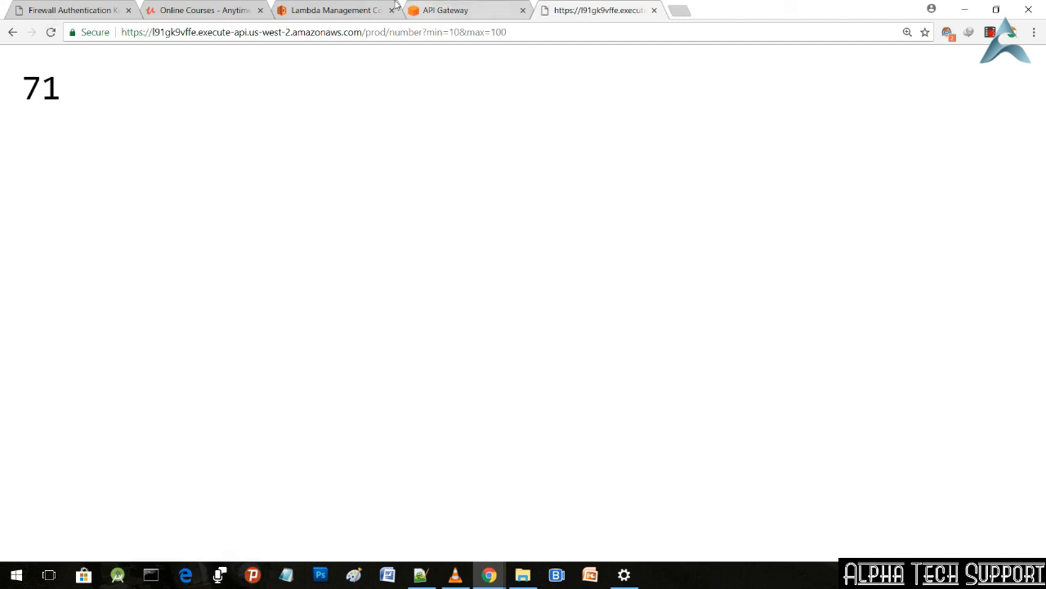
click(386, 7)
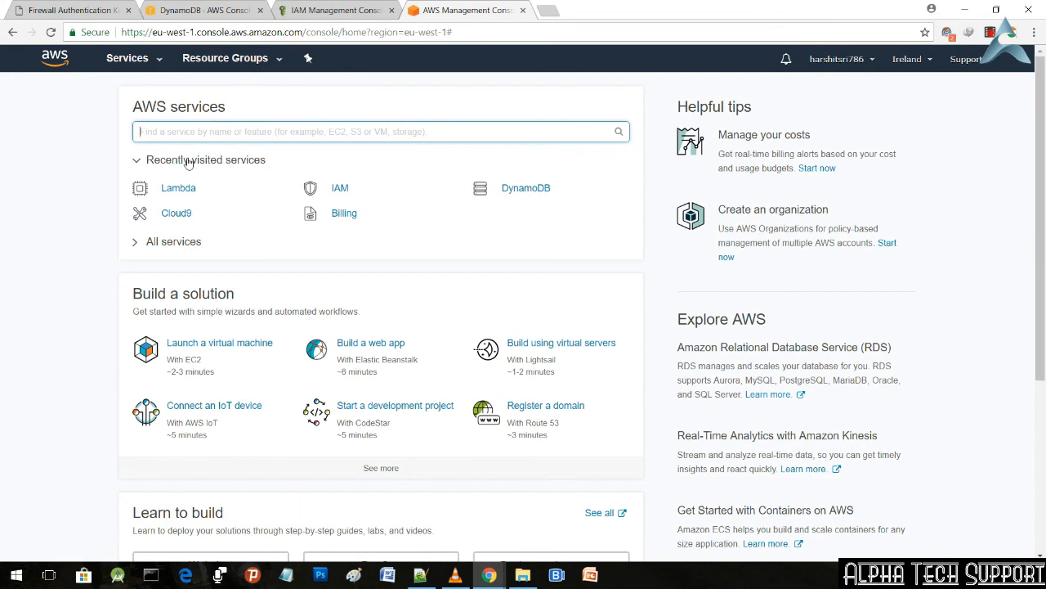
Step: Open the Lambda service in the Ireland region and start creating a new function
click(158, 71)
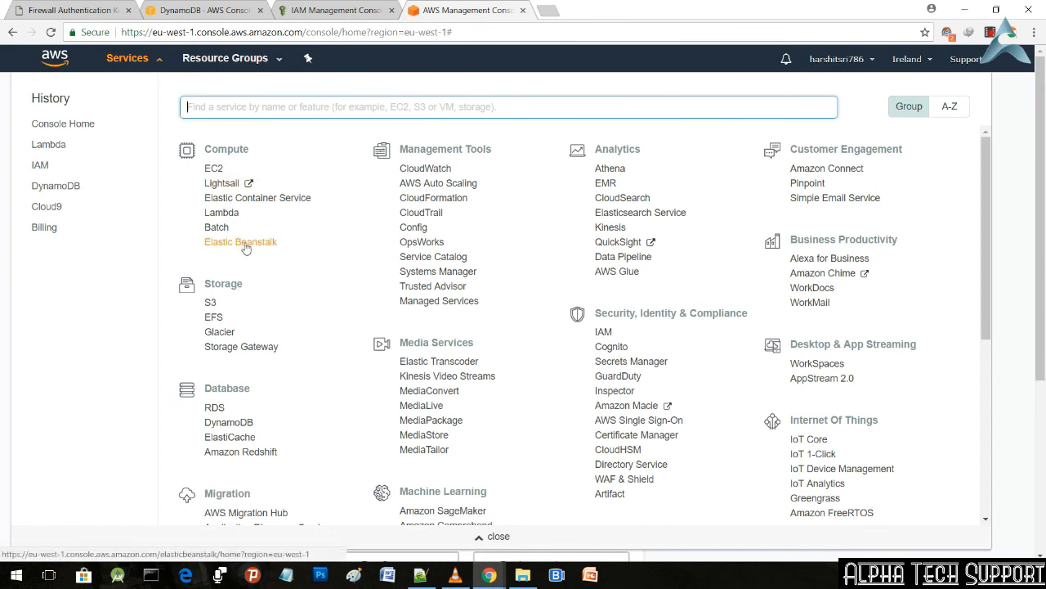
click(231, 217)
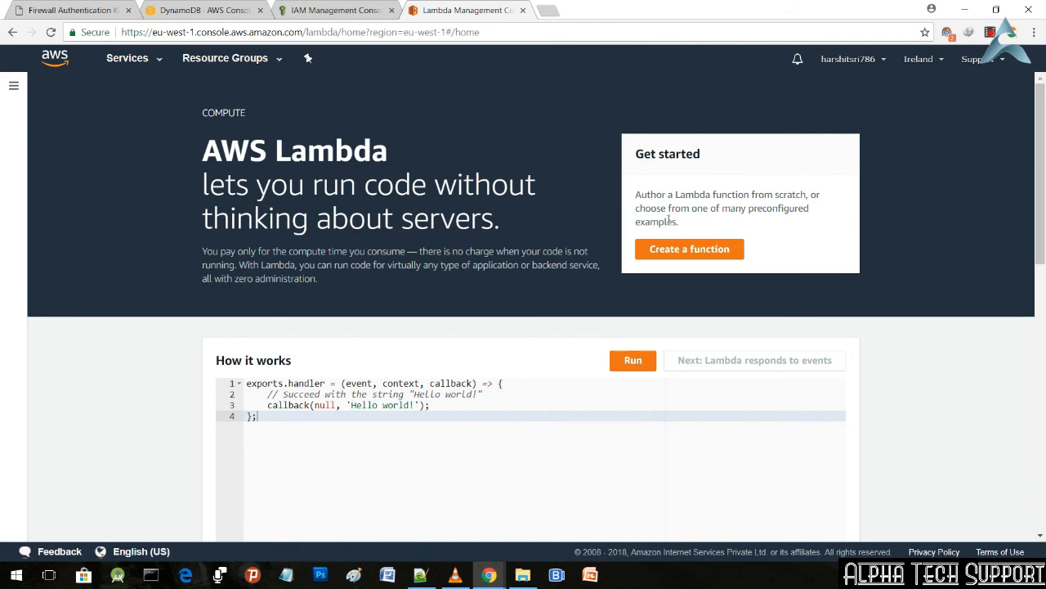
click(703, 254)
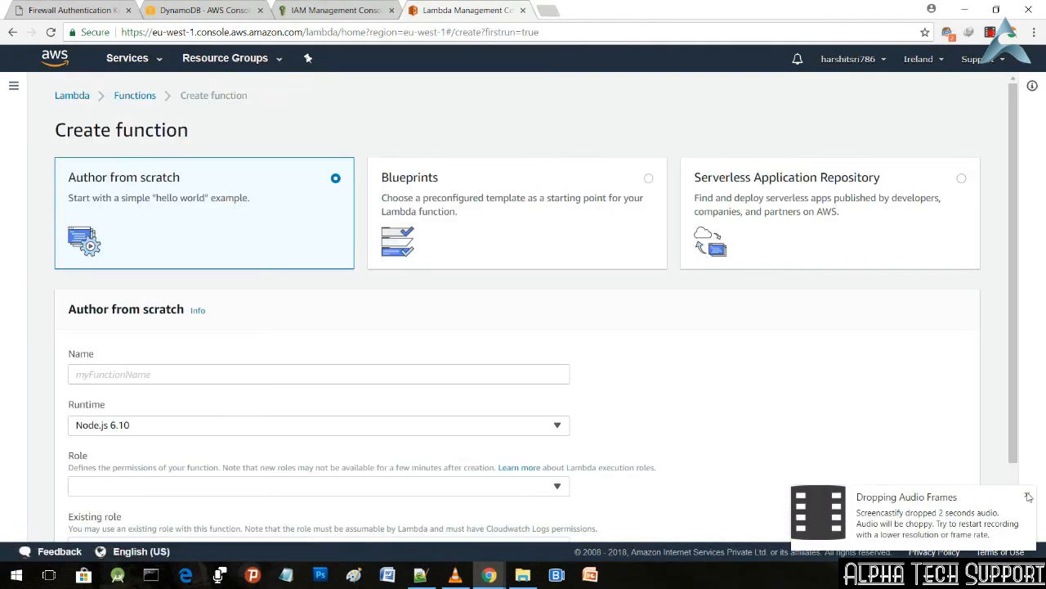
click(1028, 496)
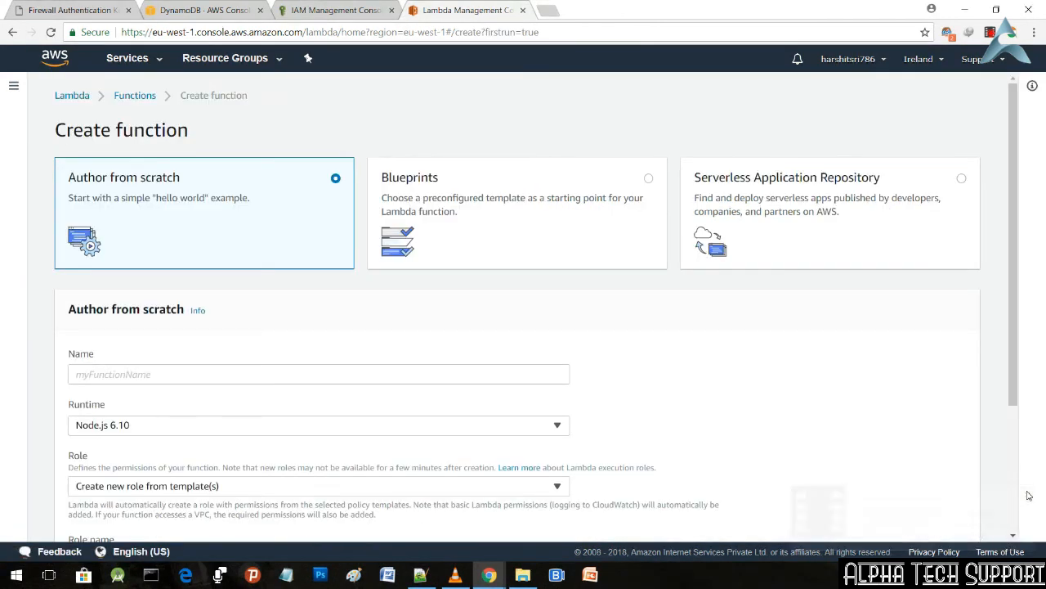
Step: Name the new function Dynamo-Read123 and set its runtime to Node.js 4.3
scroll(393, 275, down, 1)
scroll(391, 274, down, 1)
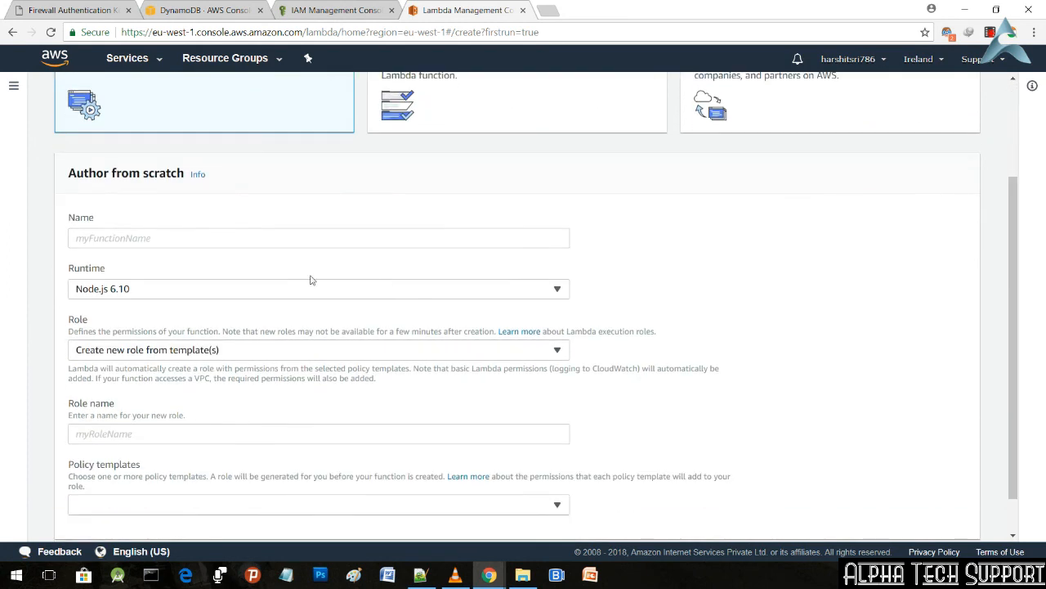
click(298, 240)
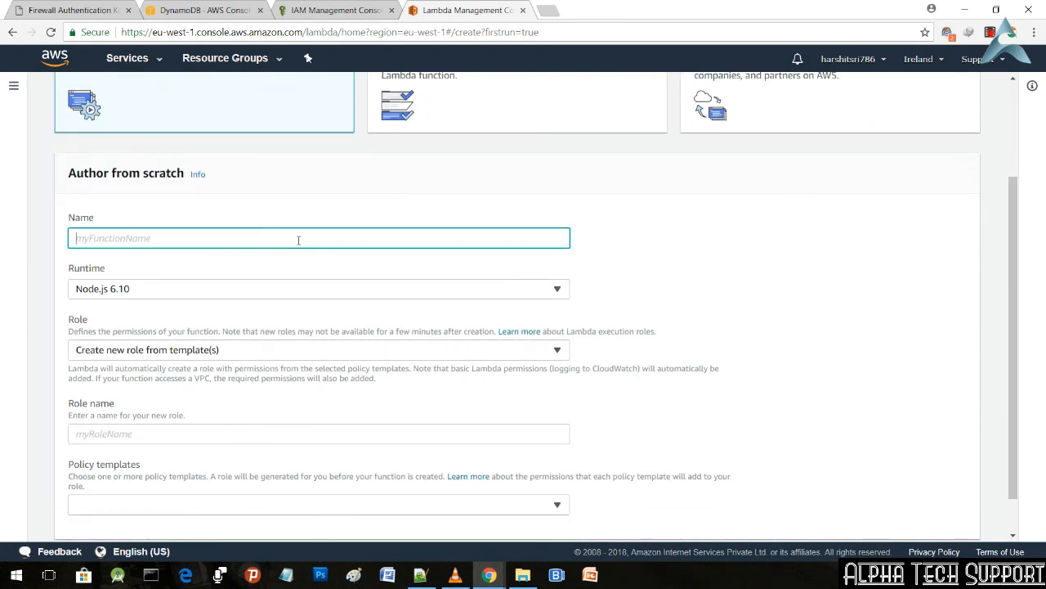
text(Dynamo-Read123)
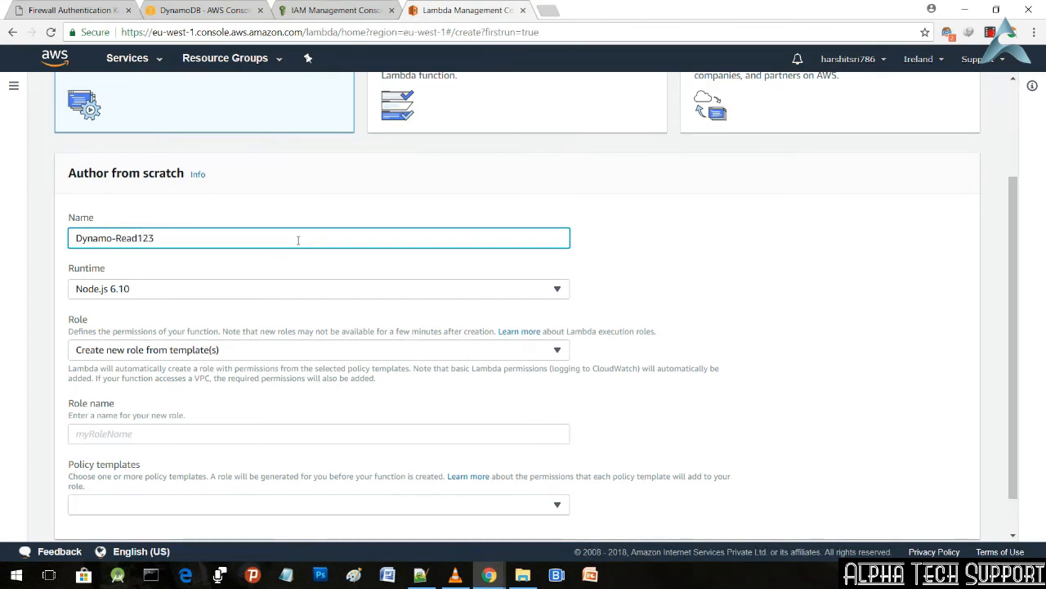
click(223, 296)
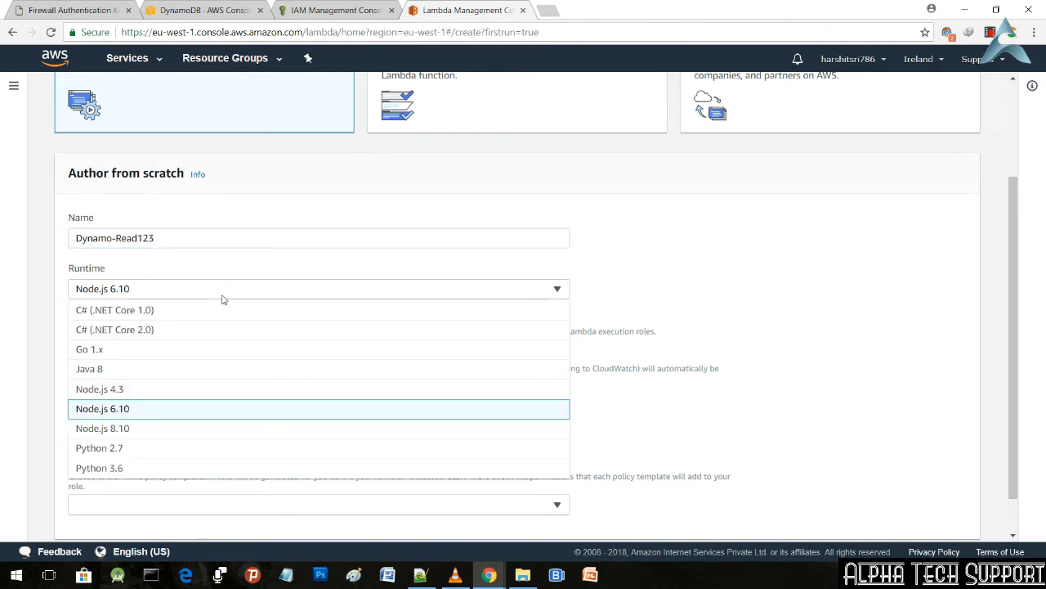
click(179, 391)
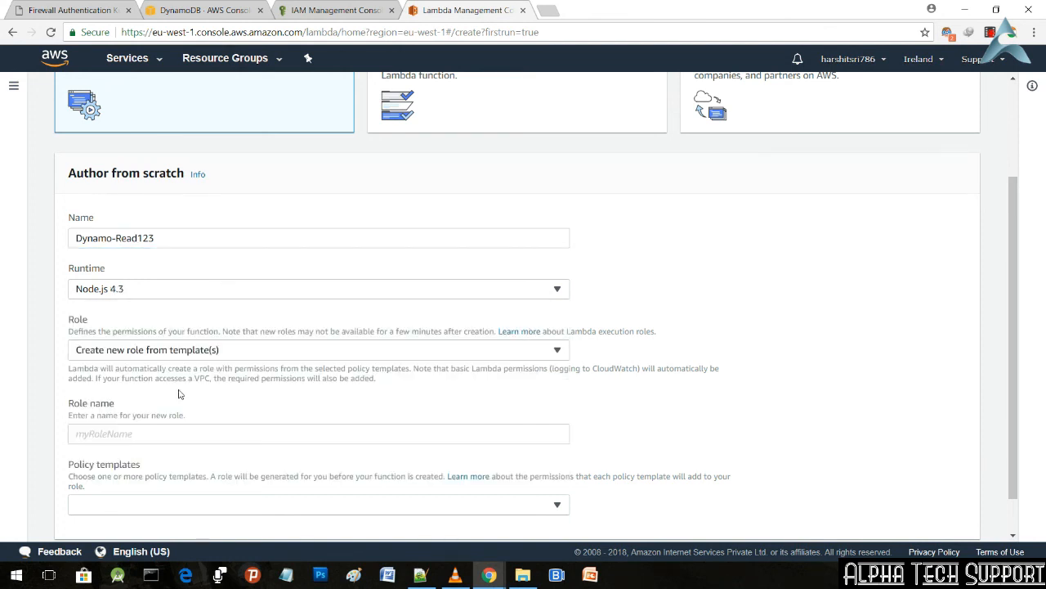
Step: Keep creating a new role from templates and name the role Dynamo-read-role123
click(264, 357)
click(263, 358)
scroll(239, 392, down, 1)
click(223, 388)
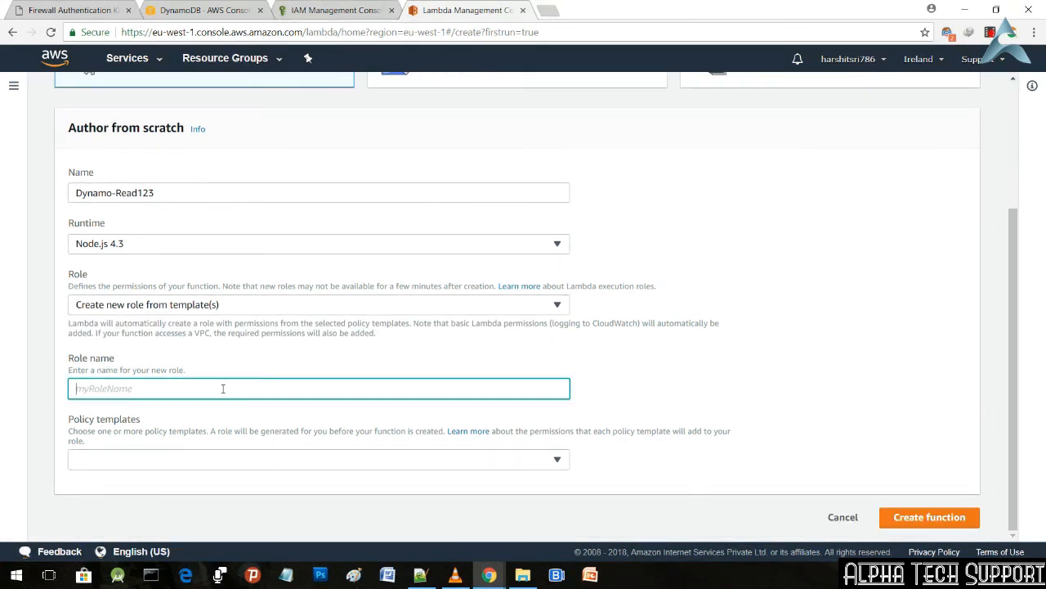
text(Da)
text(namo)
text(-read)
text(-role)
text(123)
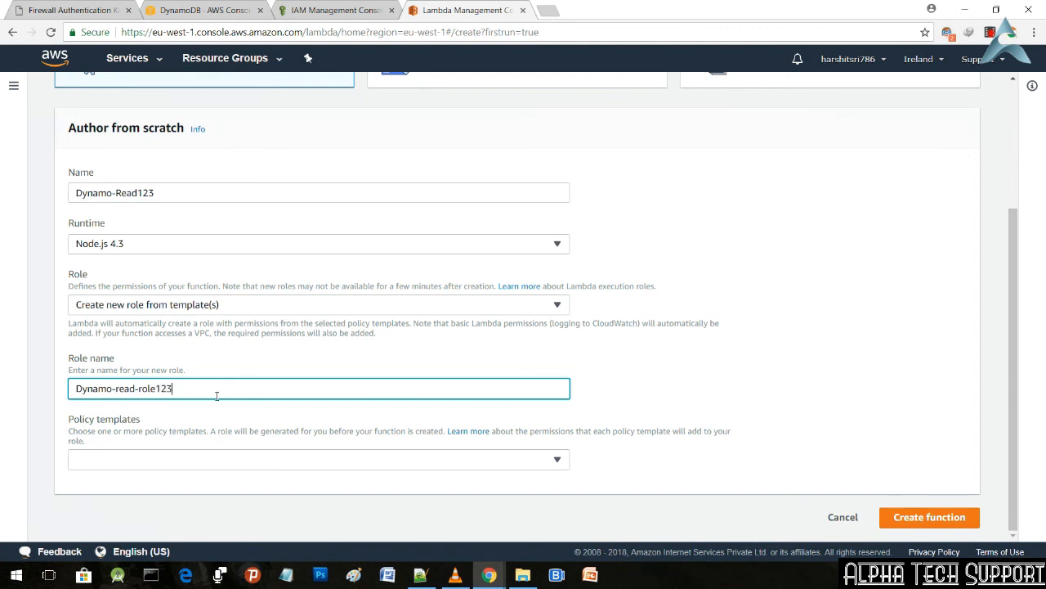
Step: Add the Simple Microservice permissions policy template to the new role
click(198, 463)
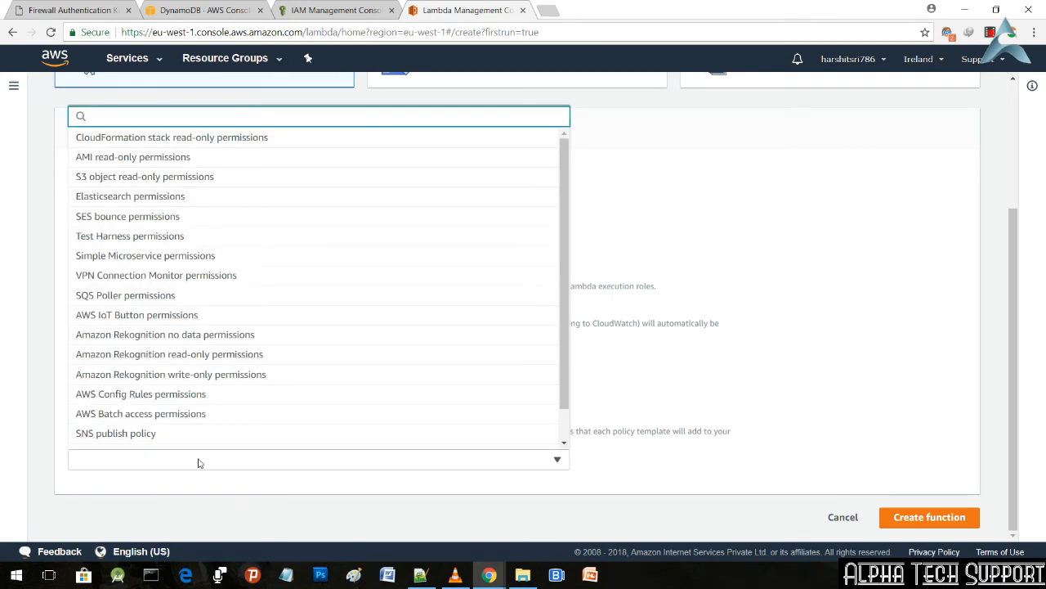
text(sim)
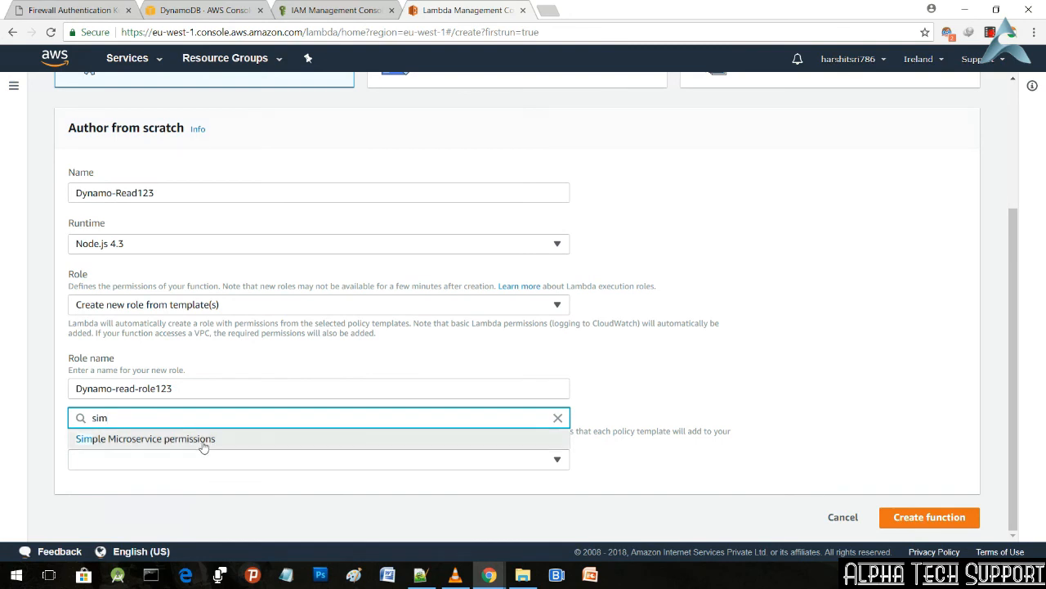
click(202, 440)
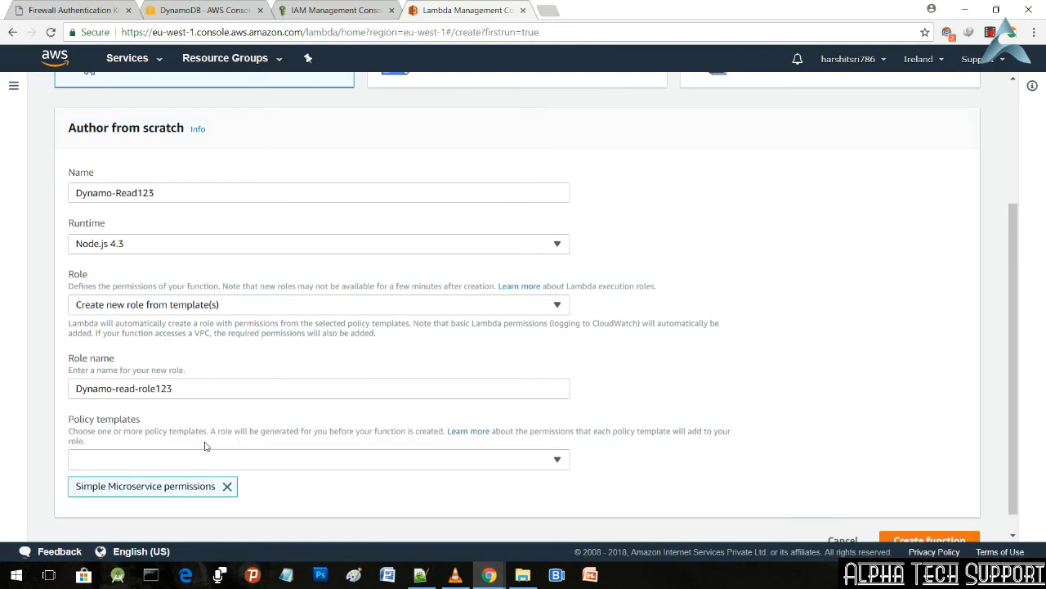
click(201, 461)
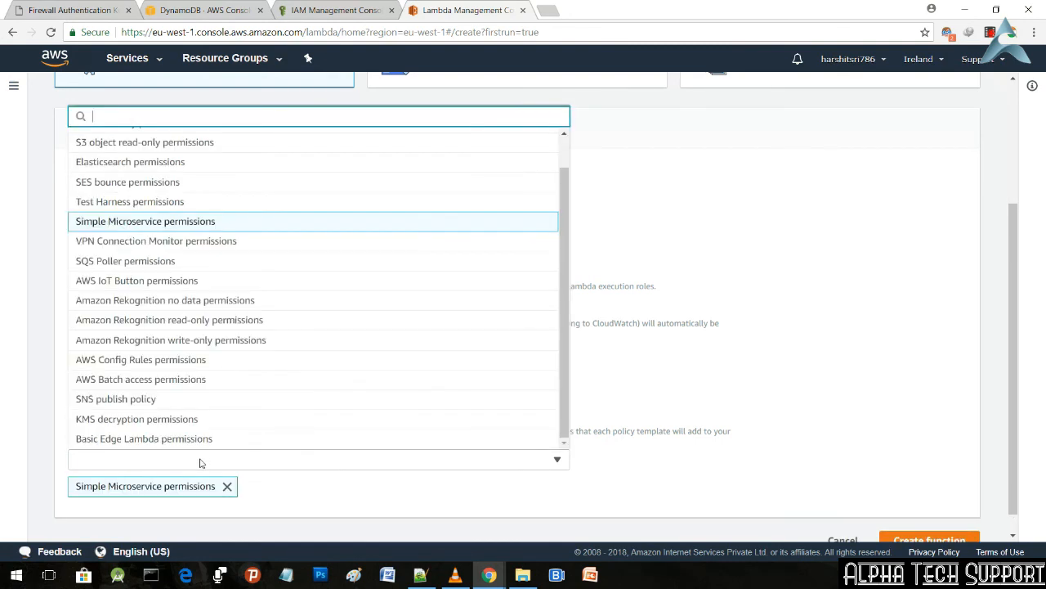
text(dy)
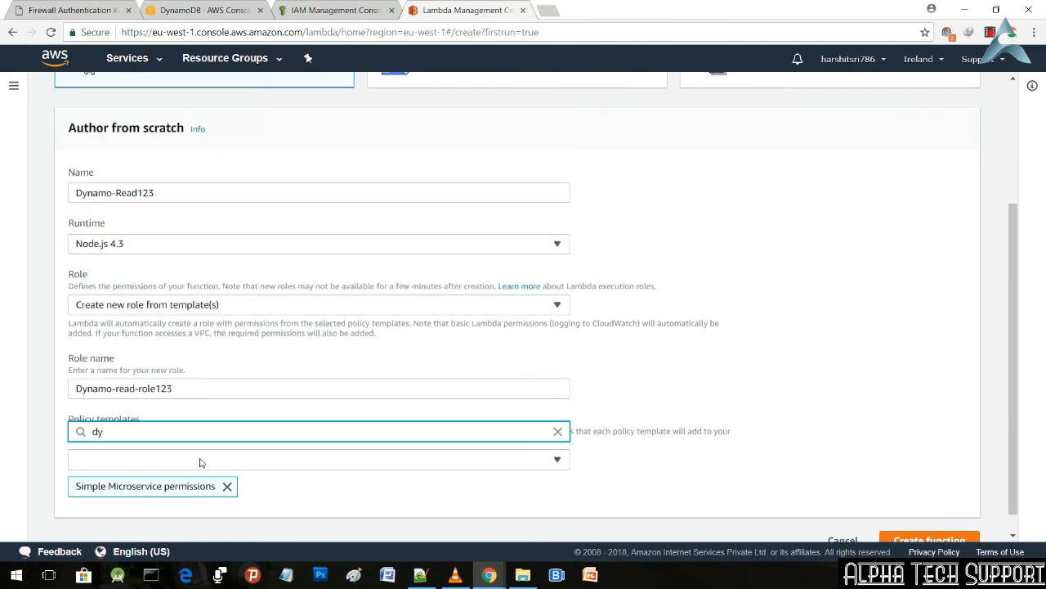
key(BackSpace)
key(BackSpace)
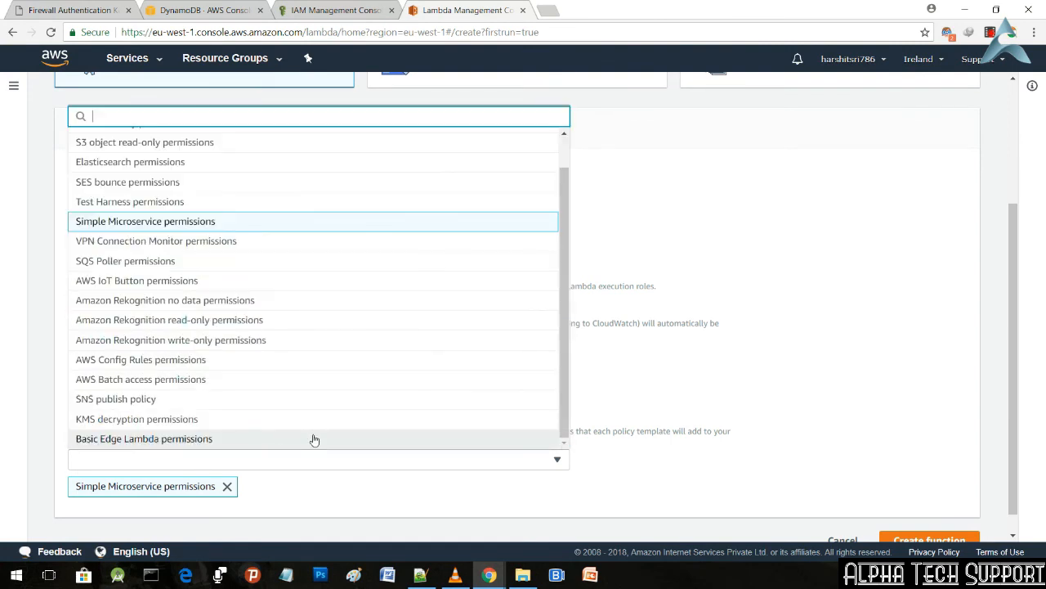
click(665, 465)
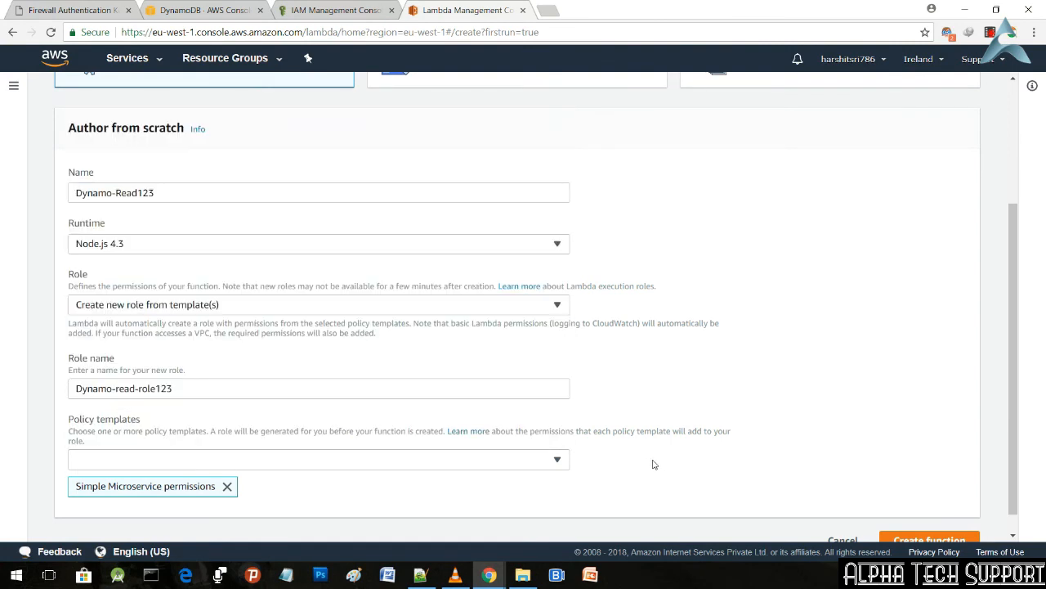
Step: Copy the role name Dynamo-read-role123 and create the Lambda function
triple_click(299, 391)
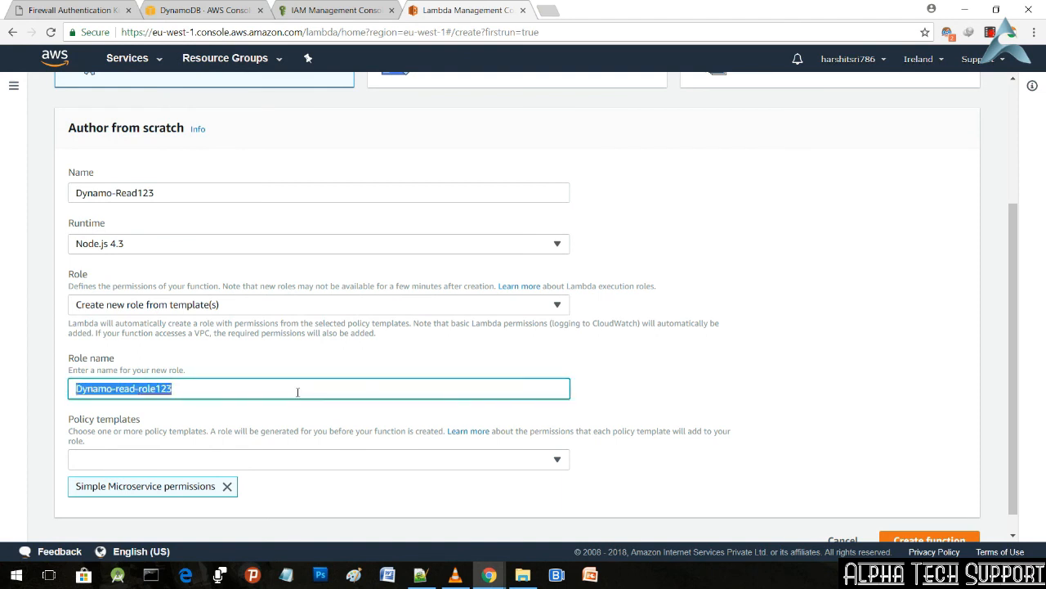
right_click(298, 391)
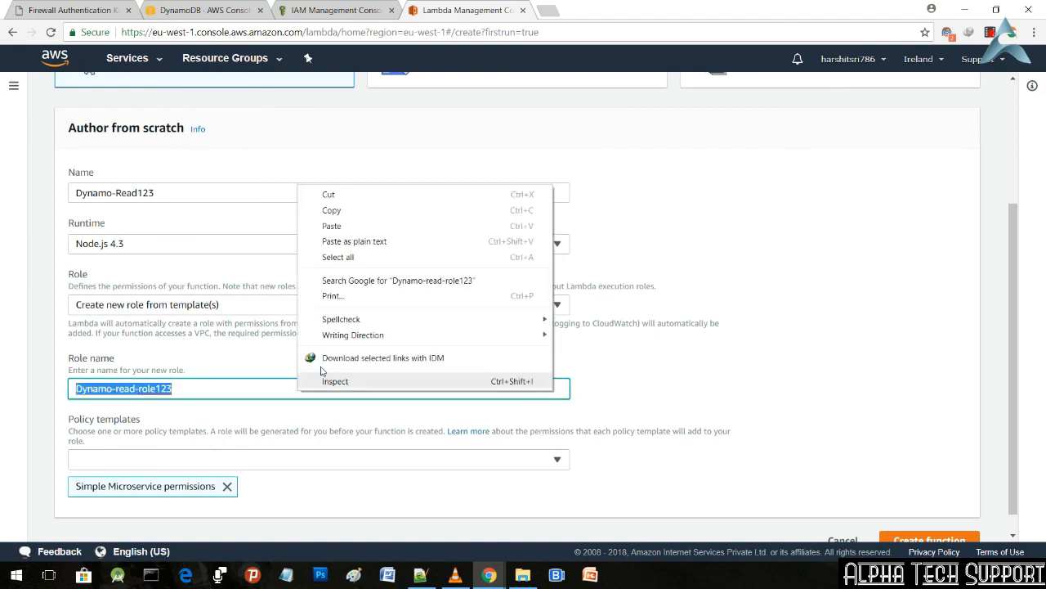
click(342, 216)
click(284, 392)
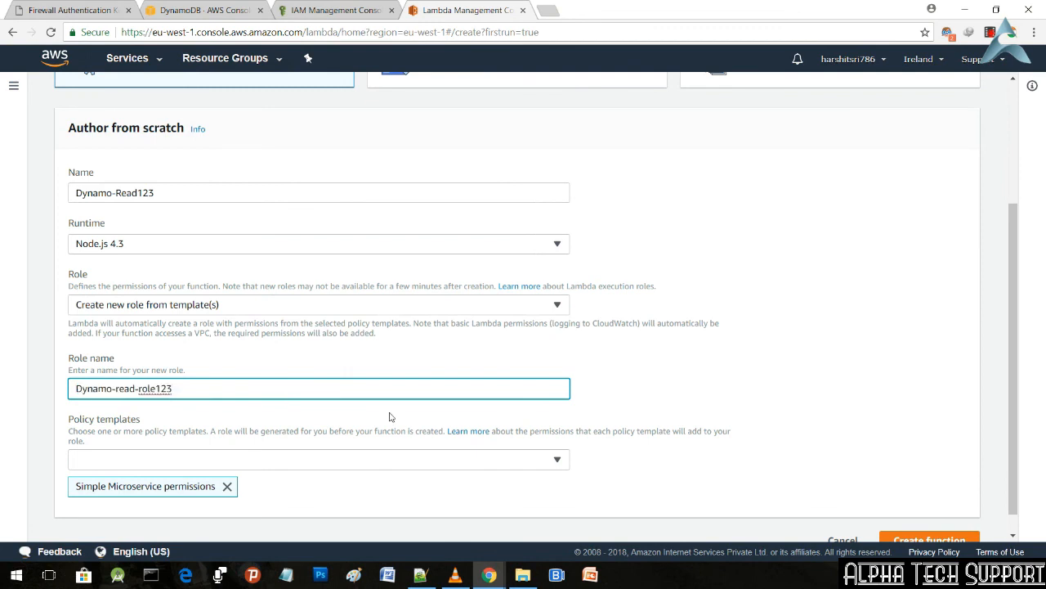
scroll(823, 447, down, 1)
click(935, 520)
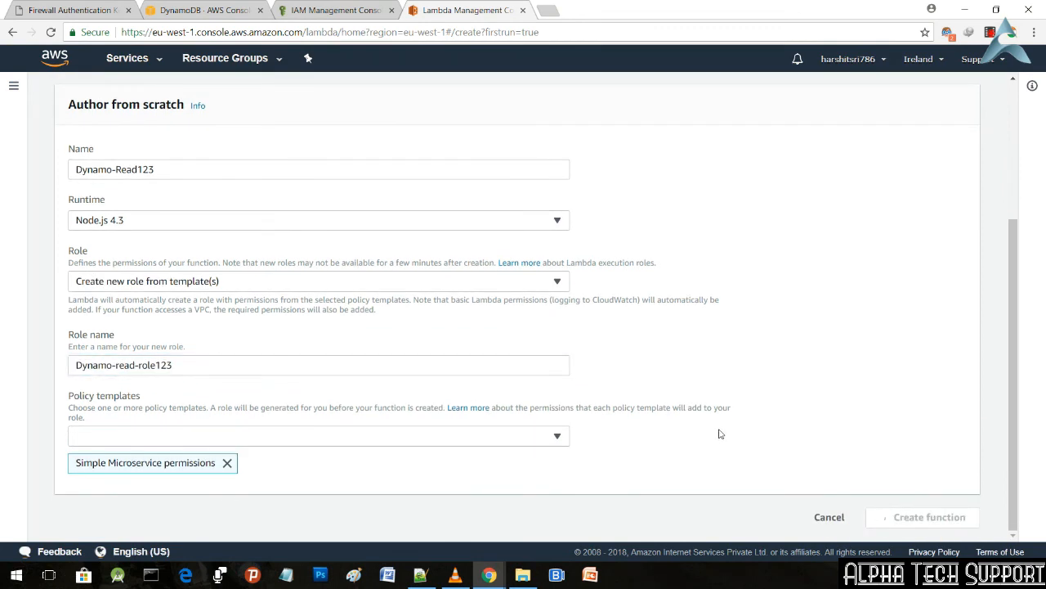
Step: Switch to Notepad++, paste the copied role name on line 51 of new 1.txt, and return to the browser
click(420, 575)
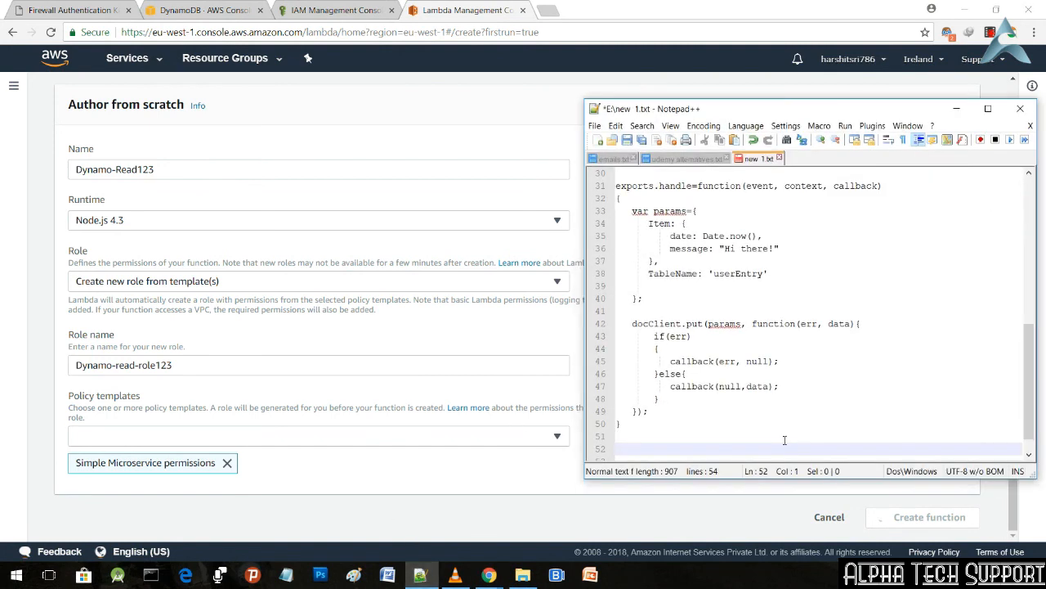
click(775, 436)
key(ctrl+v)
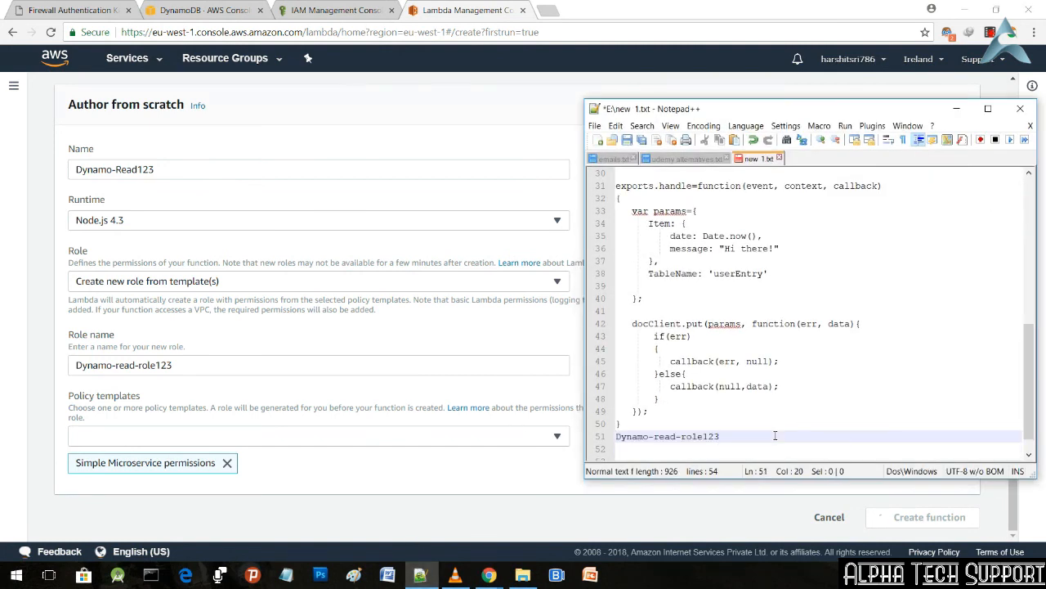
click(957, 109)
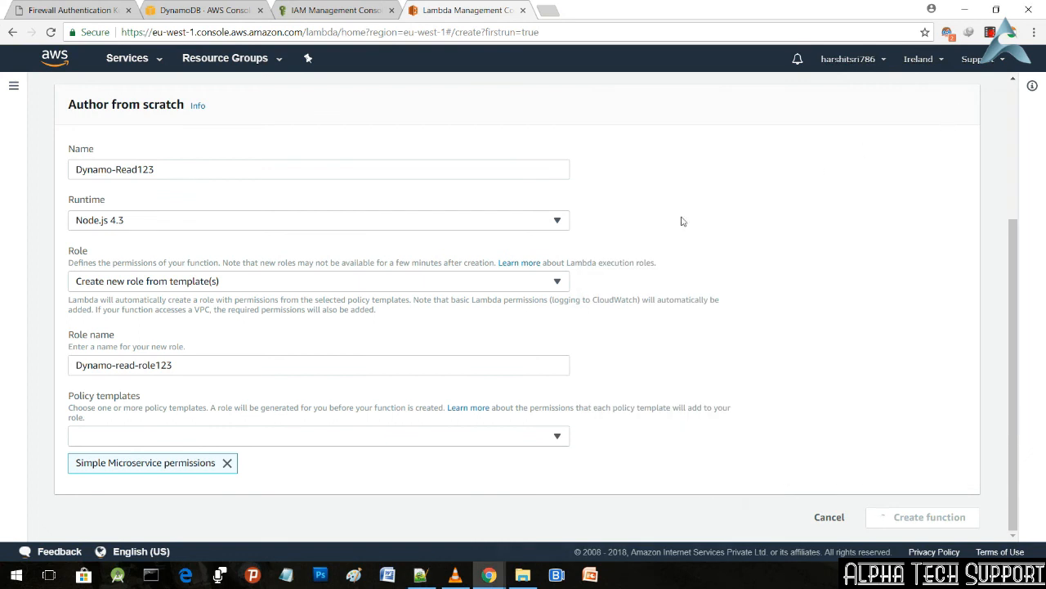
Step: Copy the DynamoDB put function code on lines 27 to 50 of new 1.txt in Notepad++ and return to Dynamo-Read123's inline code editor
scroll(616, 282, up, 1)
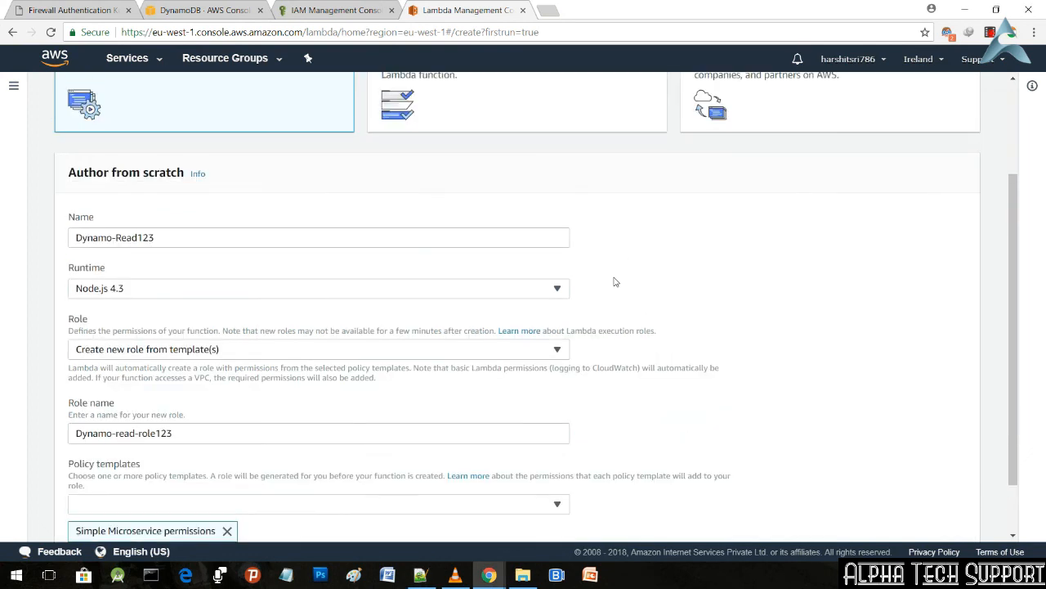
scroll(616, 282, down, 1)
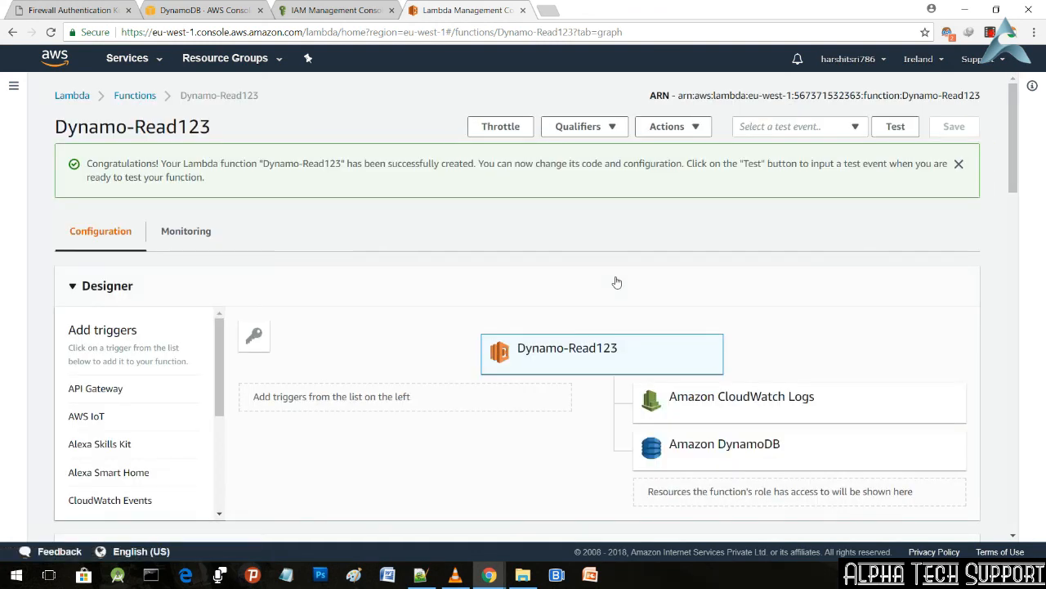
scroll(622, 239, down, 2)
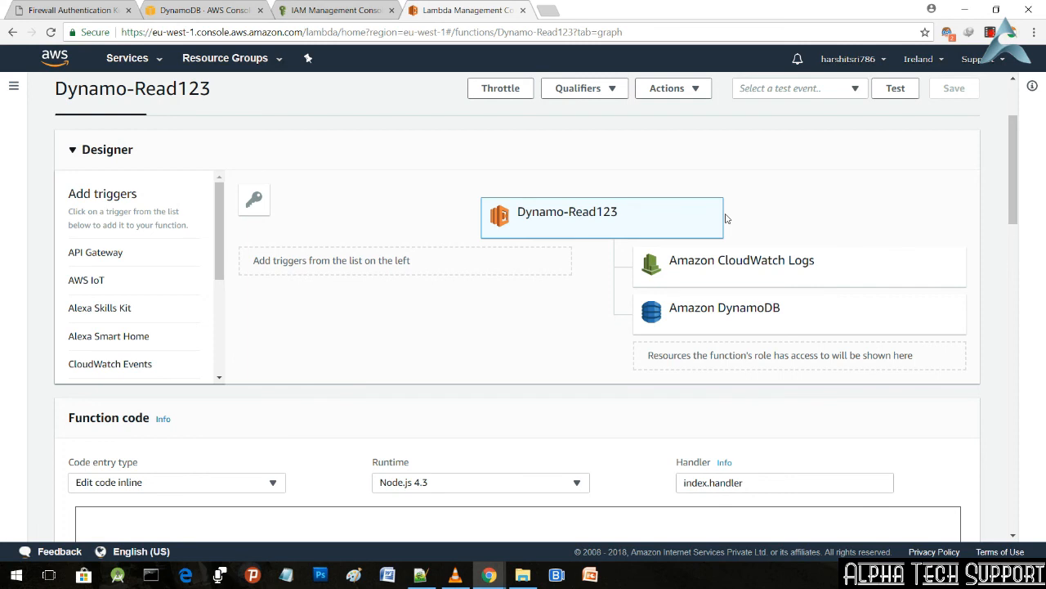
scroll(726, 218, down, 2)
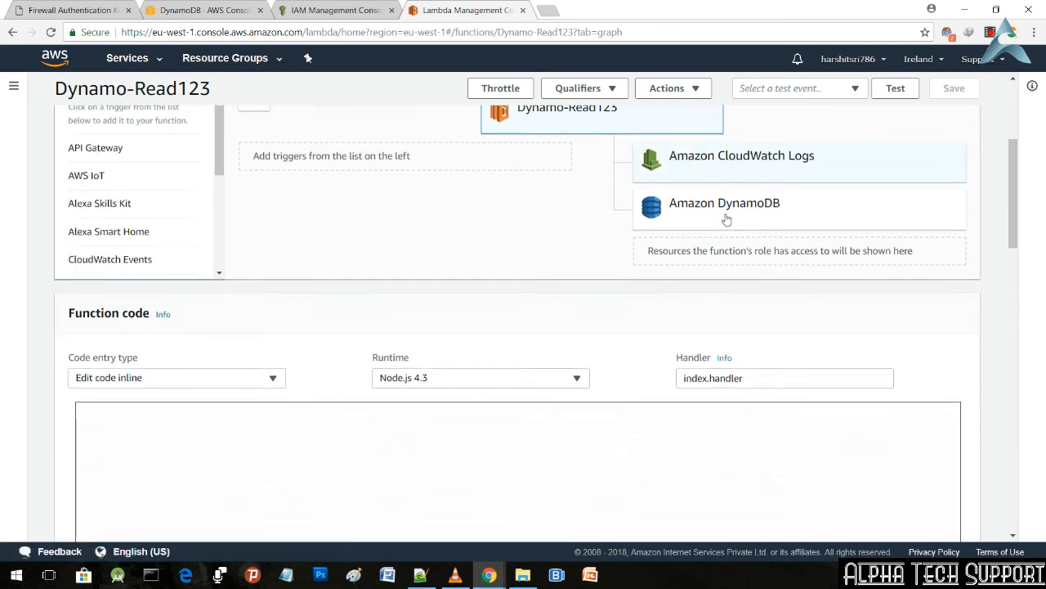
scroll(726, 218, down, 3)
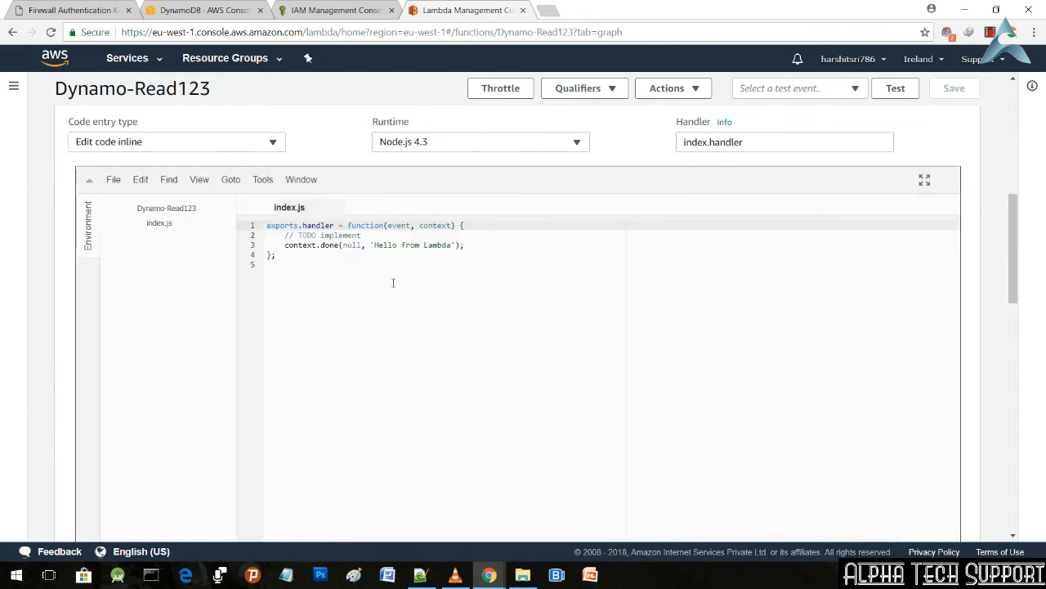
click(420, 574)
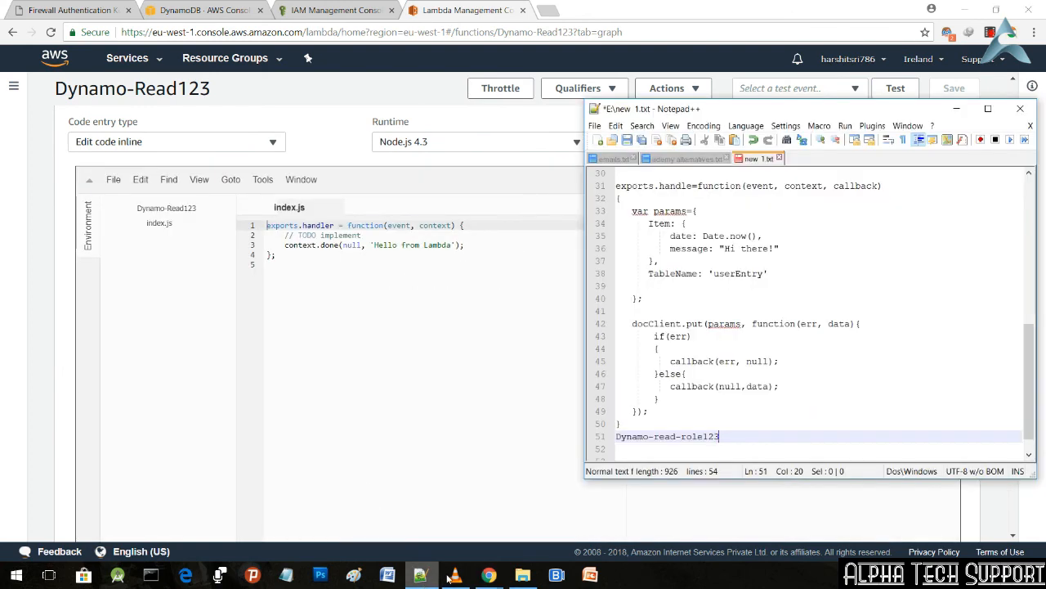
drag(677, 425, 615, 349)
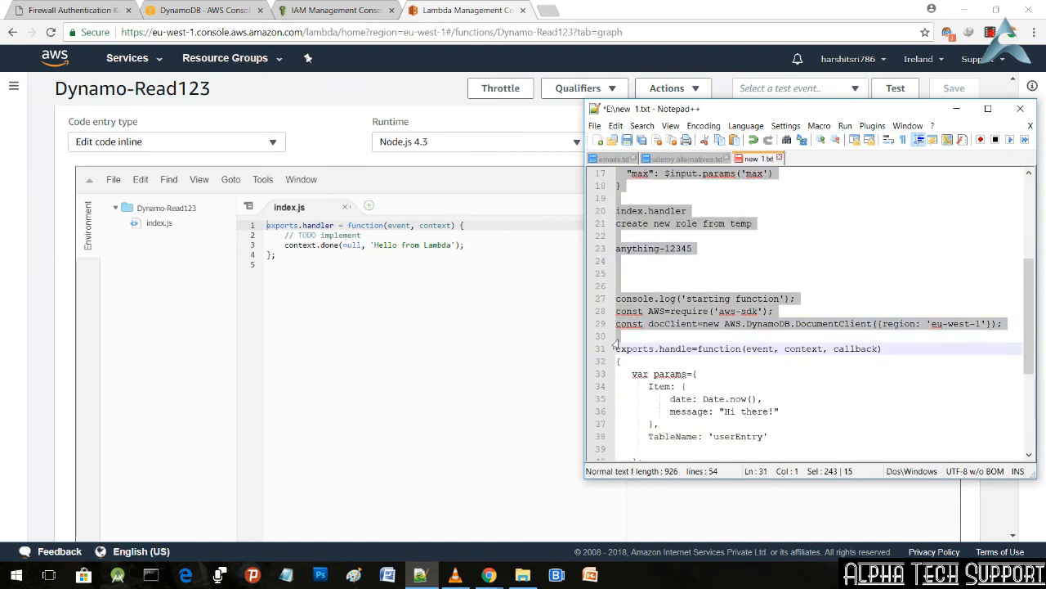
click(712, 368)
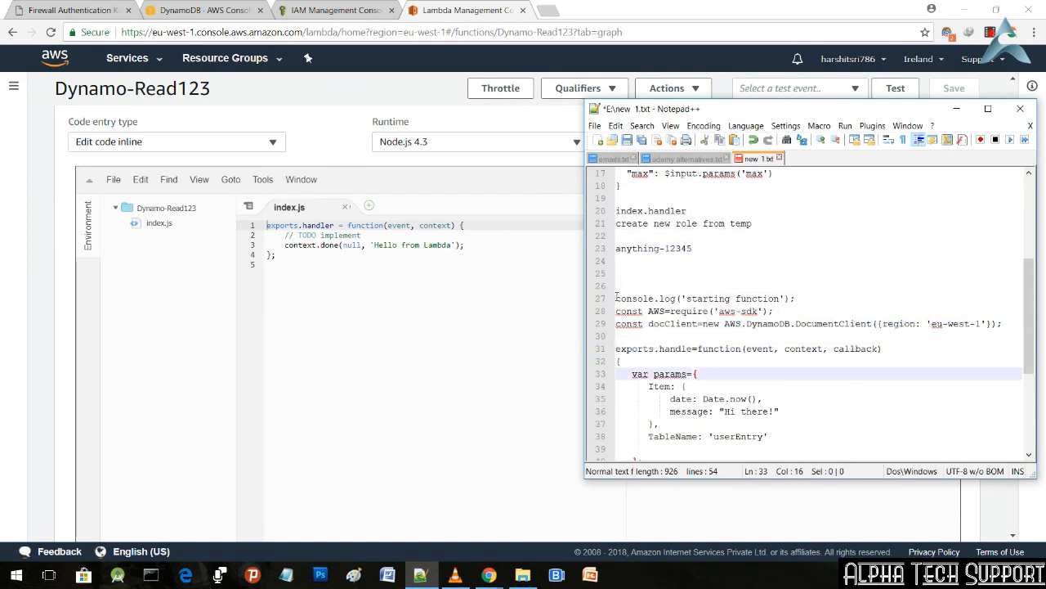
drag(616, 298, 669, 398)
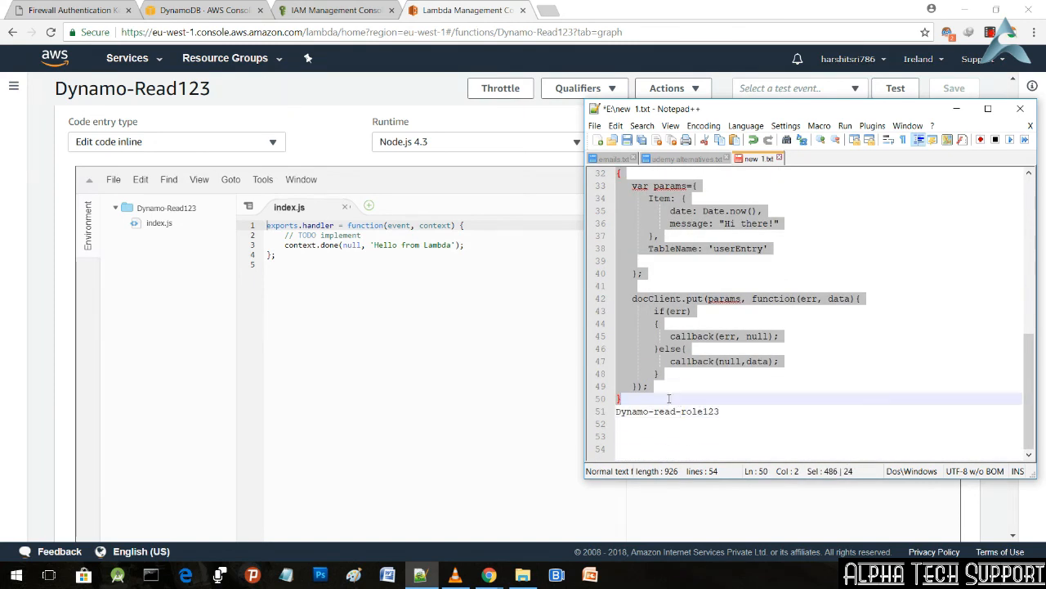
click(956, 107)
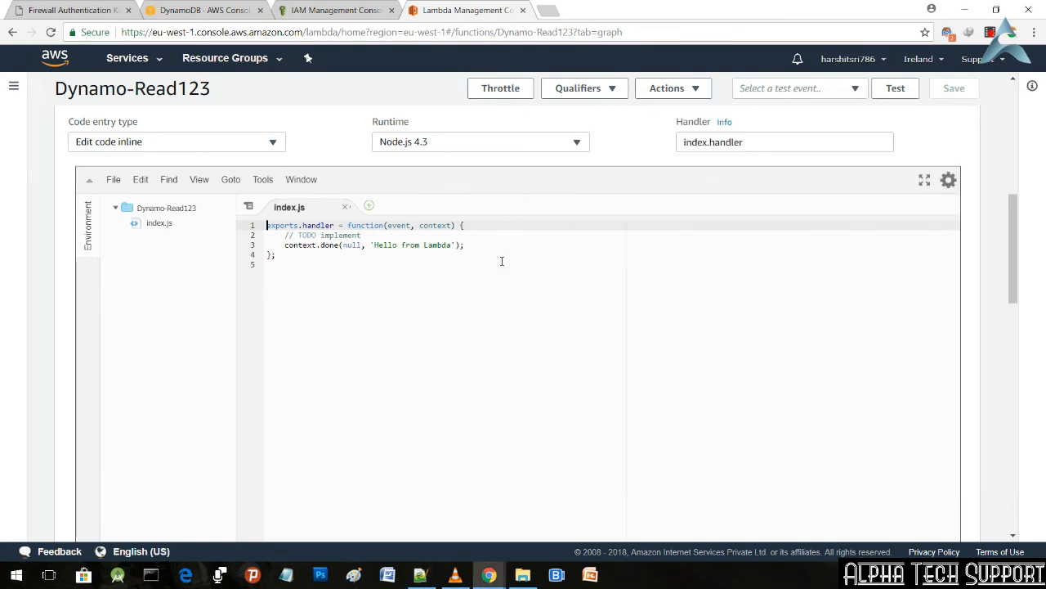
Step: Replace the default handler code in index.js with the copied DynamoDB put code and enlarge the editor text
drag(502, 261, 235, 215)
key(ctrl+v)
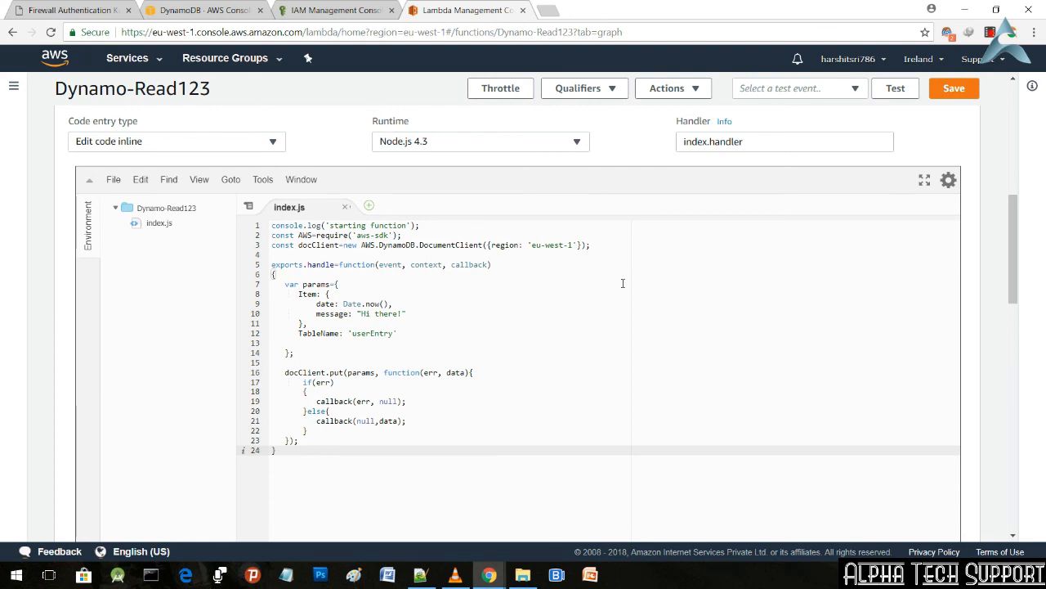
key(ctrl+equal)
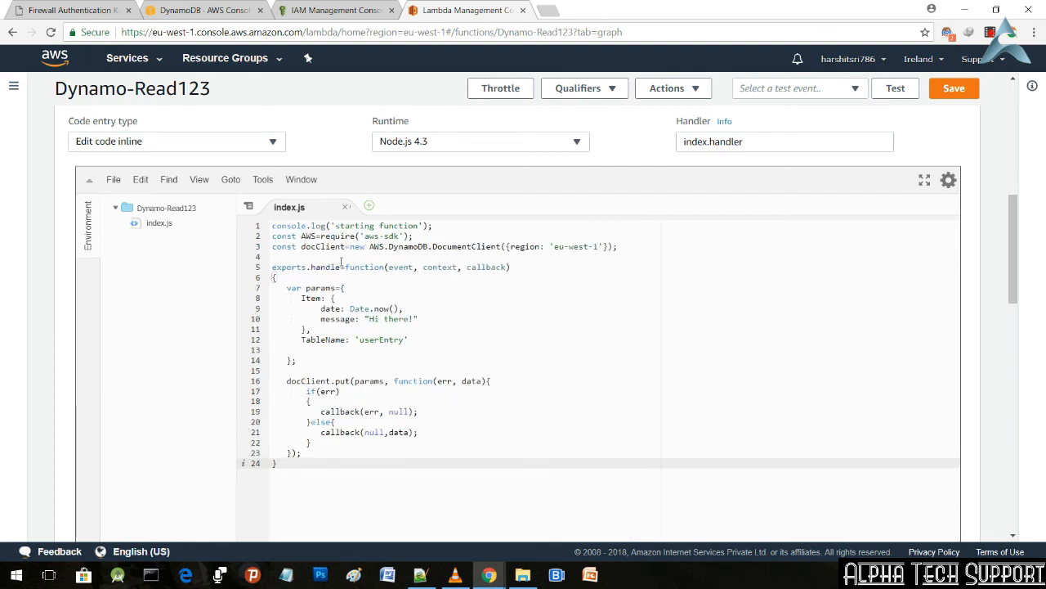
Step: Review the pasted code's region, AWS SDK import, document client, handler, item fields and table name, comparing the region with the console's region list
drag(554, 246, 600, 246)
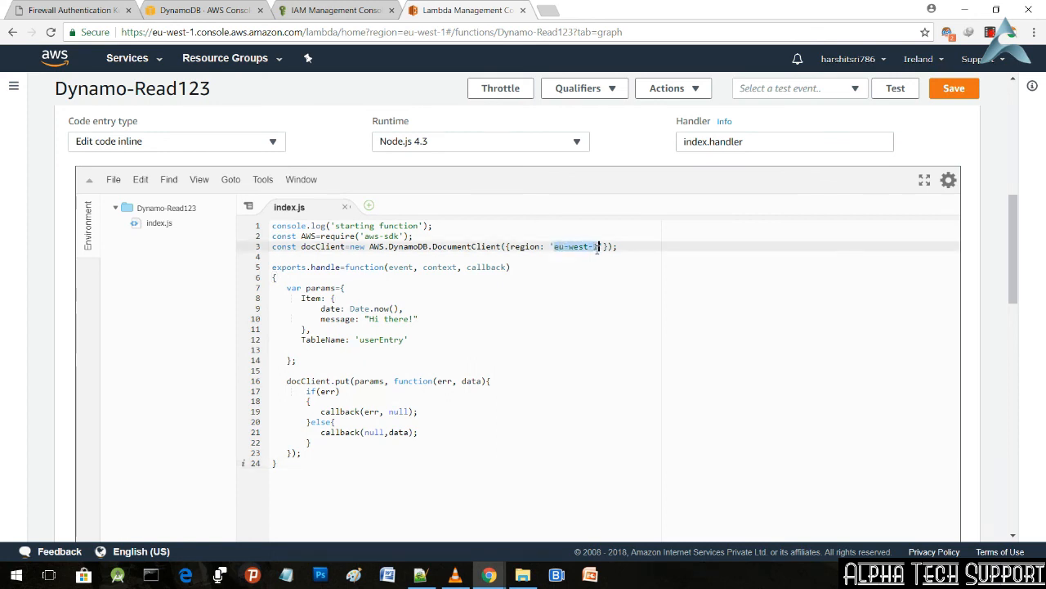
click(938, 62)
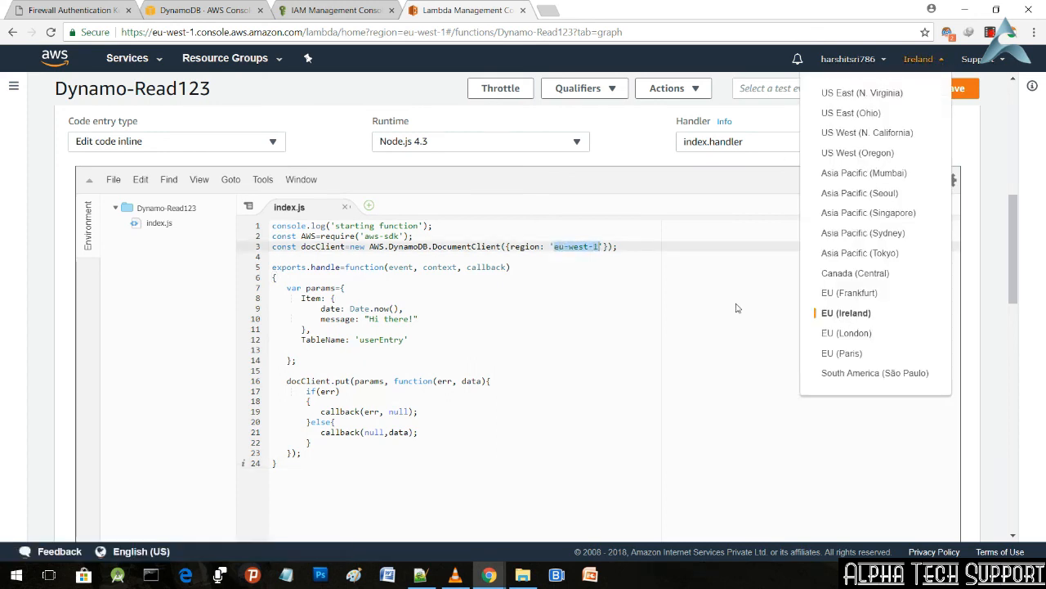
click(577, 340)
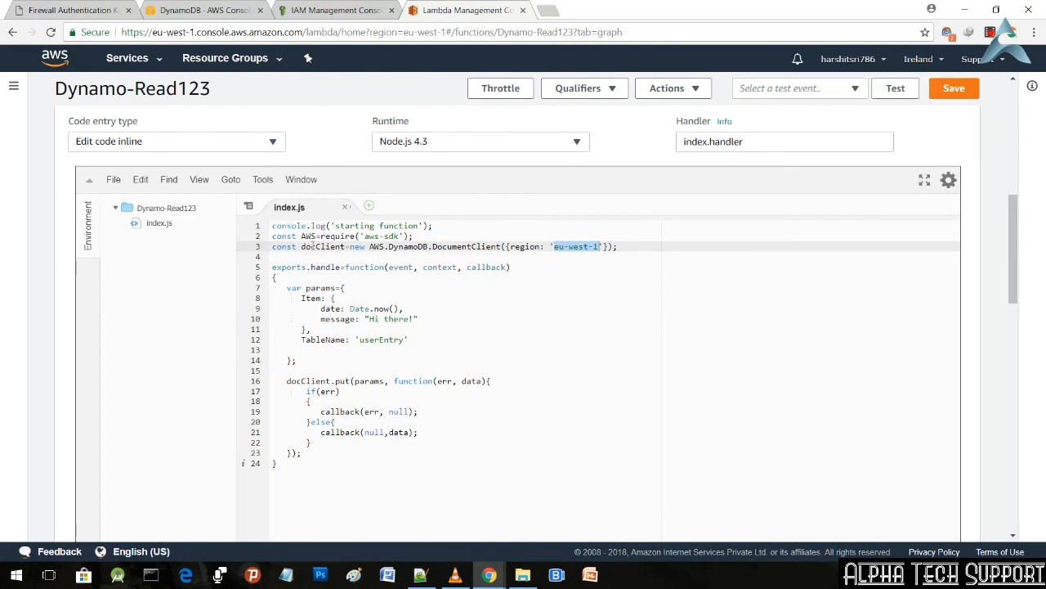
drag(301, 237, 415, 236)
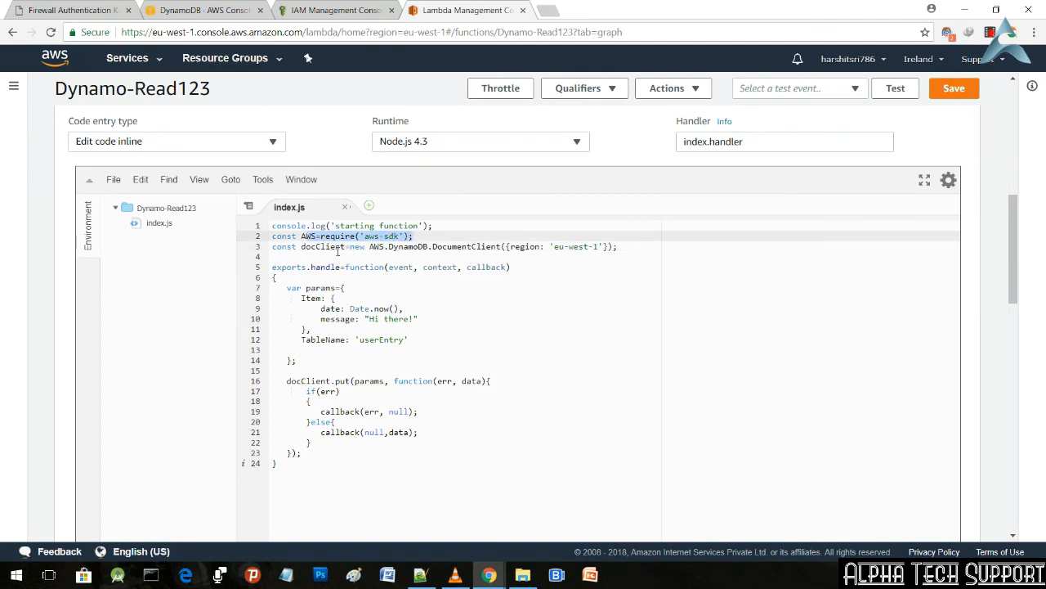
drag(302, 247, 456, 248)
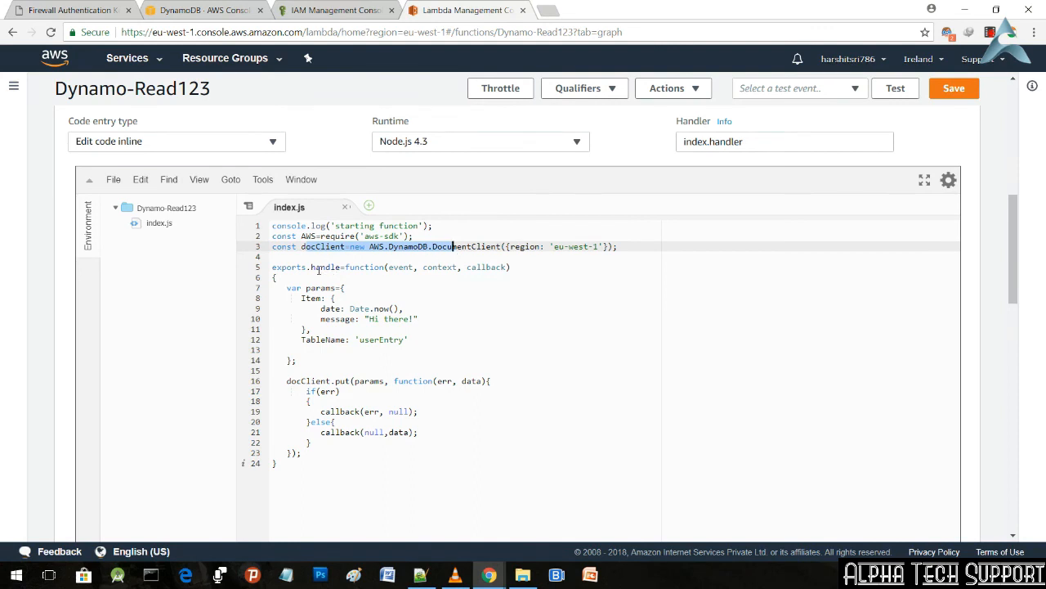
drag(311, 266, 508, 268)
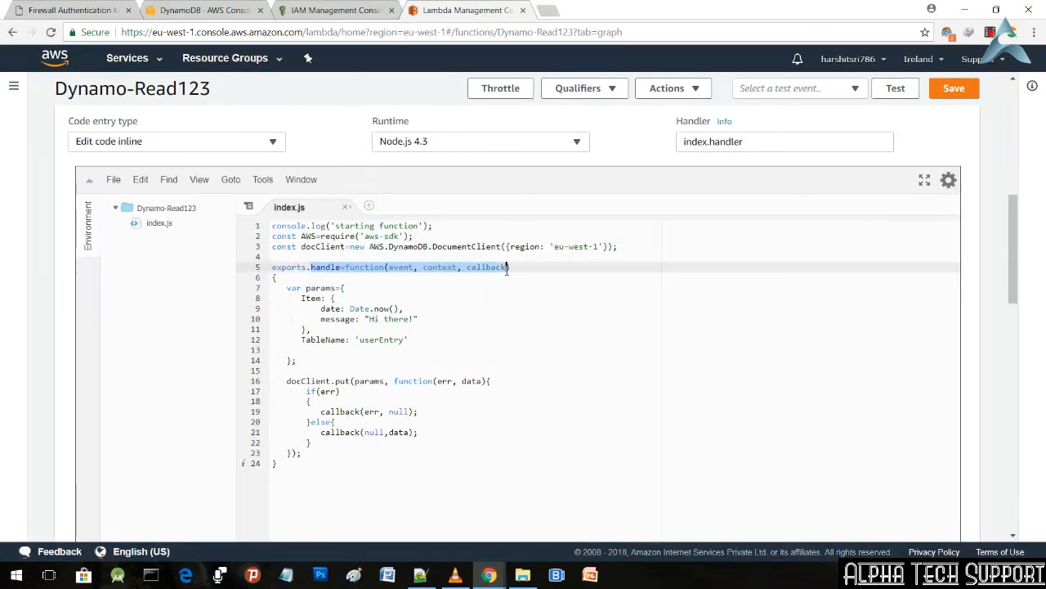
drag(336, 299, 403, 307)
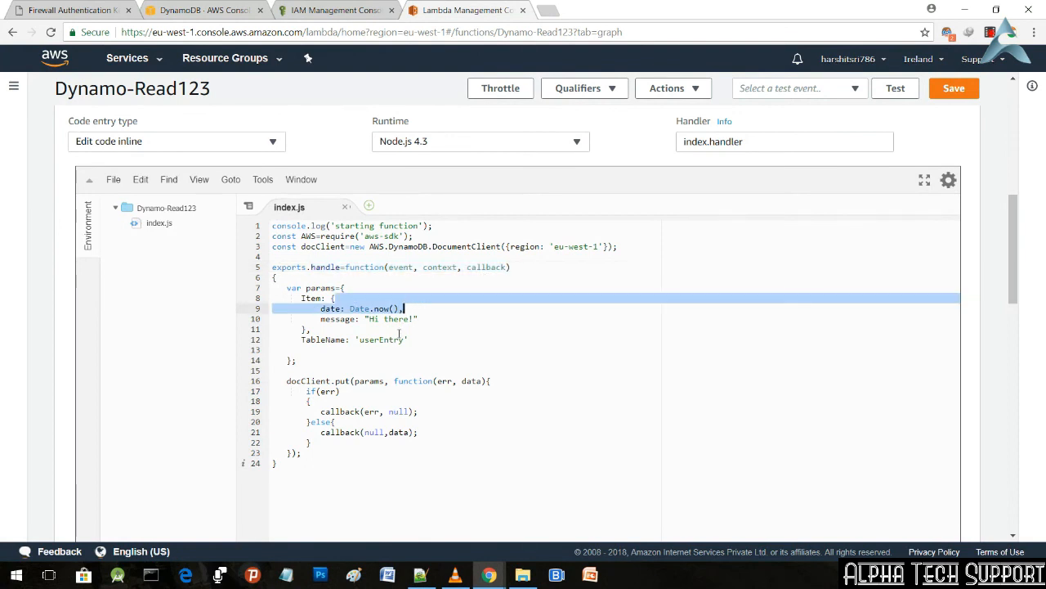
click(363, 349)
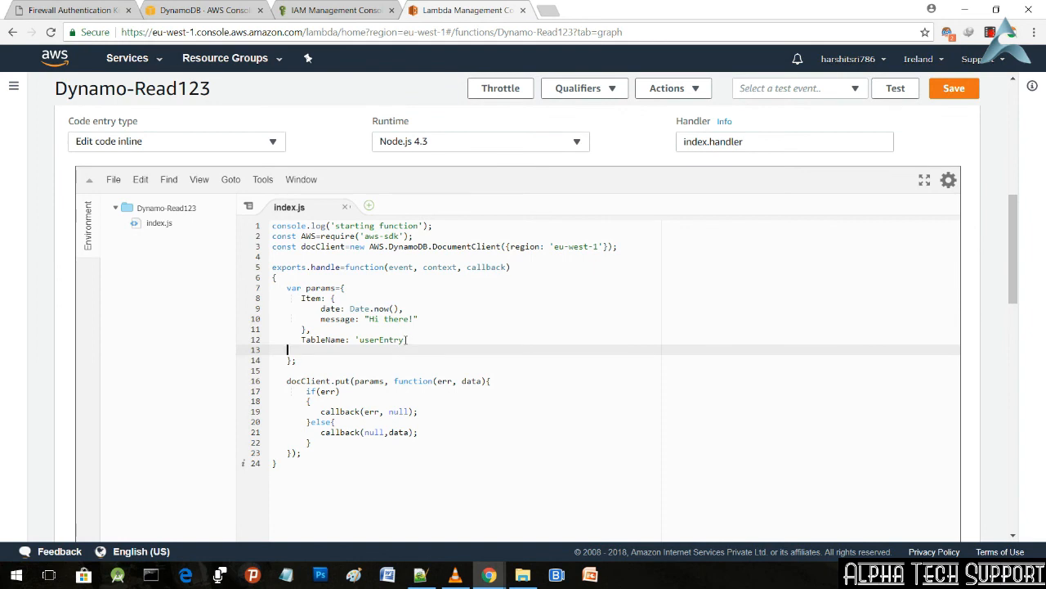
drag(404, 340, 362, 340)
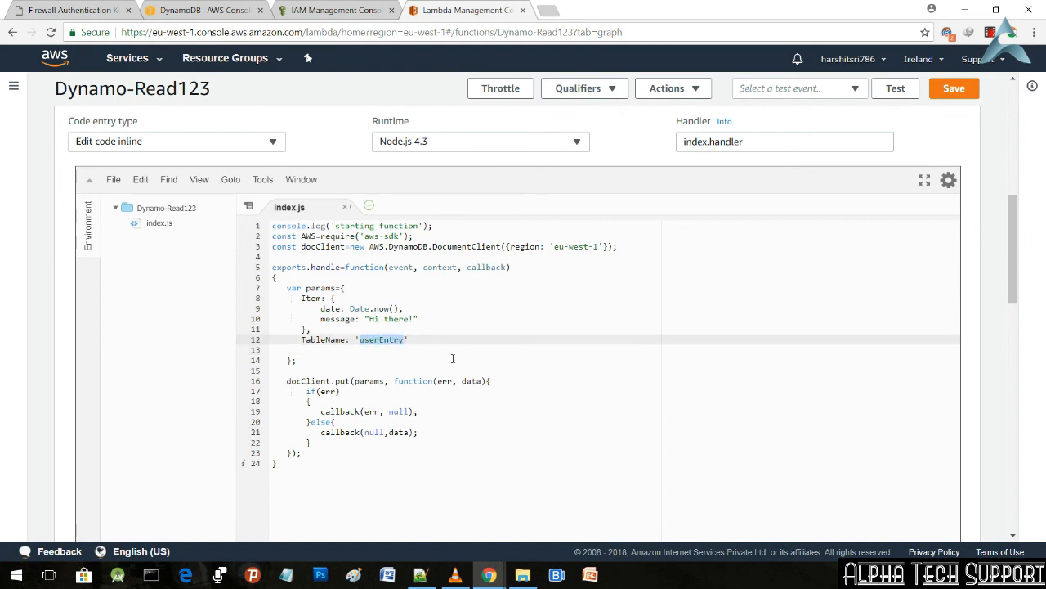
click(452, 358)
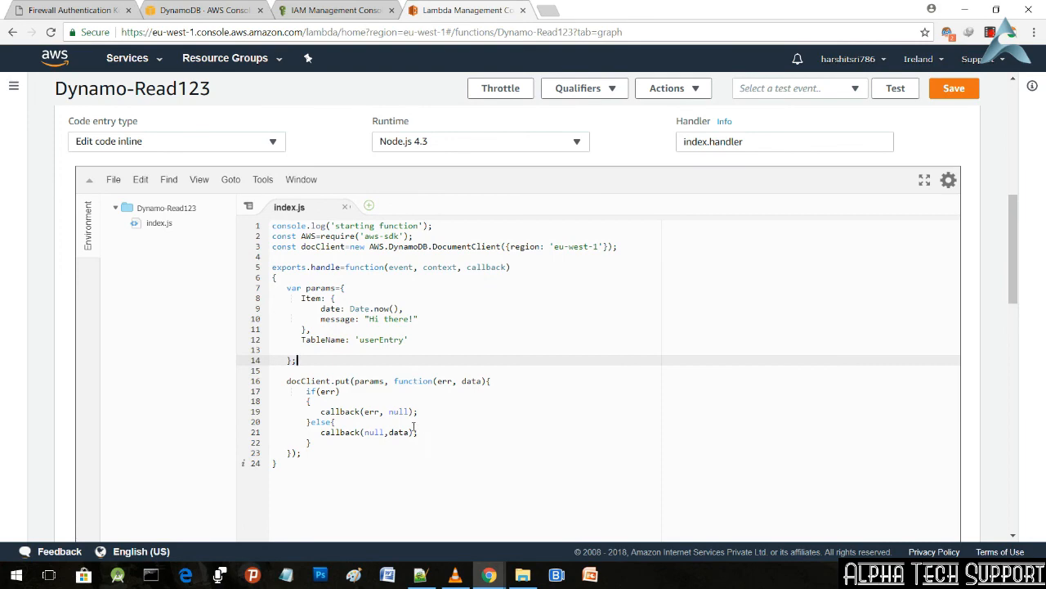
Step: Check the execution role and remaining configuration settings of Dynamo-Read123, and save the function
scroll(414, 427, down, 5)
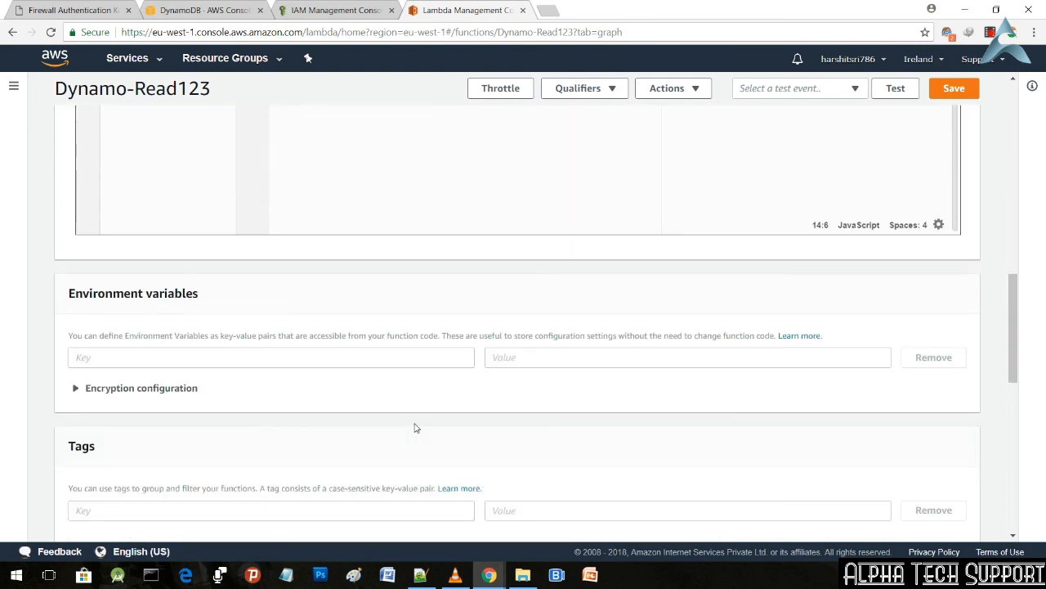
scroll(415, 427, down, 8)
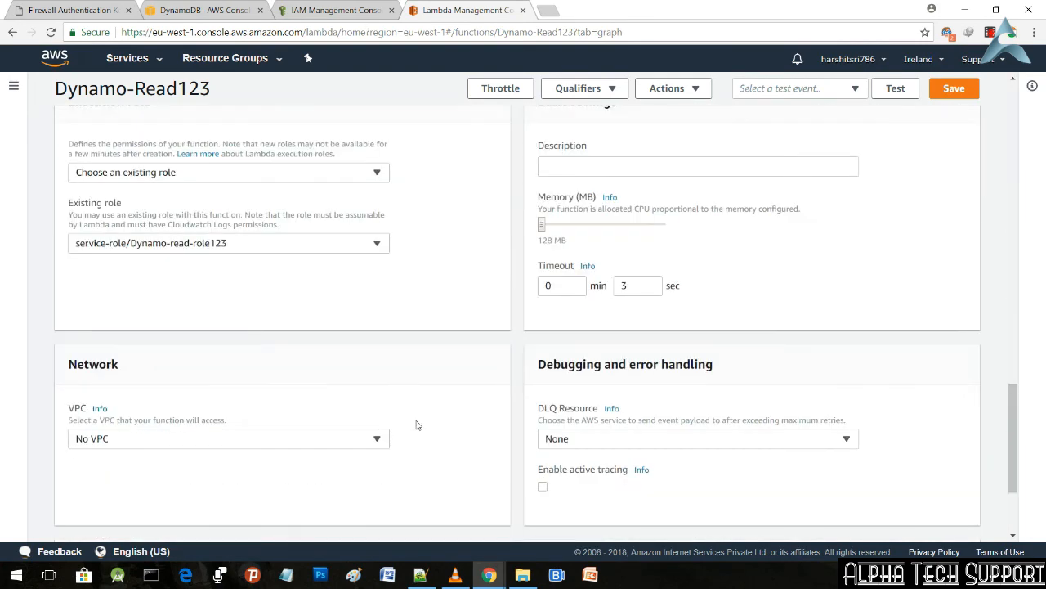
click(376, 243)
click(377, 243)
scroll(372, 303, down, 1)
scroll(372, 303, down, 2)
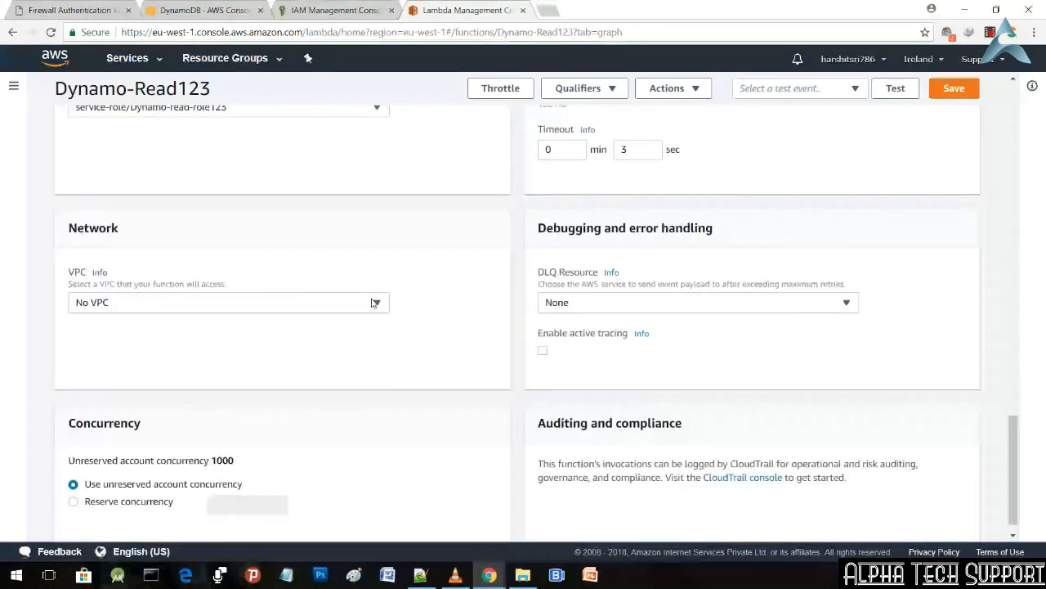
scroll(372, 302, up, 5)
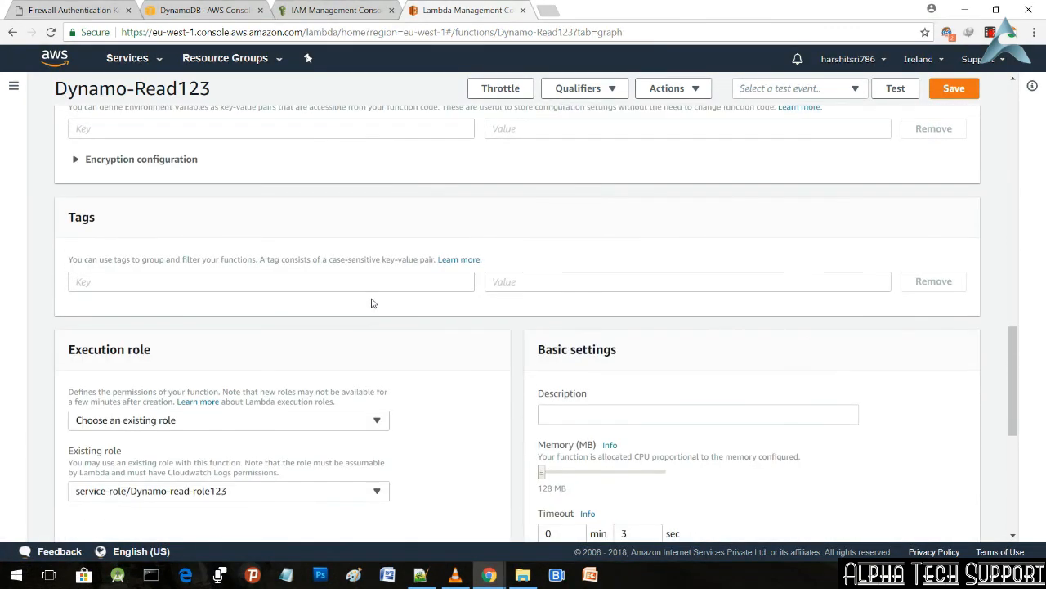
scroll(373, 301, up, 6)
scroll(376, 304, up, 6)
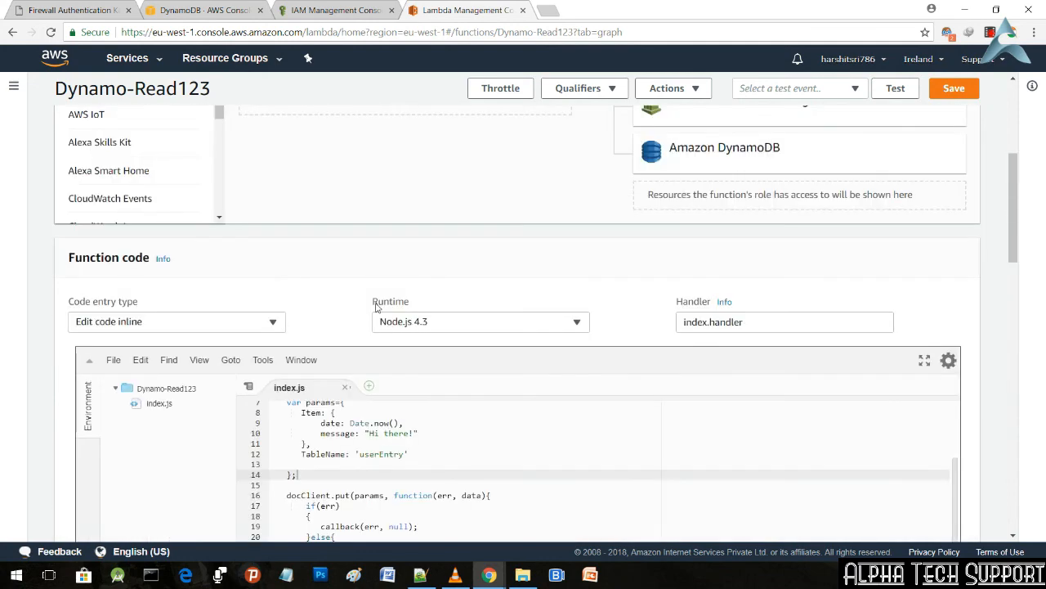
click(959, 99)
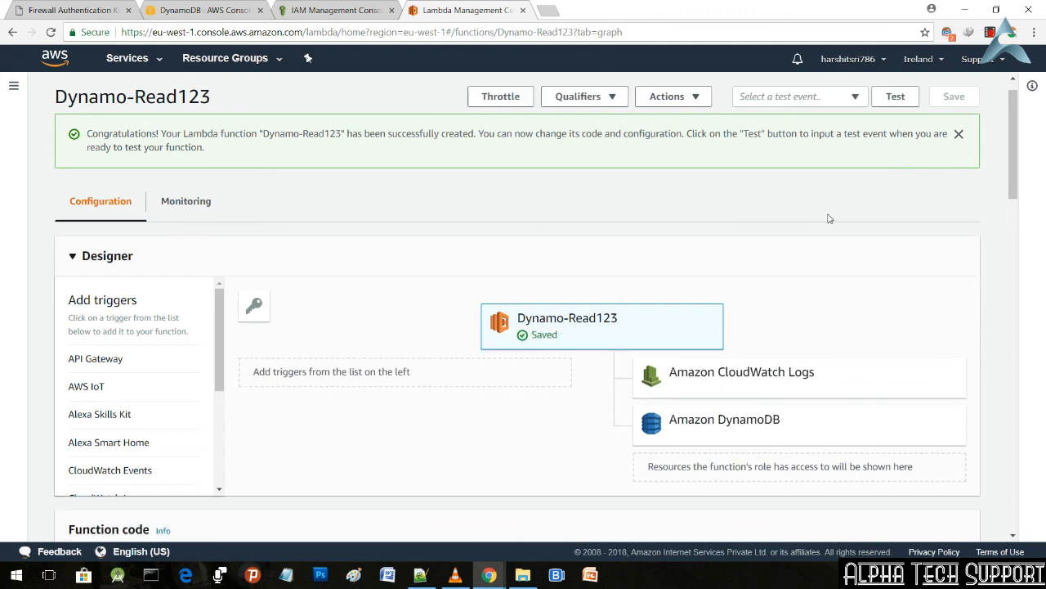
Step: Look over the saved function code in index.js and the settings around it
scroll(828, 218, down, 4)
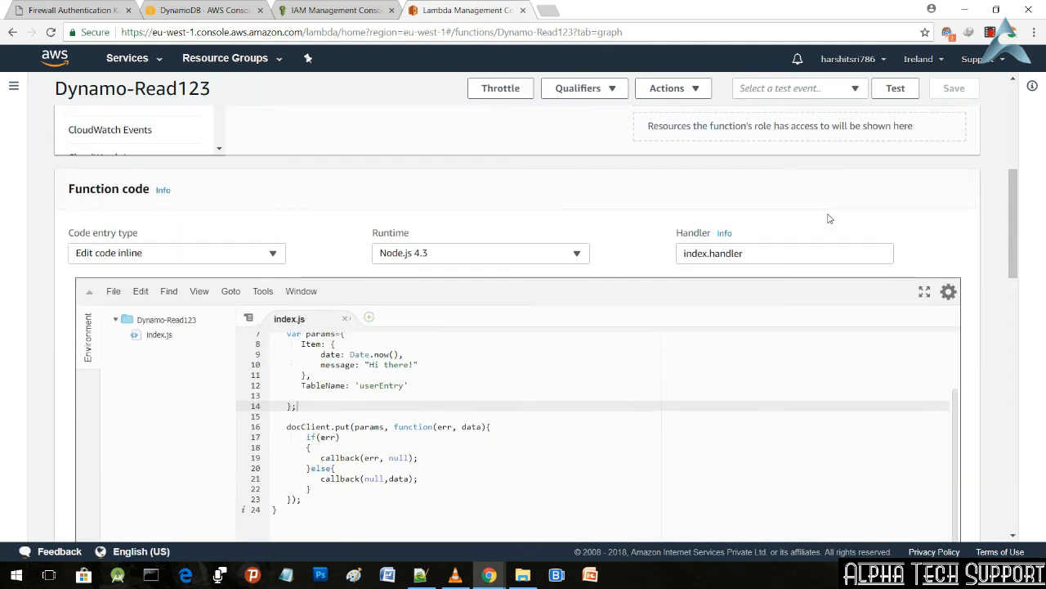
scroll(683, 437, up, 2)
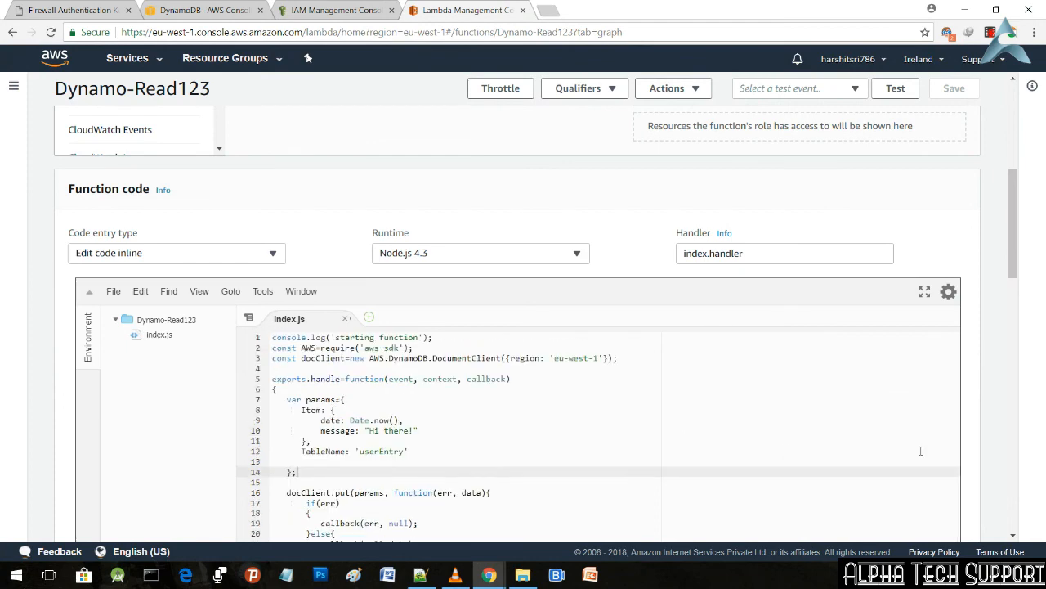
scroll(998, 443, down, 1)
scroll(850, 340, down, 4)
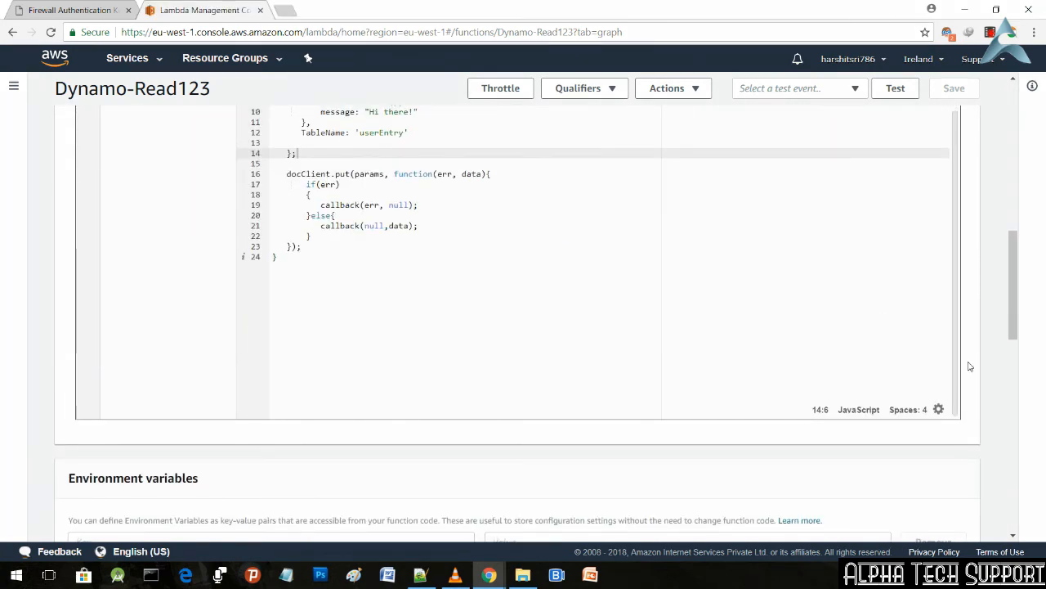
scroll(968, 367, up, 5)
scroll(921, 385, down, 1)
scroll(920, 383, down, 1)
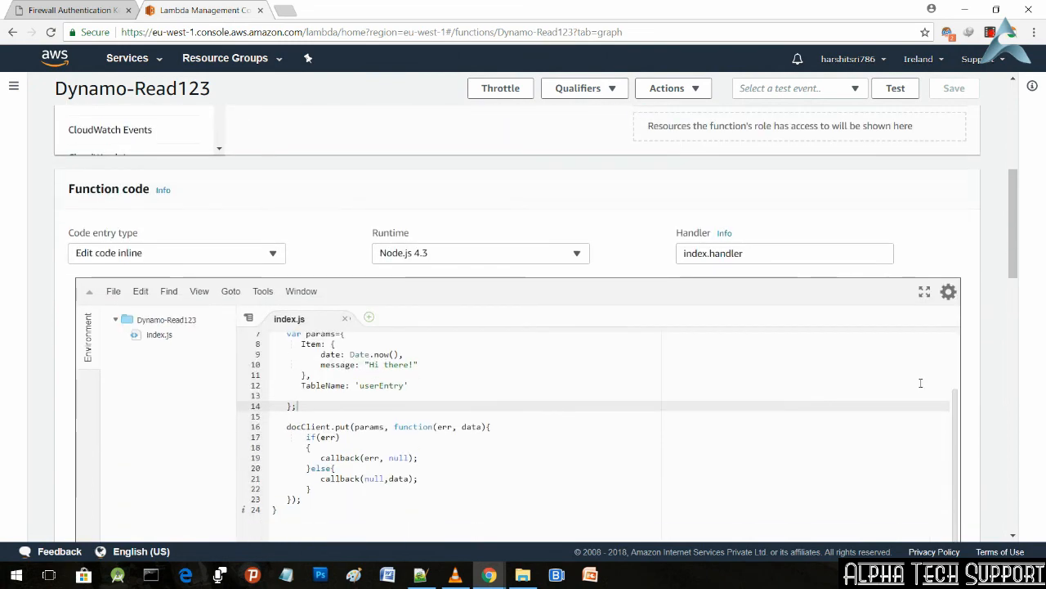
scroll(920, 382, down, 1)
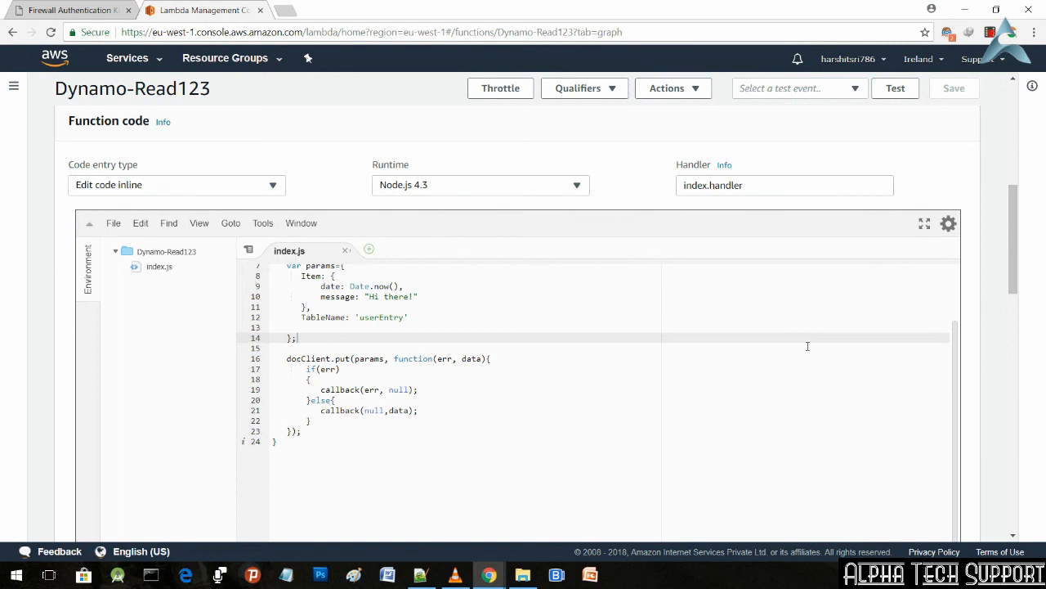
Step: Open the DynamoDB console in a new browser tab and start creating a table
click(159, 60)
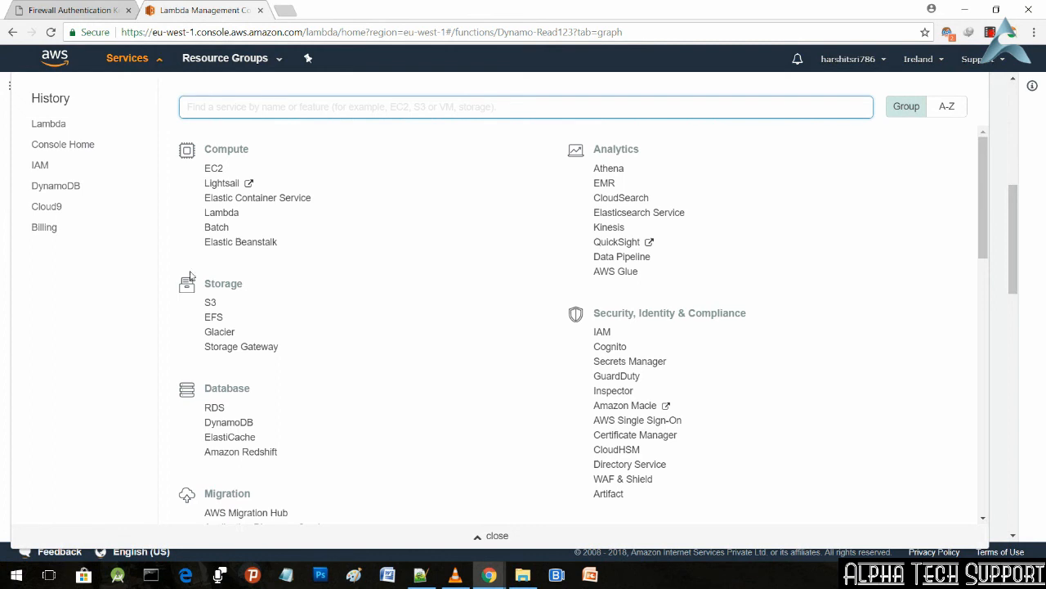
right_click(245, 420)
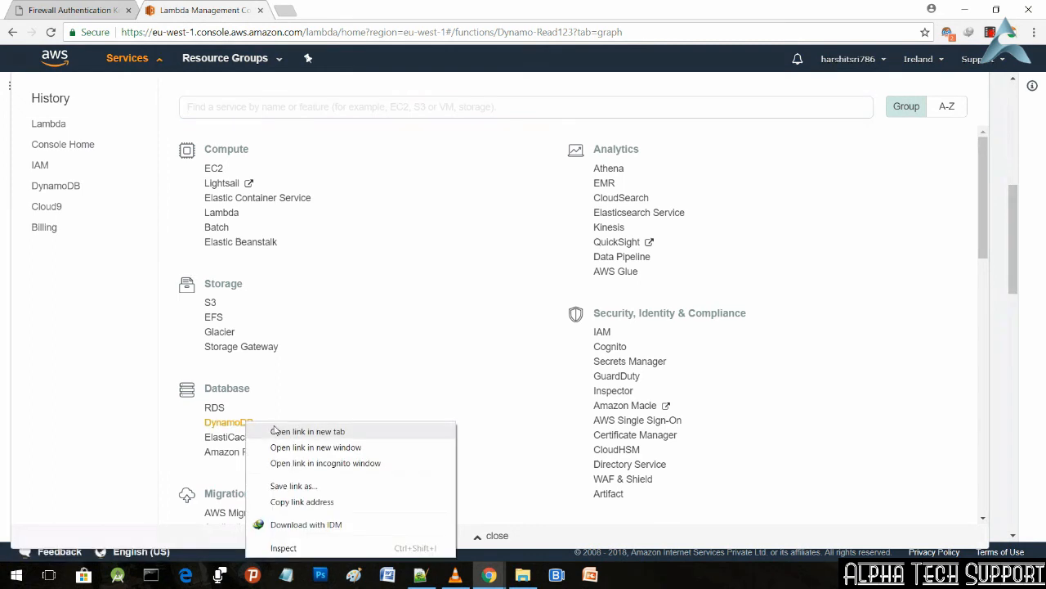
click(278, 430)
click(279, 6)
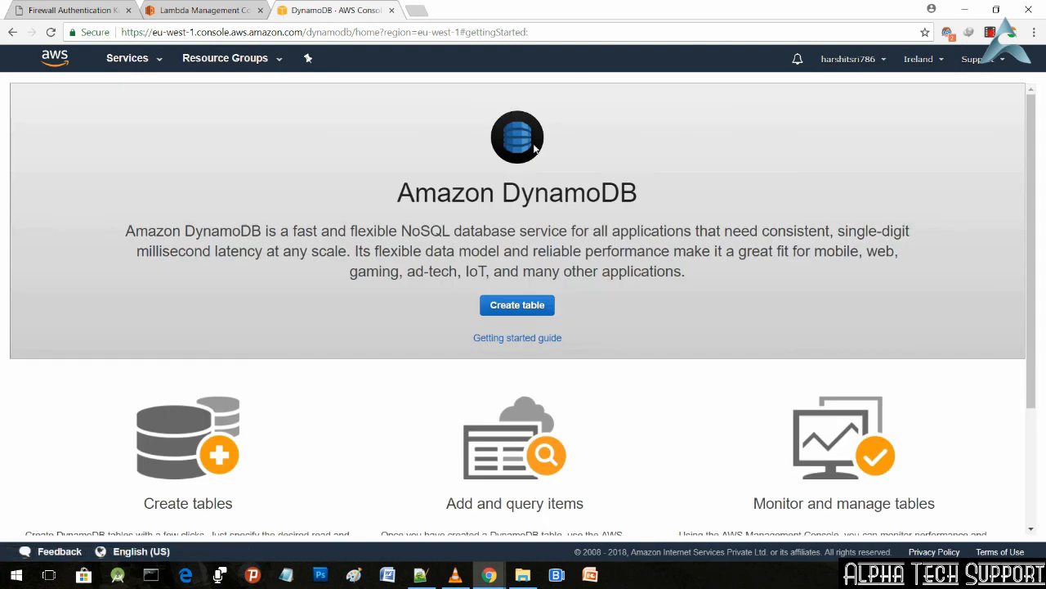
click(511, 309)
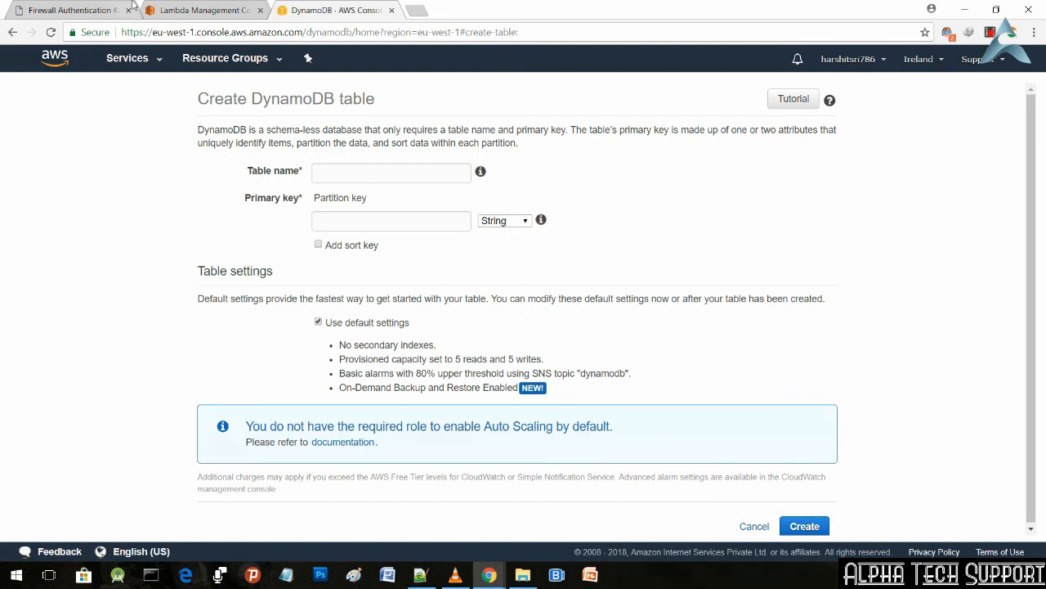
Step: Copy the table name userEntry from line 12 of the Lambda code and enter it as the new DynamoDB table's name
click(203, 9)
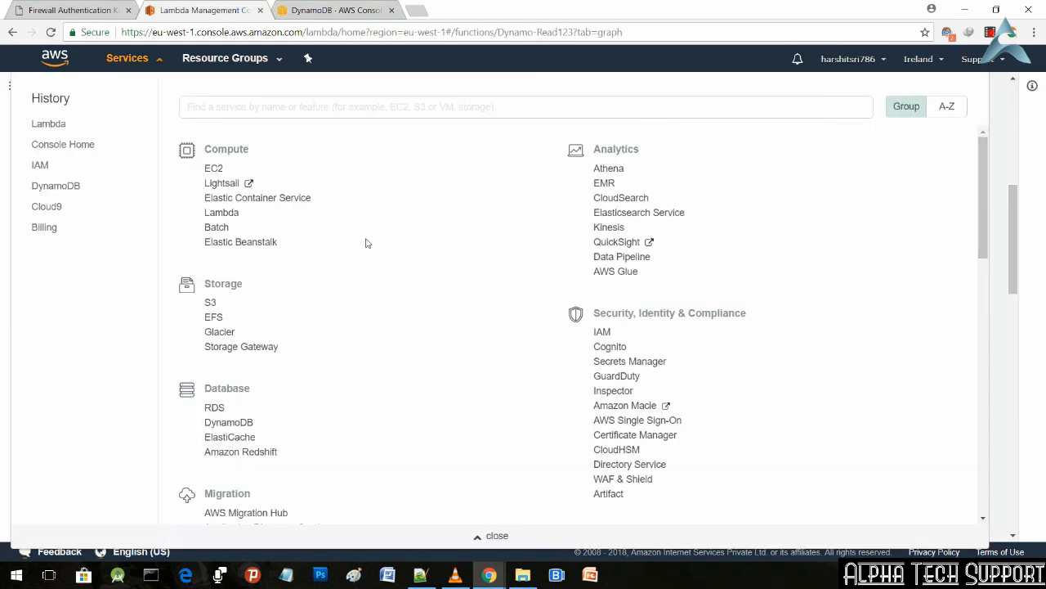
click(995, 320)
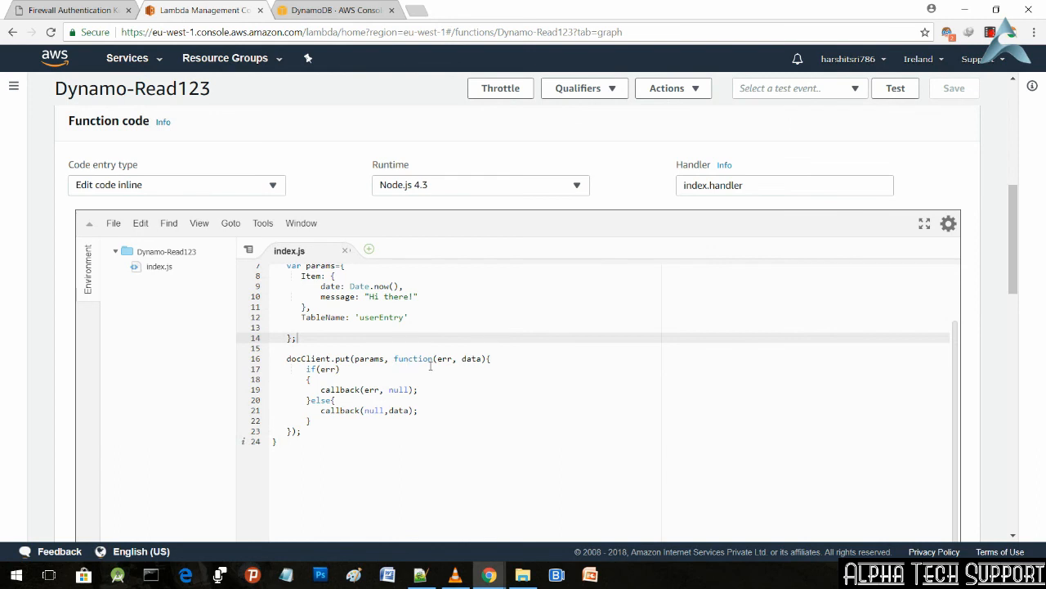
drag(360, 317, 404, 320)
key(ctrl+c)
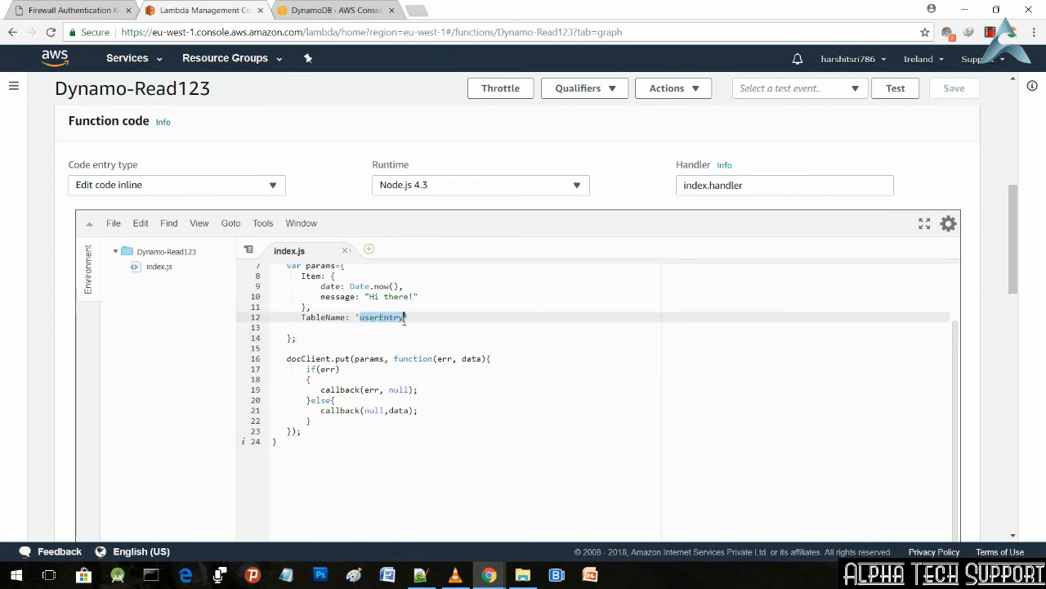
click(327, 4)
click(362, 173)
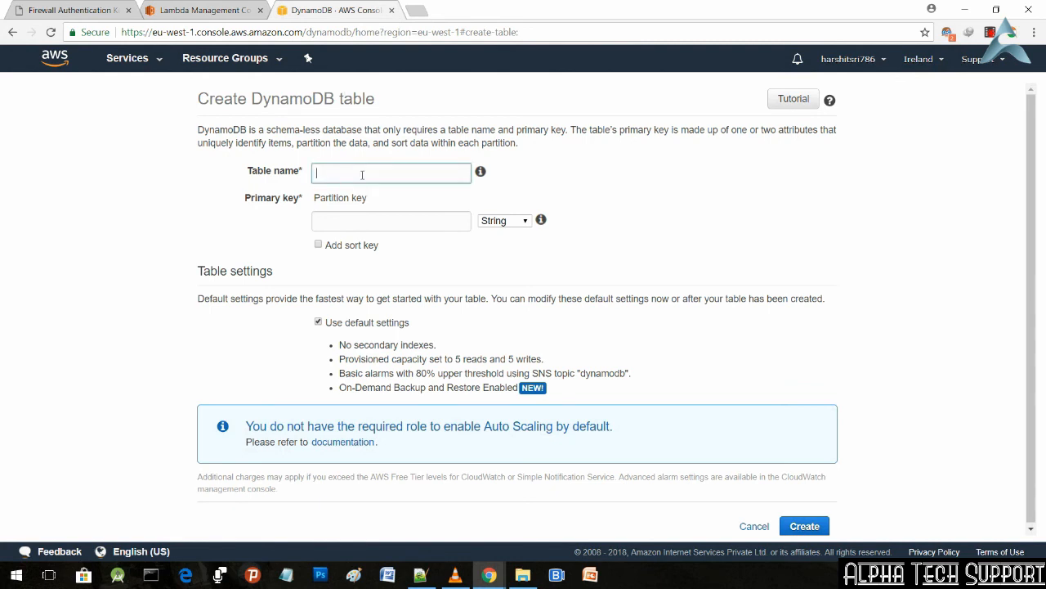
key(ctrl+v)
Step: Set the partition key to date with type Number, create the table with default settings, and view its details
click(361, 227)
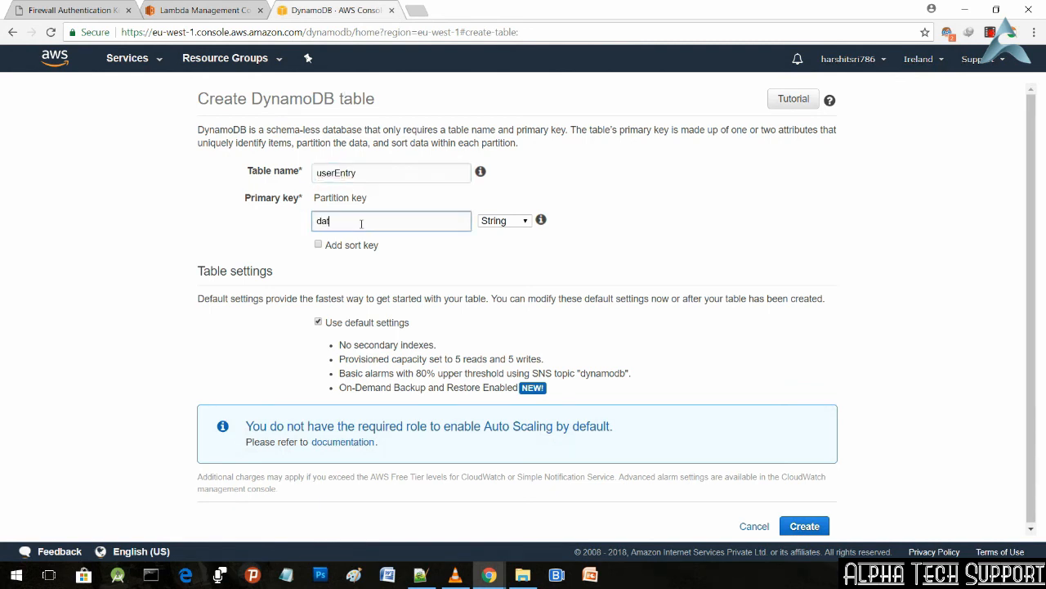
click(522, 223)
click(501, 257)
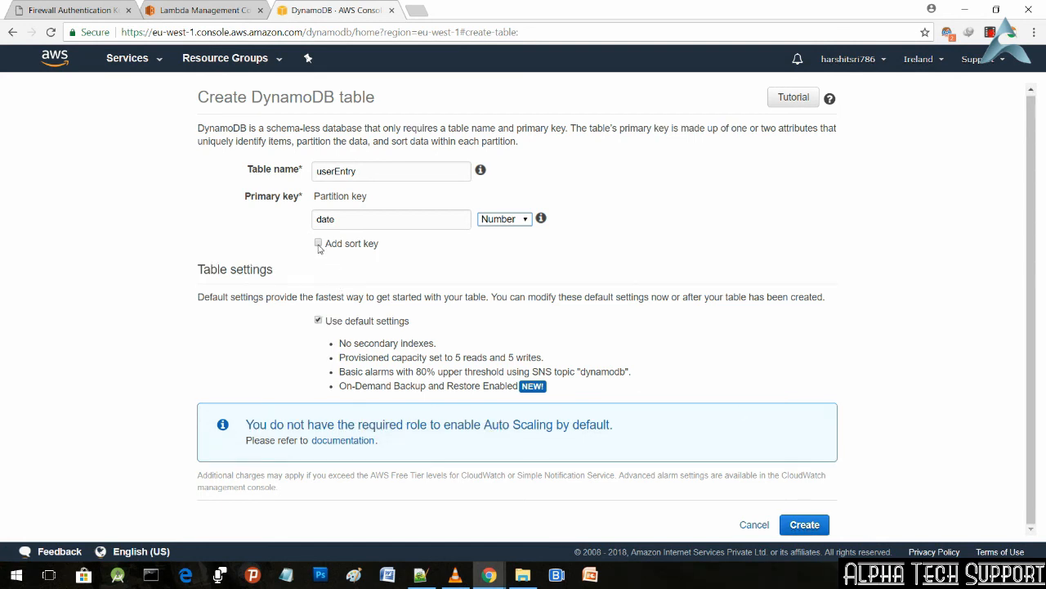
click(807, 524)
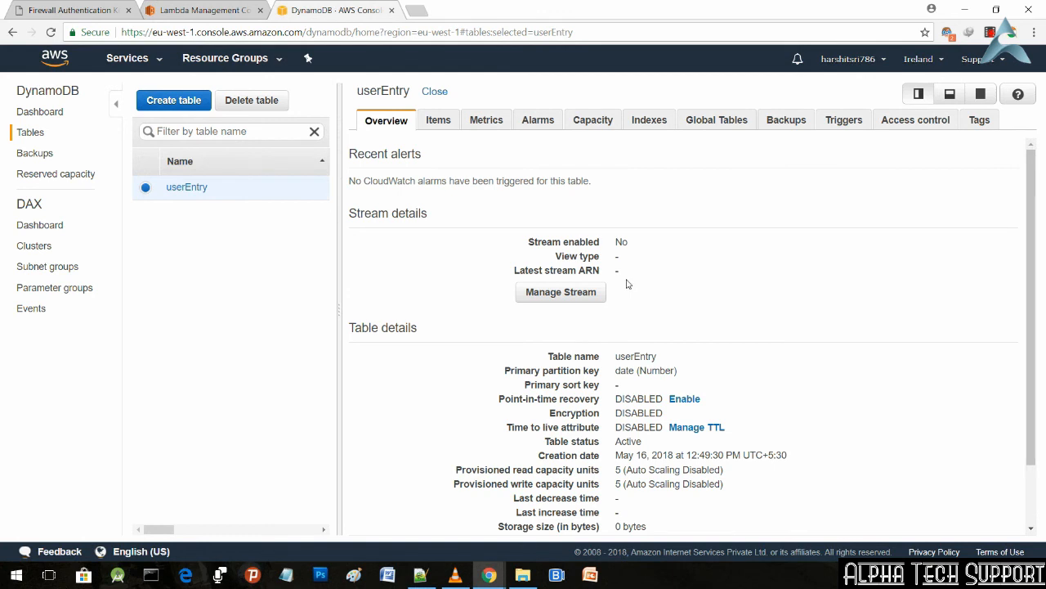
scroll(628, 284, down, 1)
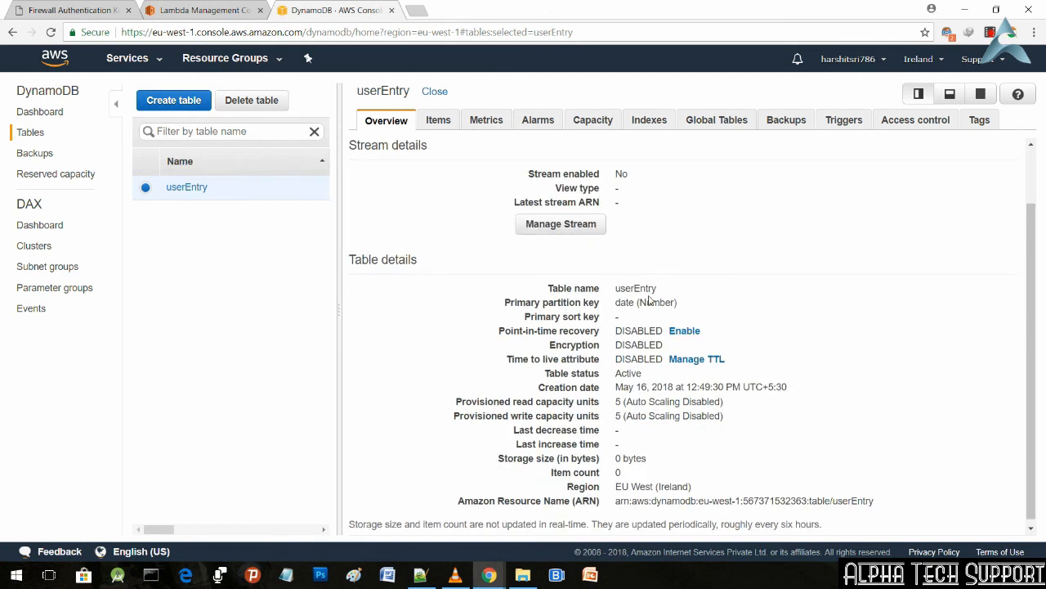
Step: Review the userEntry table's name, partition key, status and ARN, check its stored items, and return to the table overview
drag(618, 292, 662, 292)
drag(506, 302, 687, 308)
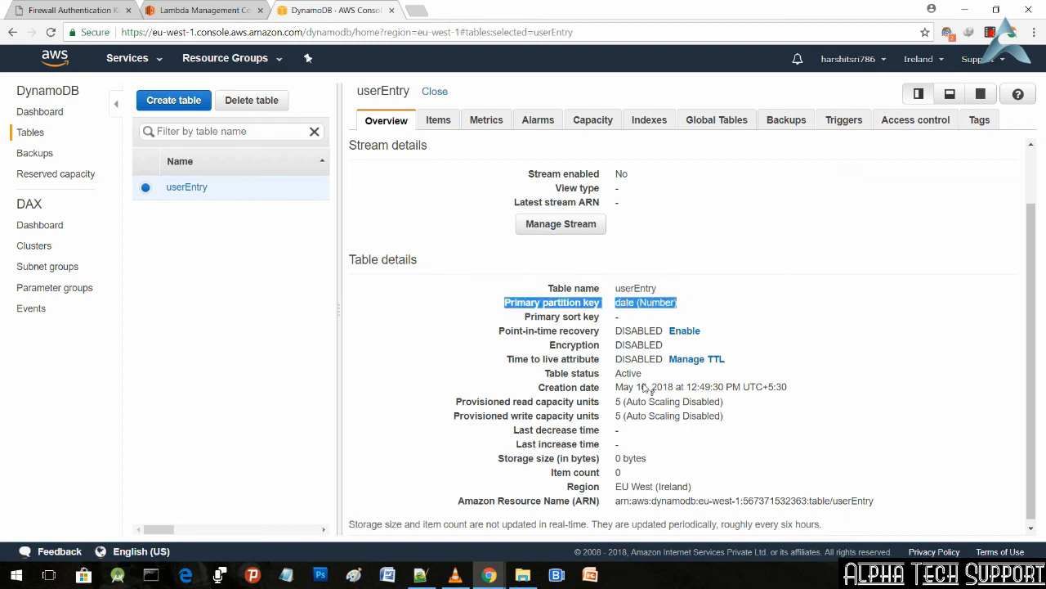
drag(642, 374, 537, 372)
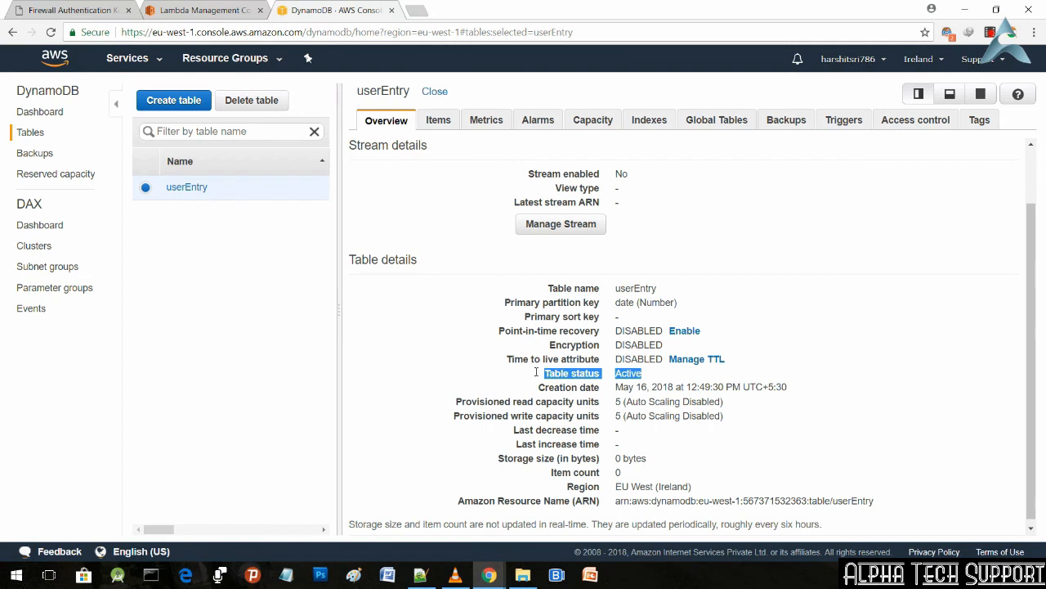
scroll(711, 445, down, 1)
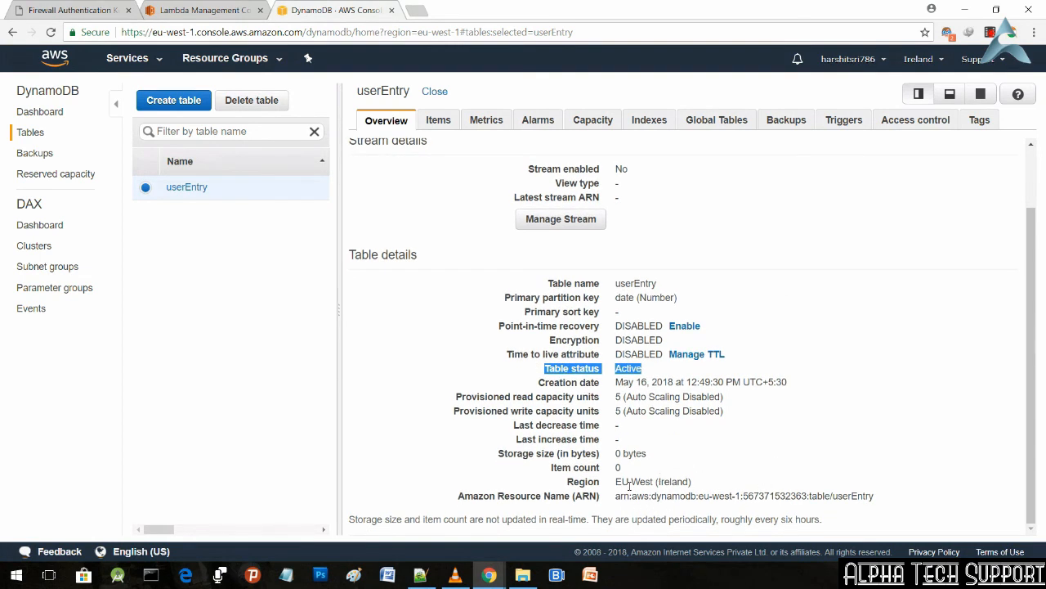
drag(621, 497, 889, 500)
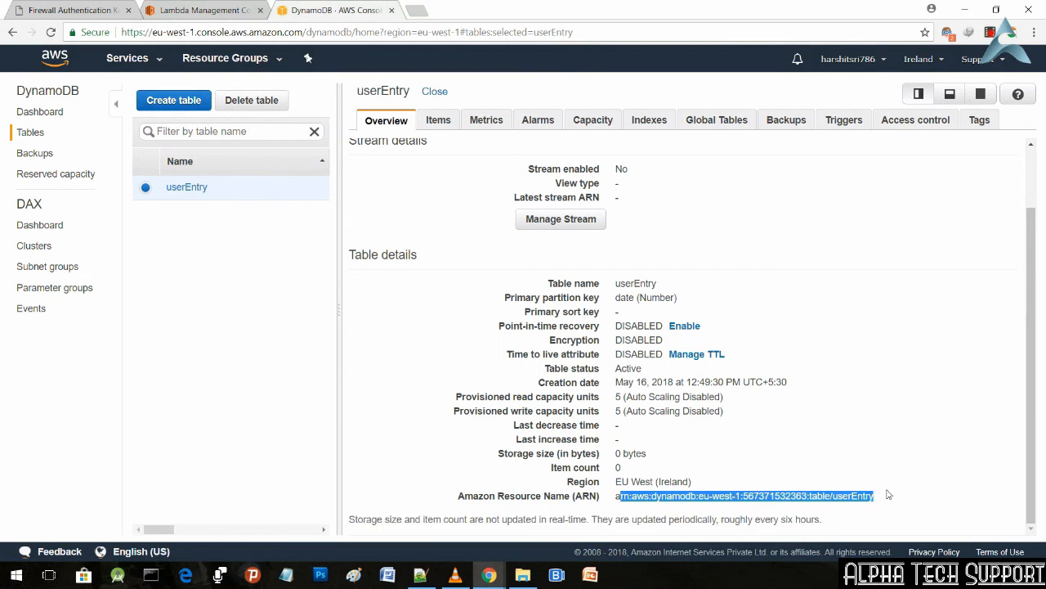
click(867, 452)
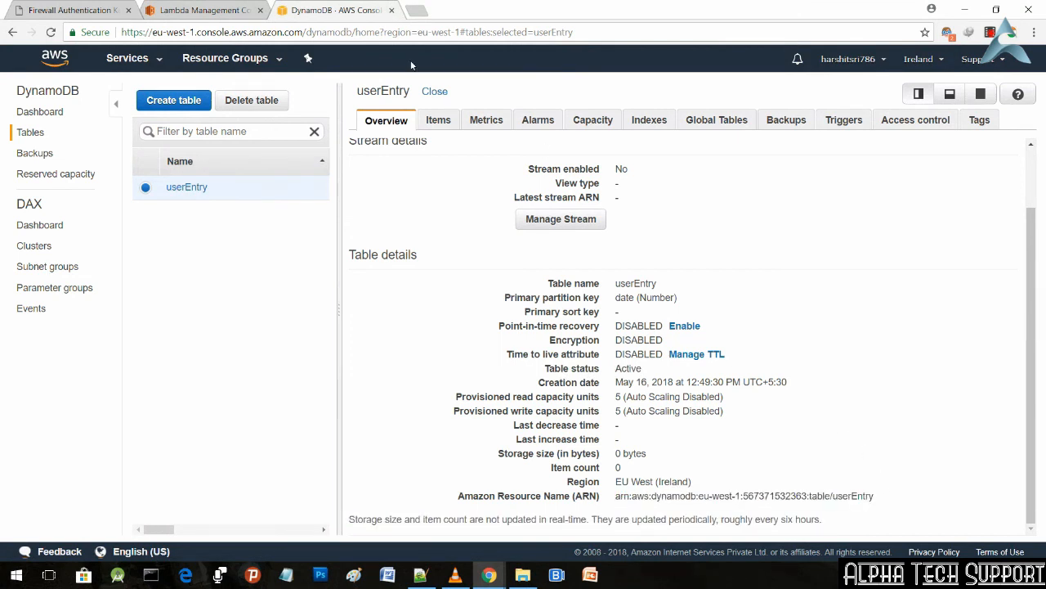
click(448, 122)
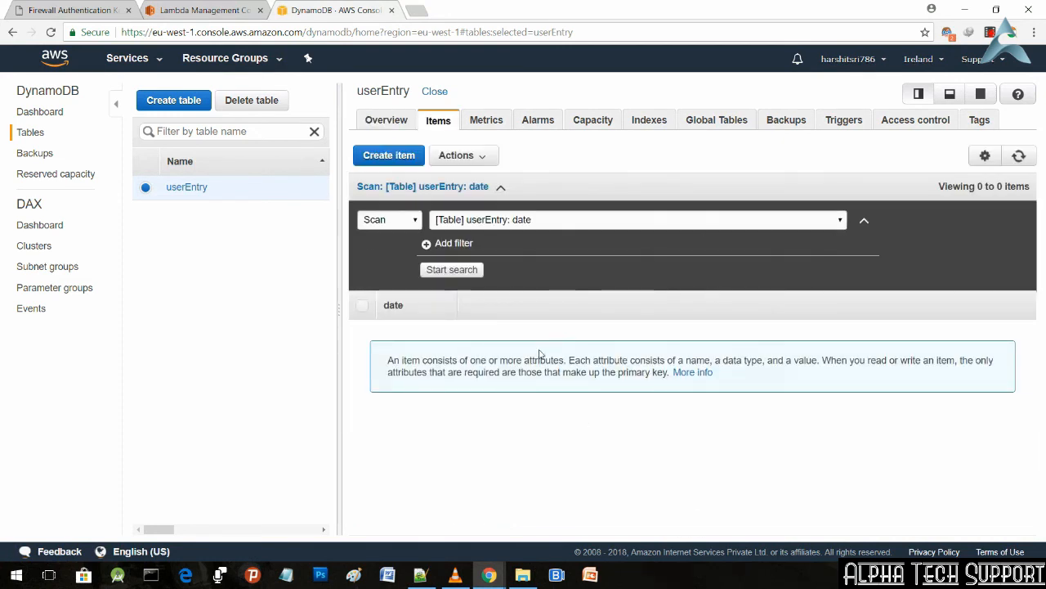
click(396, 121)
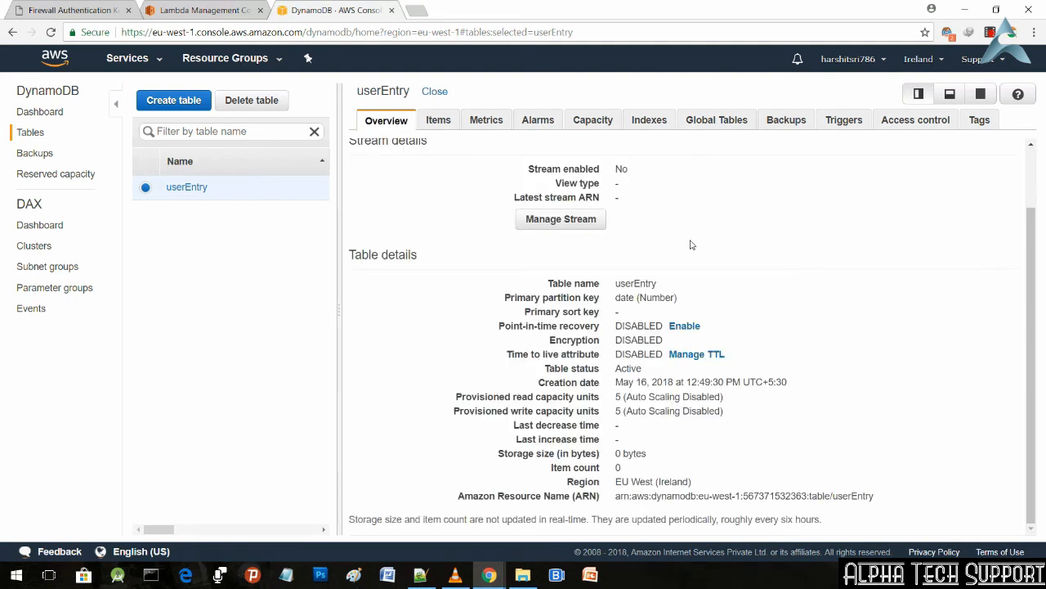